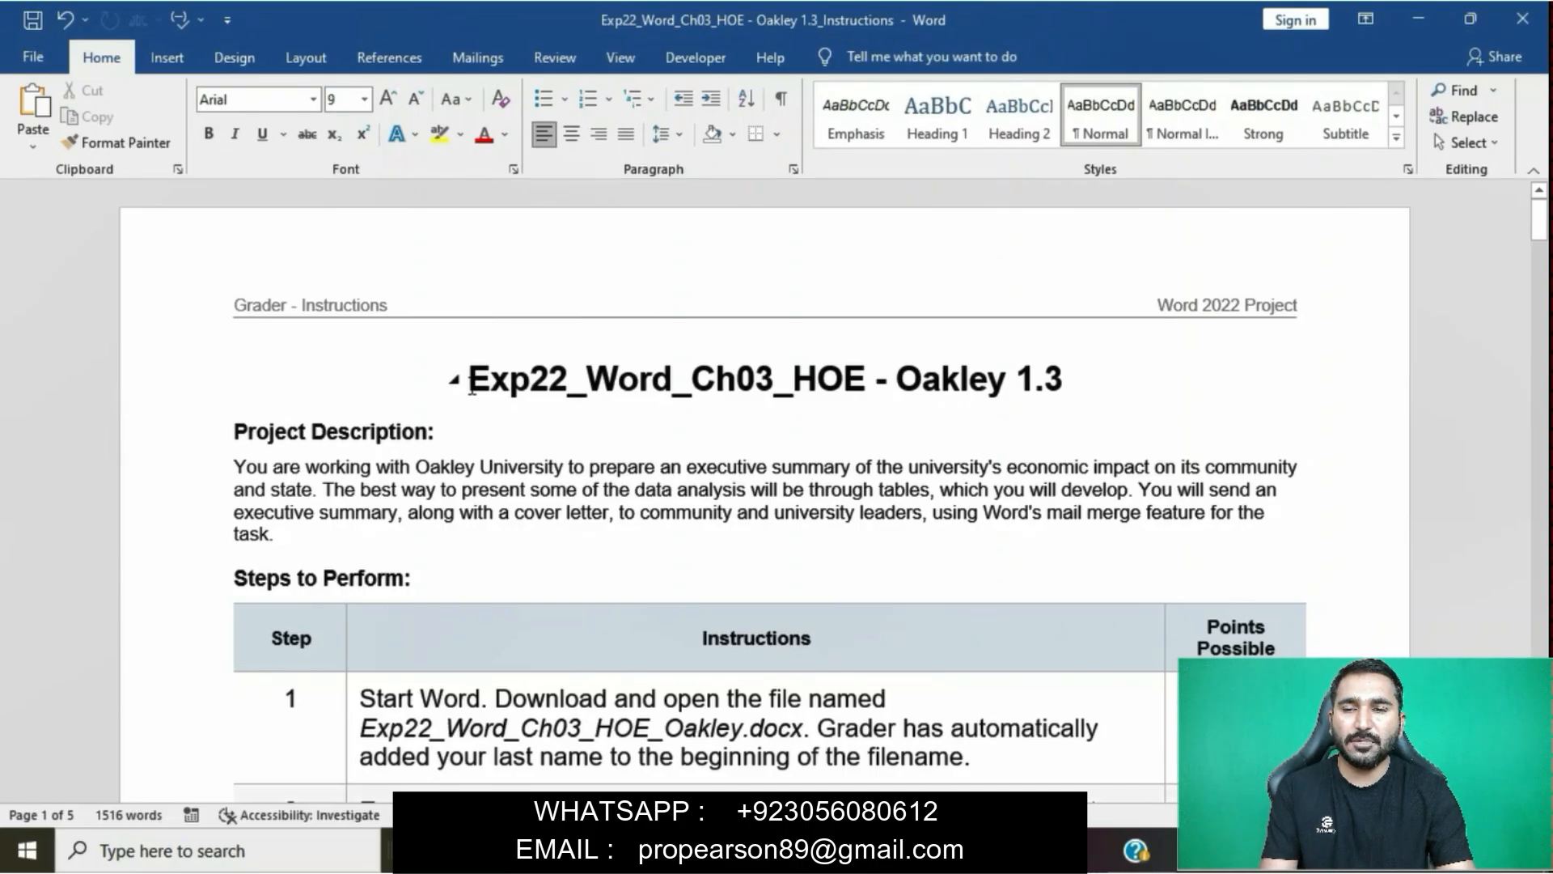
- Highlight the title "Exp22_Word_Ch03_HOE - Oakley 1.3" and the step 1 instruction text in yellow
{"action": "left_click_drag", "start_coordinate": [472, 387], "coordinate": [1066, 385]}
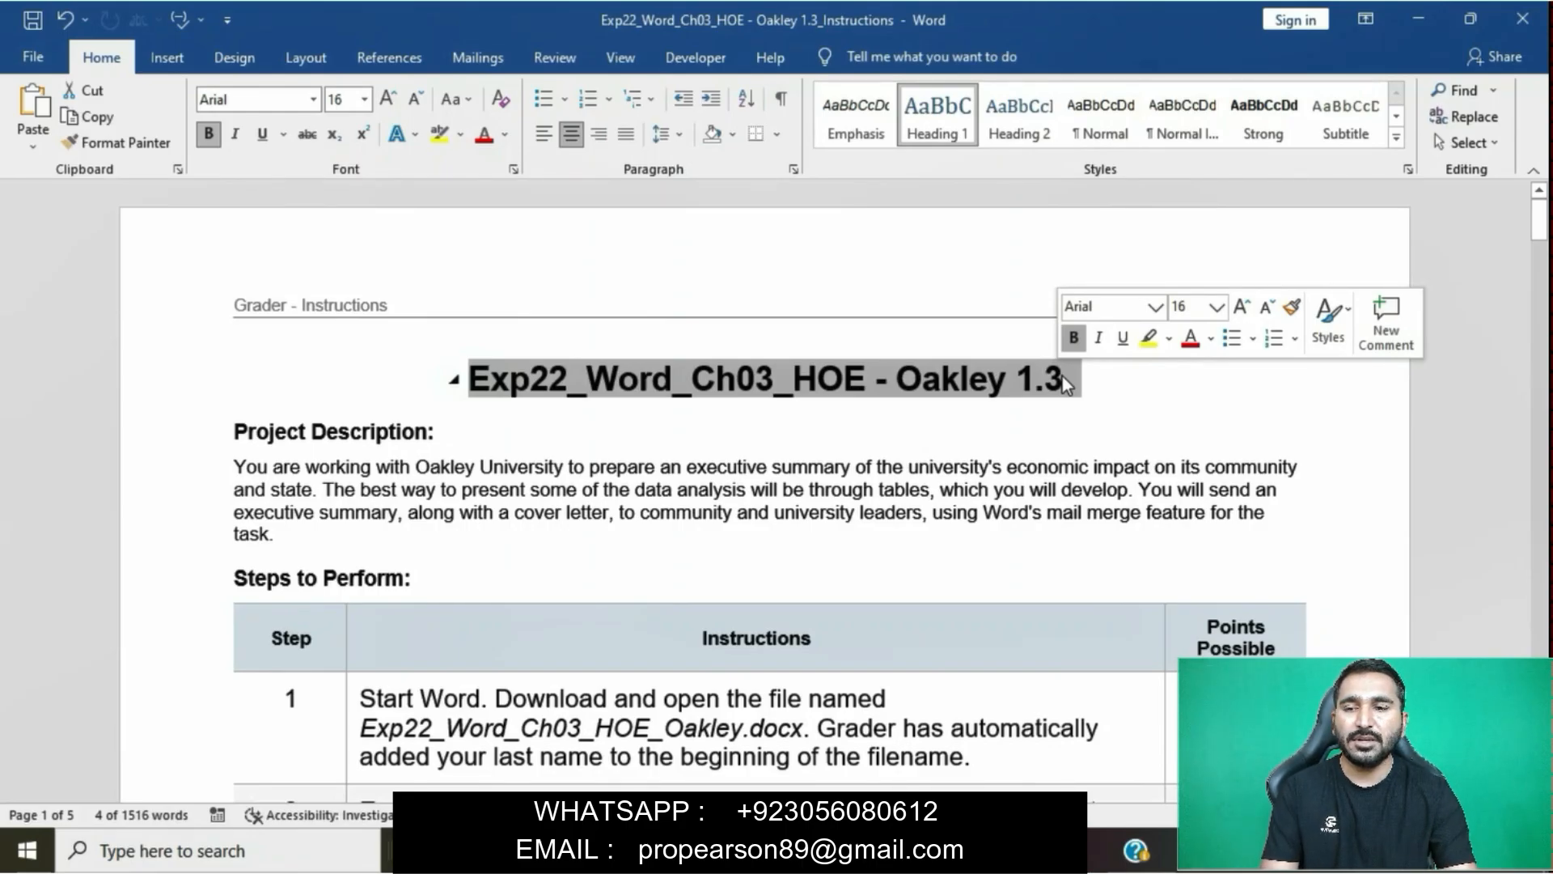
{"action": "left_click", "coordinate": [1155, 347]}
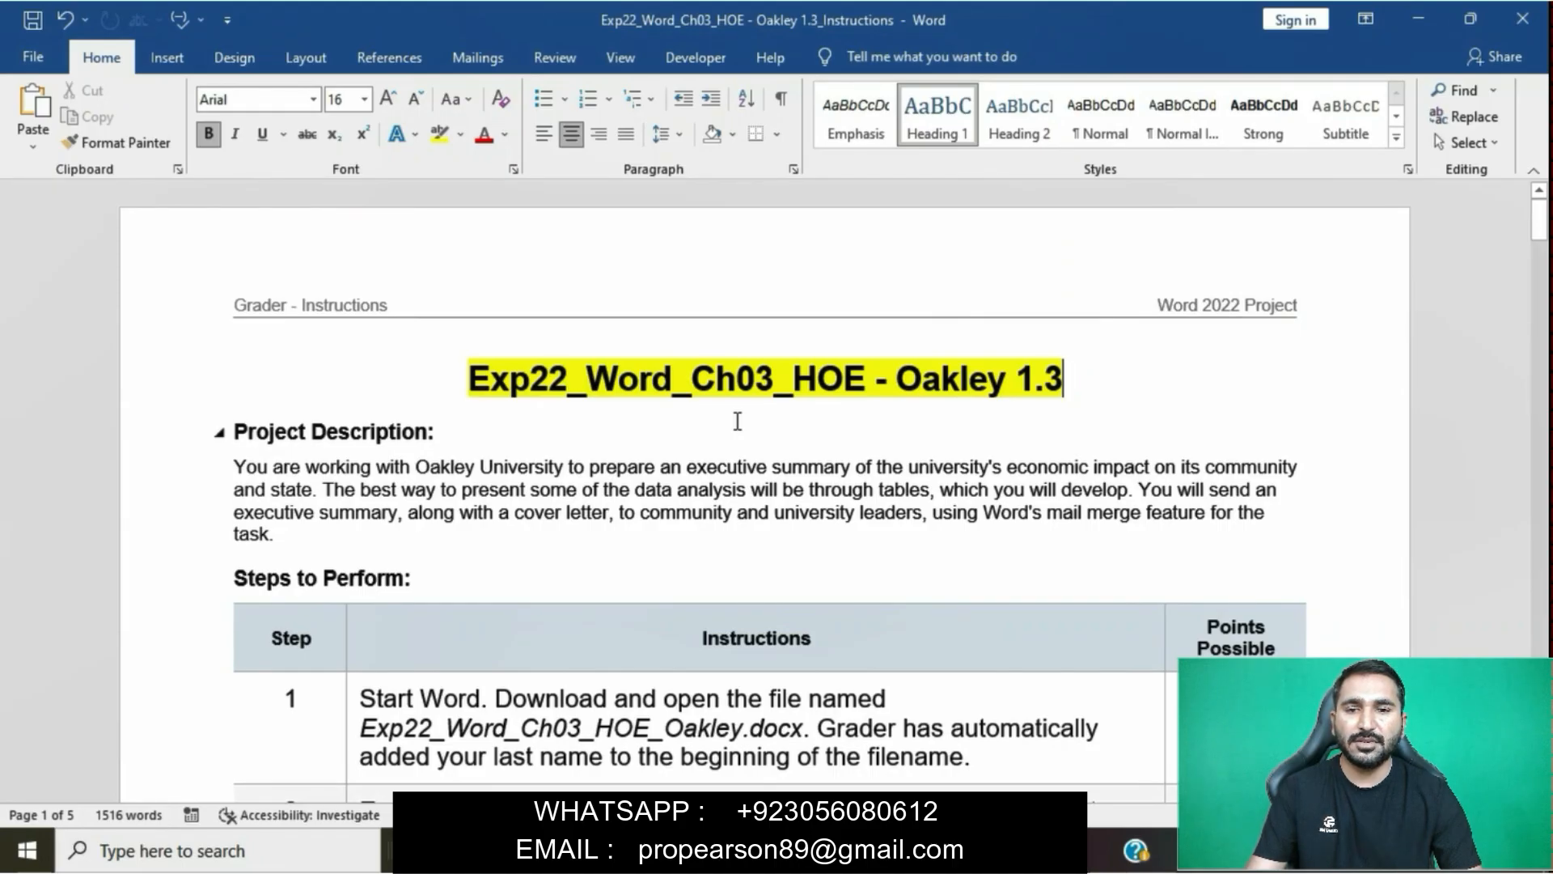
{"action": "scroll", "coordinate": [738, 421], "scroll_direction": "down", "scroll_amount": 3}
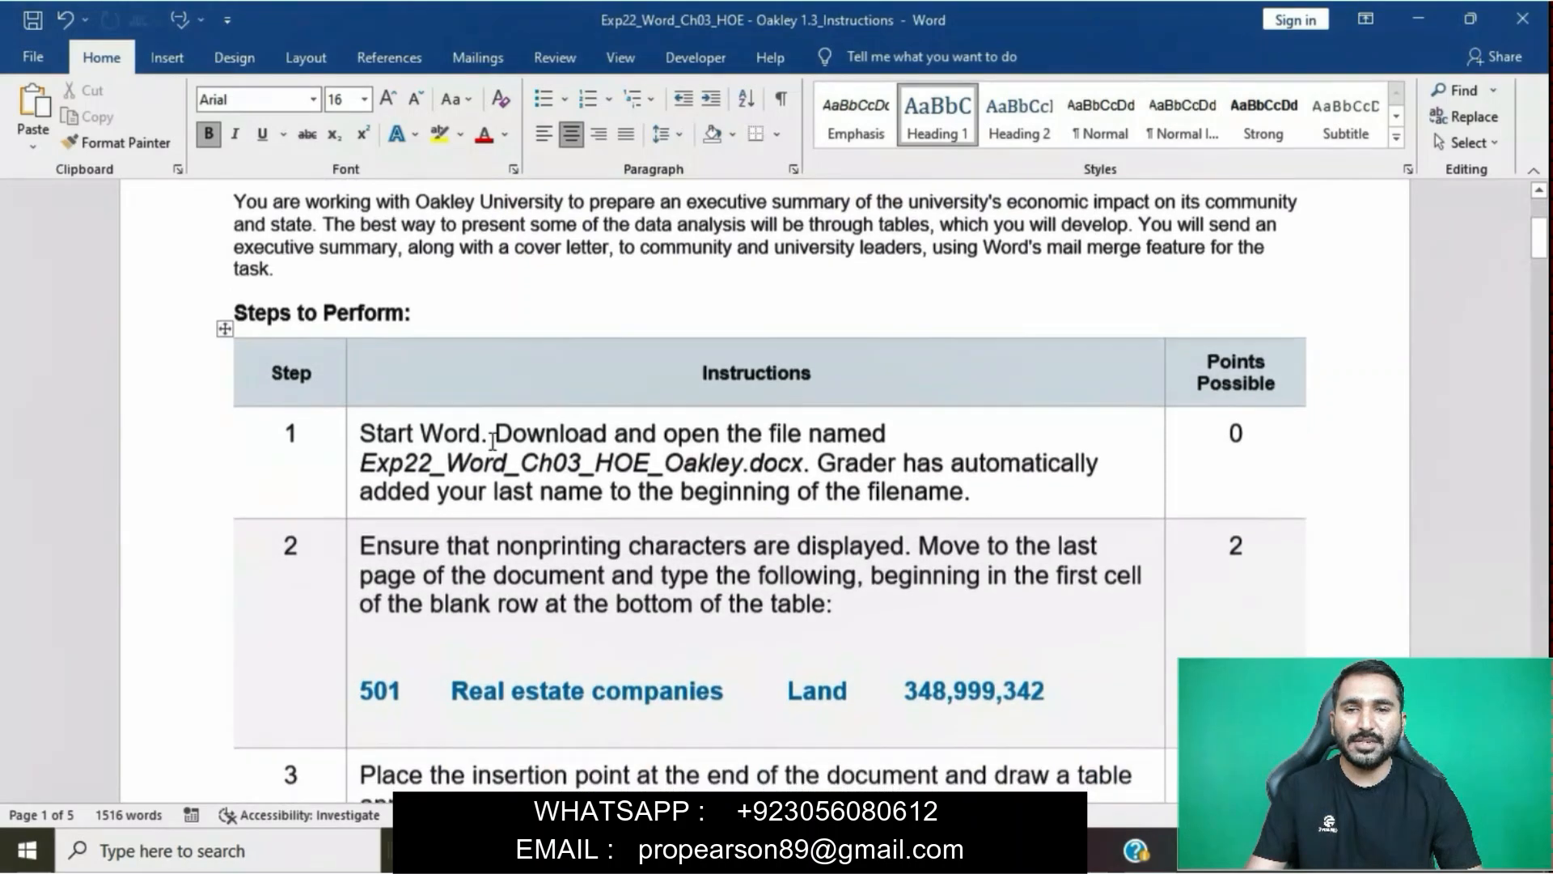
{"action": "left_click", "coordinate": [350, 433]}
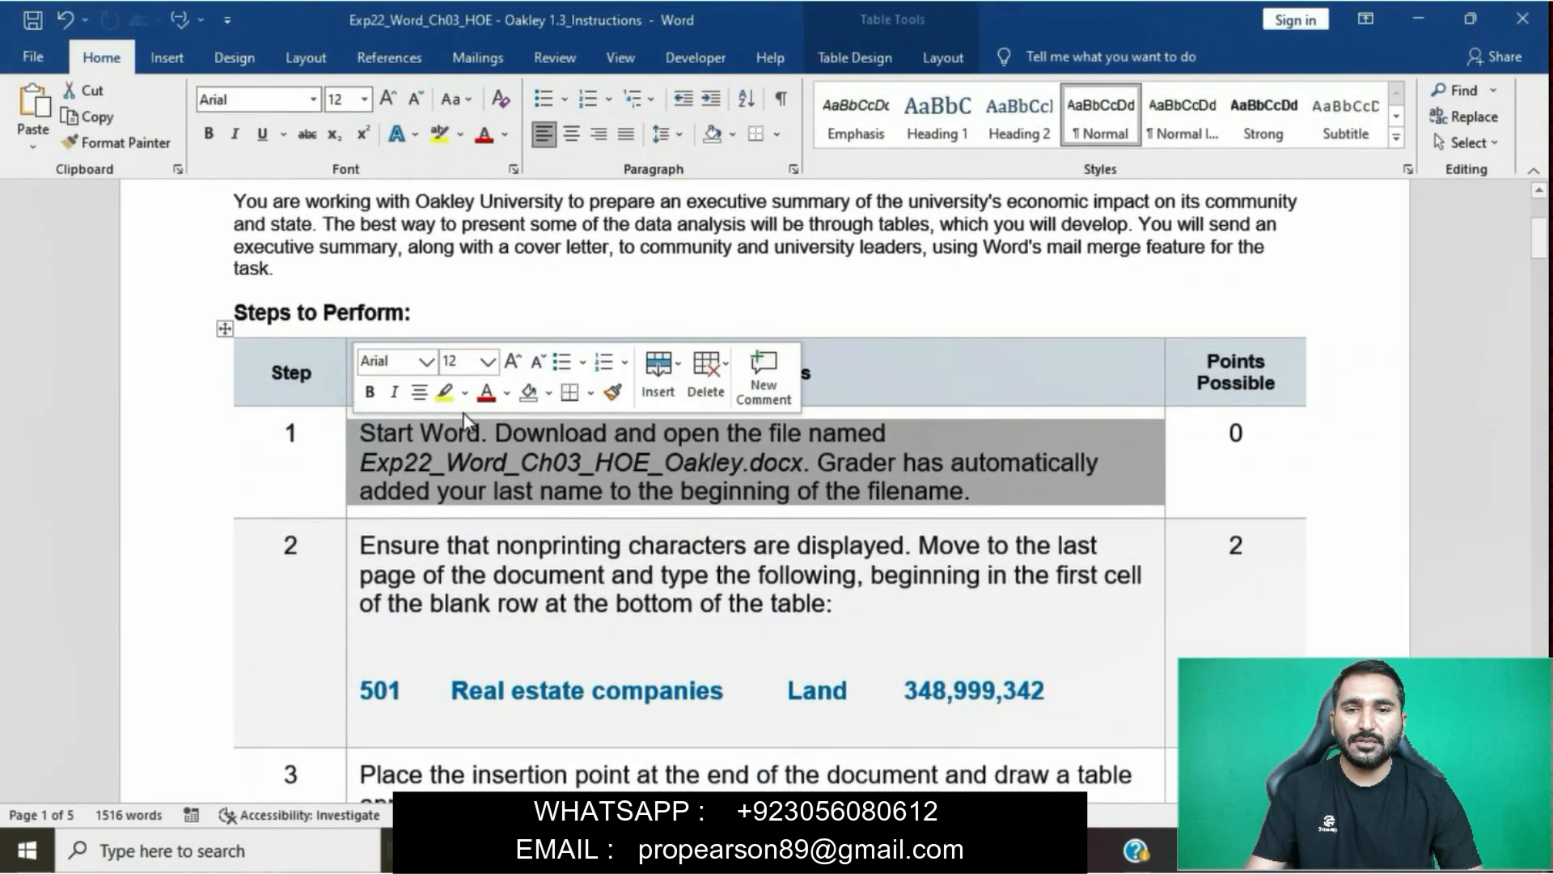
{"action": "left_click", "coordinate": [442, 402]}
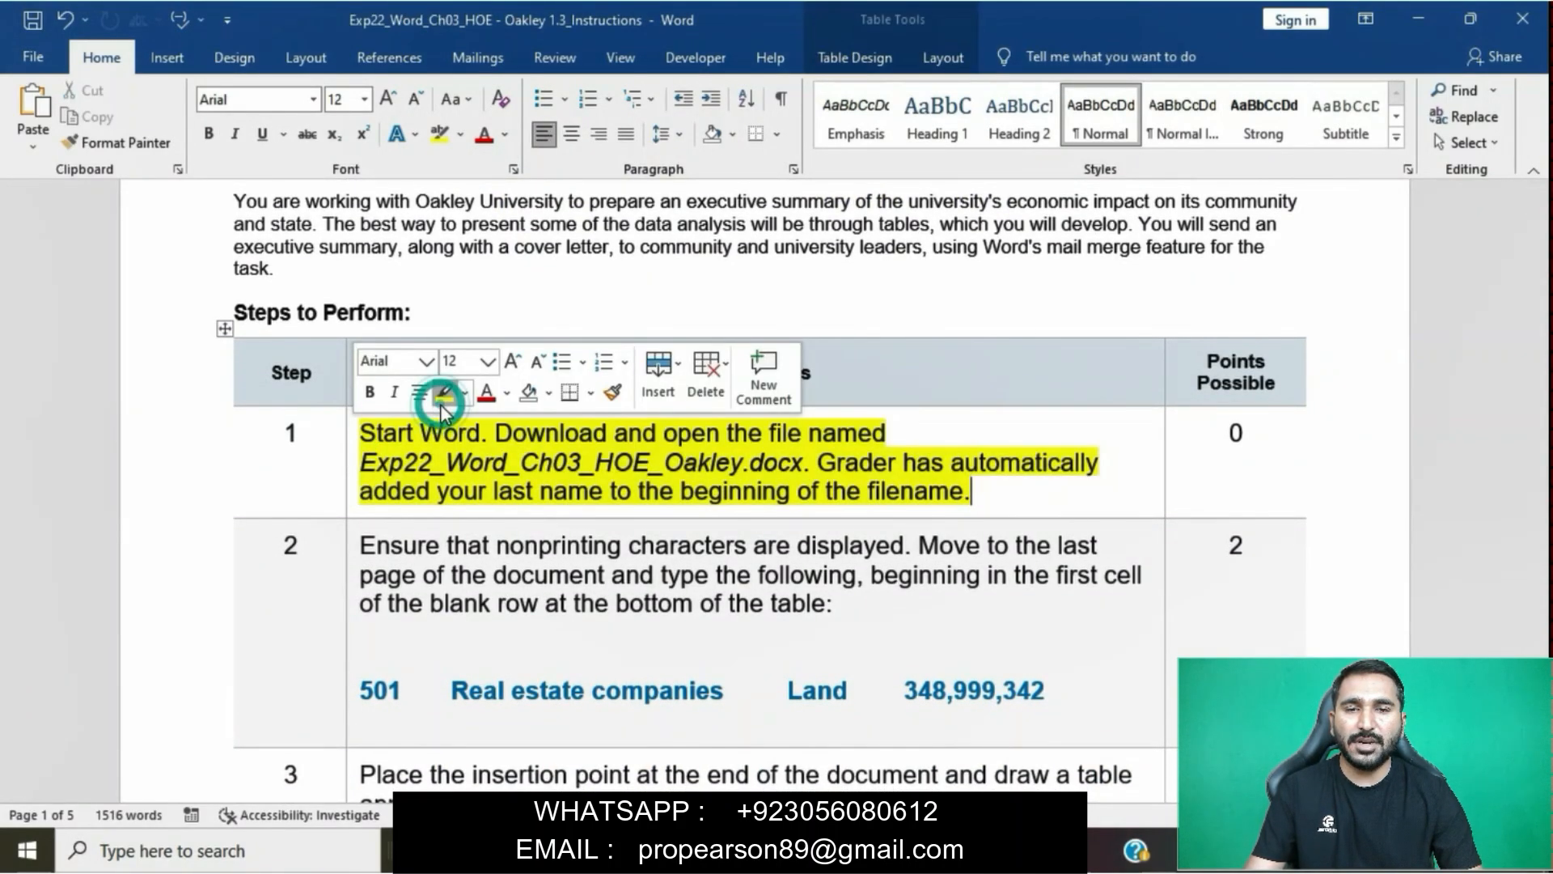
{"action": "left_click", "coordinate": [536, 455]}
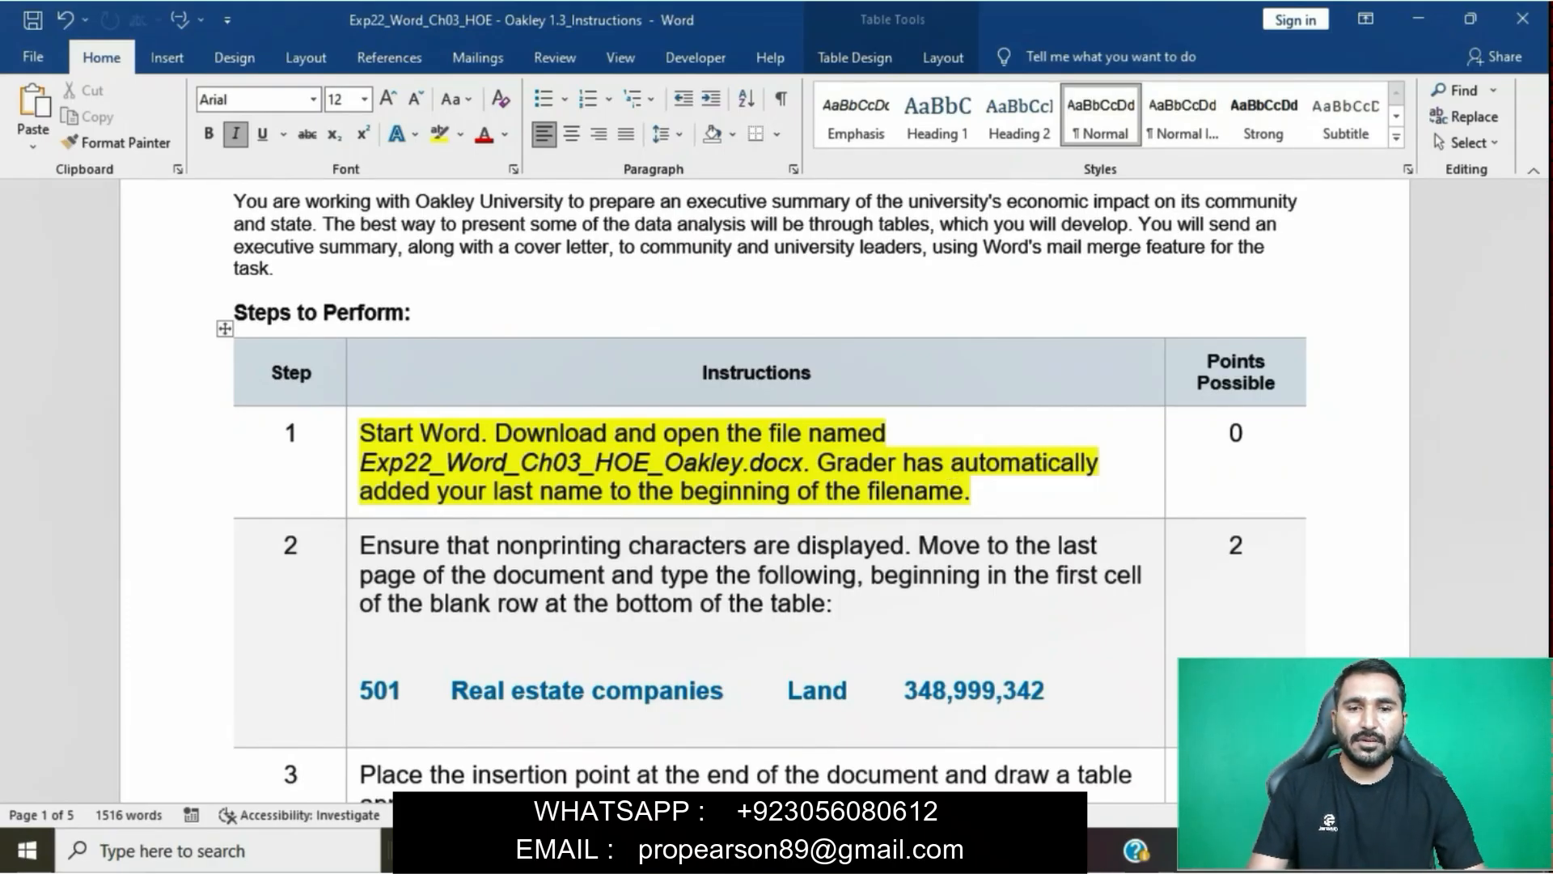
- Switch to the Oakley report document and look through its pages to the end
{"action": "mouse_move", "coordinate": [712, 851]}
{"action": "left_click", "coordinate": [864, 748]}
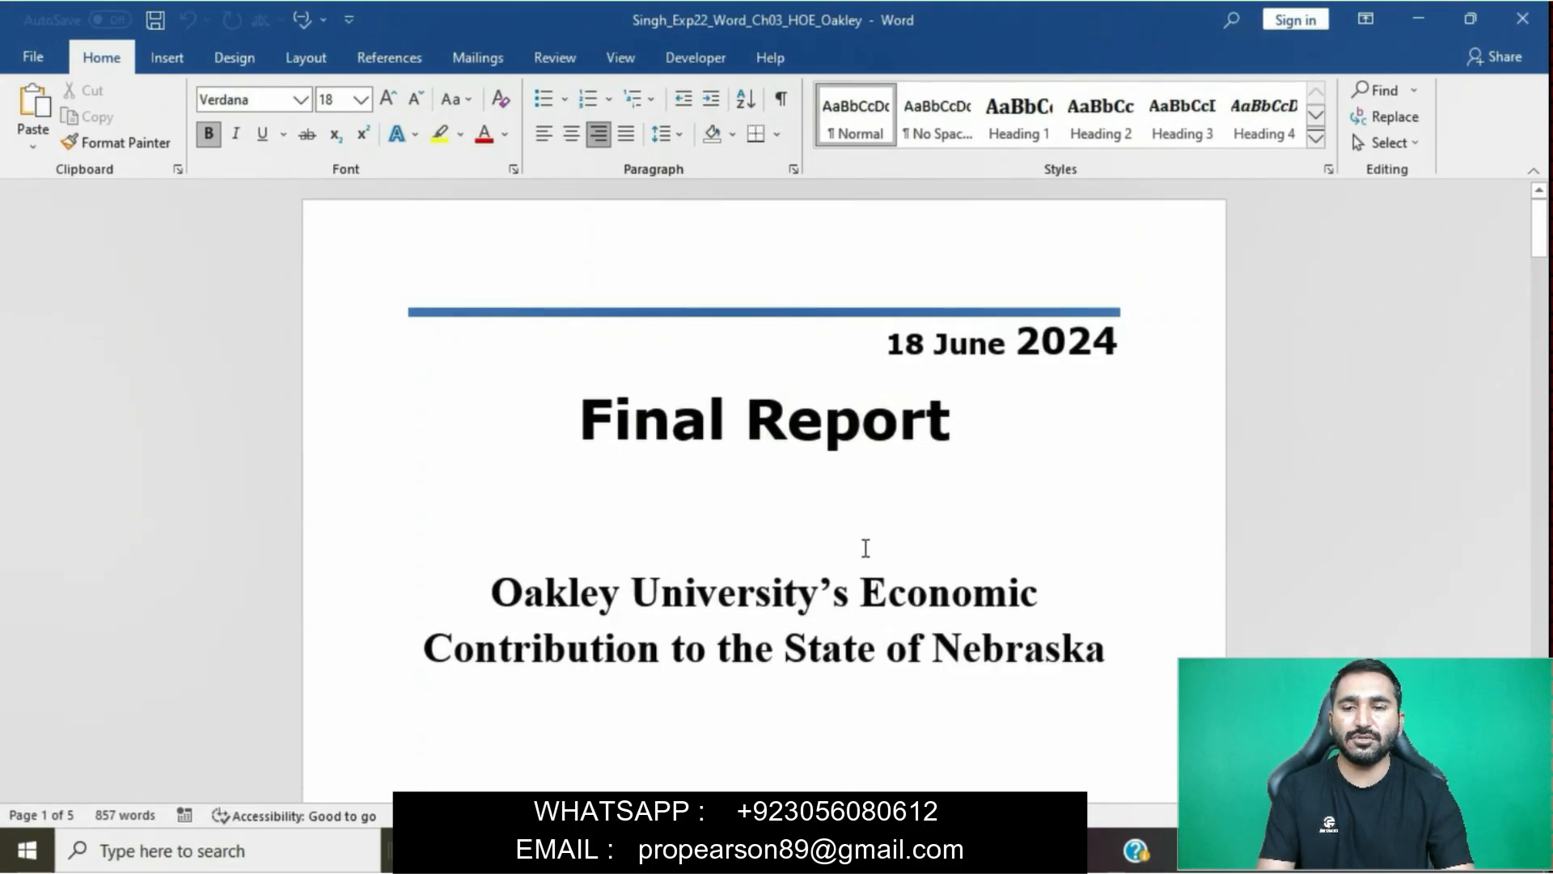
{"action": "scroll", "coordinate": [864, 546], "scroll_direction": "down", "scroll_amount": 5}
{"action": "scroll", "coordinate": [865, 549], "scroll_direction": "down", "scroll_amount": 10}
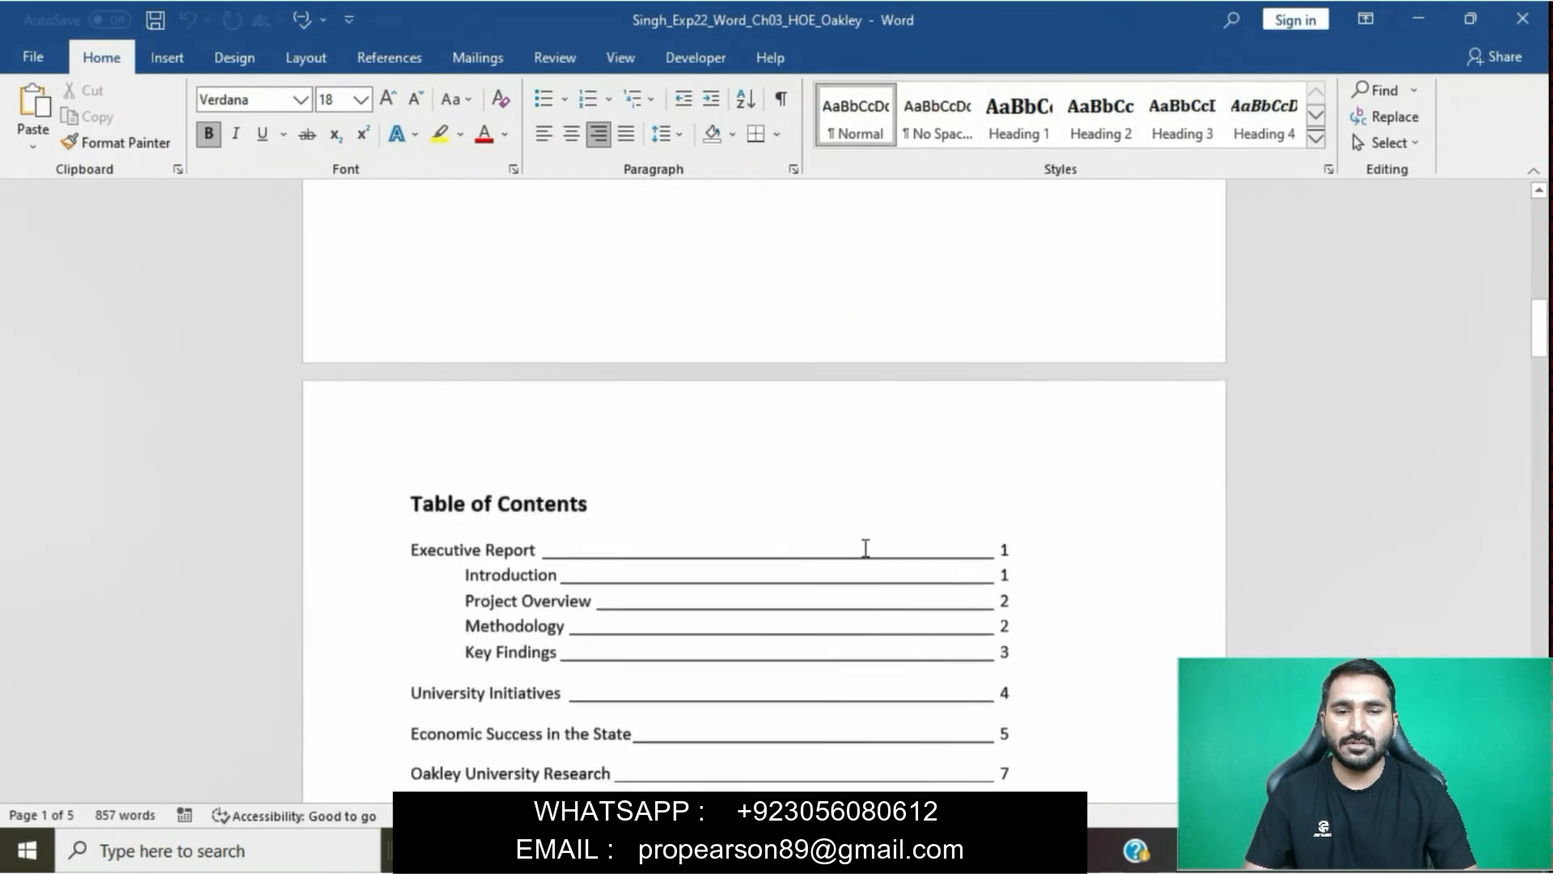
{"action": "scroll", "coordinate": [865, 548], "scroll_direction": "down", "scroll_amount": 15}
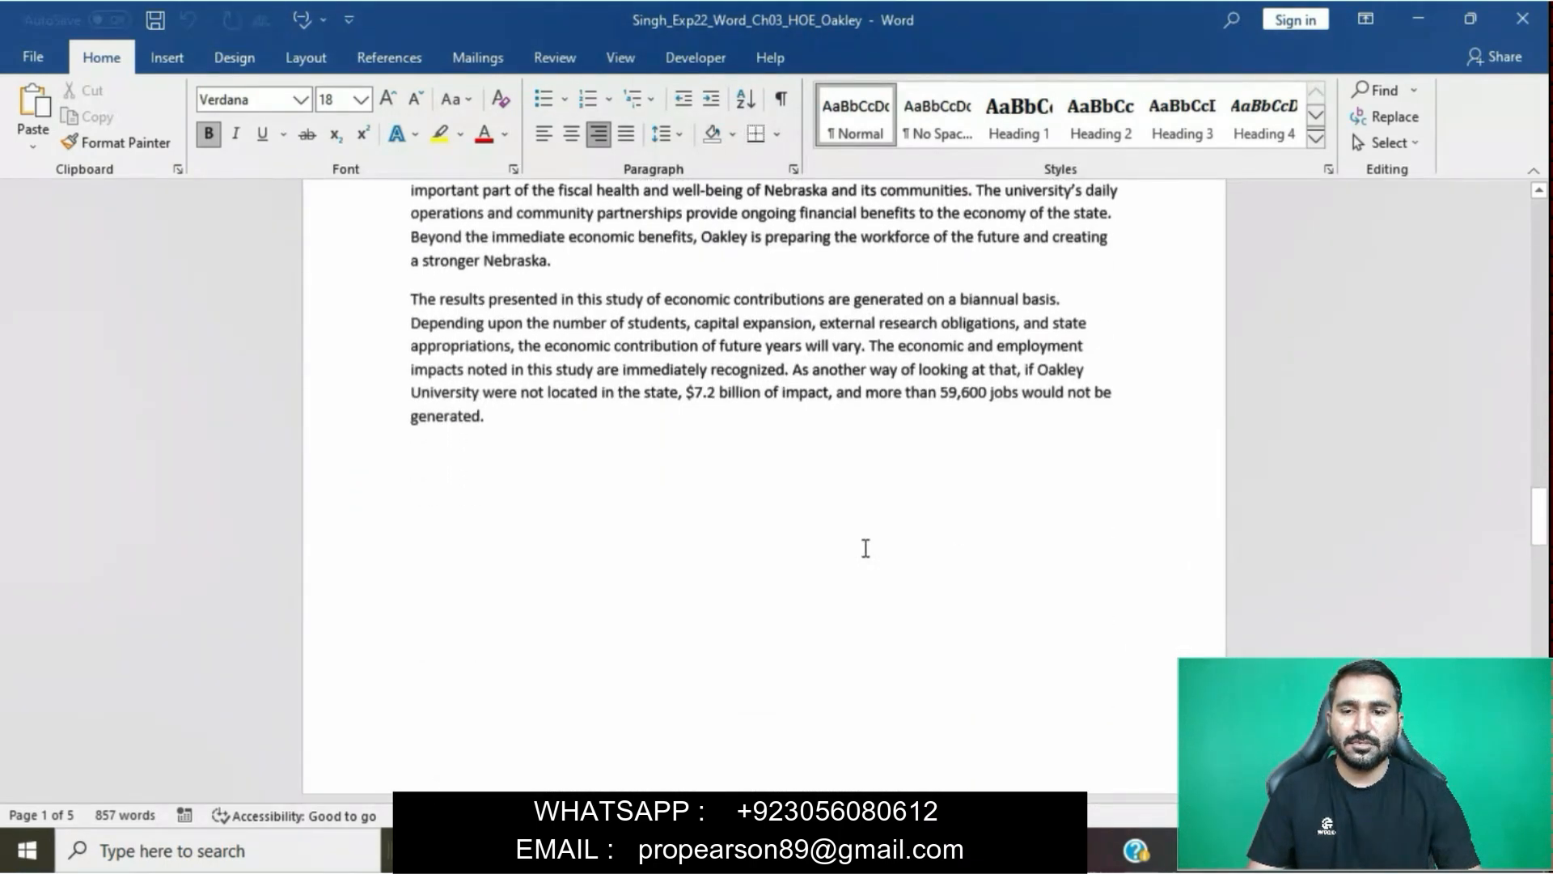
{"action": "scroll", "coordinate": [865, 548], "scroll_direction": "down", "scroll_amount": 10}
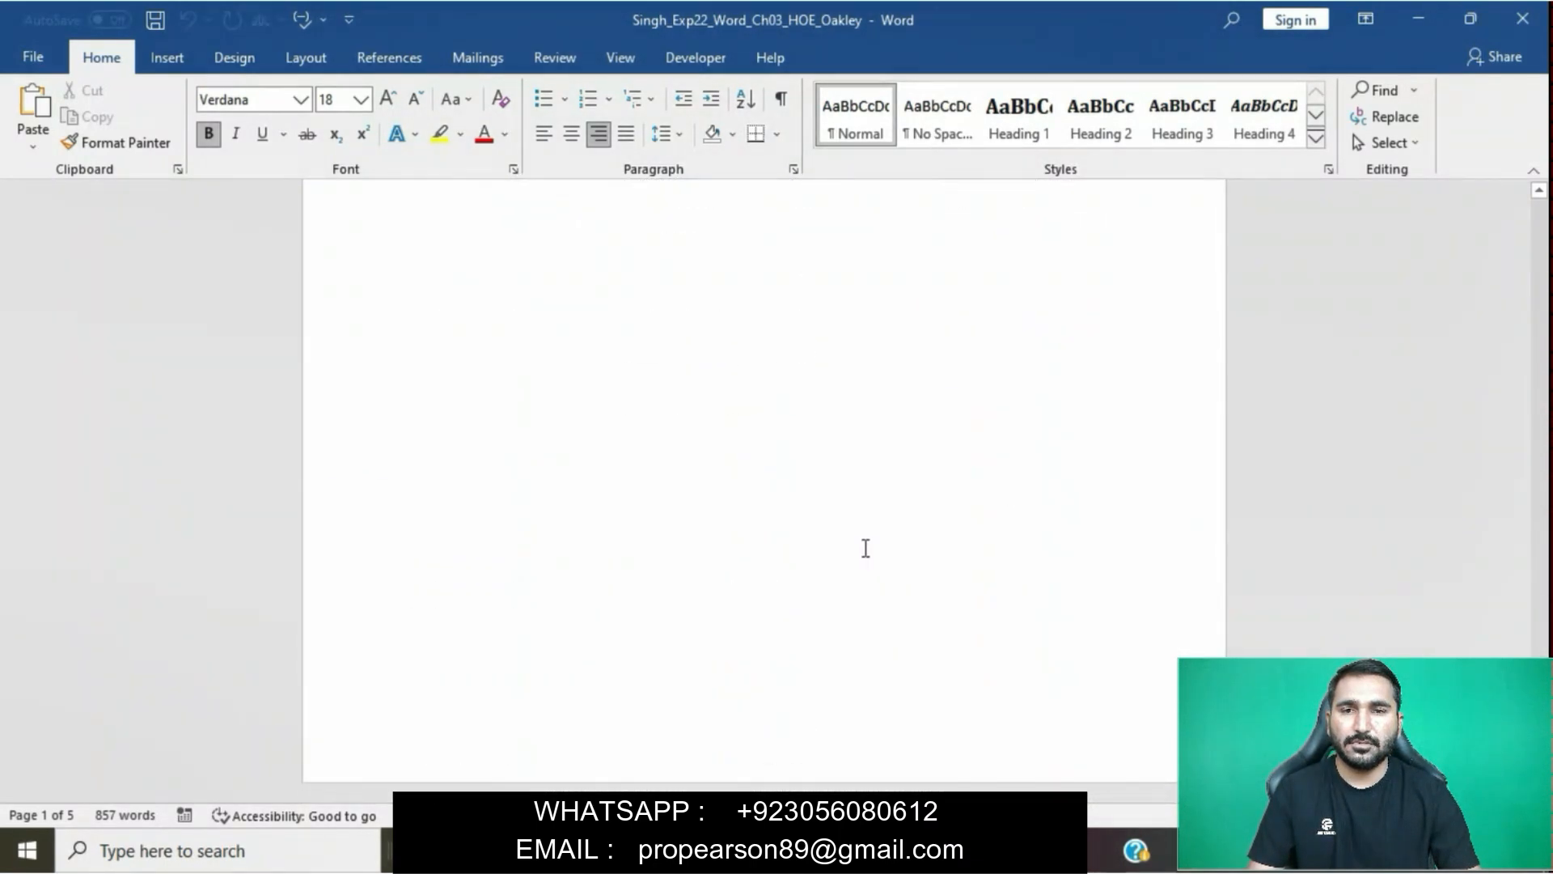
- Return to the instructions document and remove the yellow highlight from the step 1 text
{"action": "left_click", "coordinate": [711, 849]}
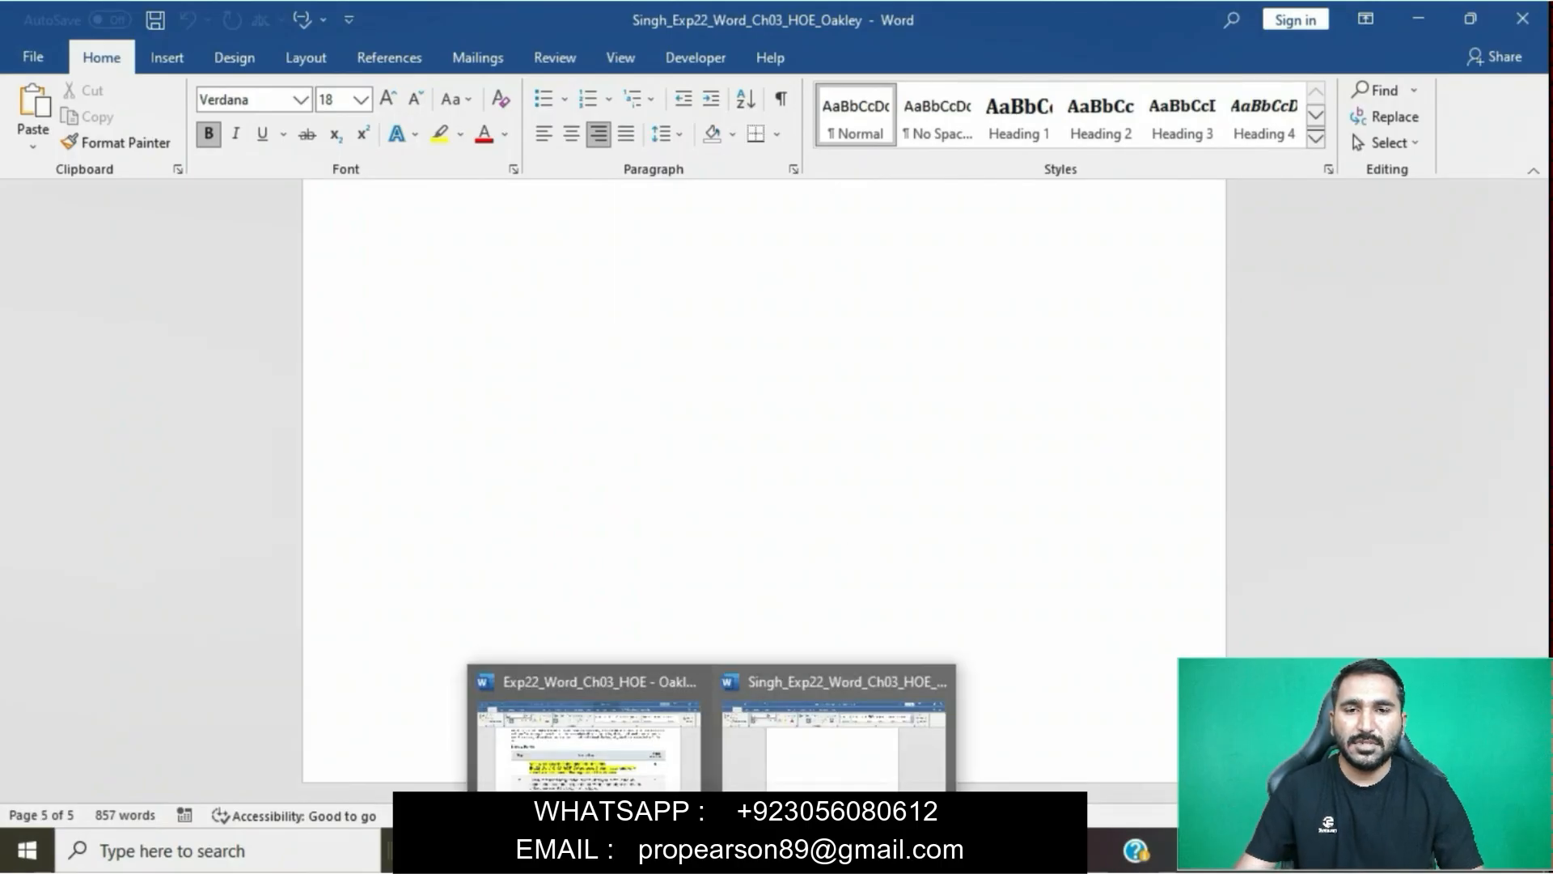
{"action": "left_click", "coordinate": [650, 753]}
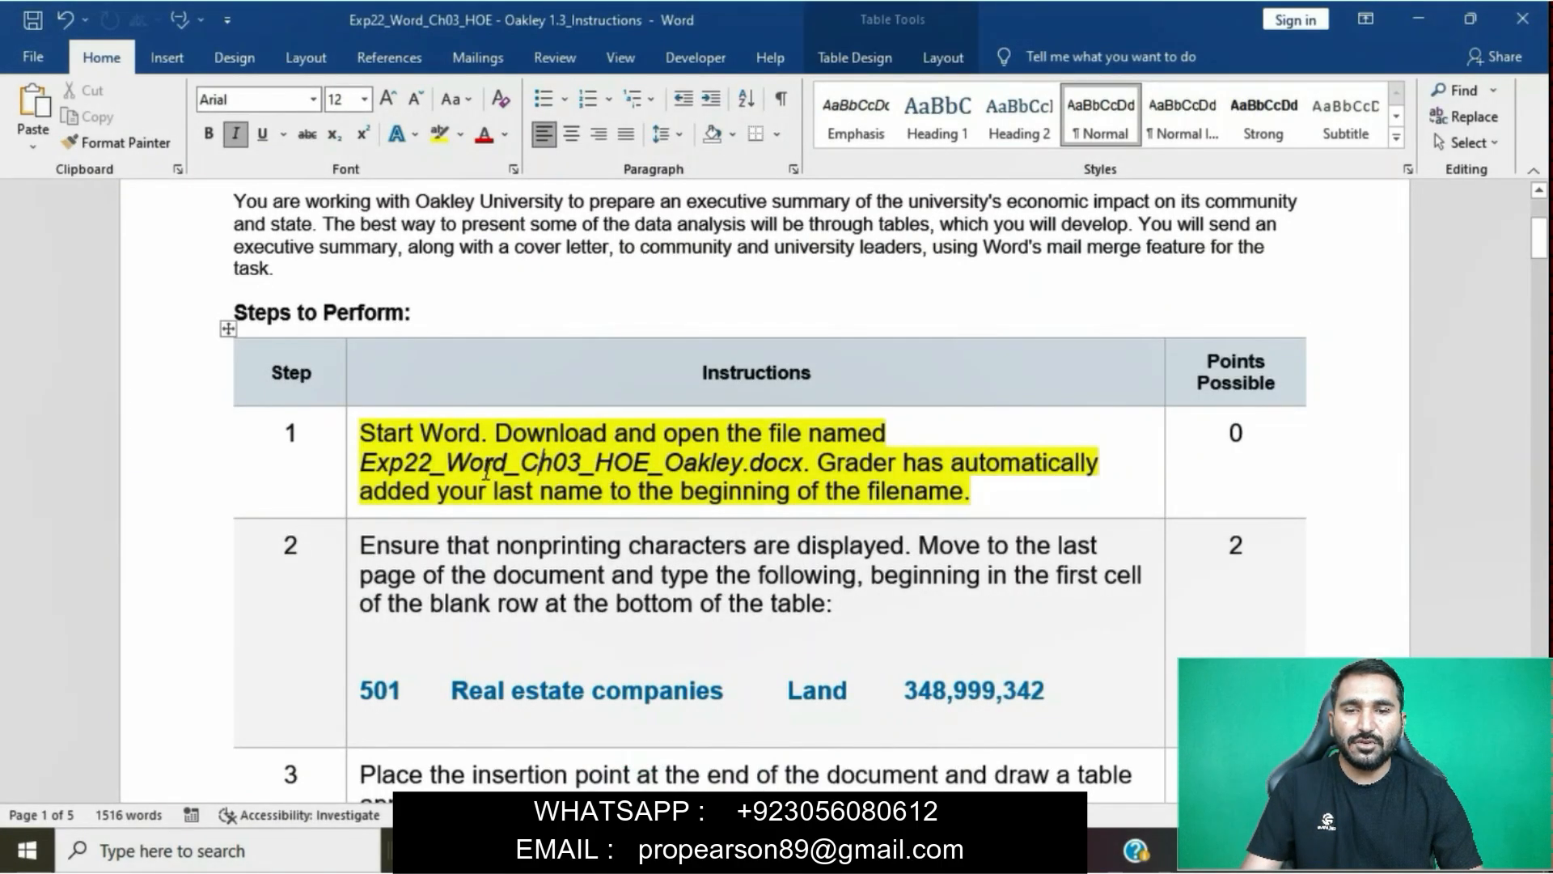
{"action": "left_click", "coordinate": [352, 439]}
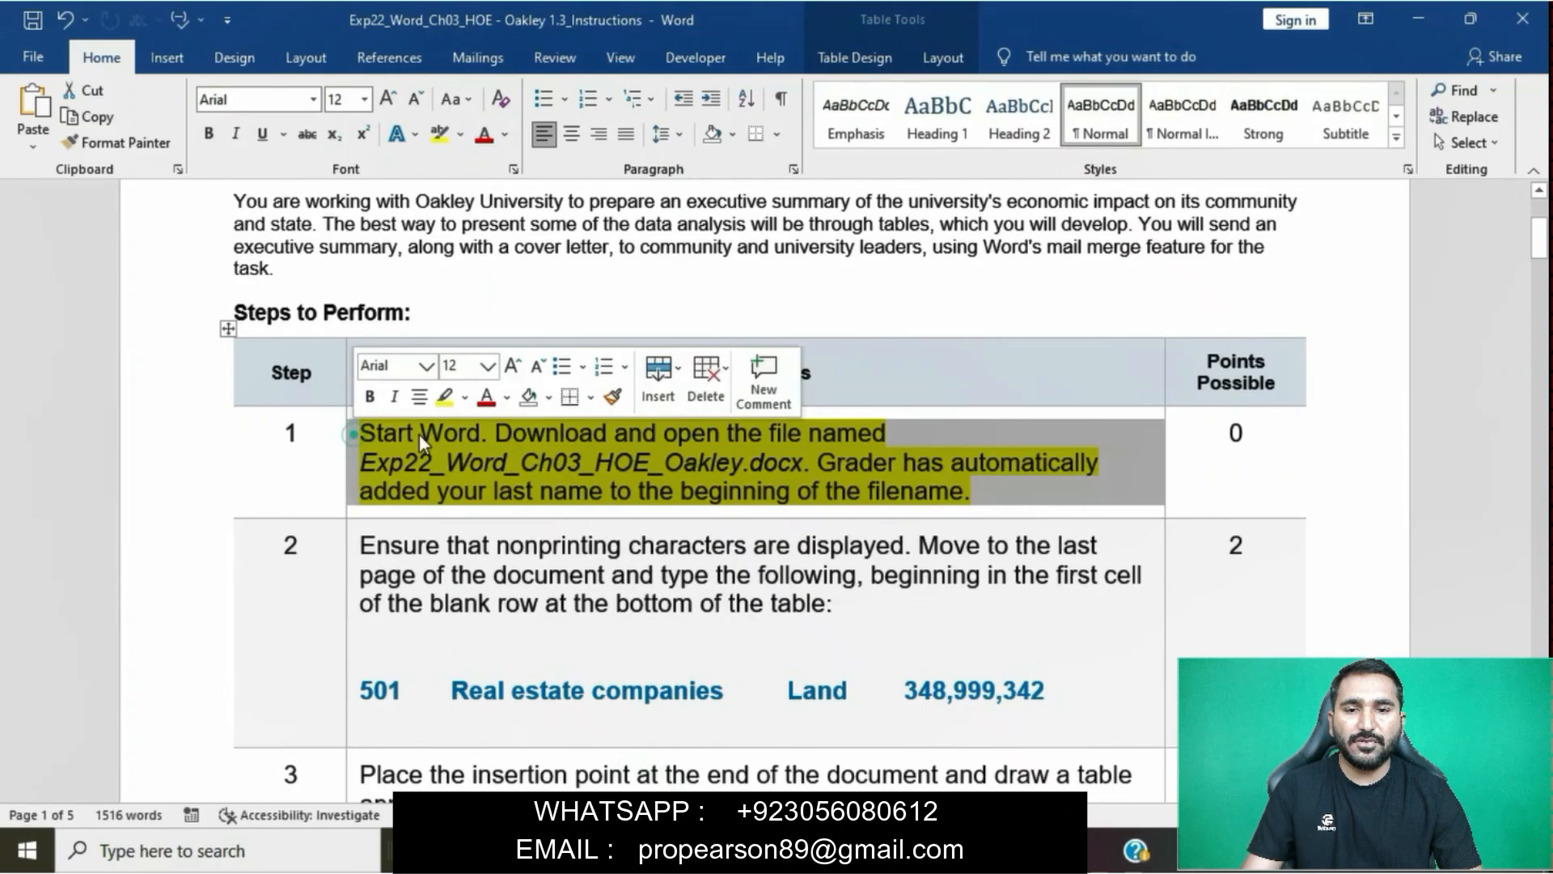
{"action": "left_click", "coordinate": [445, 397]}
{"action": "left_click", "coordinate": [494, 486]}
- Highlight the whole step 2 instruction, including its row of table data, in yellow
{"action": "scroll", "coordinate": [496, 477], "scroll_direction": "down", "scroll_amount": 3}
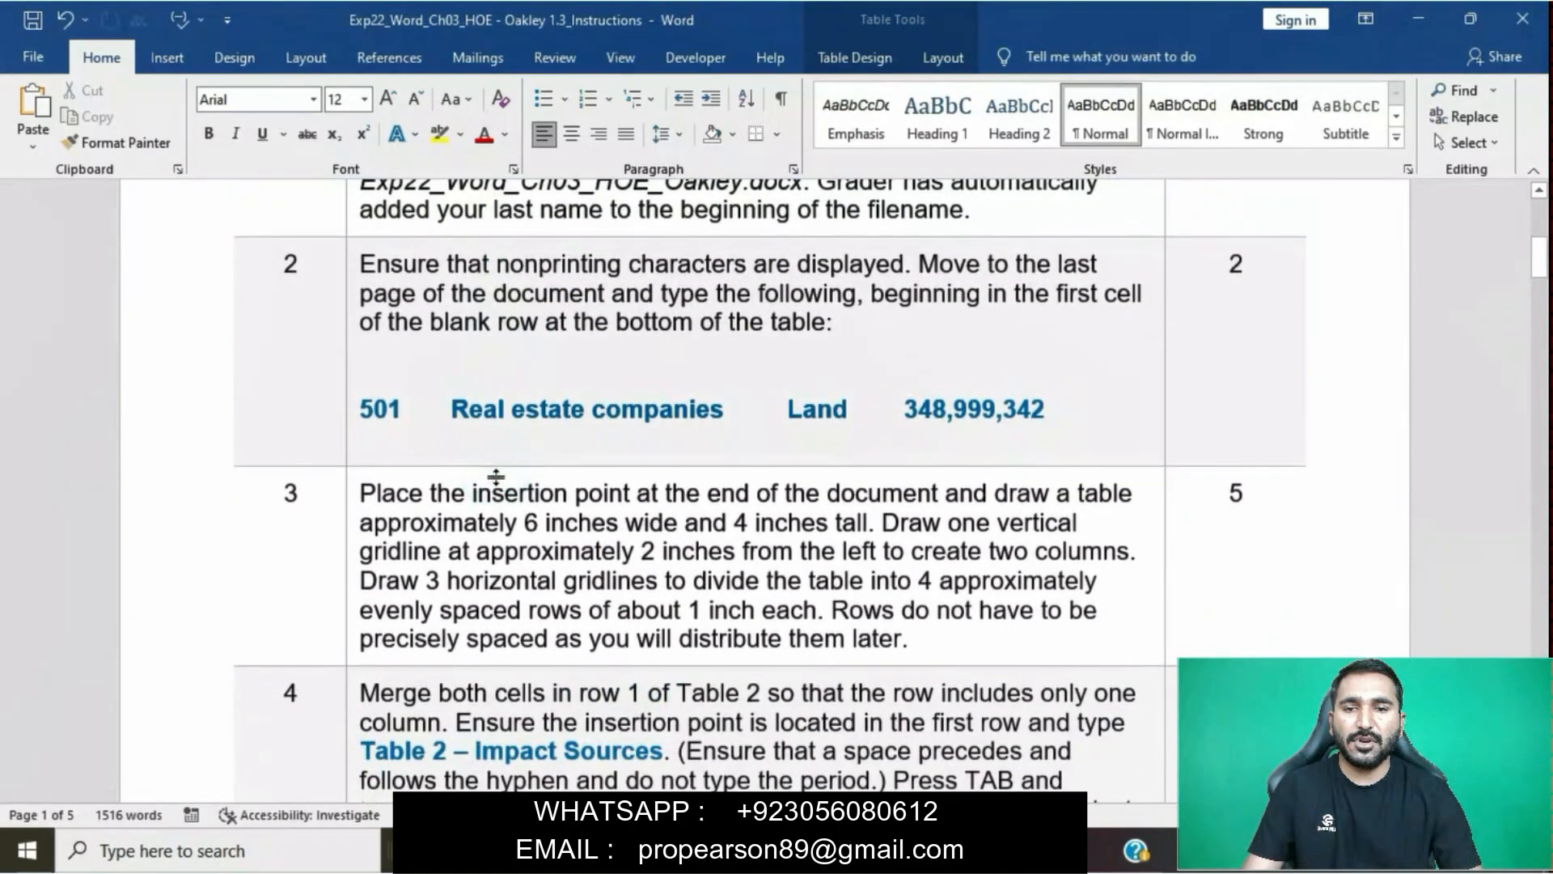
{"action": "left_click", "coordinate": [343, 290]}
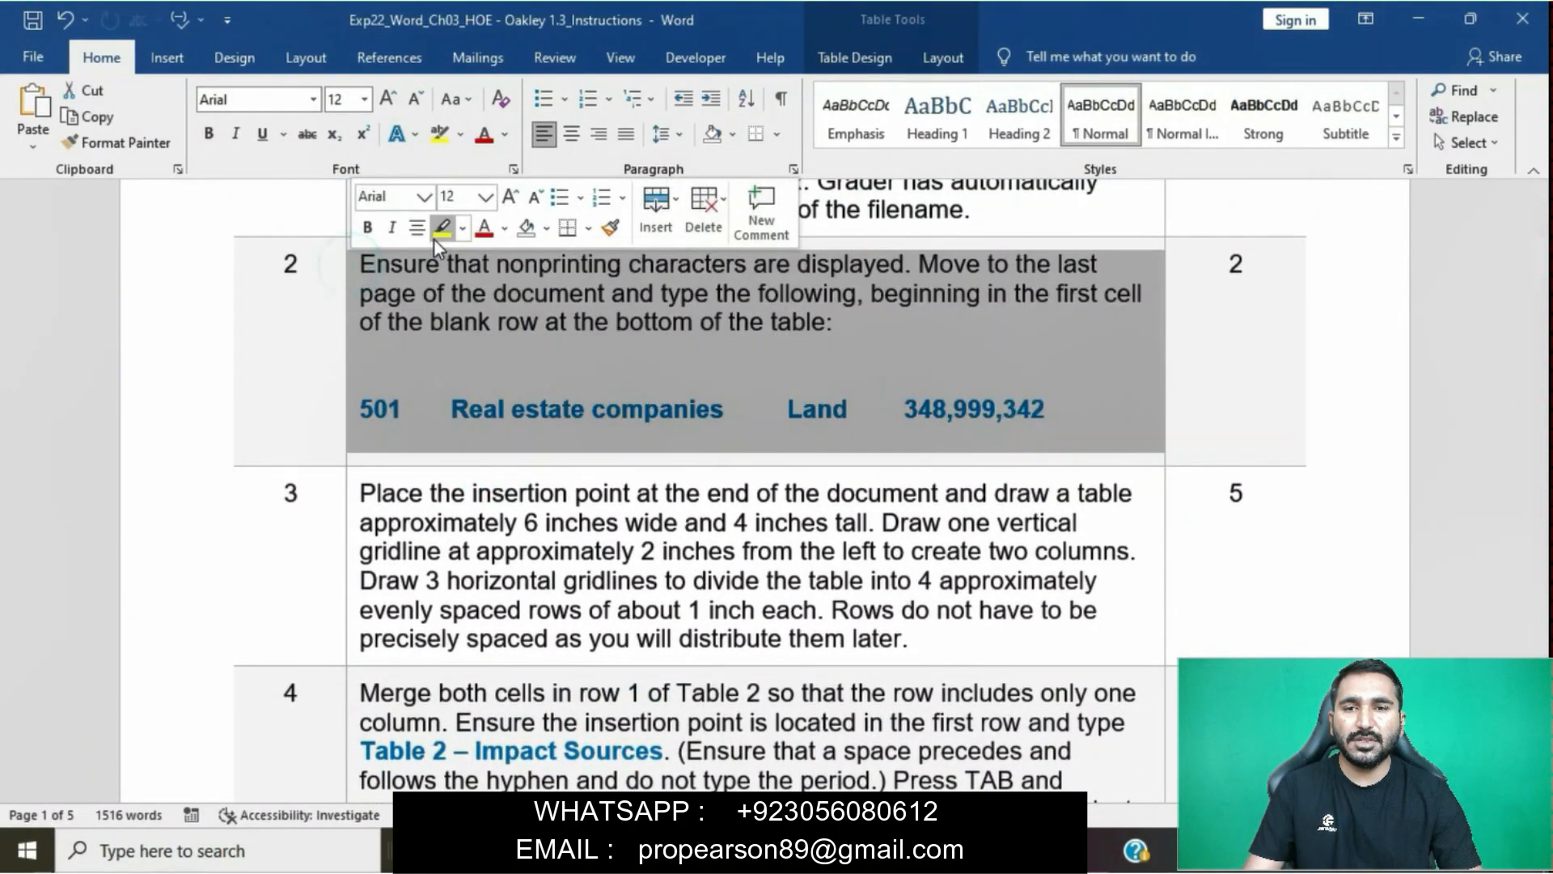
{"action": "left_click", "coordinate": [435, 235]}
{"action": "left_click", "coordinate": [496, 321]}
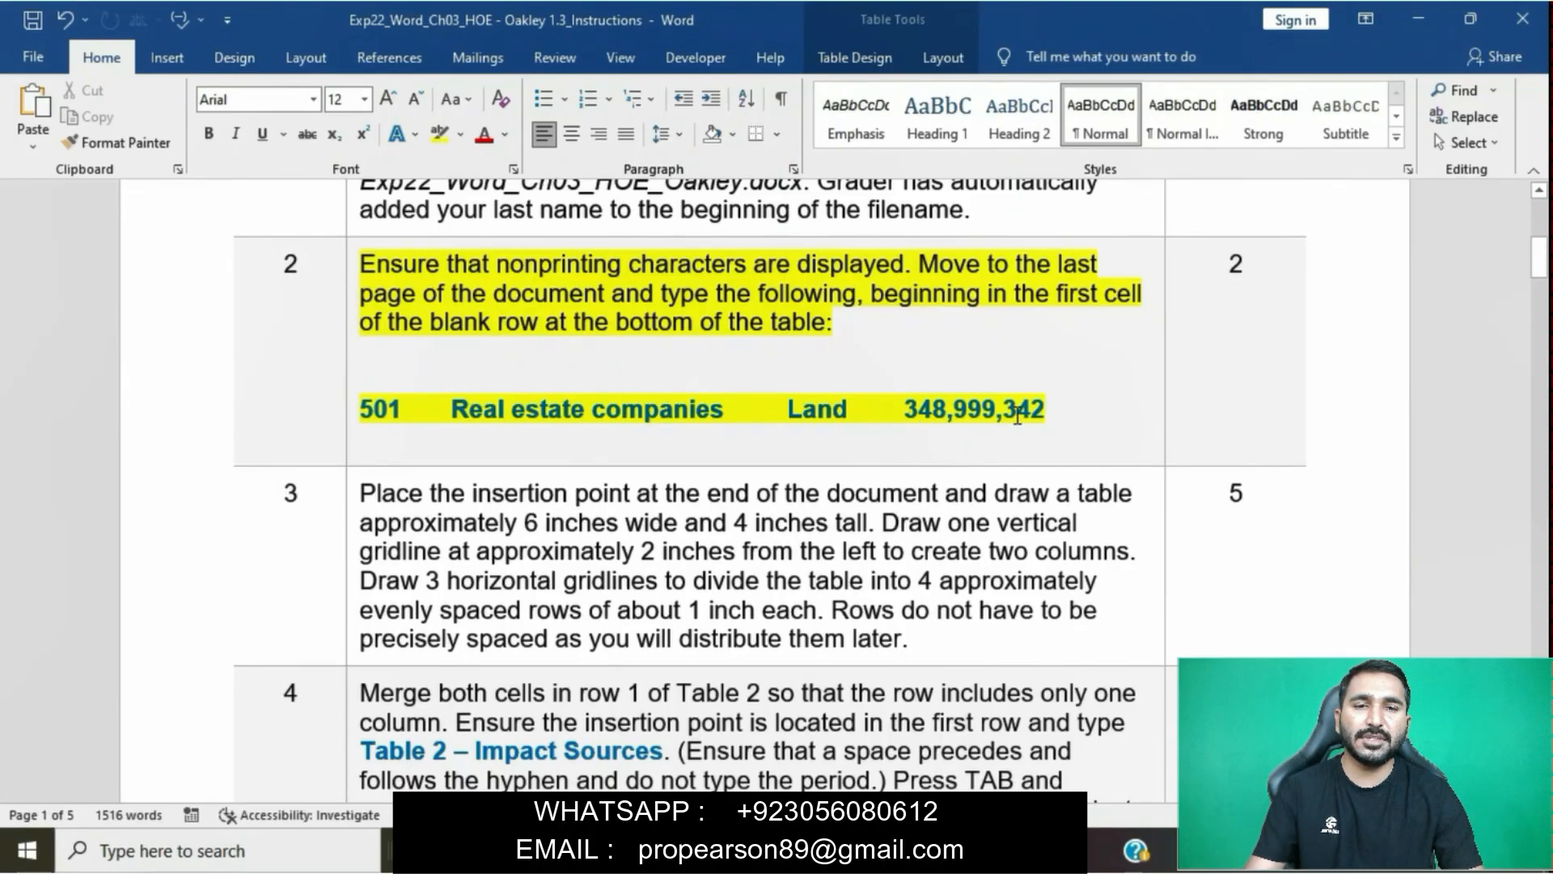
- Check the first sentence of step 2, and display nonprinting characters in the Oakley report document
{"action": "scroll", "coordinate": [466, 315], "scroll_direction": "up", "scroll_amount": 2}
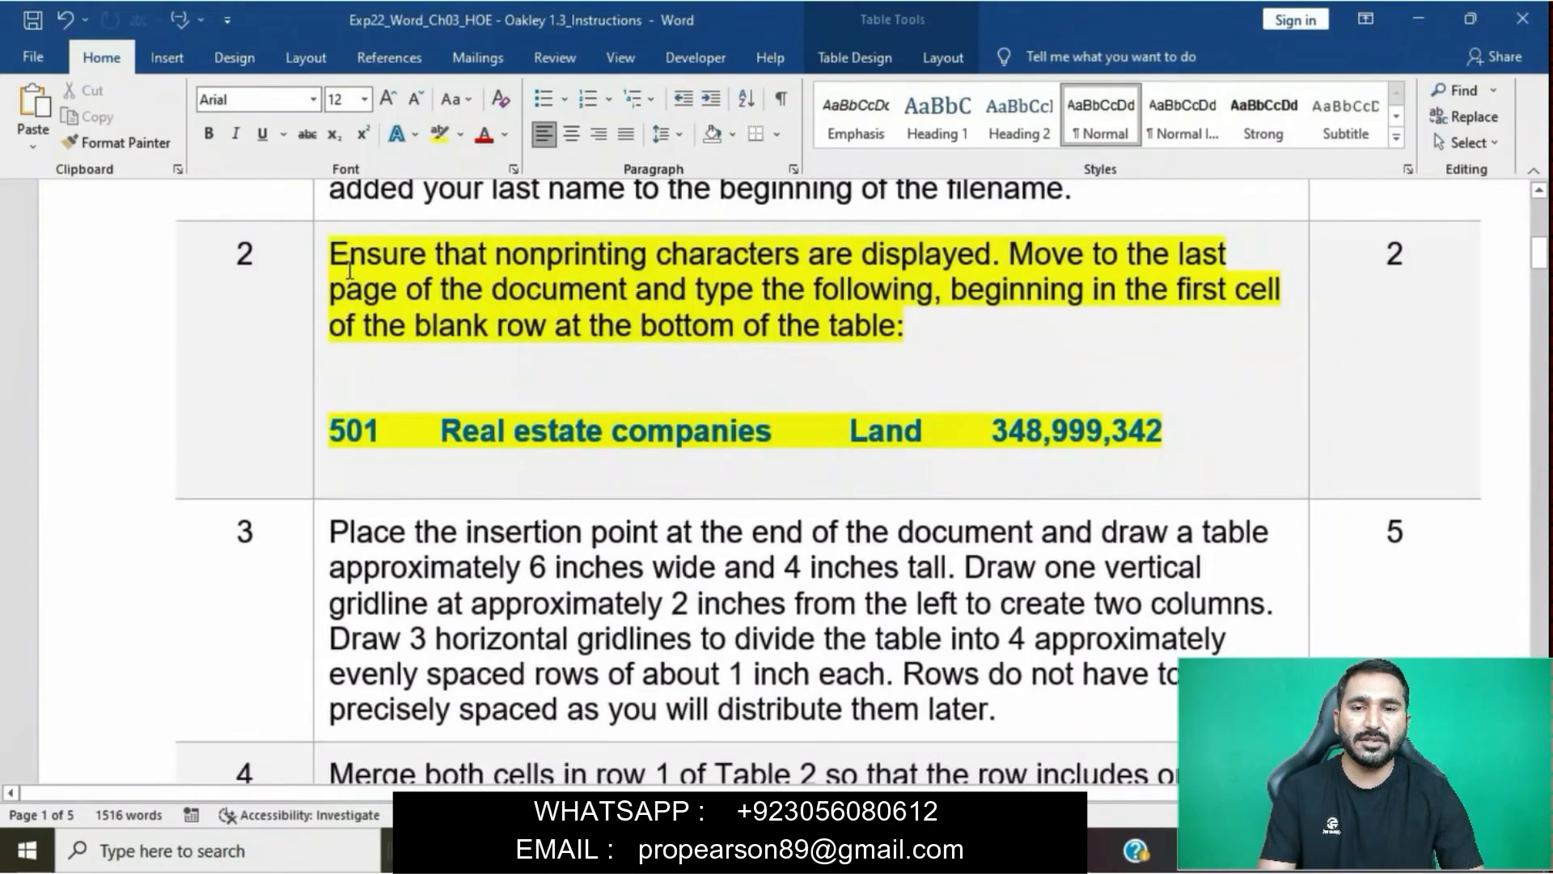
{"action": "left_click_drag", "start_coordinate": [331, 253], "coordinate": [991, 253]}
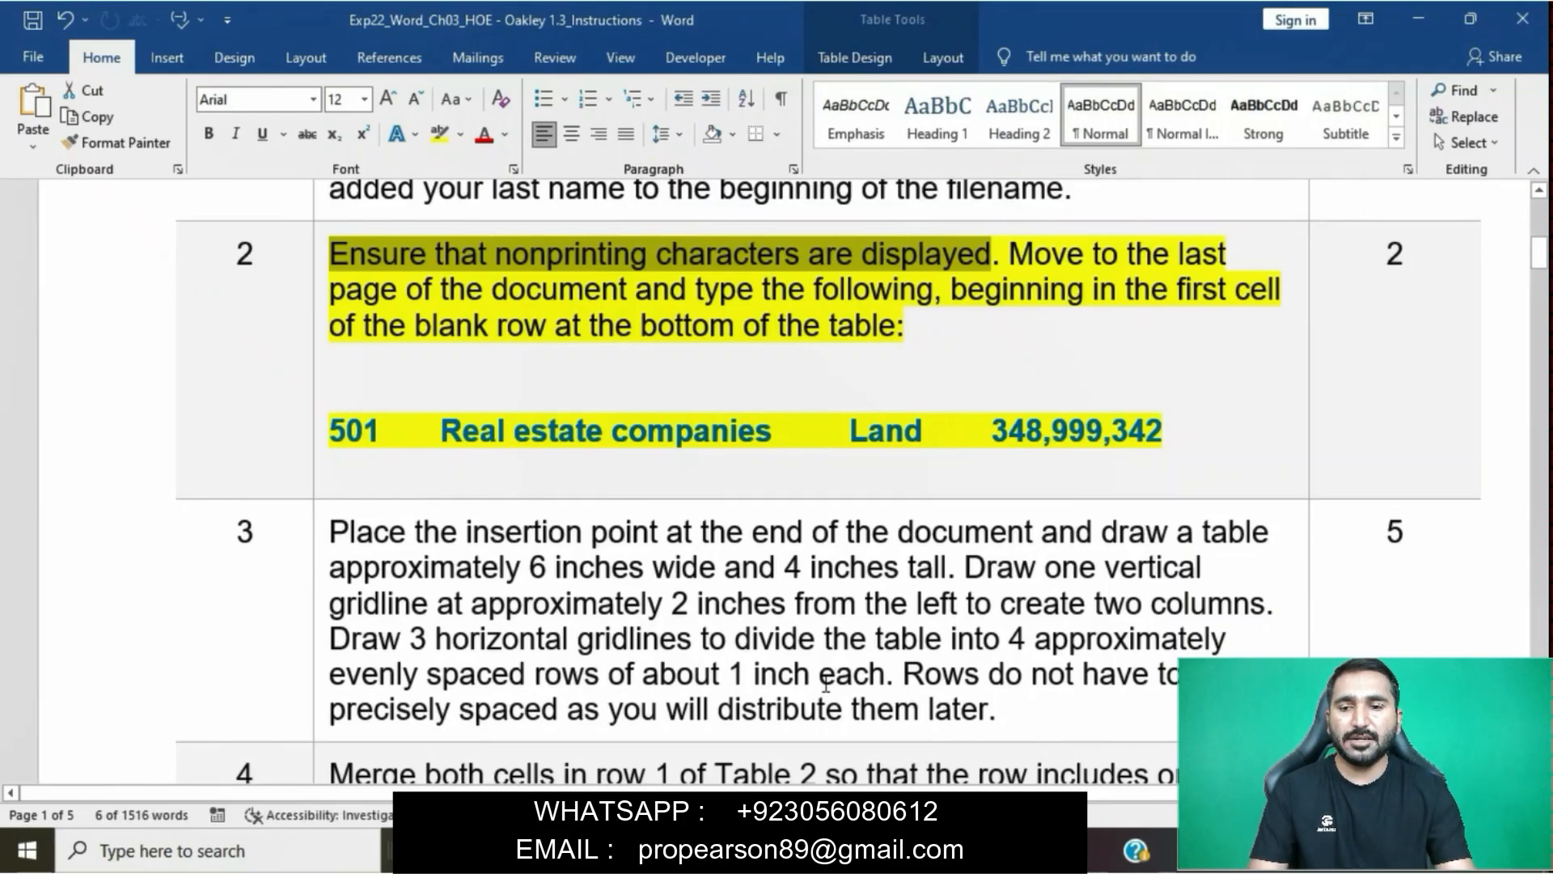
{"action": "mouse_move", "coordinate": [825, 851]}
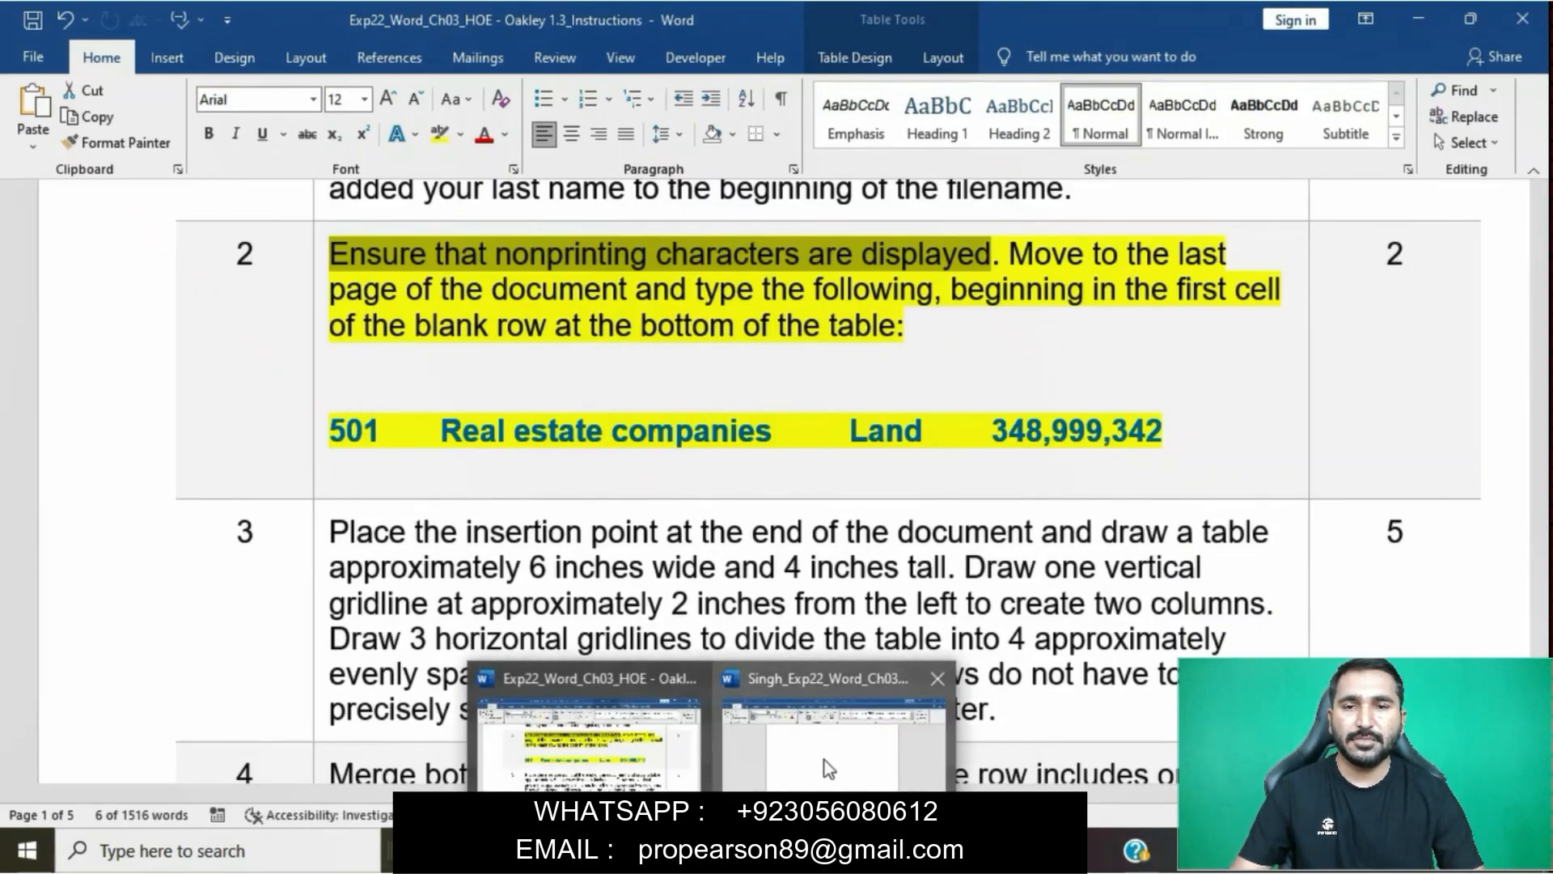
{"action": "left_click", "coordinate": [829, 768]}
{"action": "scroll", "coordinate": [767, 555], "scroll_direction": "up", "scroll_amount": 15}
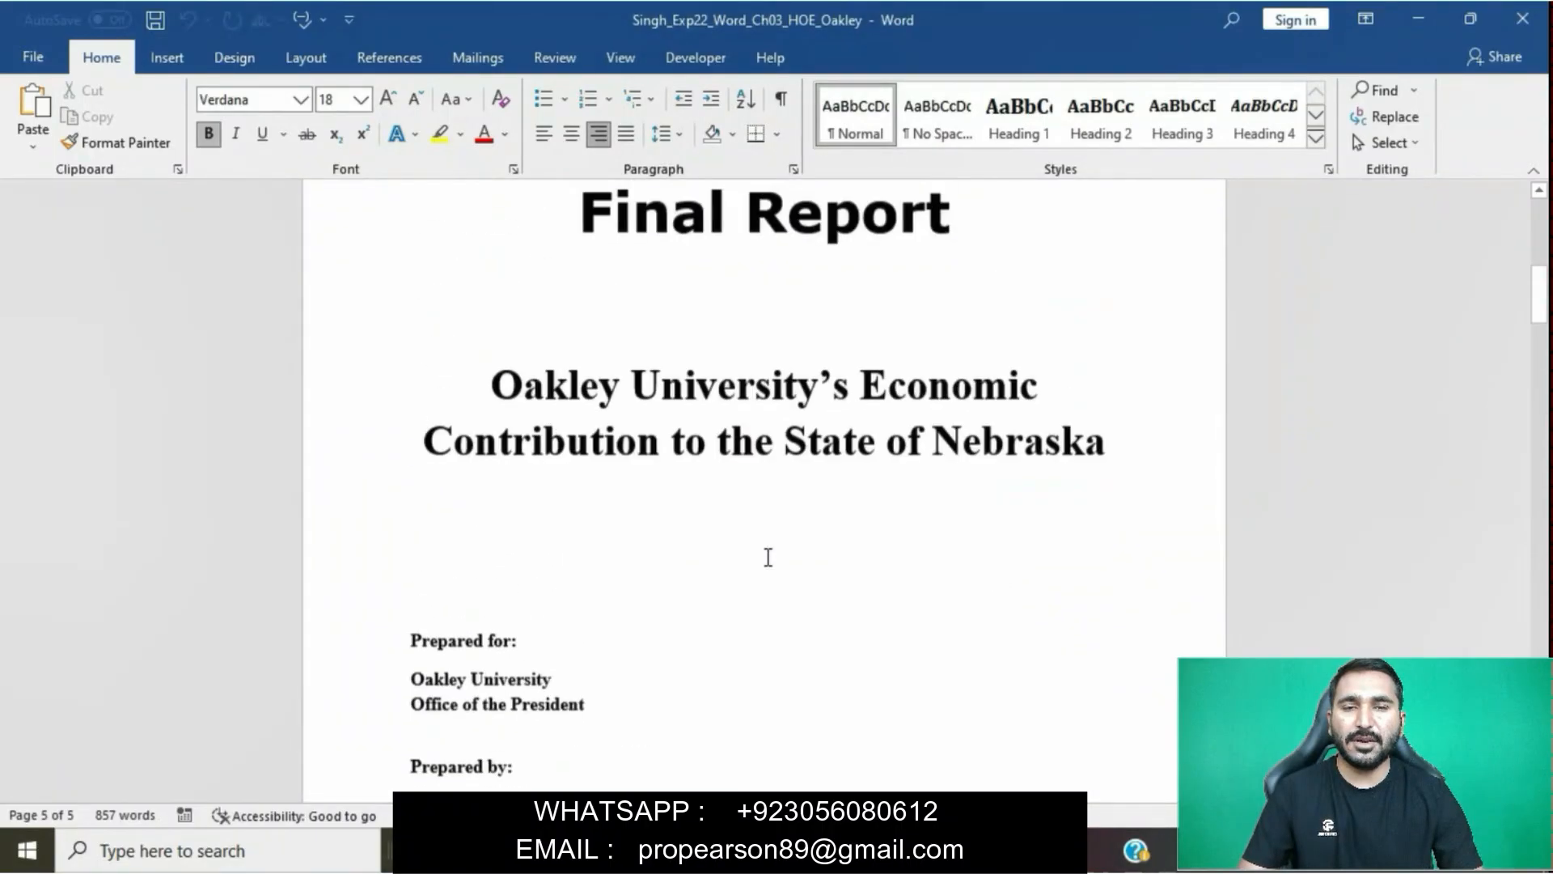
{"action": "key", "text": "ctrl+Home"}
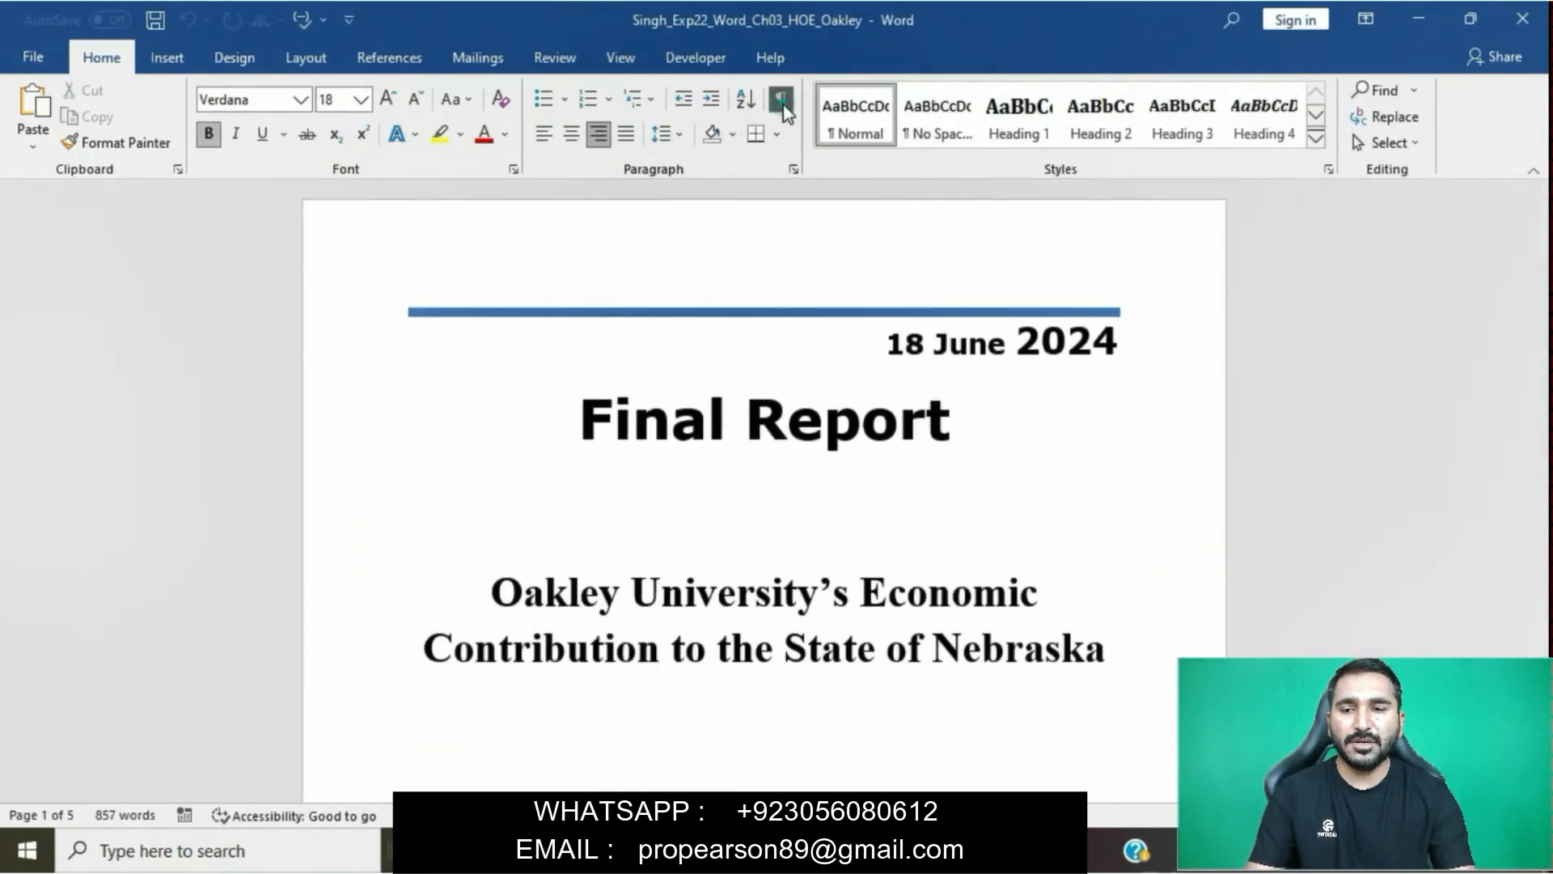
{"action": "left_click", "coordinate": [781, 100]}
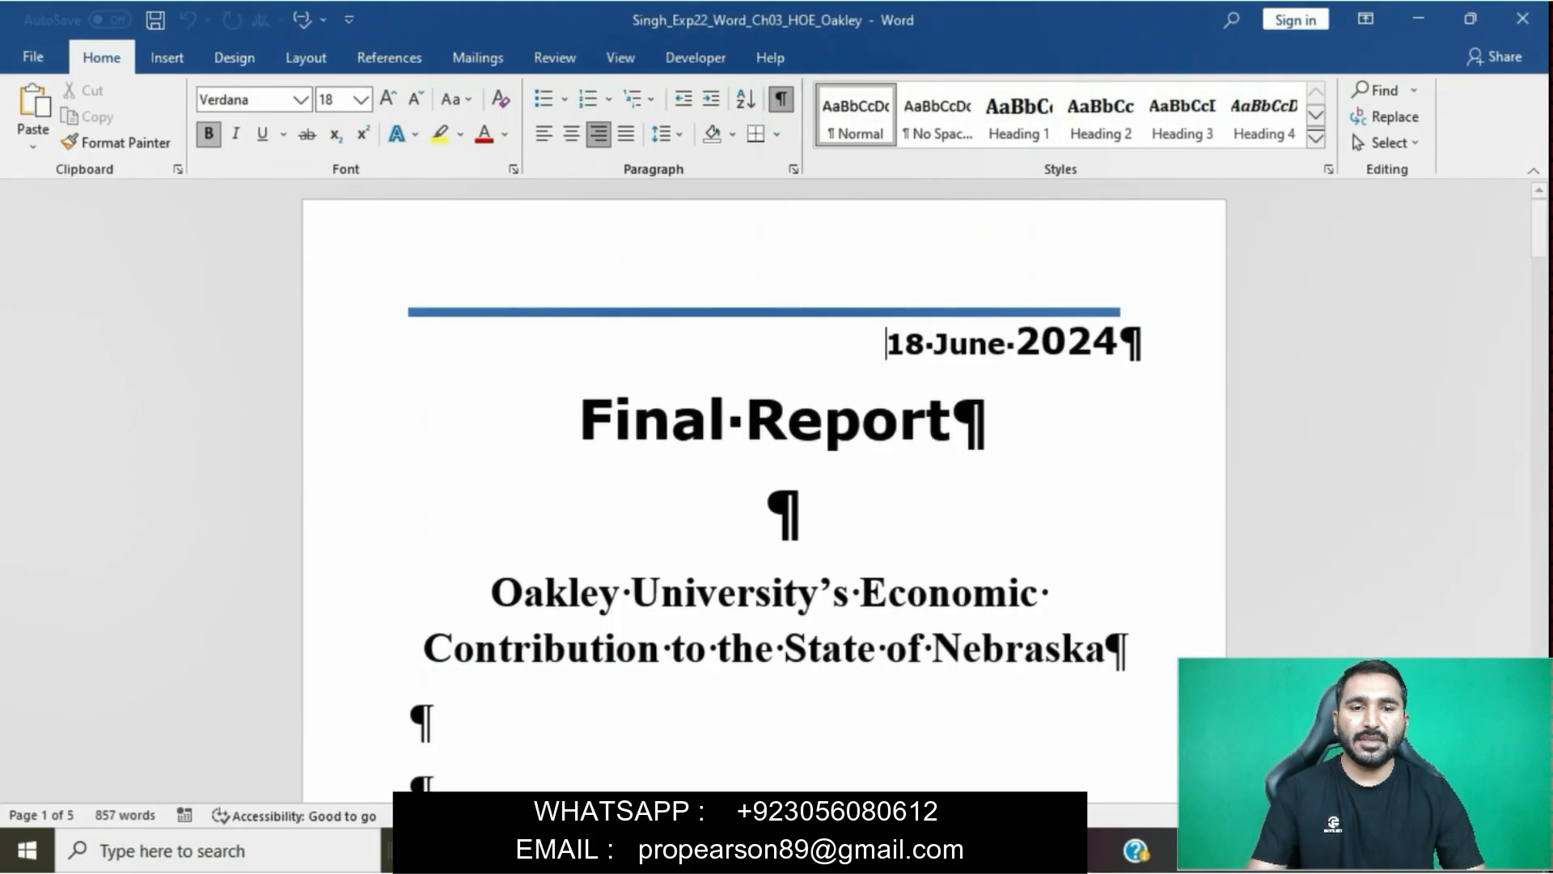
- Review the rest of step 2, and place the insertion point in the first cell of the blank table row on the report's last page
{"action": "mouse_move", "coordinate": [663, 851]}
{"action": "left_click", "coordinate": [631, 710]}
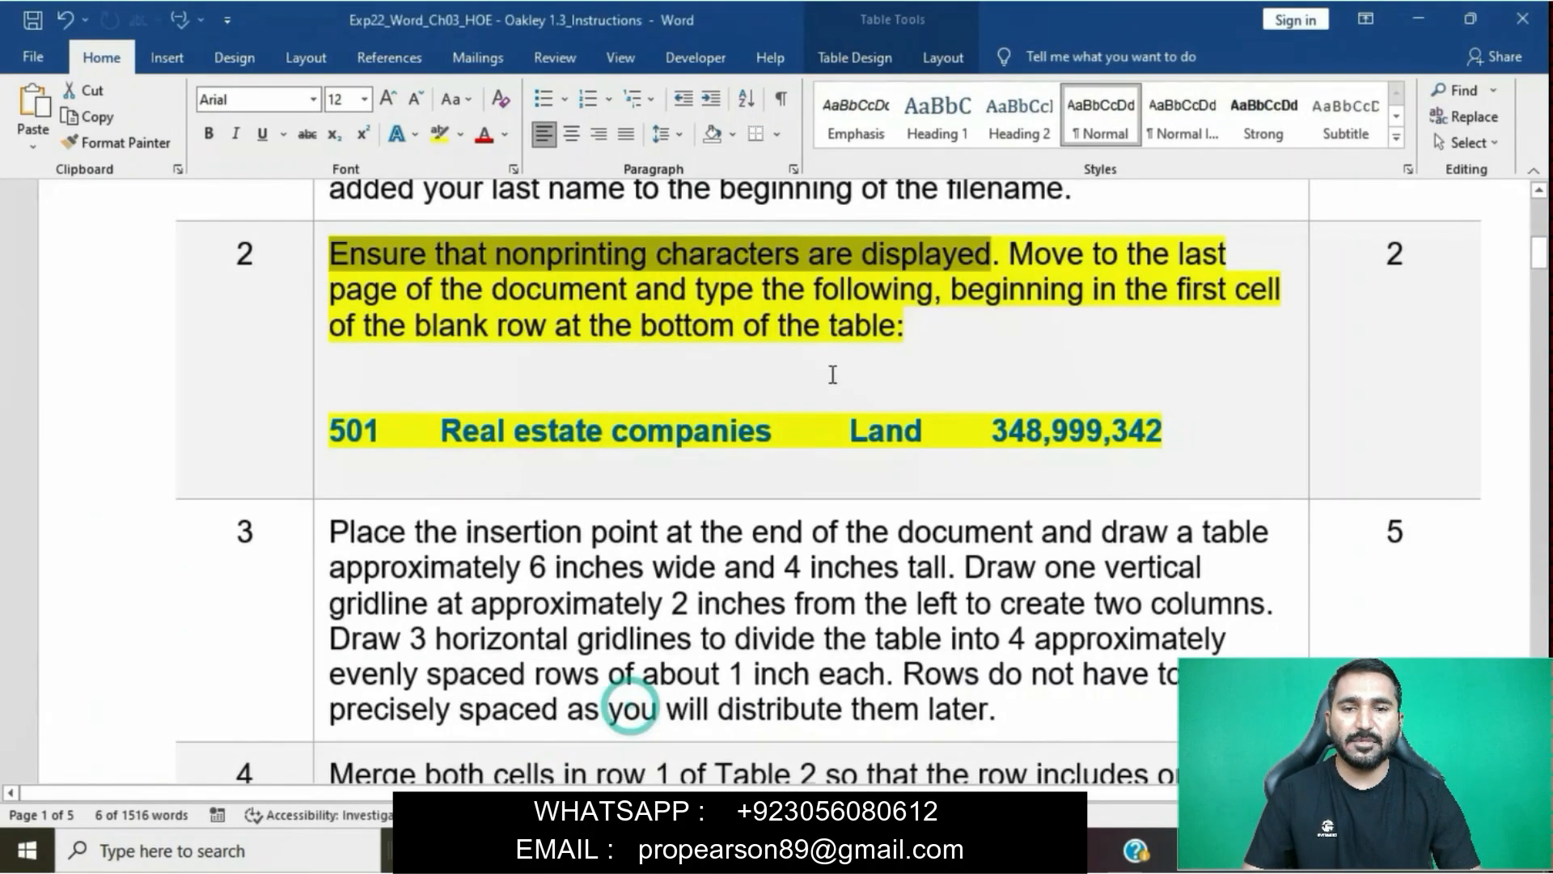
{"action": "left_click_drag", "start_coordinate": [1011, 251], "coordinate": [1165, 293]}
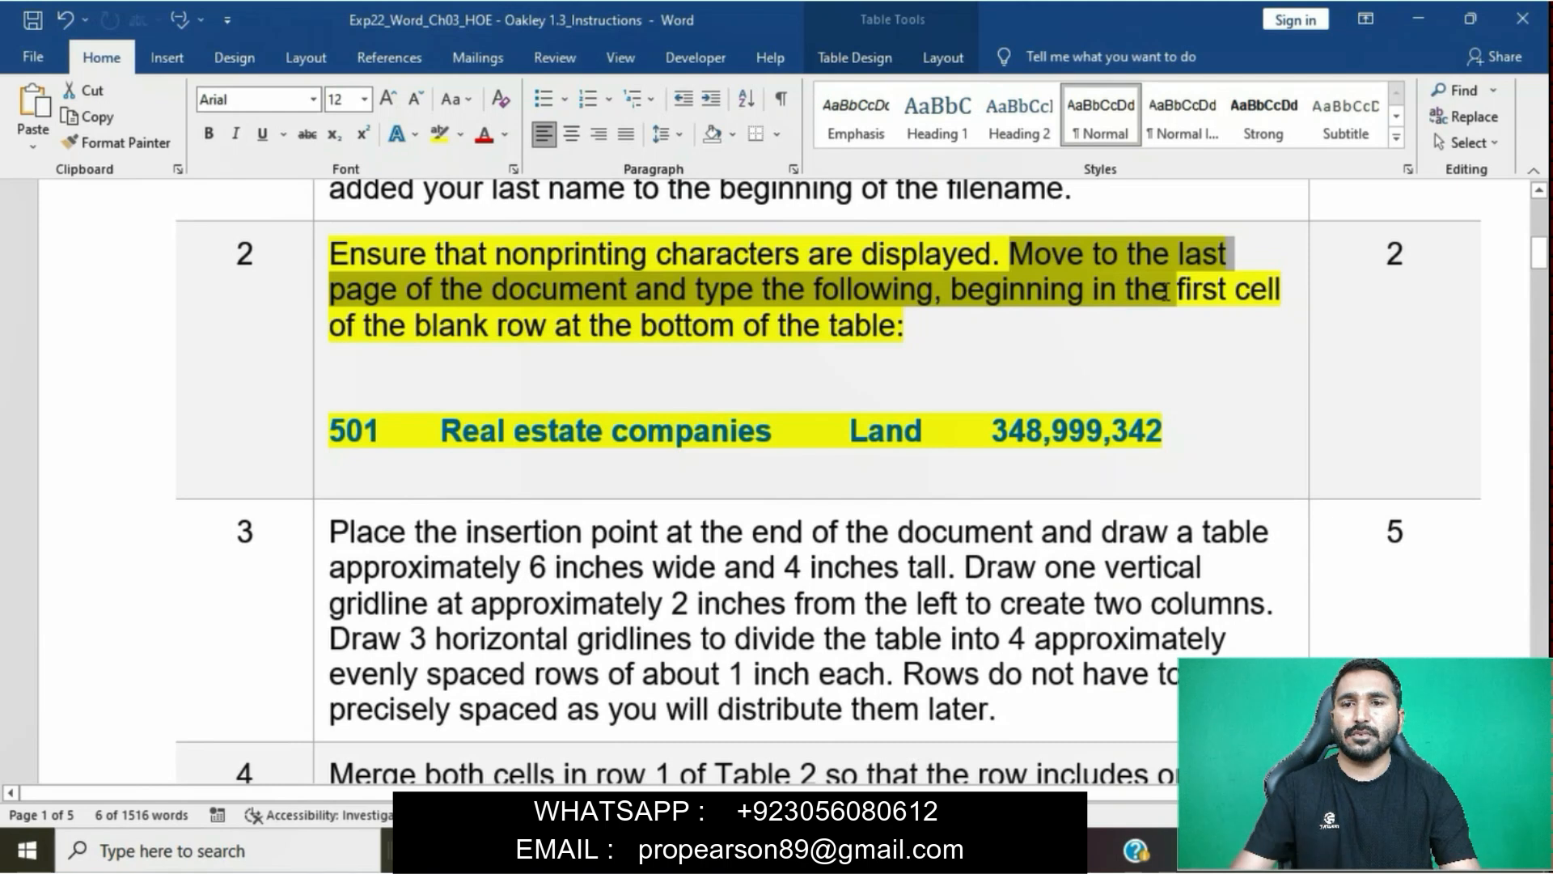
{"action": "left_click_drag", "start_coordinate": [1165, 293], "coordinate": [960, 328]}
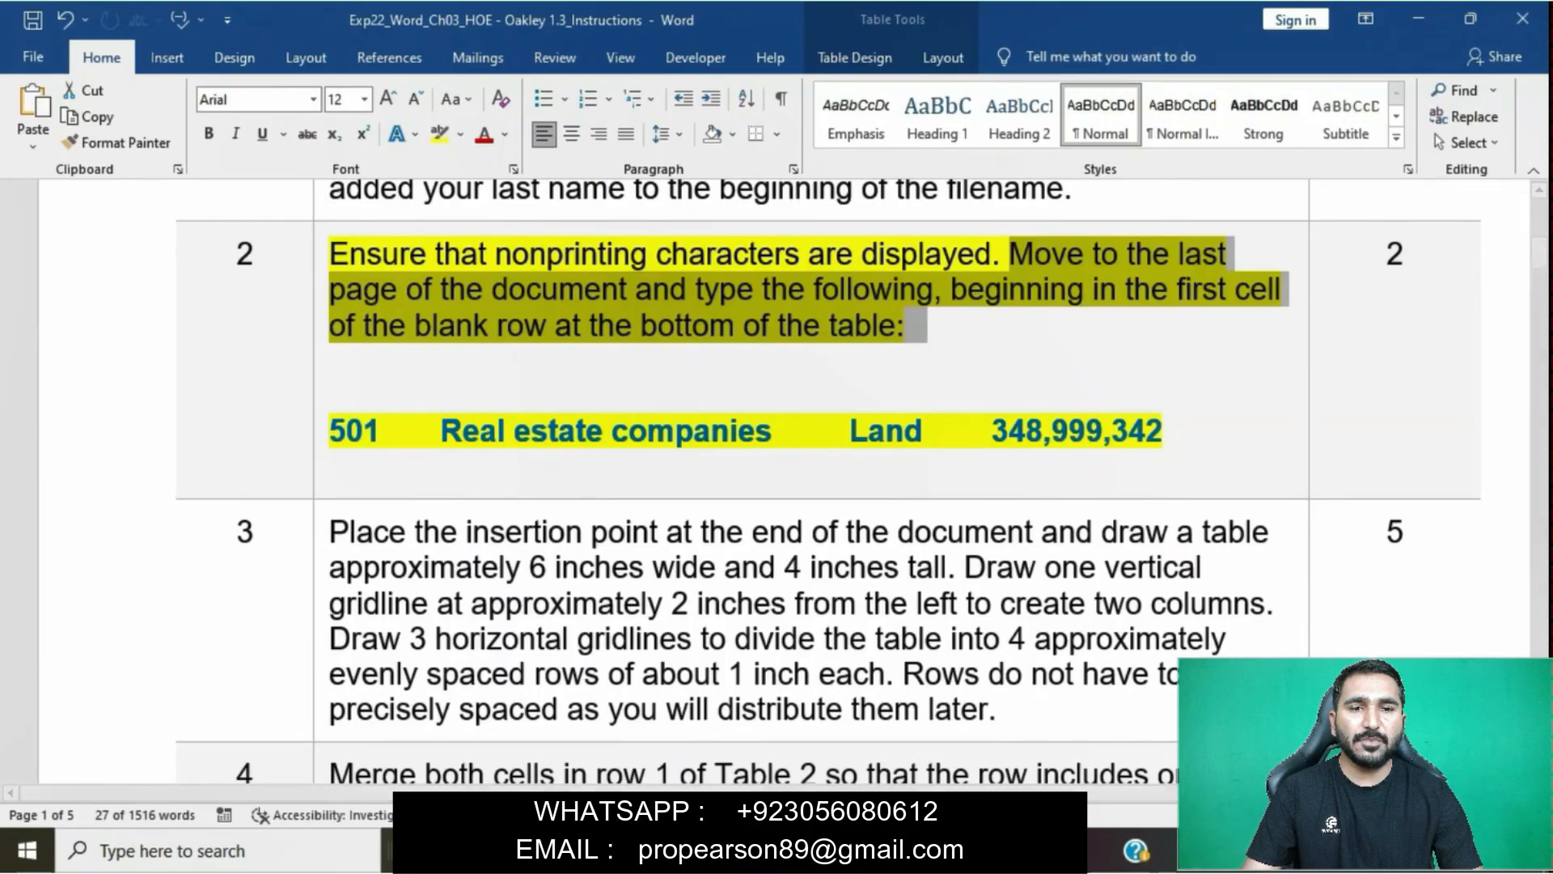
{"action": "mouse_move", "coordinate": [712, 850]}
{"action": "left_click", "coordinate": [809, 752]}
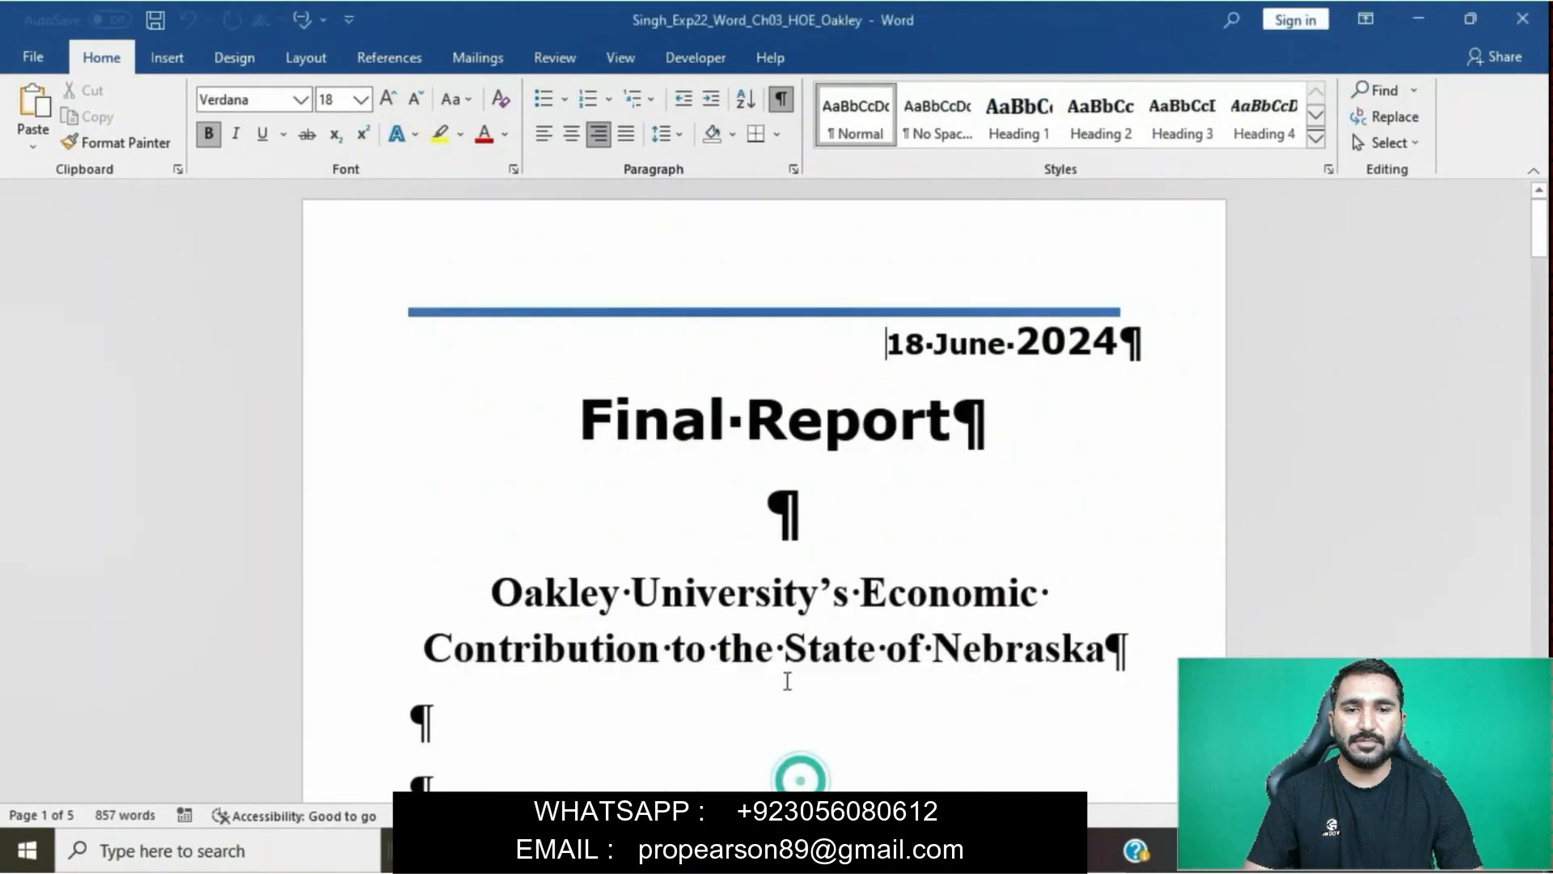
{"action": "scroll", "coordinate": [785, 678], "scroll_direction": "down", "scroll_amount": 15}
{"action": "scroll", "coordinate": [787, 680], "scroll_direction": "down", "scroll_amount": 20}
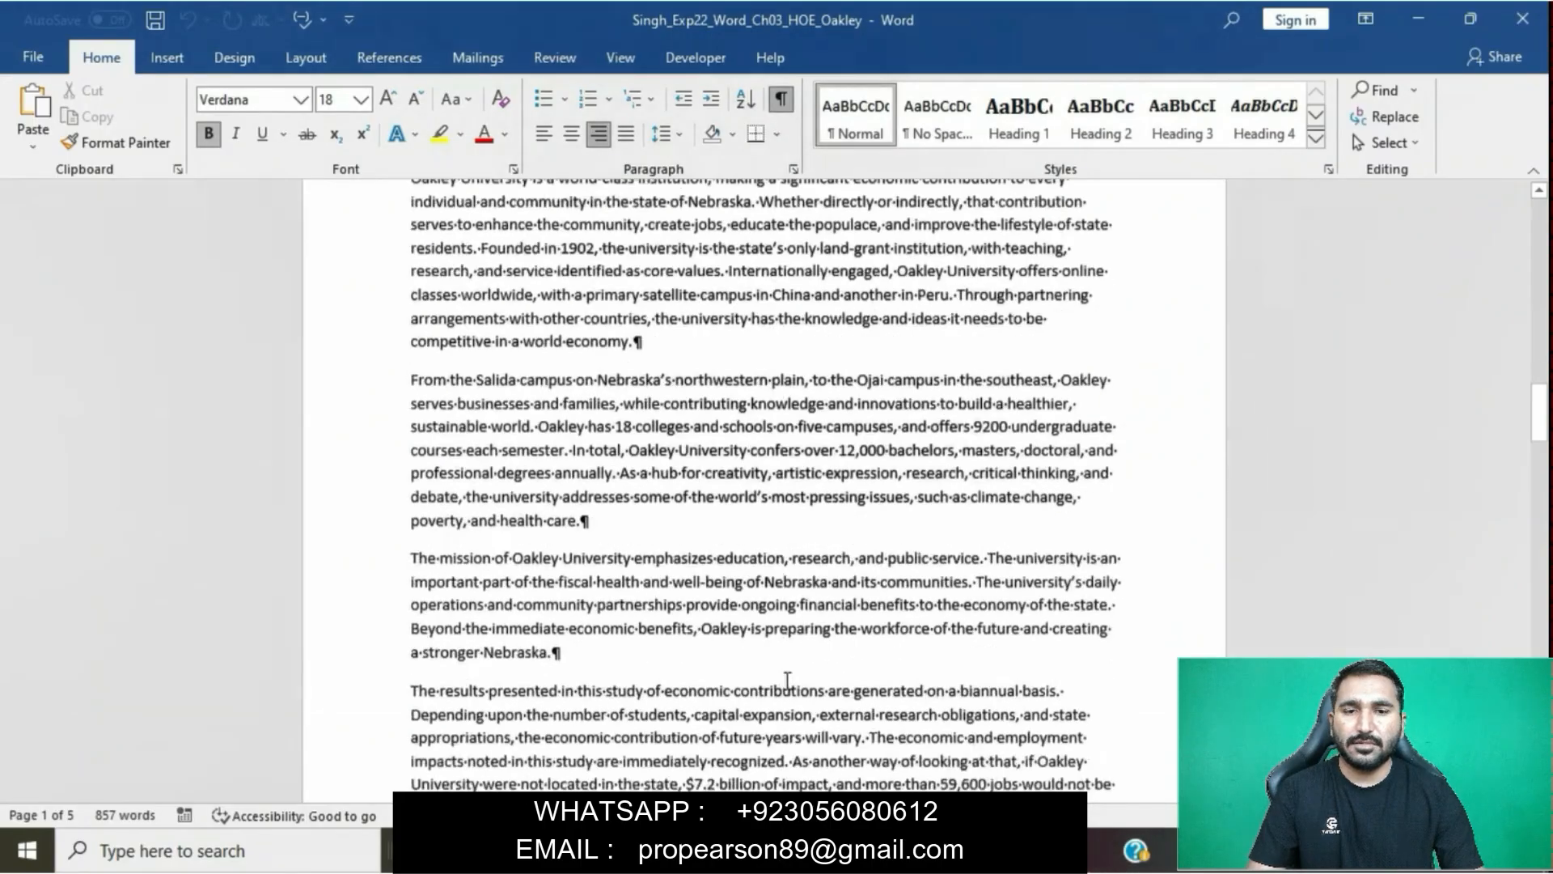
{"action": "scroll", "coordinate": [787, 681], "scroll_direction": "down", "scroll_amount": 2}
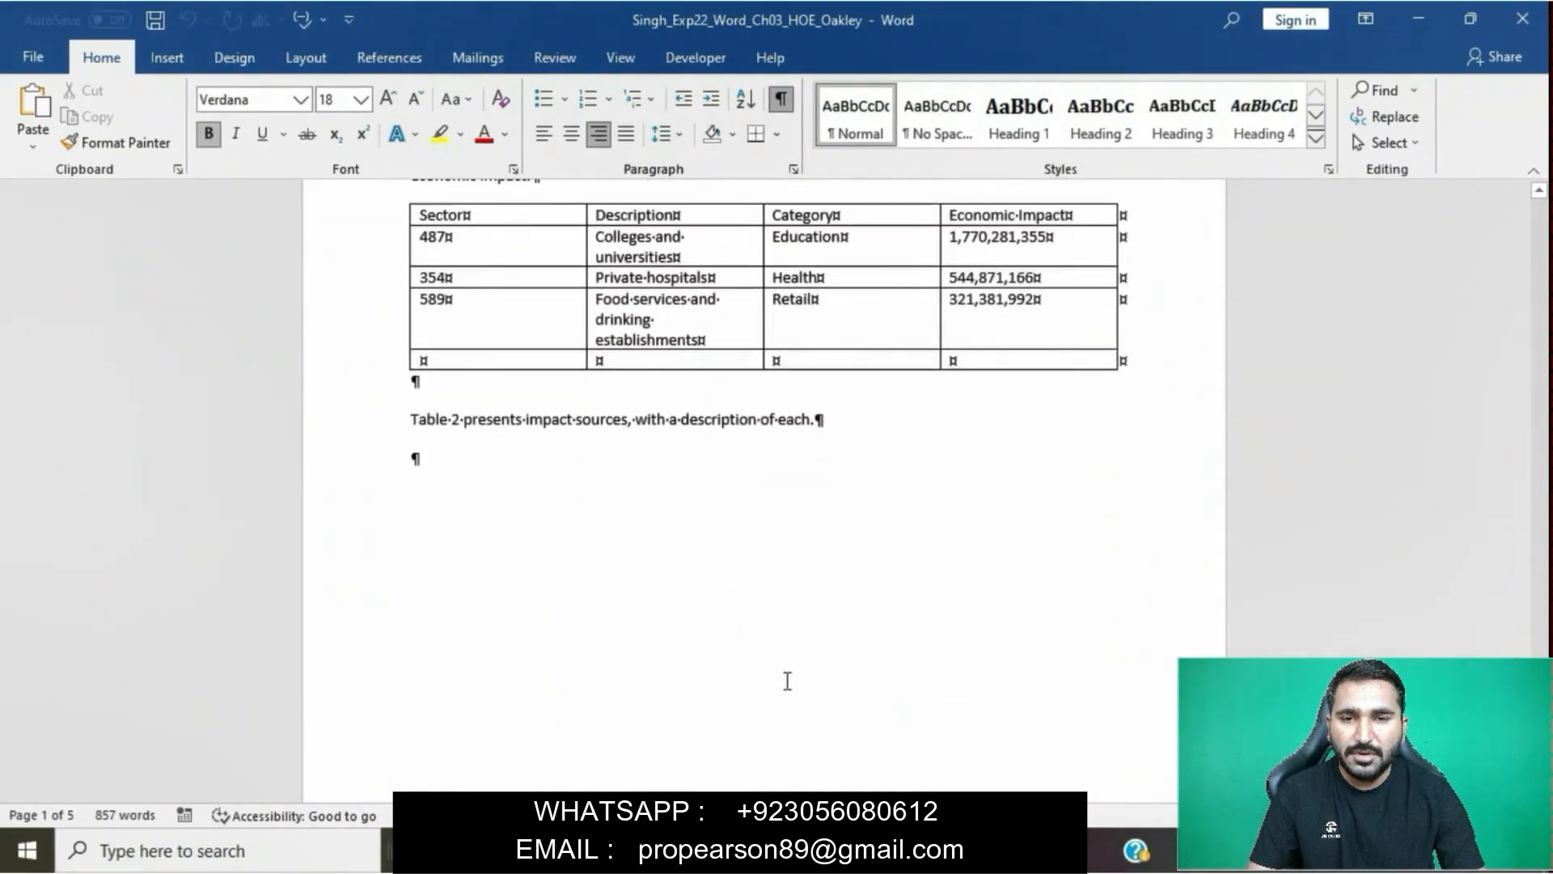
{"action": "scroll", "coordinate": [780, 680], "scroll_direction": "up", "scroll_amount": 3, "text": "ctrl"}
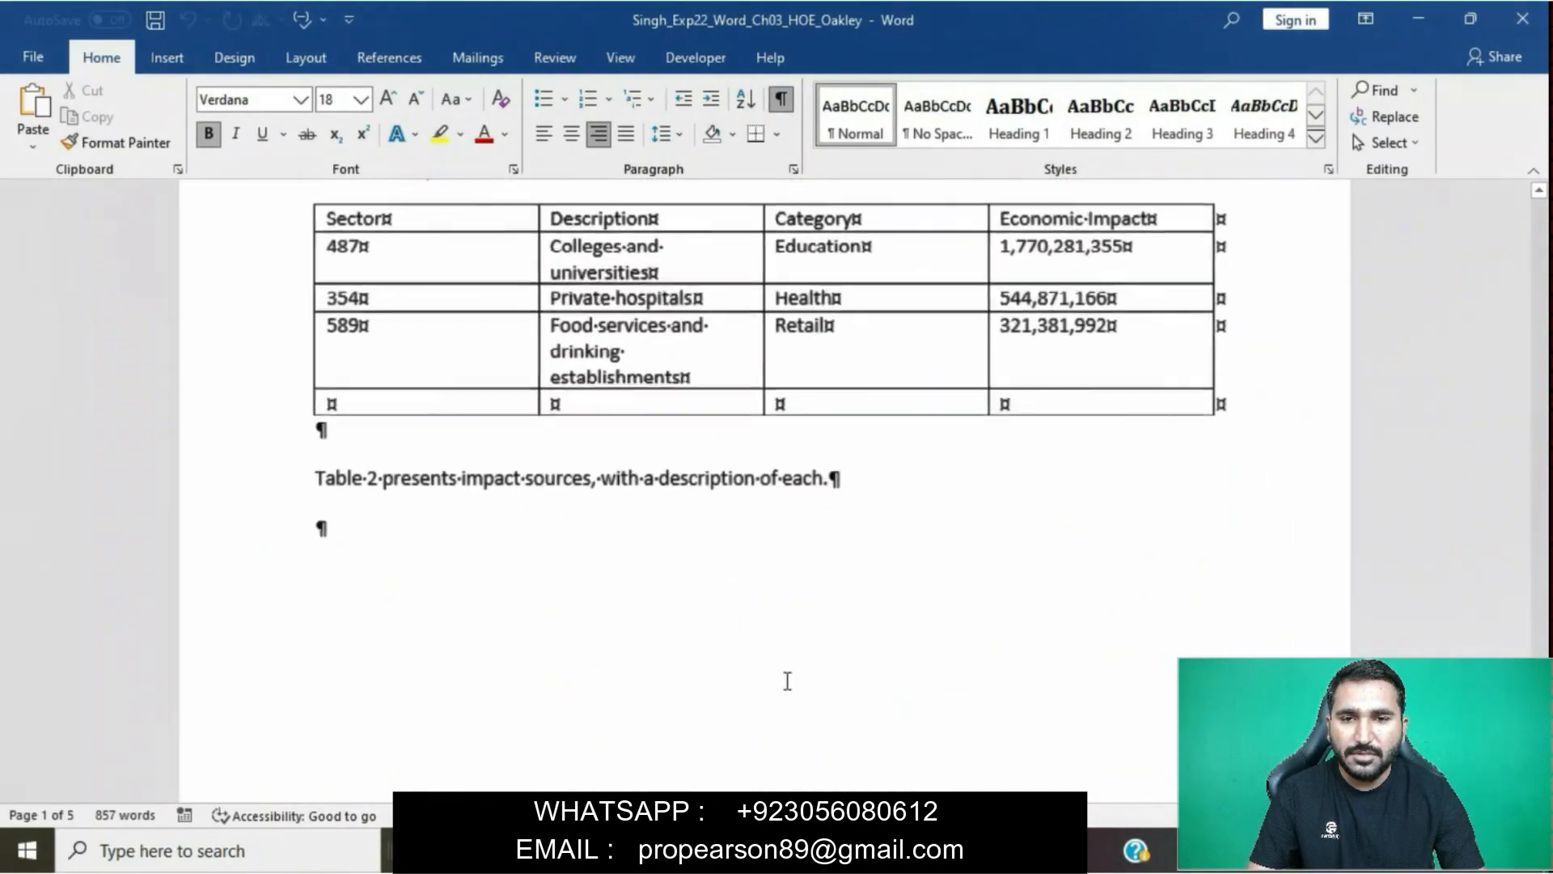
{"action": "left_click", "coordinate": [312, 406]}
- Check the first value in the step 2 data and enter 501 in the Sector column of the report table's blank row
{"action": "mouse_move", "coordinate": [714, 851]}
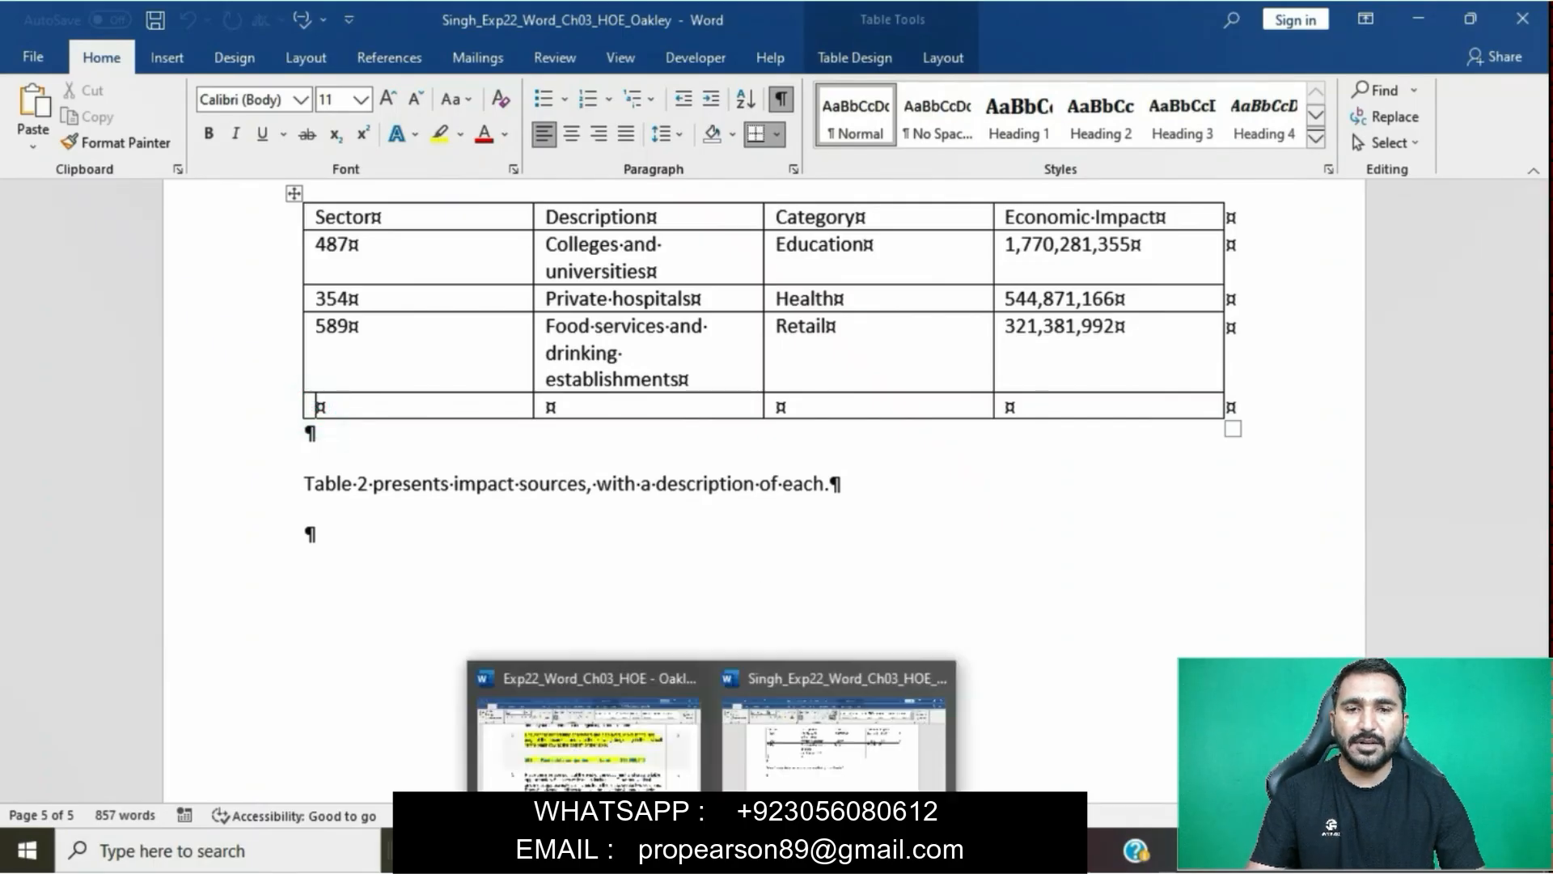
{"action": "left_click", "coordinate": [678, 767]}
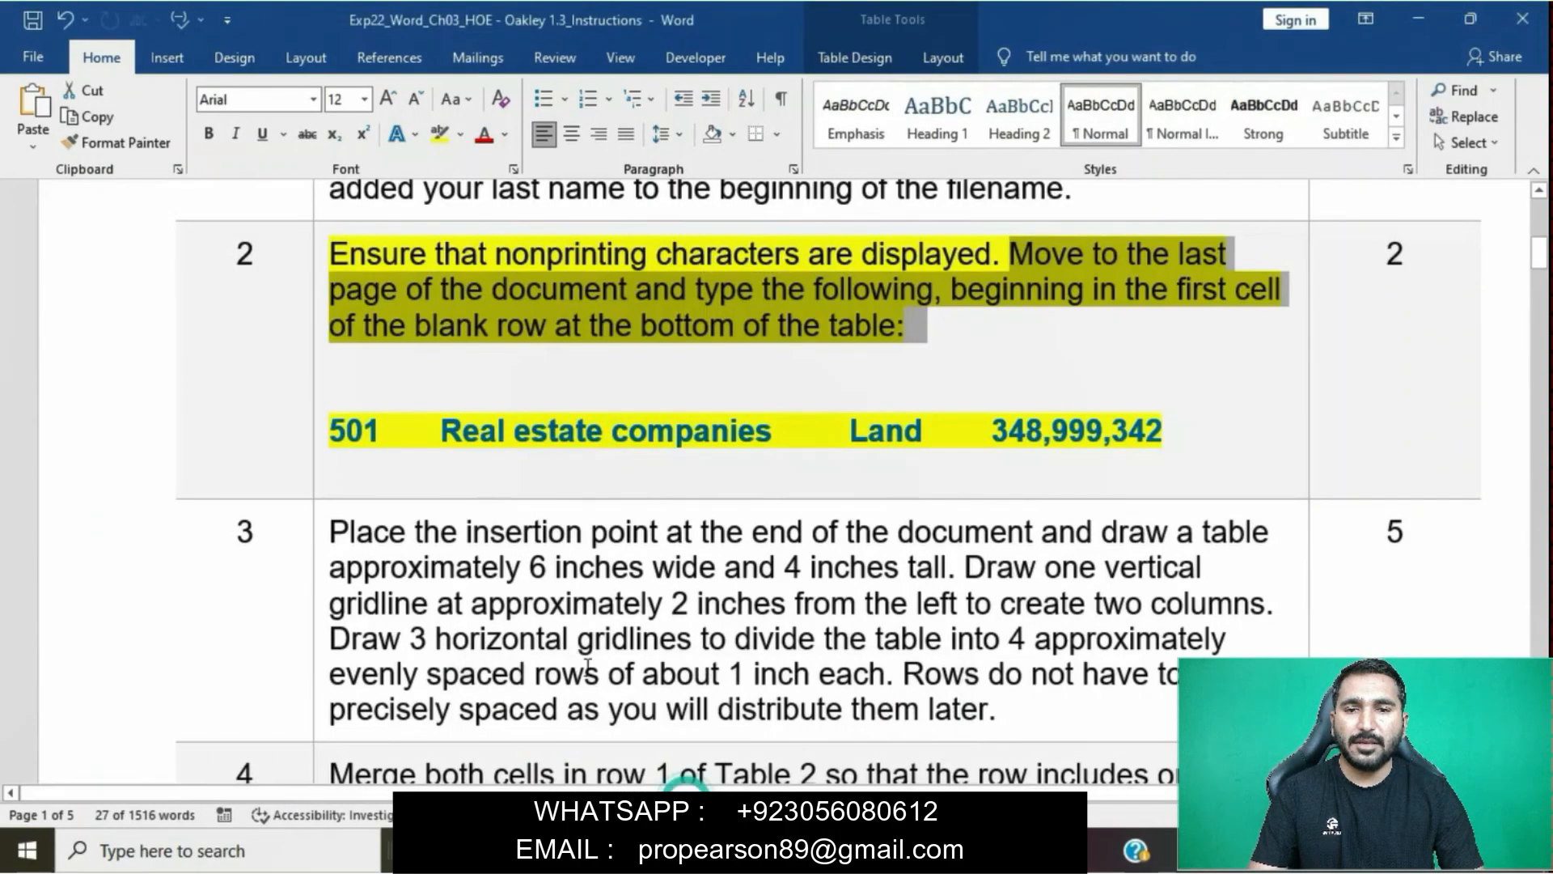
{"action": "double_click", "coordinate": [335, 433]}
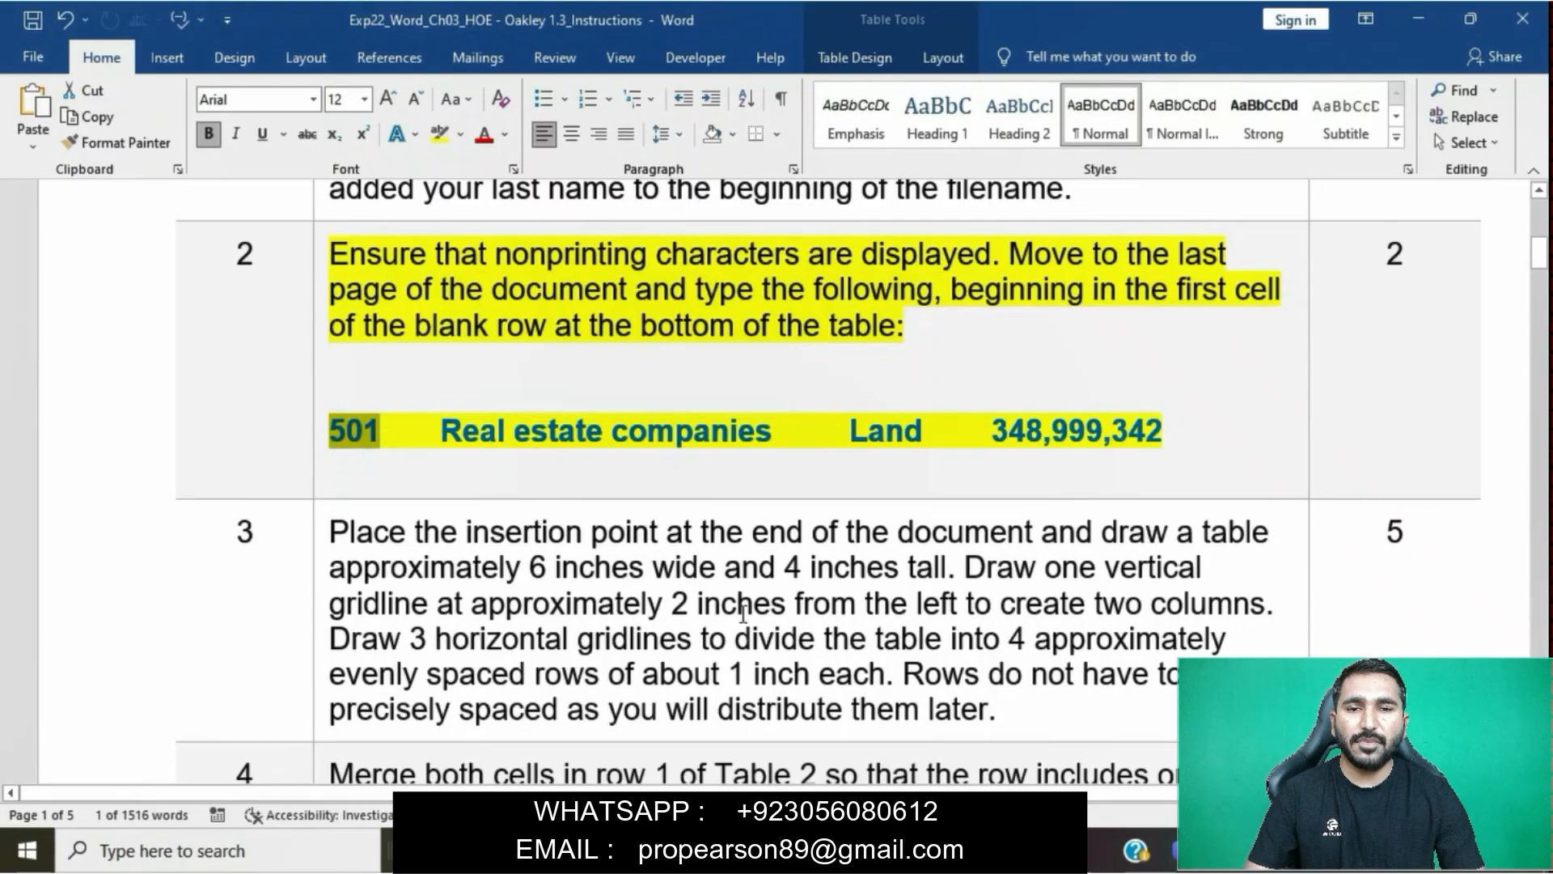
{"action": "mouse_move", "coordinate": [715, 851]}
{"action": "left_click", "coordinate": [804, 751]}
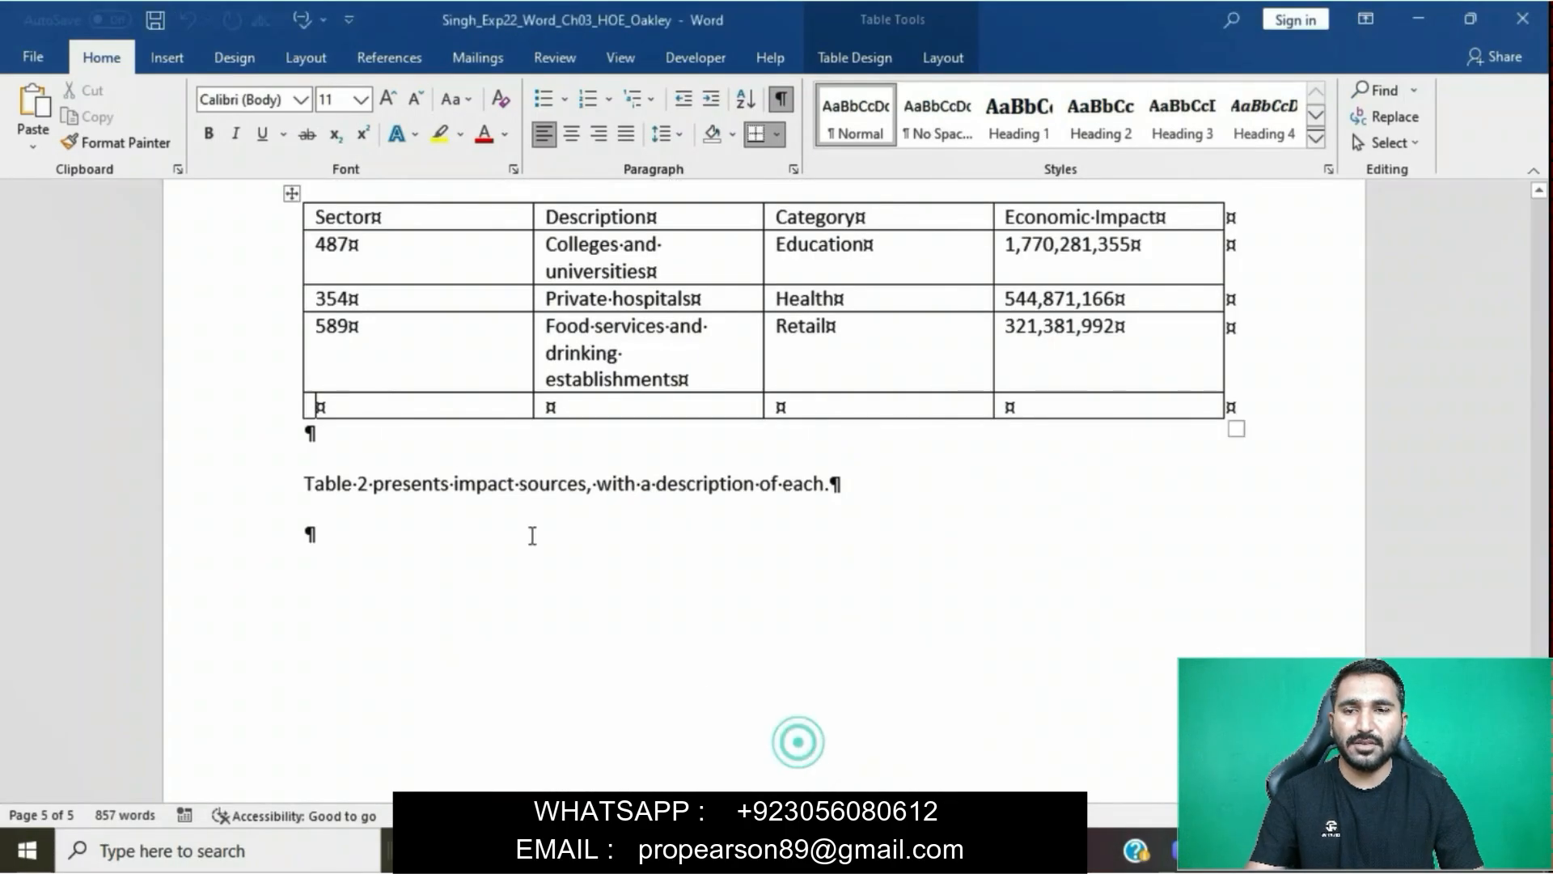
{"action": "type", "text": "501"}
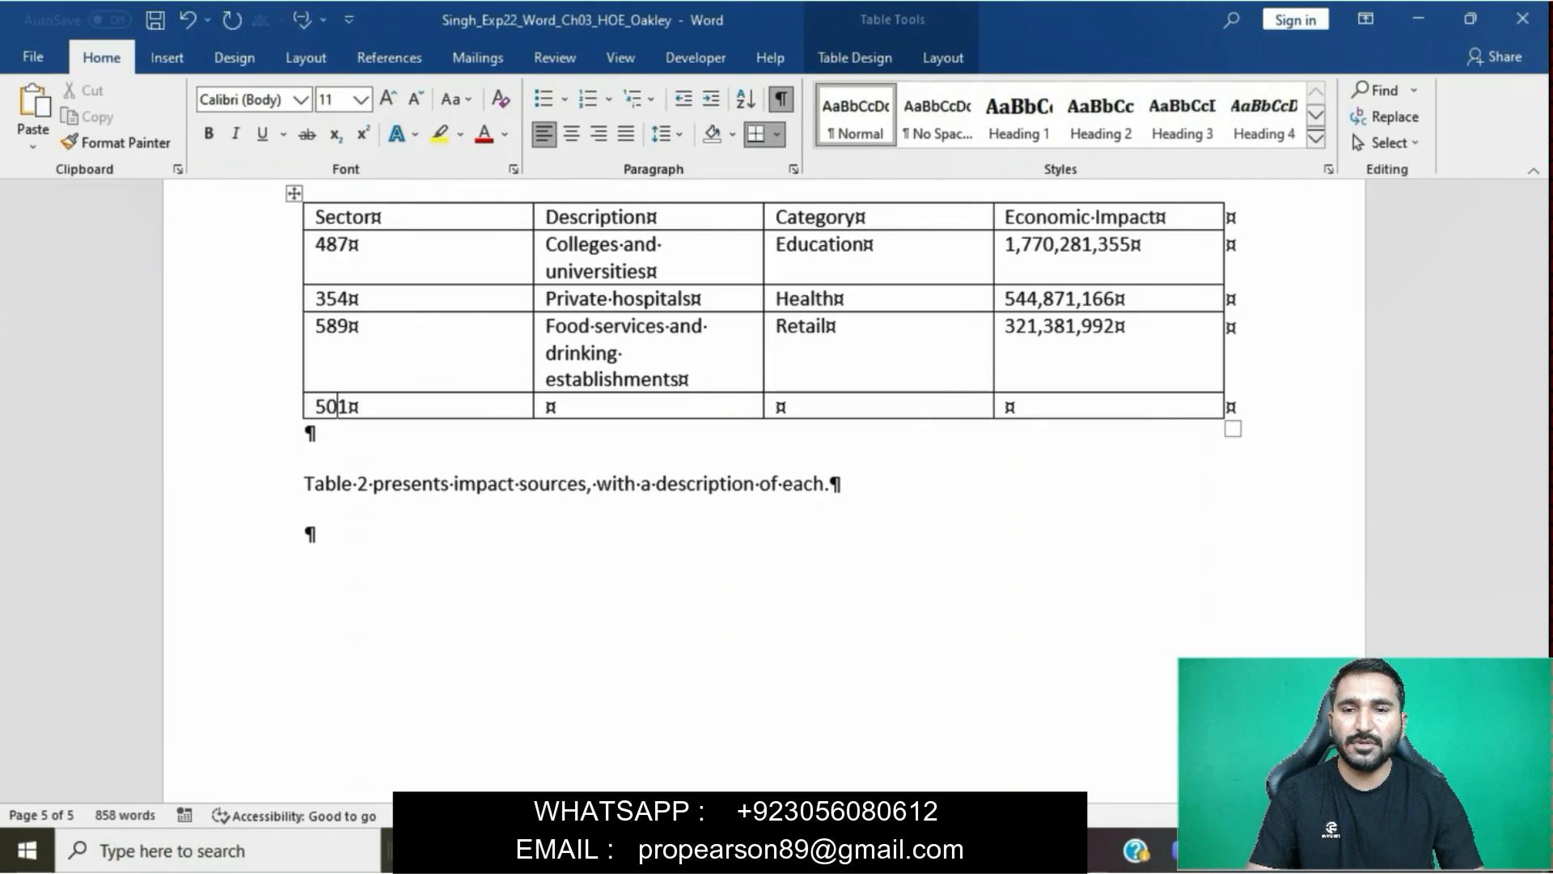
{"action": "key", "text": "Tab"}
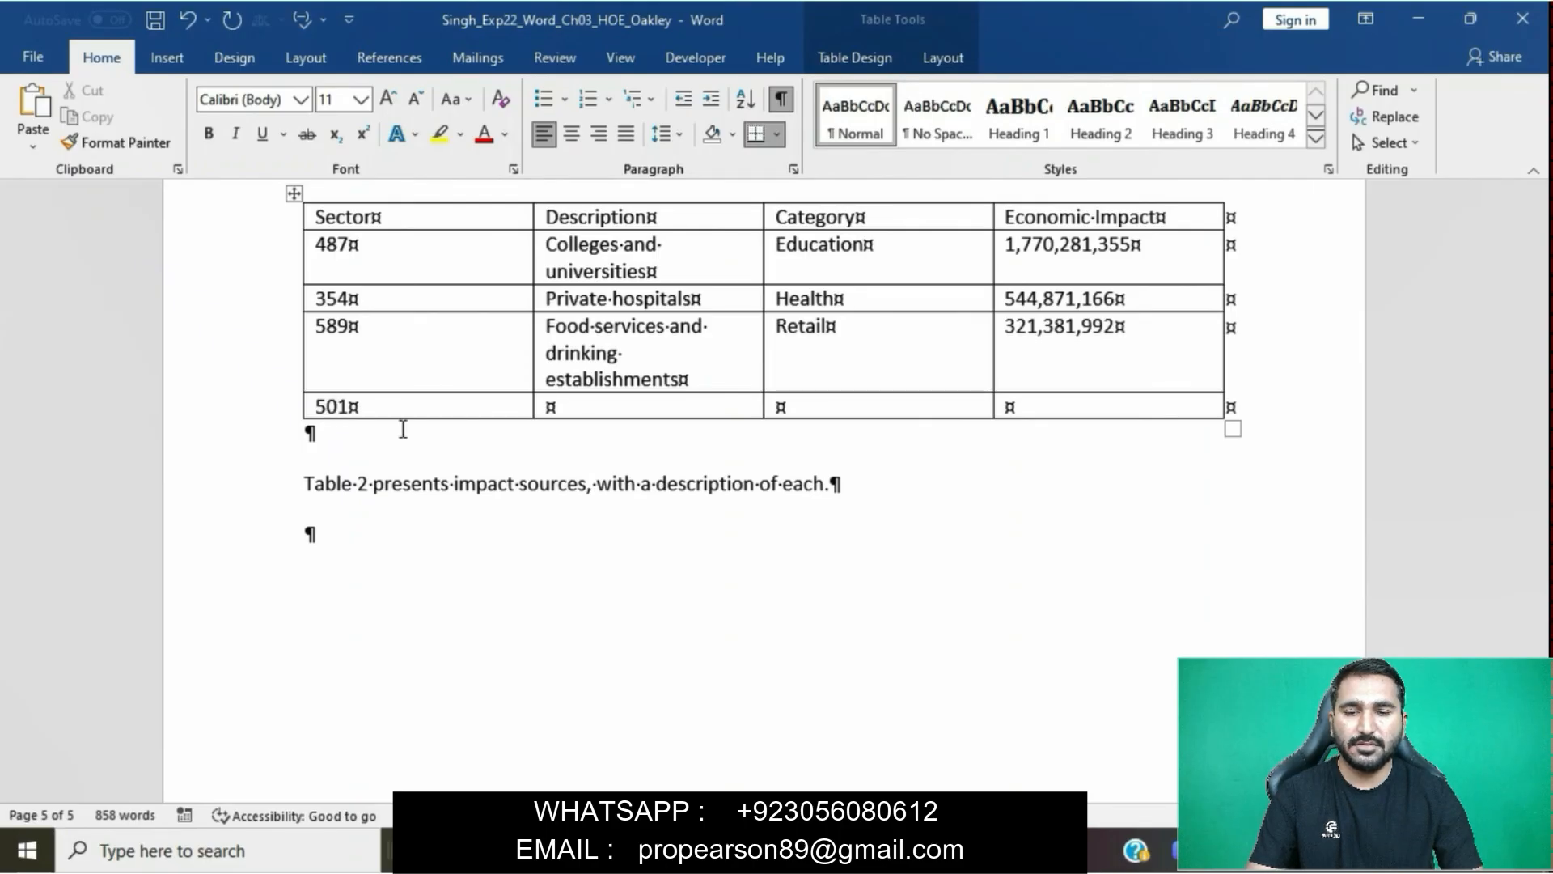
- Check the description in the step 2 data and enter Real estate companies in the Description column of the report table's 501 row
{"action": "mouse_move", "coordinate": [720, 849]}
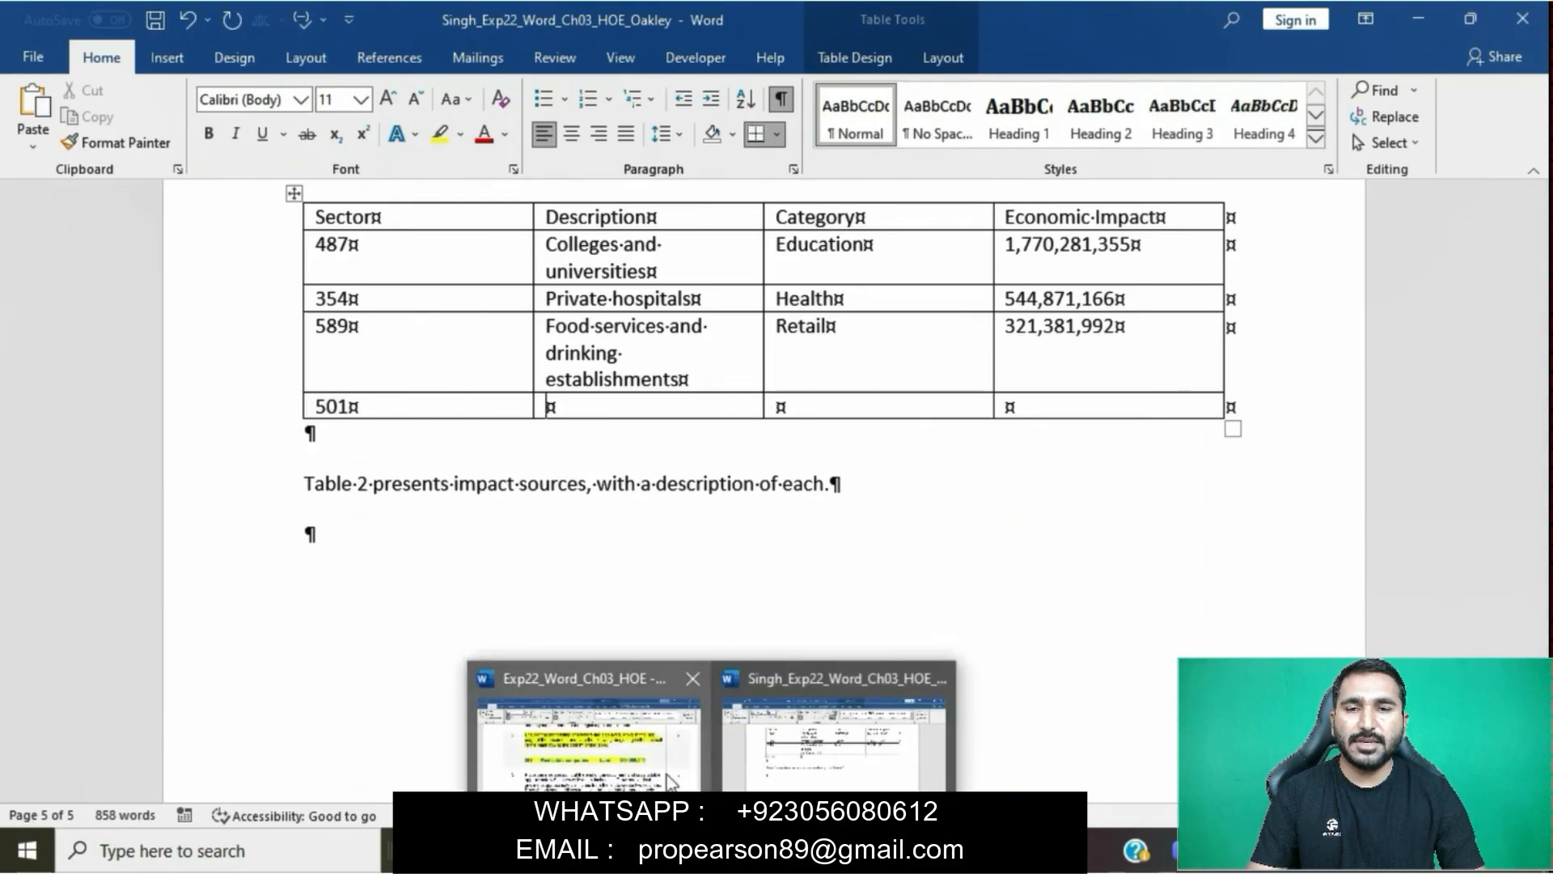
{"action": "left_click", "coordinate": [589, 728]}
{"action": "left_click_drag", "start_coordinate": [567, 437], "coordinate": [738, 441]}
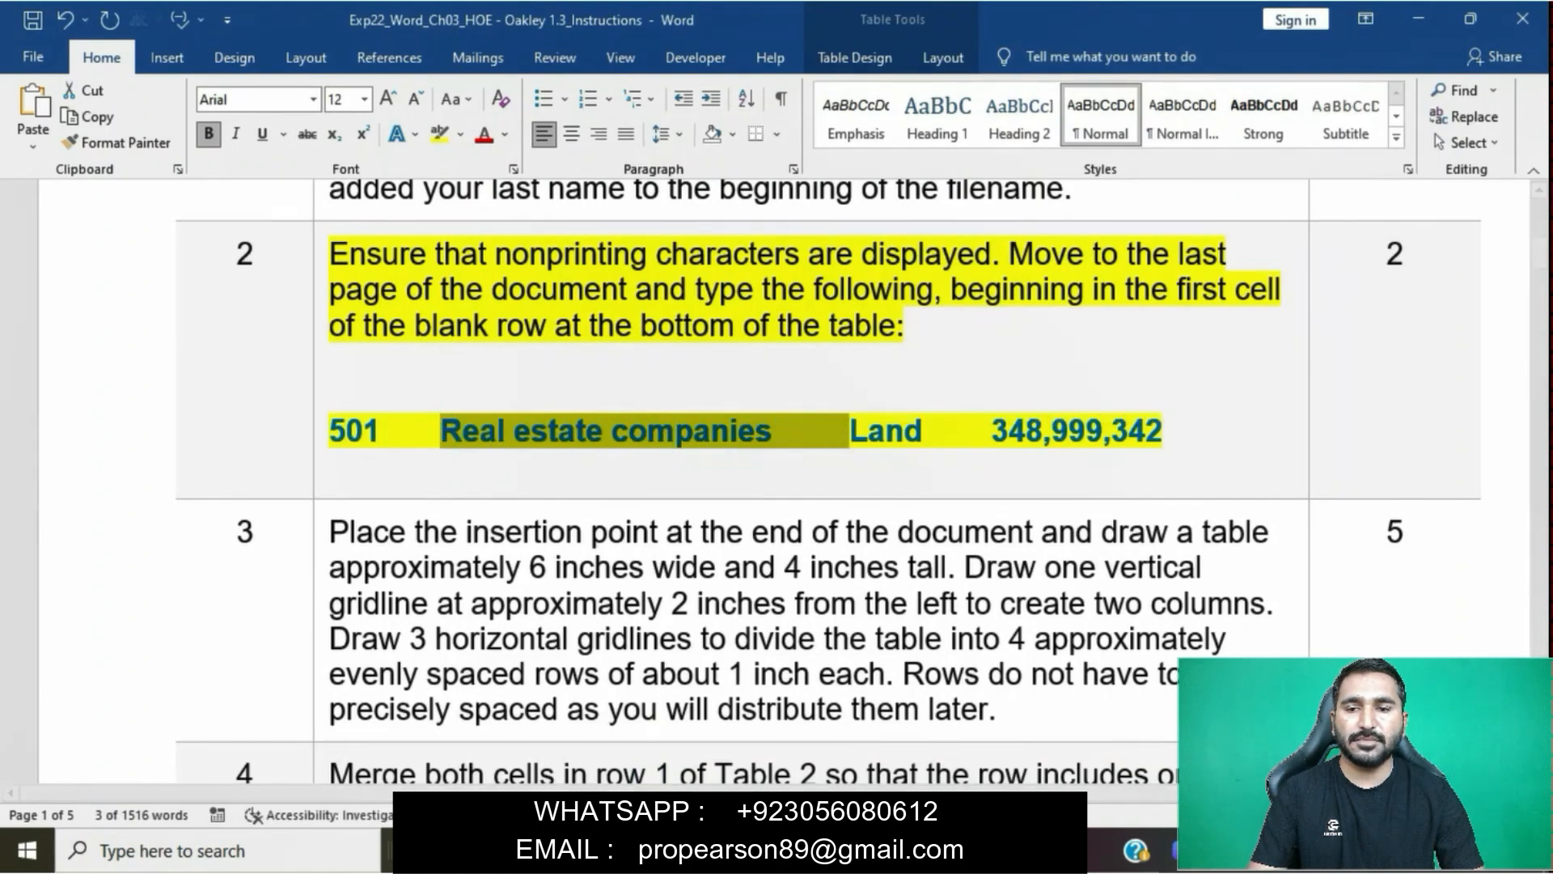
{"action": "left_click", "coordinate": [878, 712]}
{"action": "type", "text": "Real estate"}
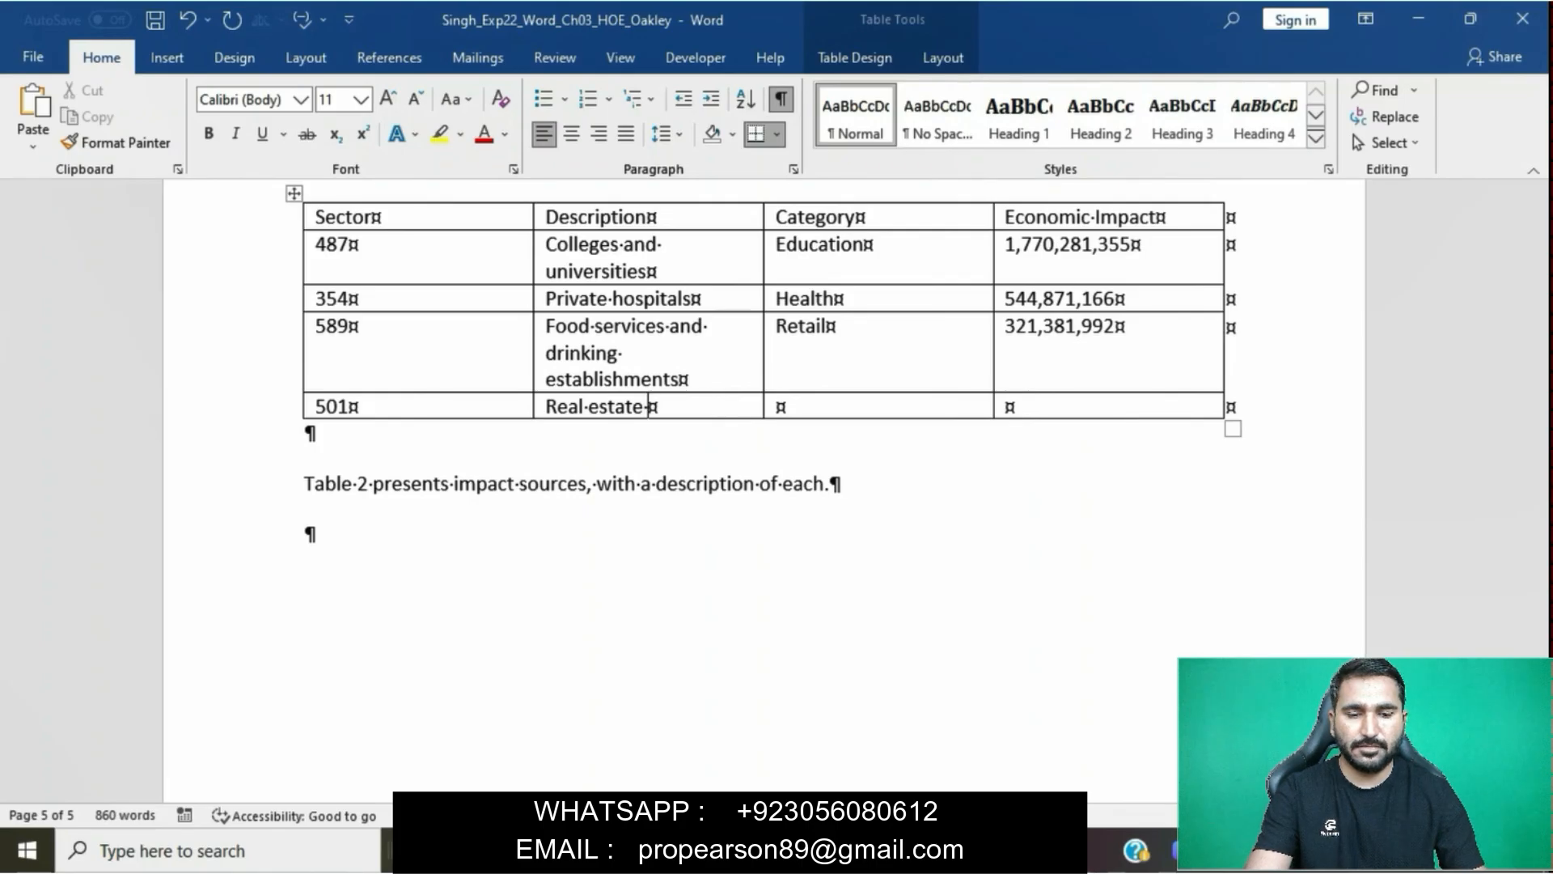
{"action": "left_click", "coordinate": [558, 732]}
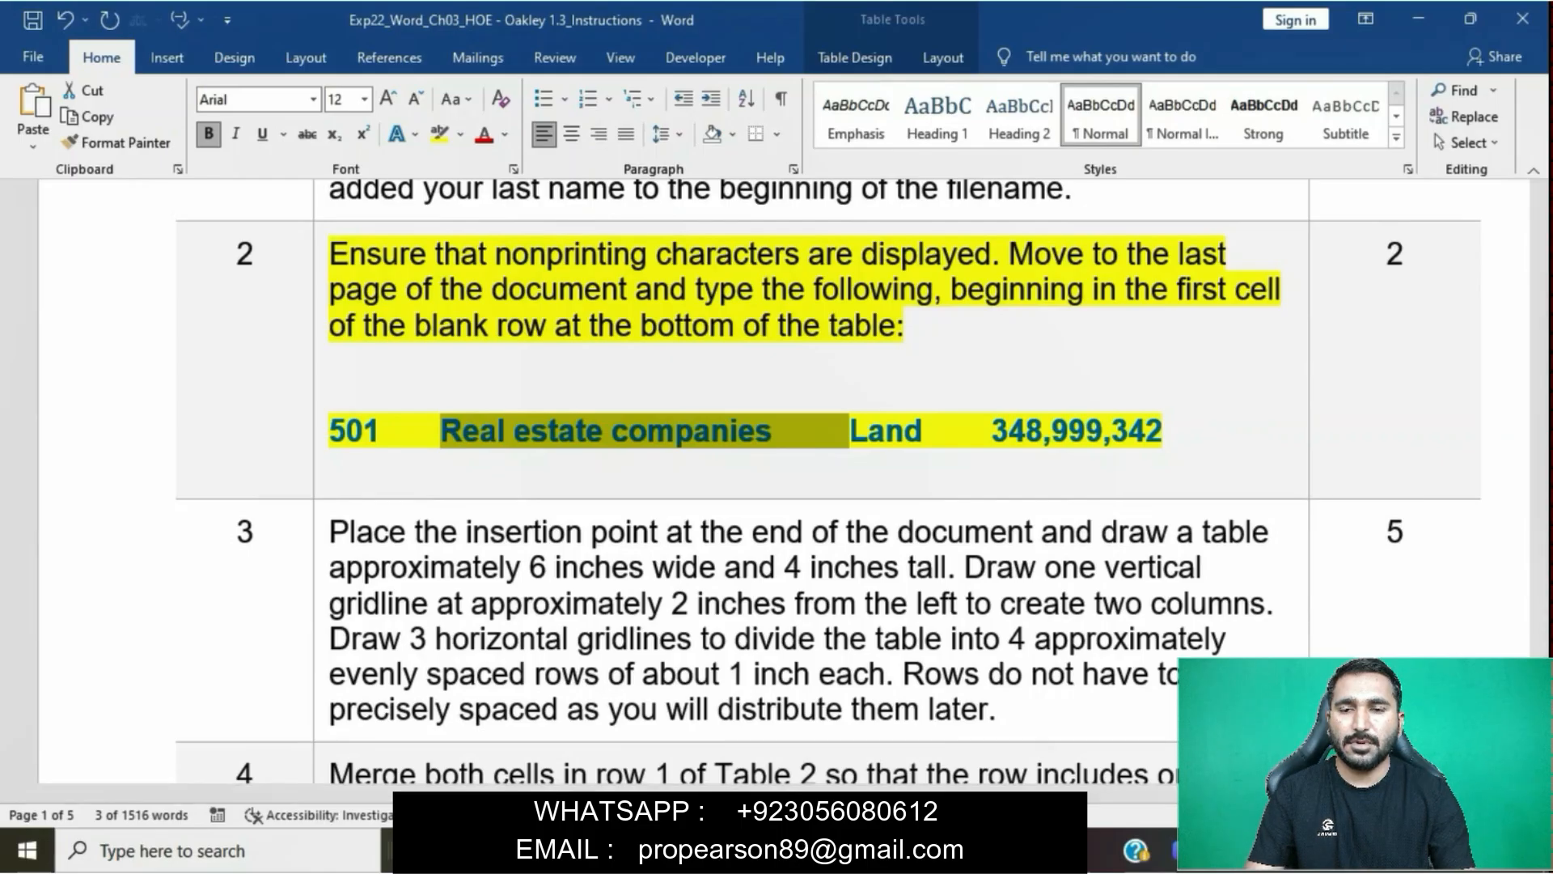
{"action": "mouse_move", "coordinate": [735, 851]}
{"action": "left_click", "coordinate": [809, 757]}
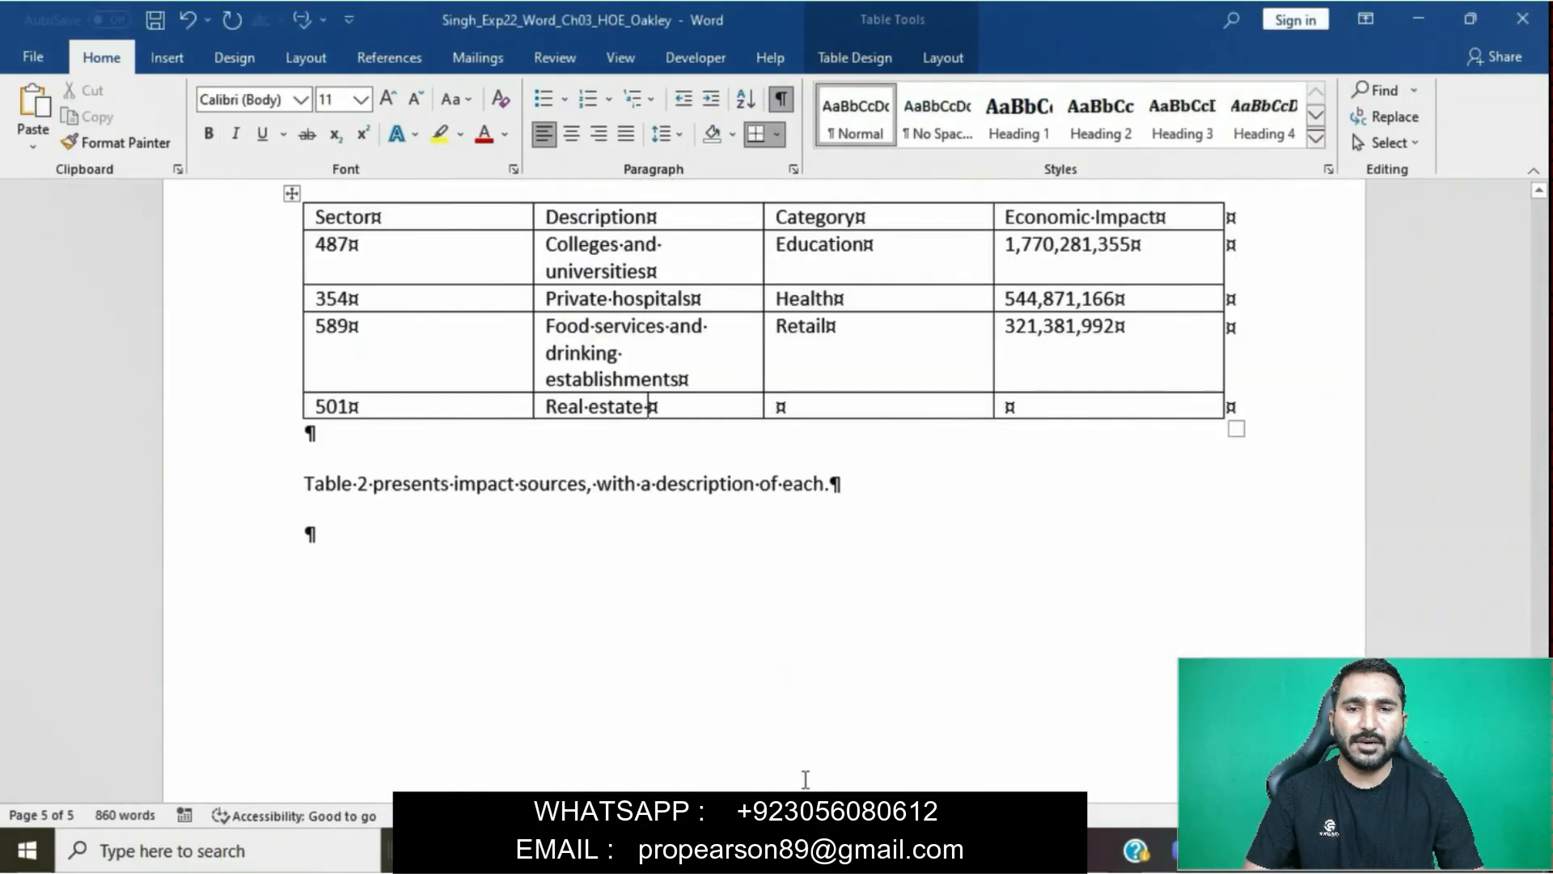
{"action": "type", "text": "compa"}
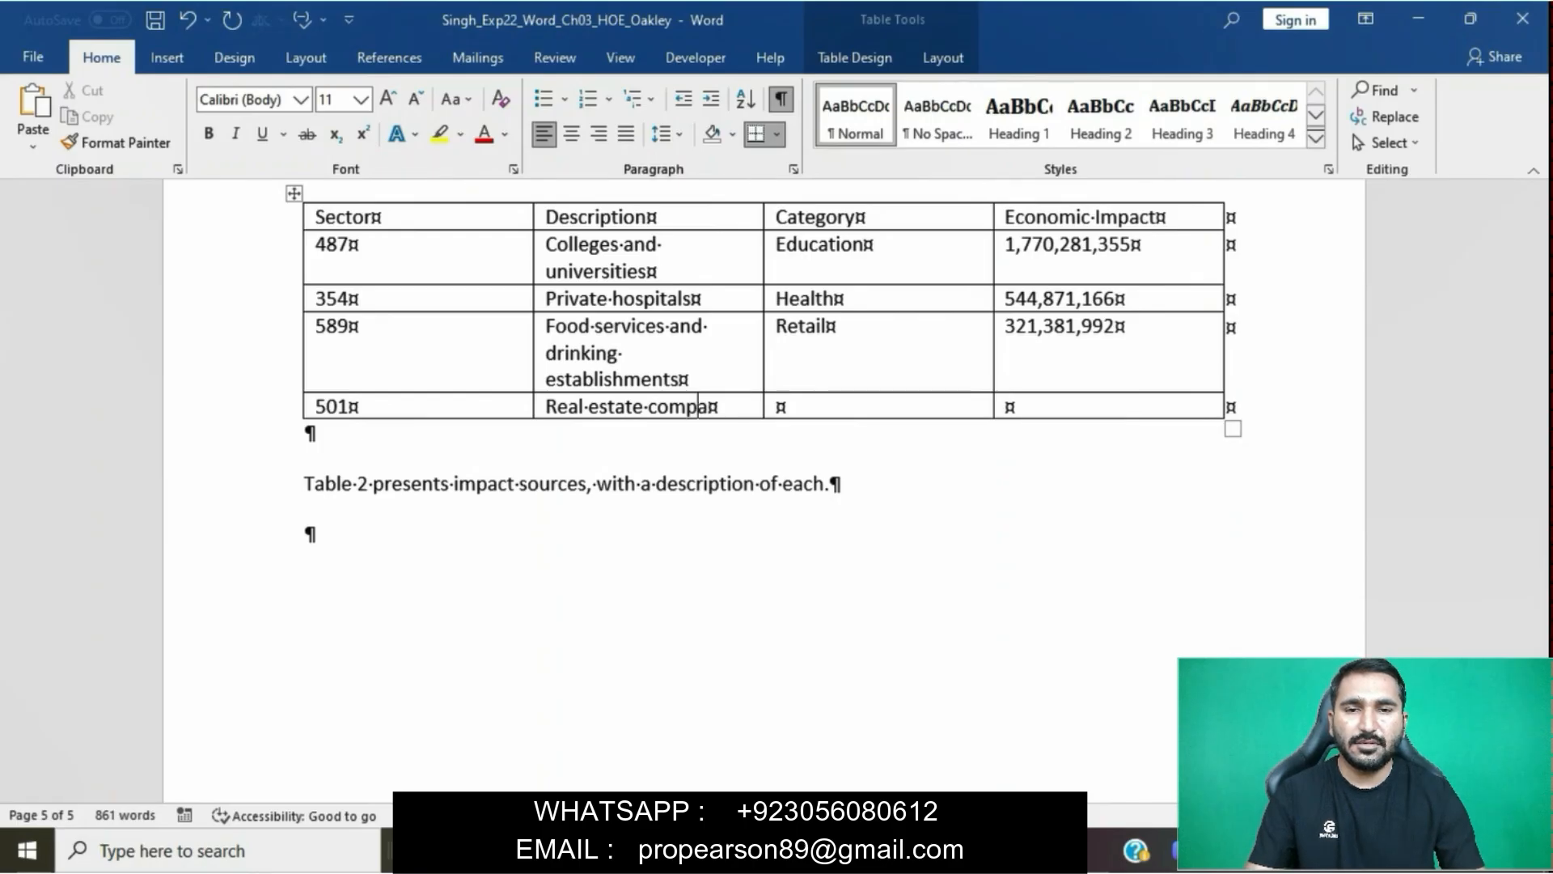
{"action": "type", "text": "nies"}
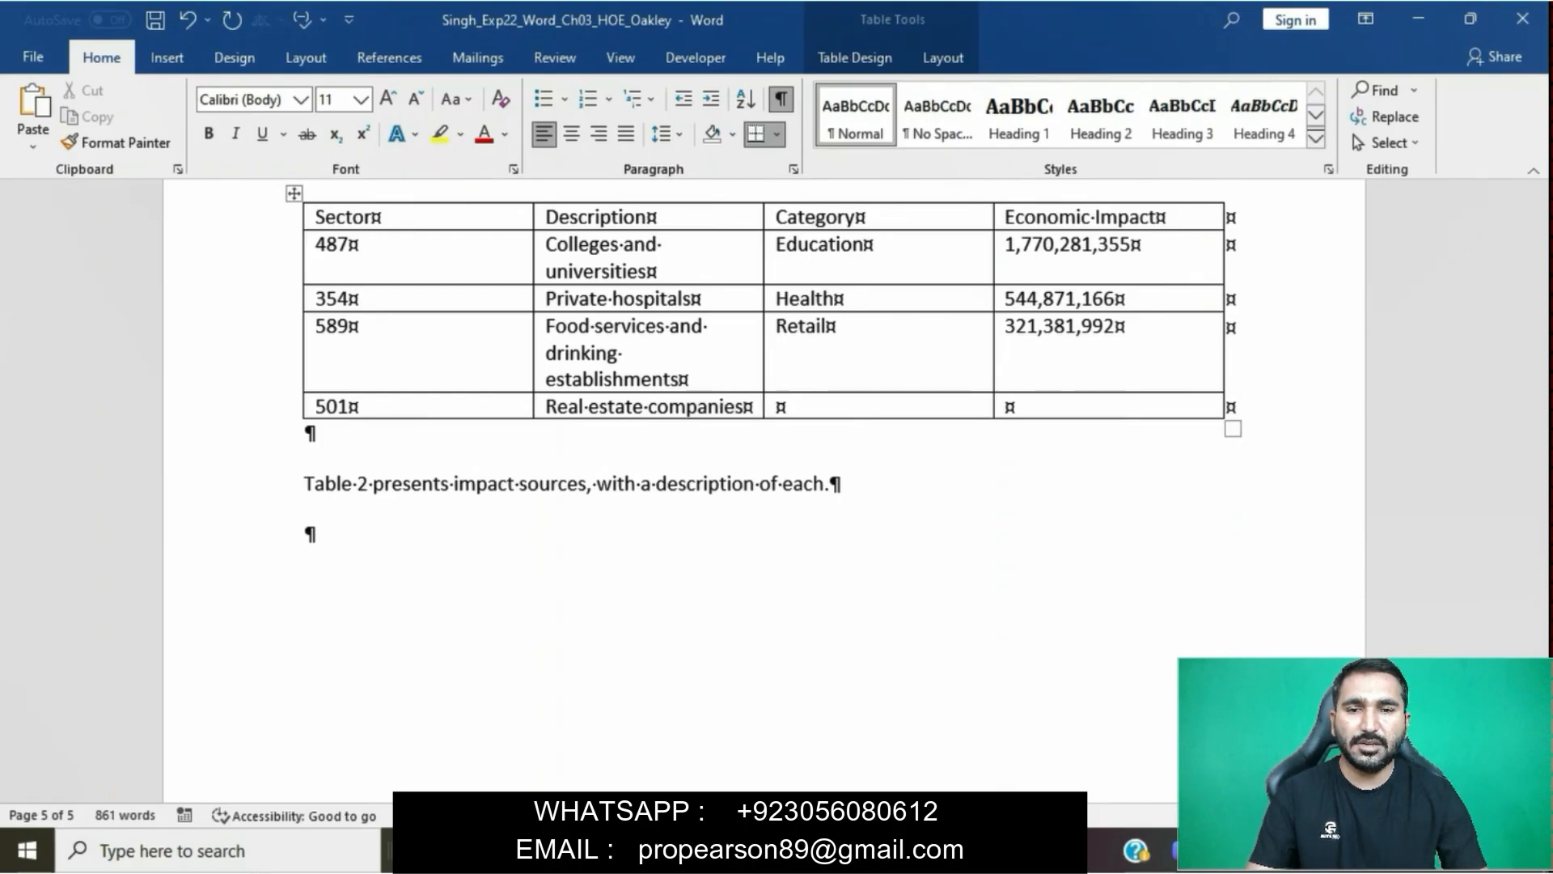
{"action": "key", "text": "Tab"}
- Check the category in the step 2 data and enter Land in the Category column of the report table's 501 row
{"action": "mouse_move", "coordinate": [736, 853]}
{"action": "left_click", "coordinate": [642, 738]}
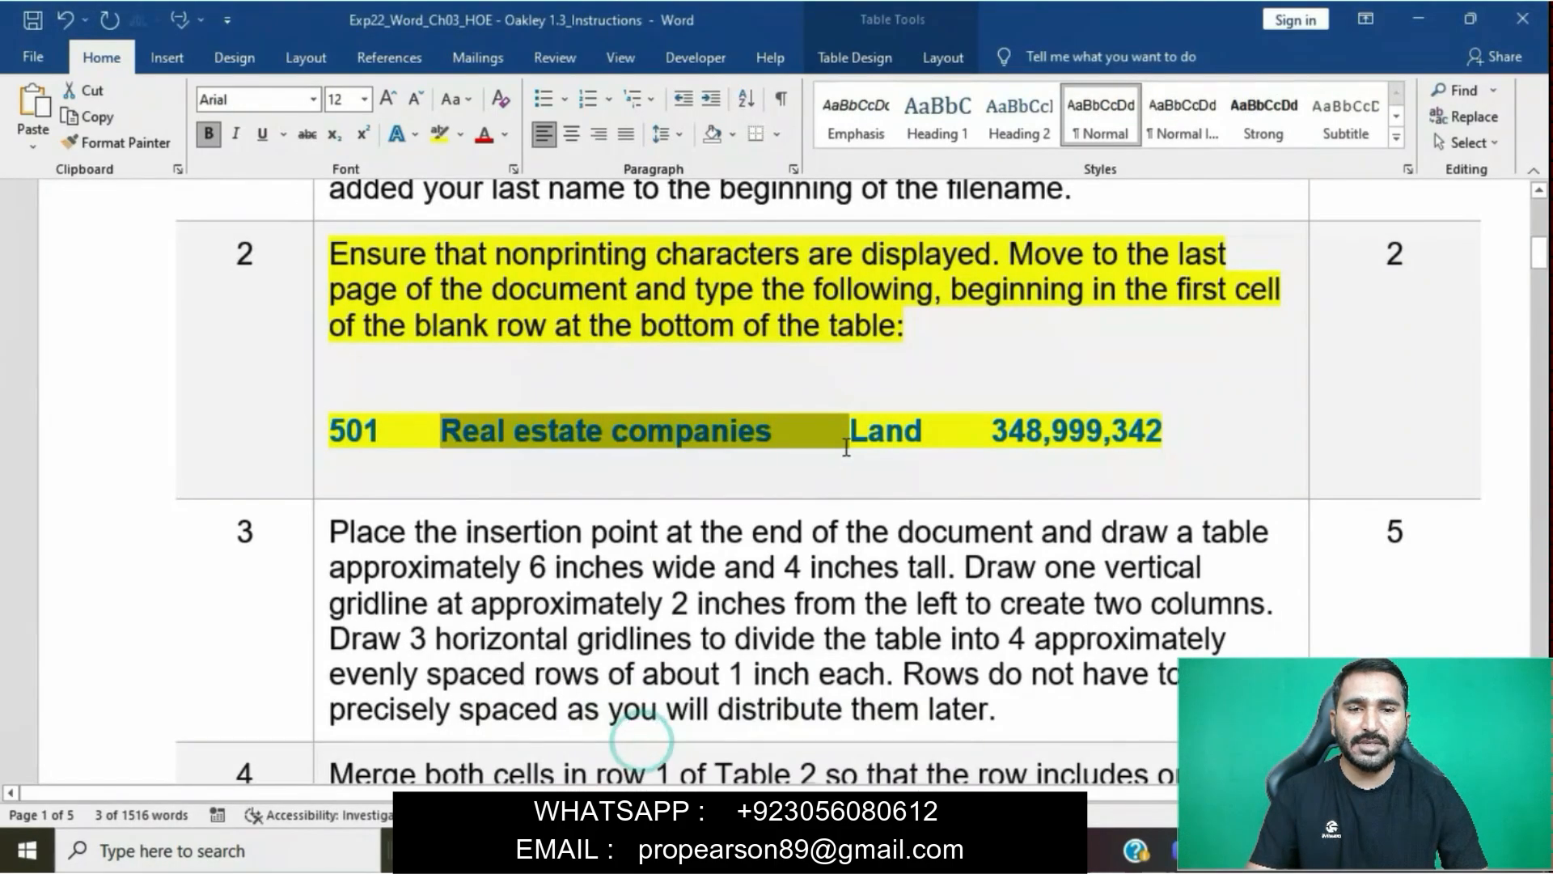
{"action": "double_click", "coordinate": [873, 431]}
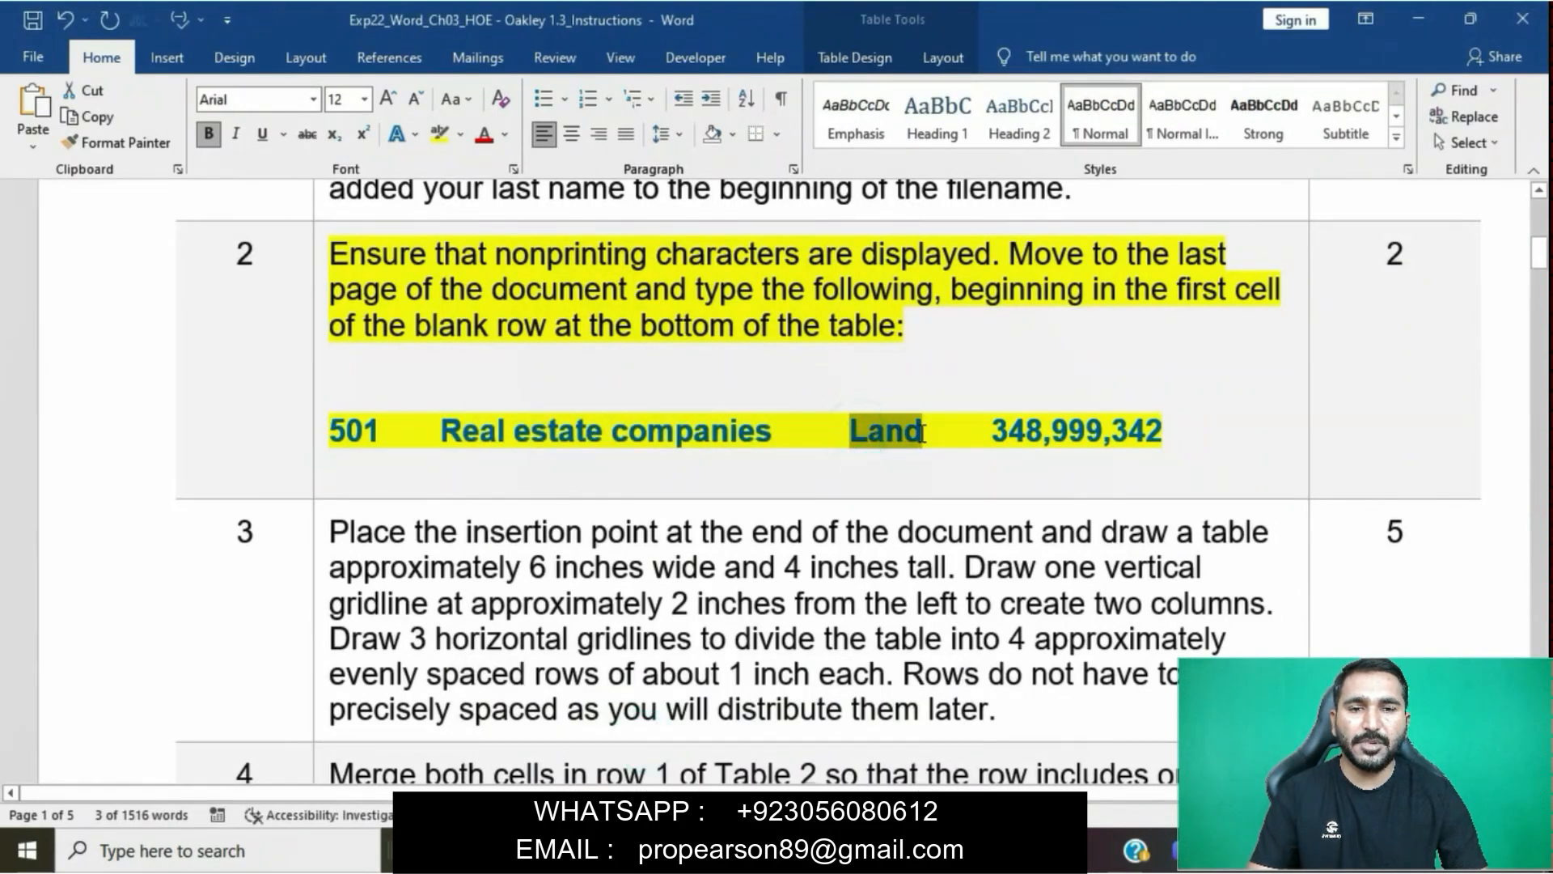
{"action": "mouse_move", "coordinate": [736, 853]}
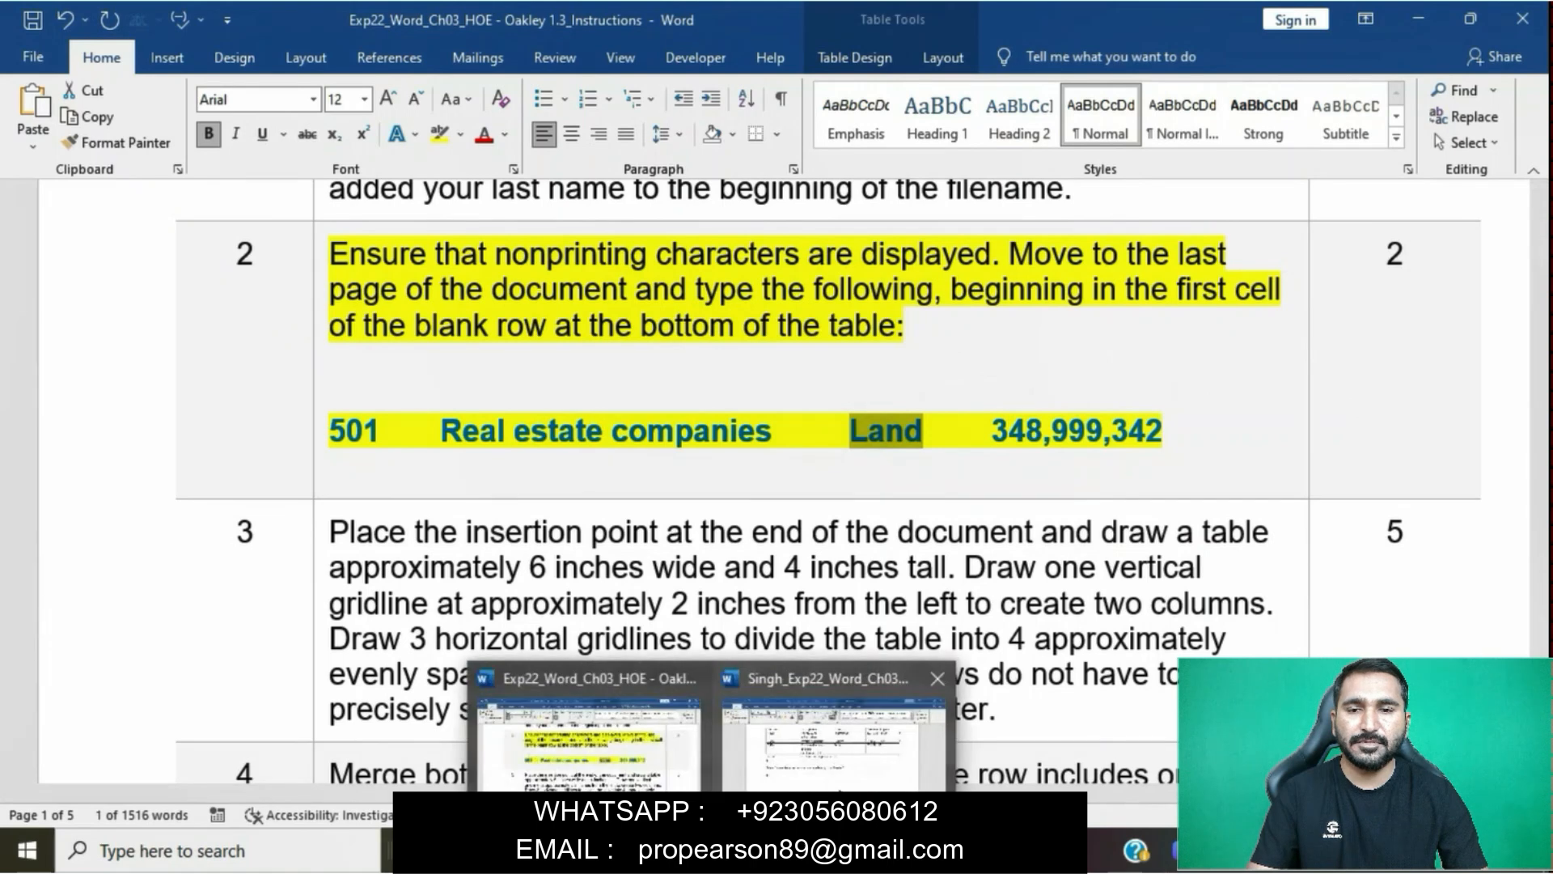
{"action": "left_click", "coordinate": [838, 748]}
{"action": "type", "text": "Land"}
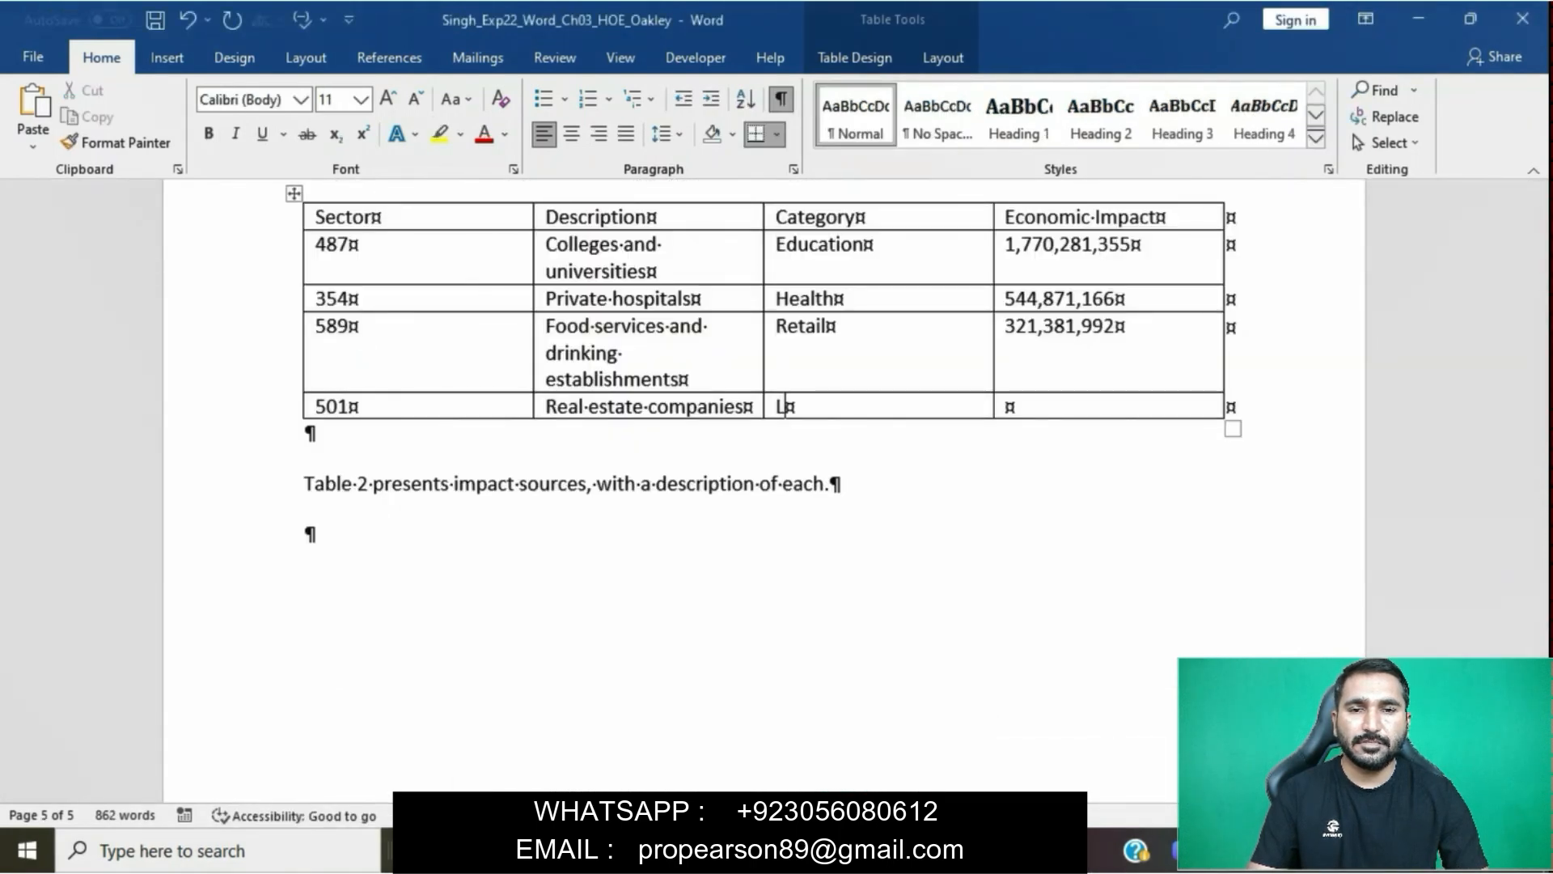
{"action": "key", "text": "Tab"}
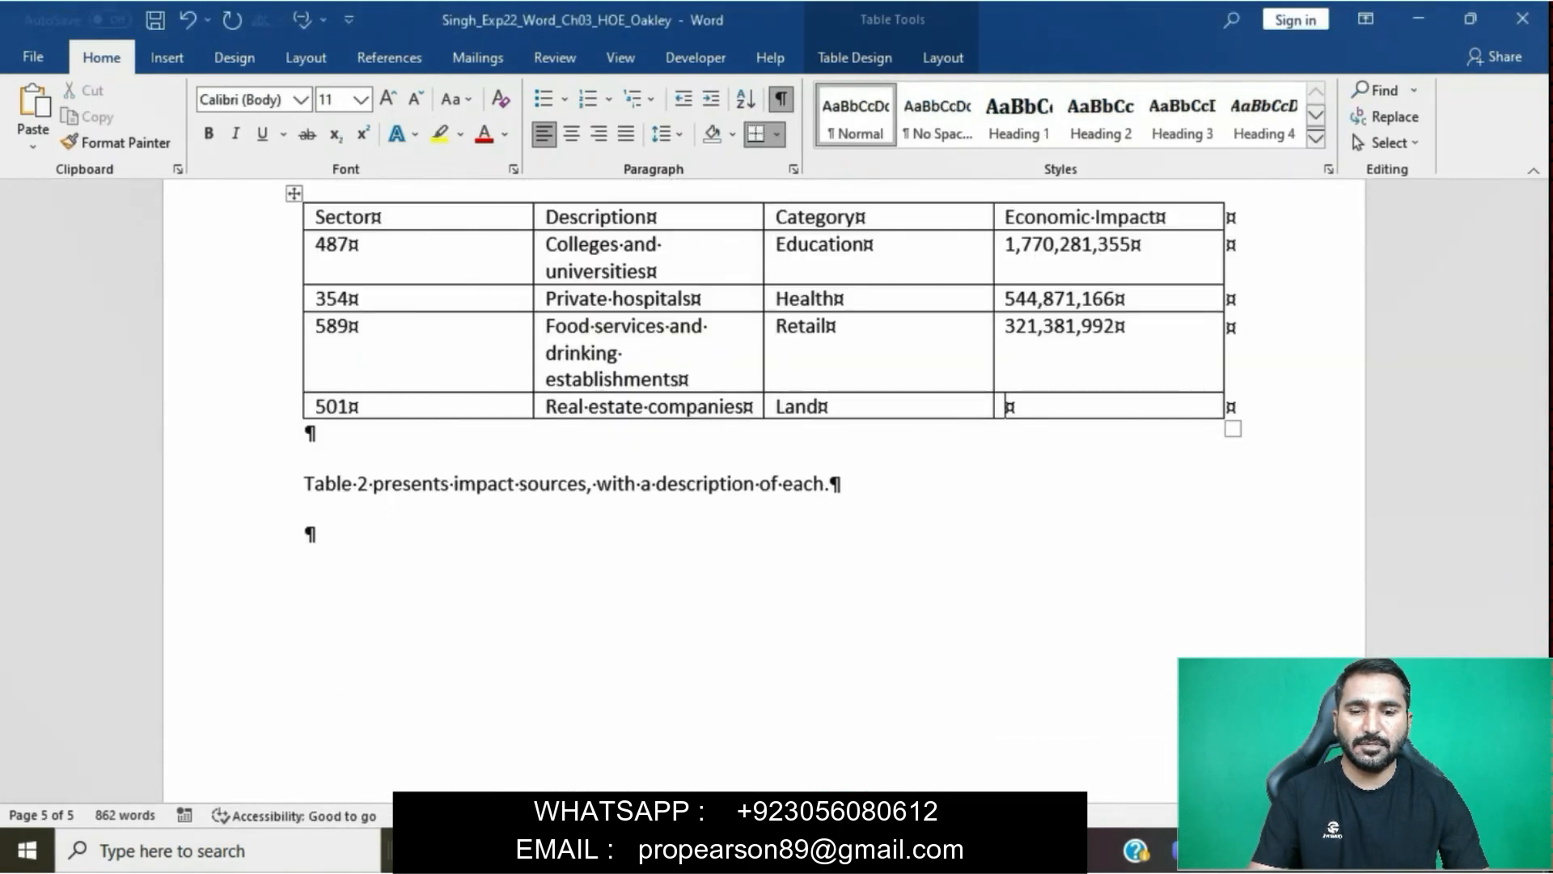
- Check the amount in the step 2 data and enter 348,999,342 in the Economic Impact column of the report table's 501 row
{"action": "mouse_move", "coordinate": [736, 853]}
{"action": "left_click", "coordinate": [615, 744]}
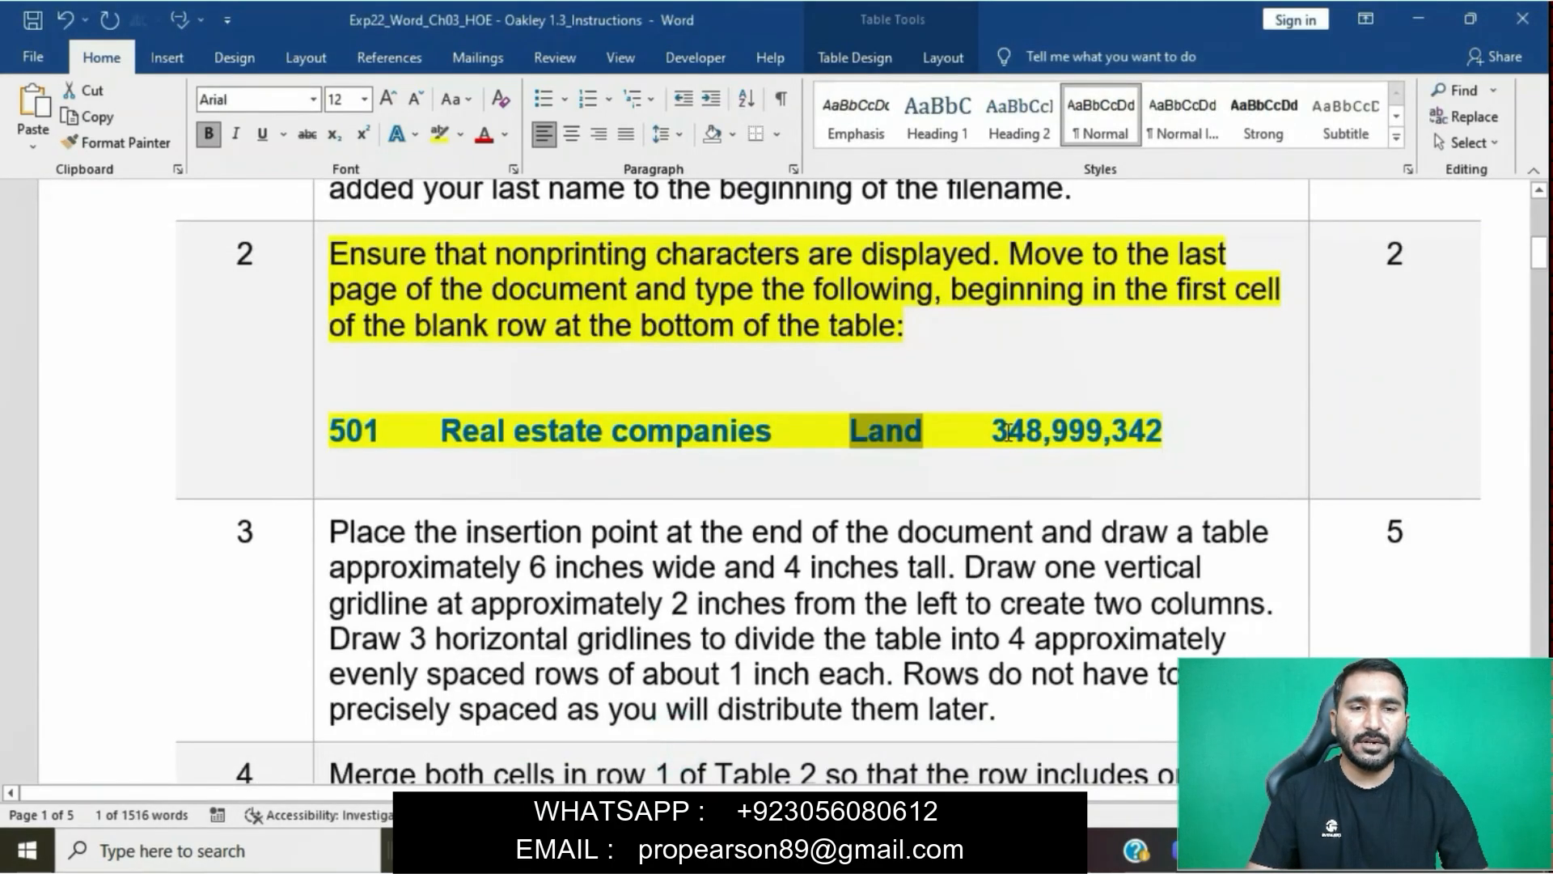
{"action": "left_click_drag", "start_coordinate": [1003, 431], "coordinate": [1162, 431]}
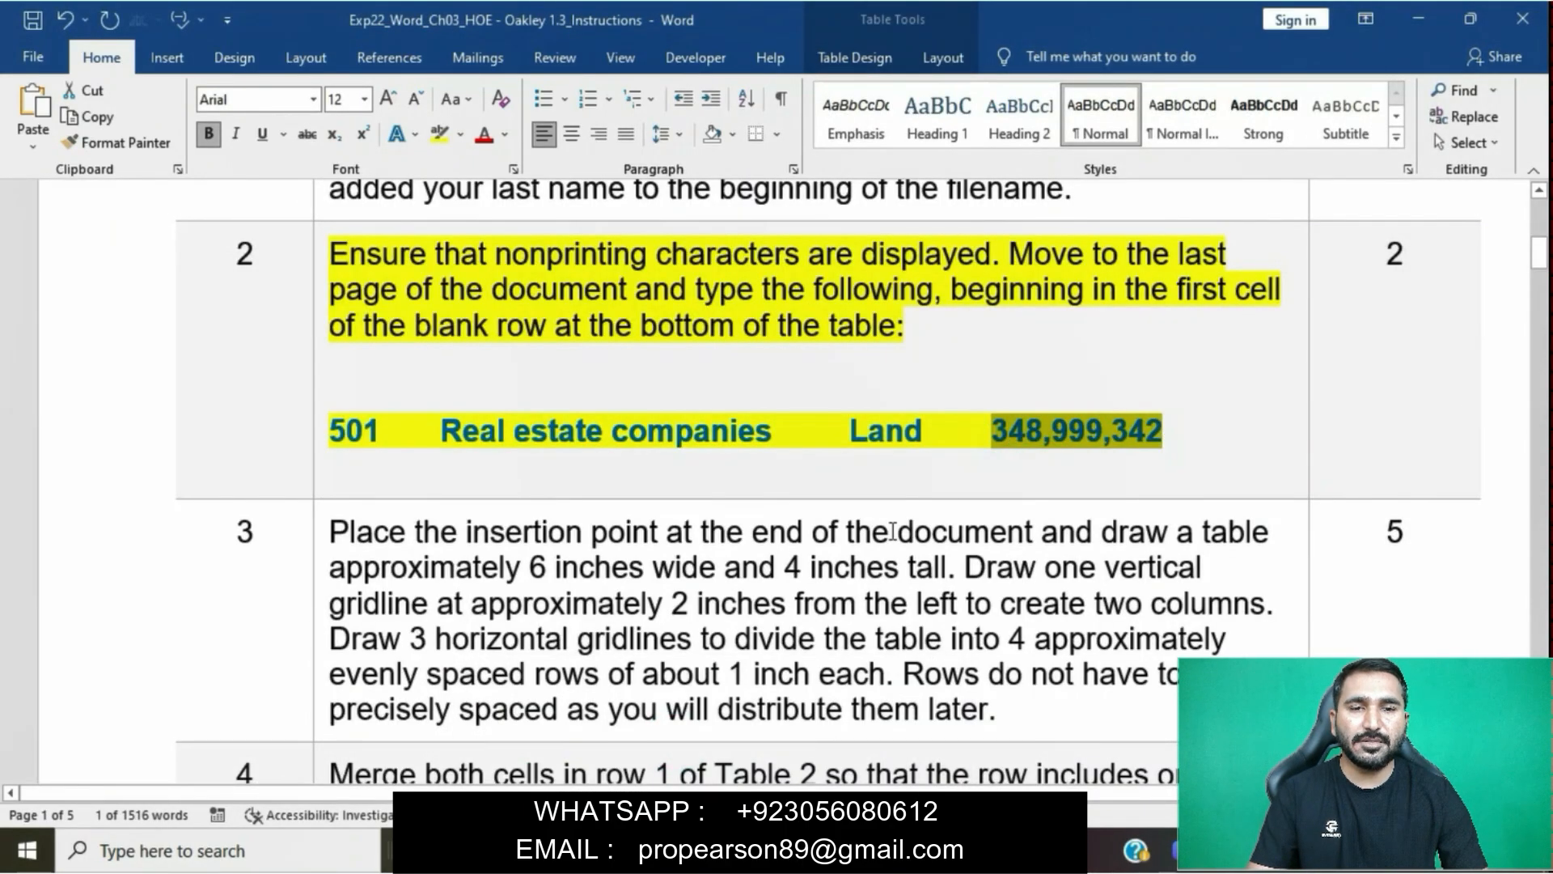
{"action": "mouse_move", "coordinate": [736, 854]}
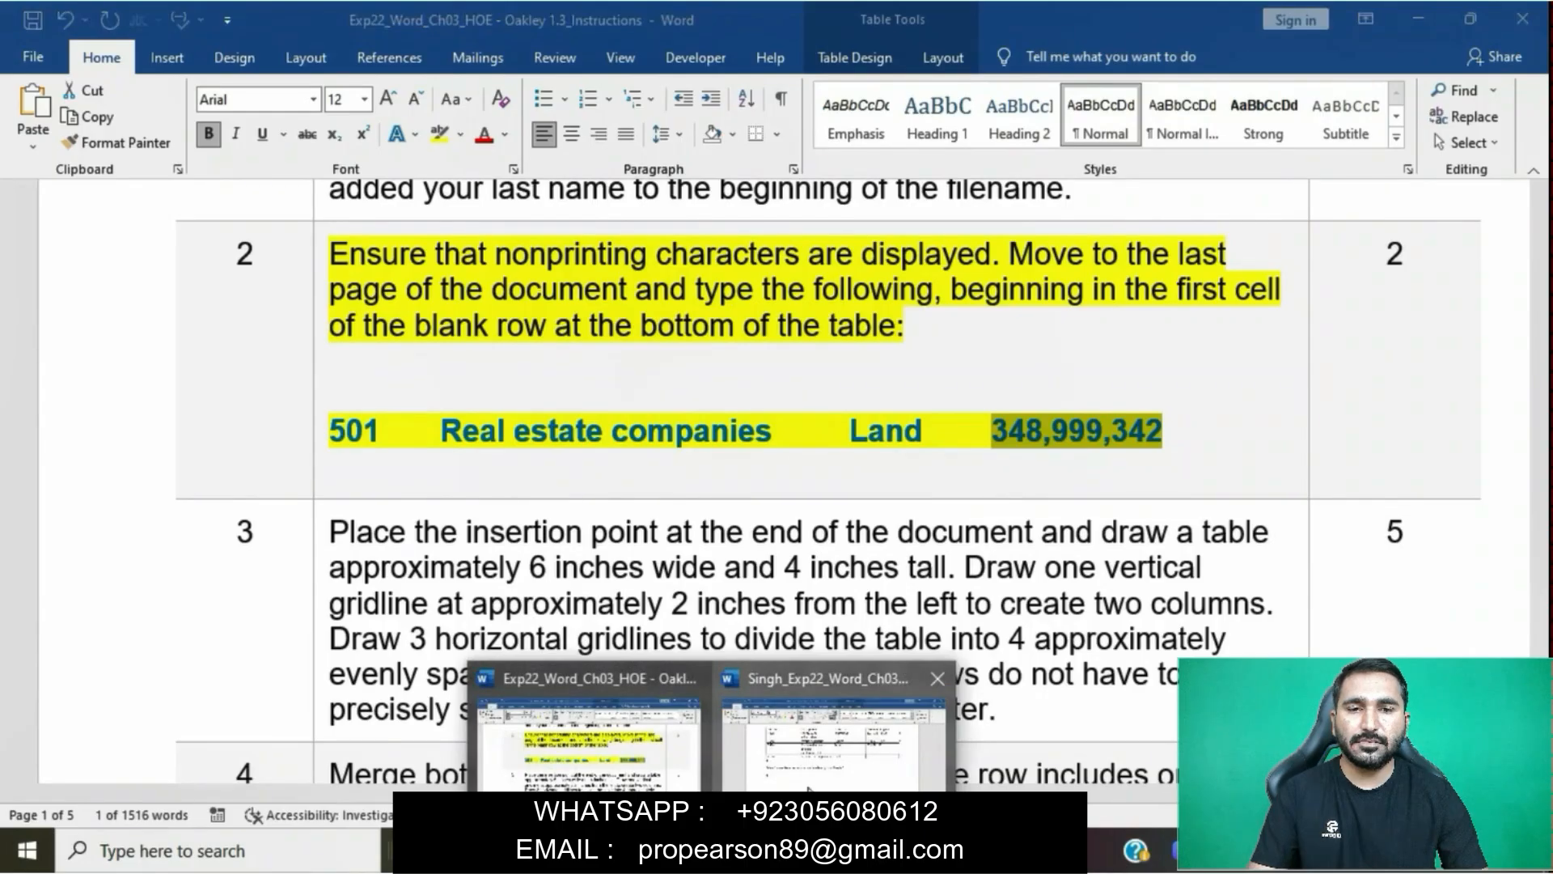
{"action": "left_click", "coordinate": [809, 777]}
{"action": "type", "text": "348,999"}
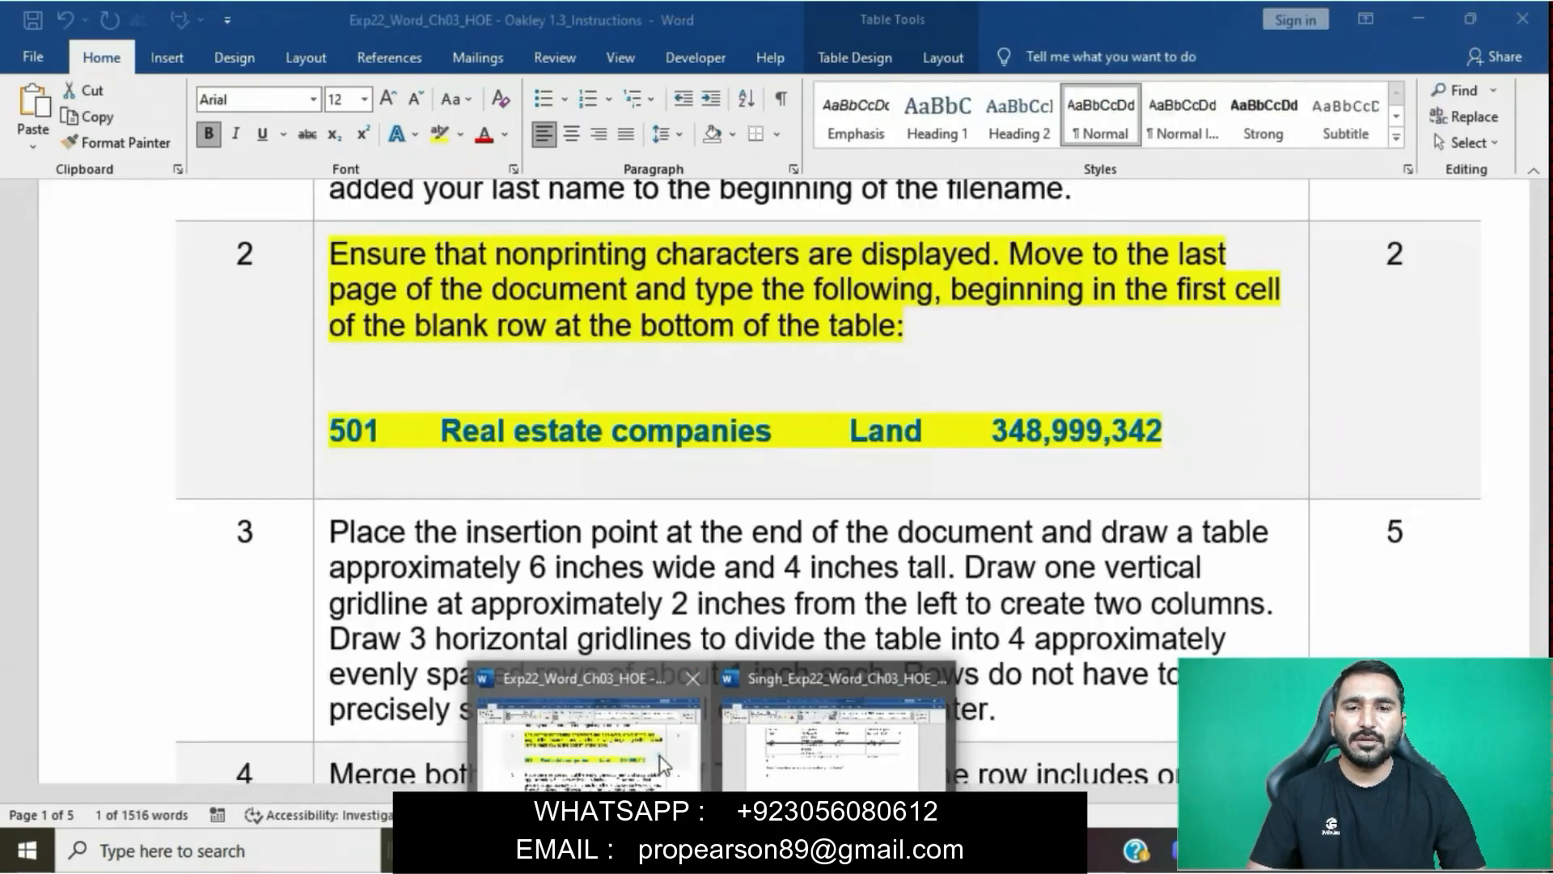
{"action": "left_click", "coordinate": [647, 752]}
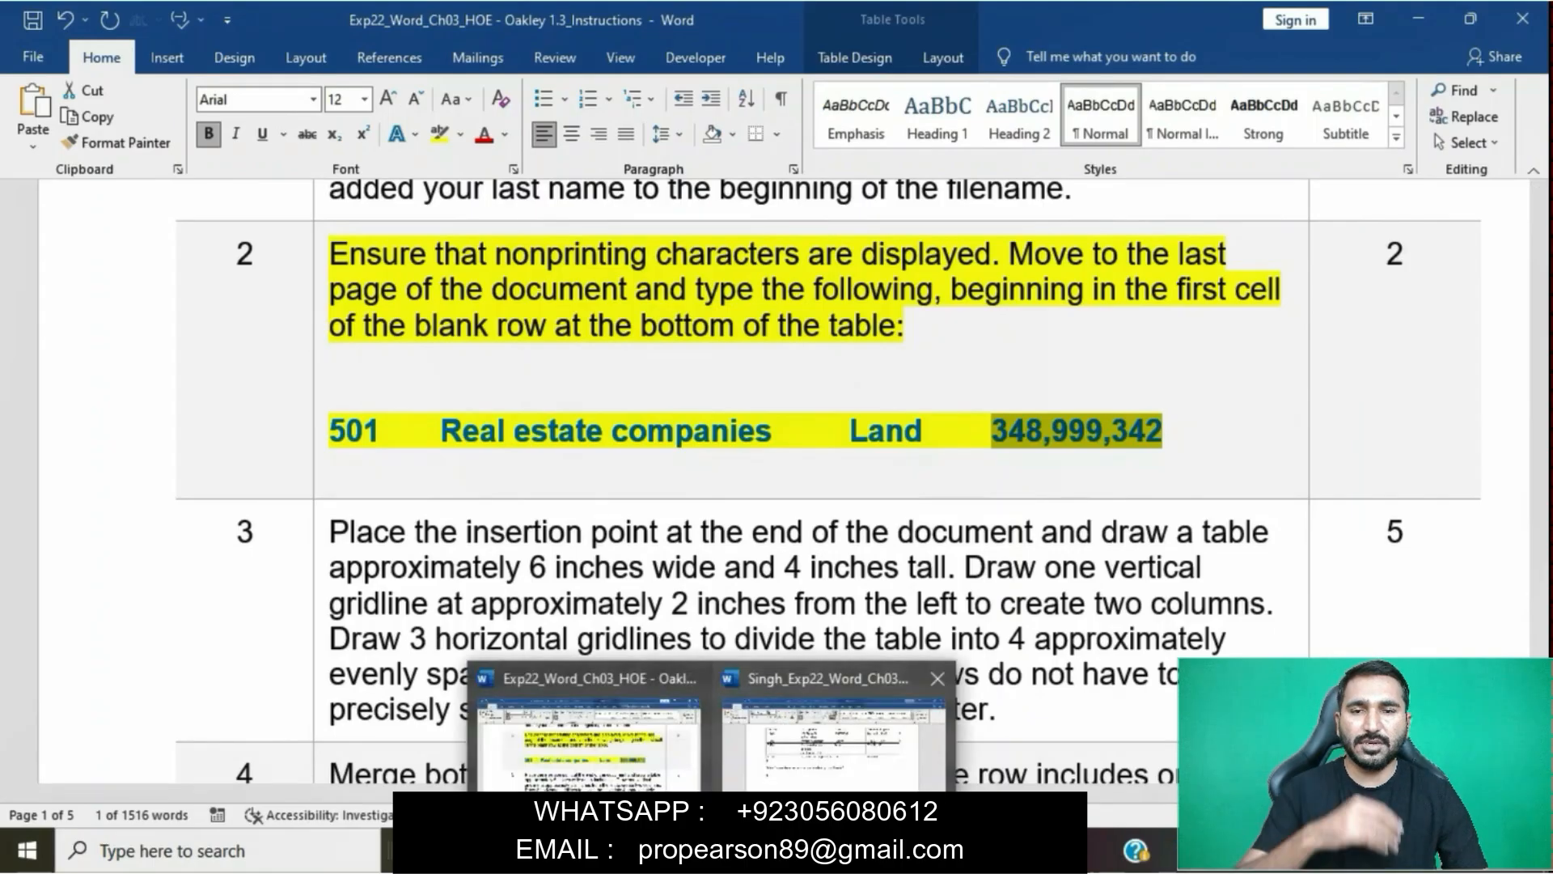
{"action": "left_click", "coordinate": [778, 781]}
{"action": "type", "text": ",342"}
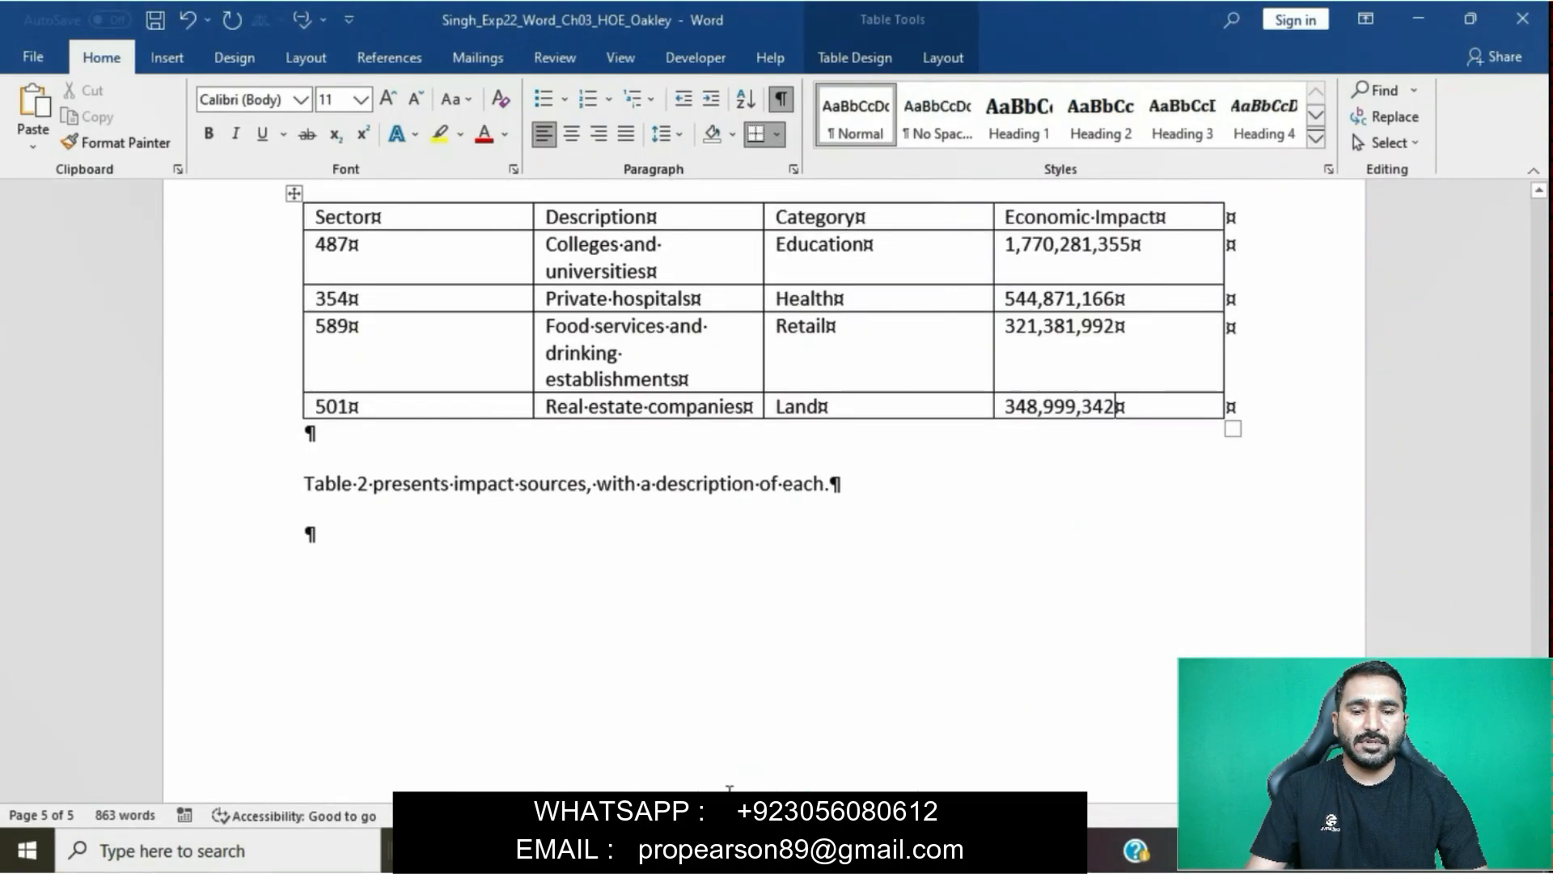
- Return to the instructions document and remove the yellow highlight from the whole step 2 instruction, including its row of table data
{"action": "mouse_move", "coordinate": [715, 851]}
{"action": "left_click", "coordinate": [651, 760]}
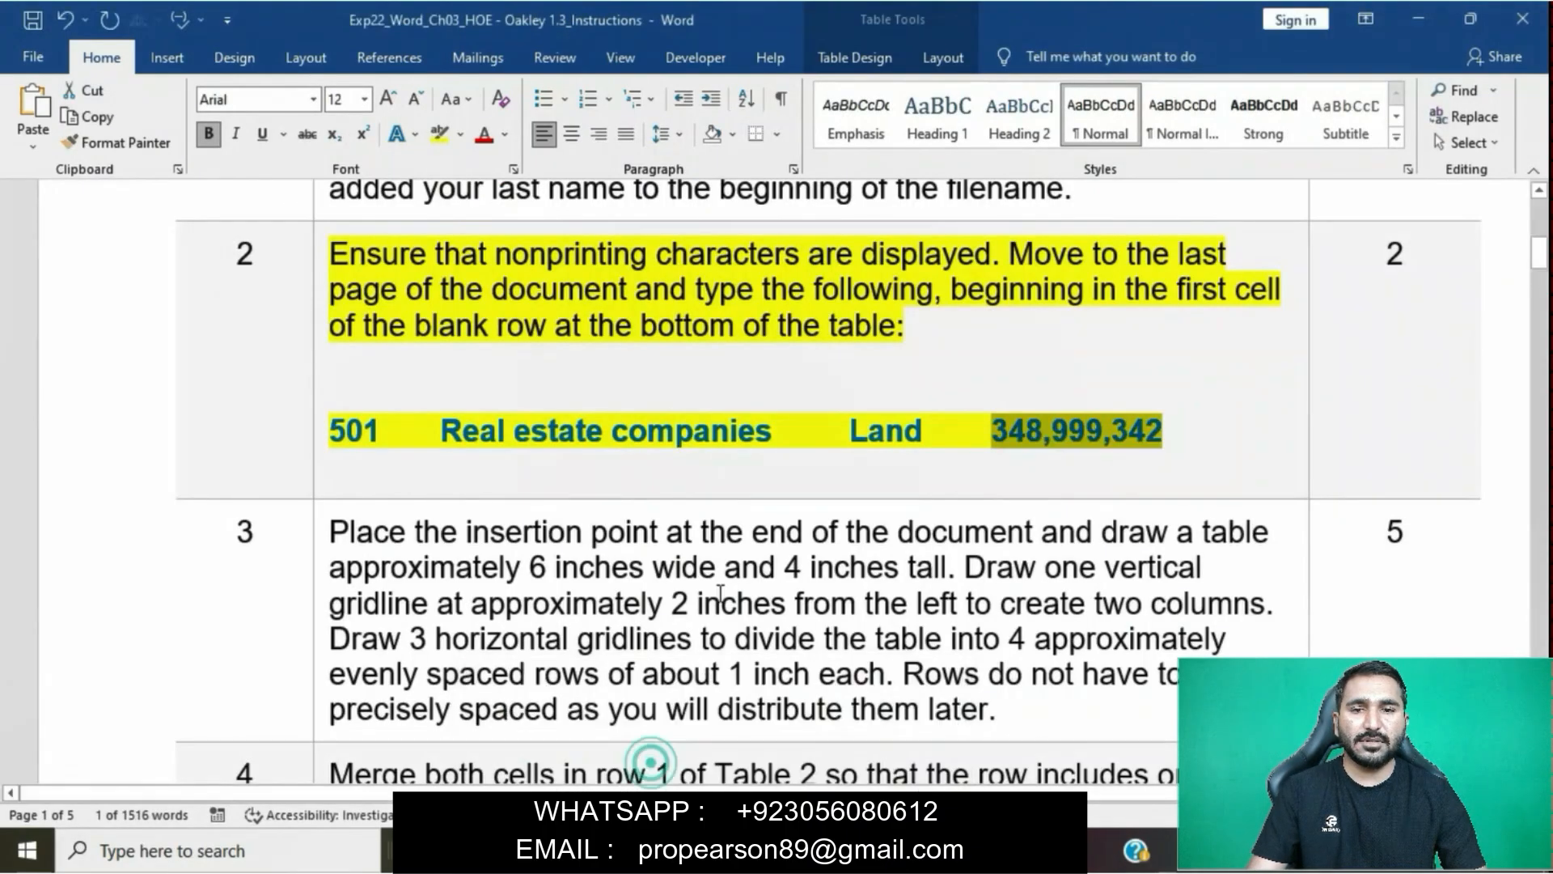
{"action": "left_click", "coordinate": [722, 447]}
{"action": "scroll", "coordinate": [722, 447], "scroll_direction": "up", "scroll_amount": 1}
{"action": "scroll", "coordinate": [722, 447], "scroll_direction": "up", "scroll_amount": 1}
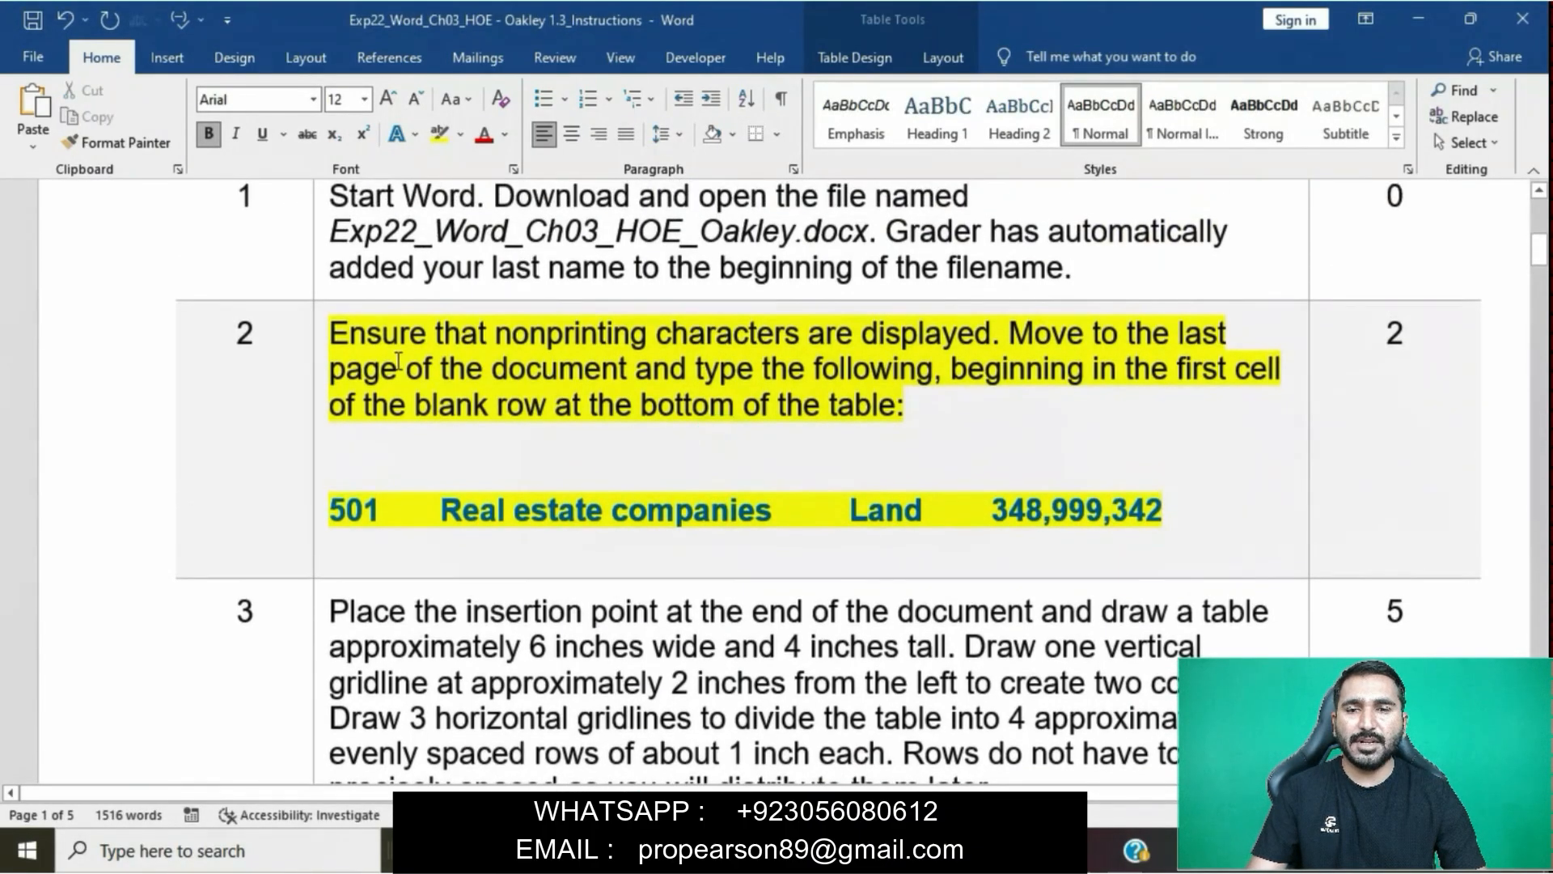
{"action": "left_click", "coordinate": [322, 333]}
{"action": "left_click", "coordinate": [419, 303]}
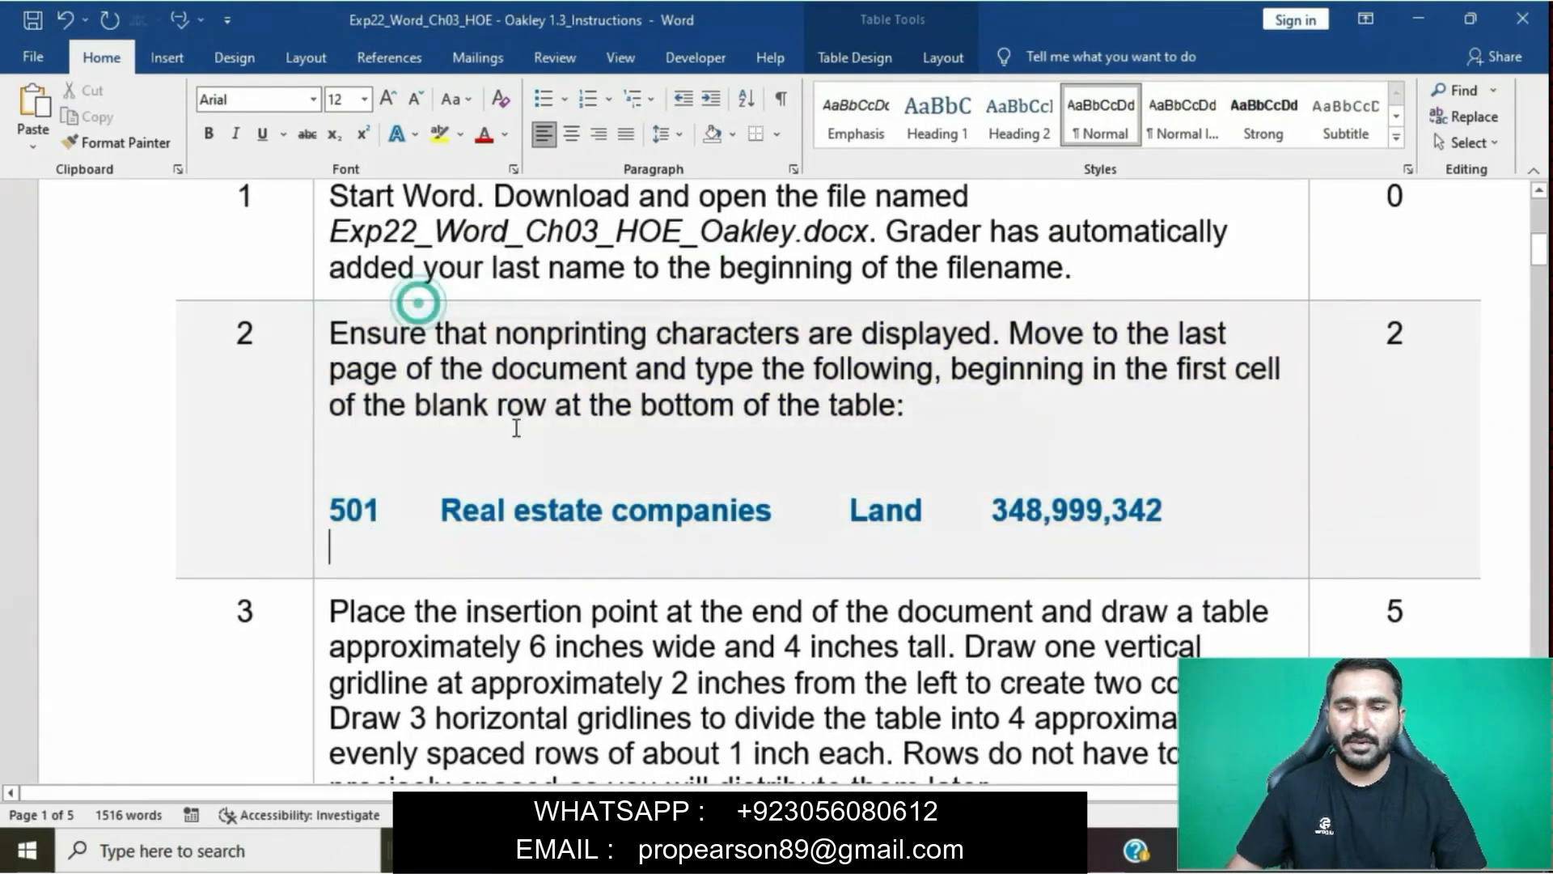
- Highlight the whole step 3 instruction about drawing a table at the end of the document in yellow
{"action": "scroll", "coordinate": [516, 420], "scroll_direction": "down", "scroll_amount": 3}
{"action": "left_click", "coordinate": [516, 428]}
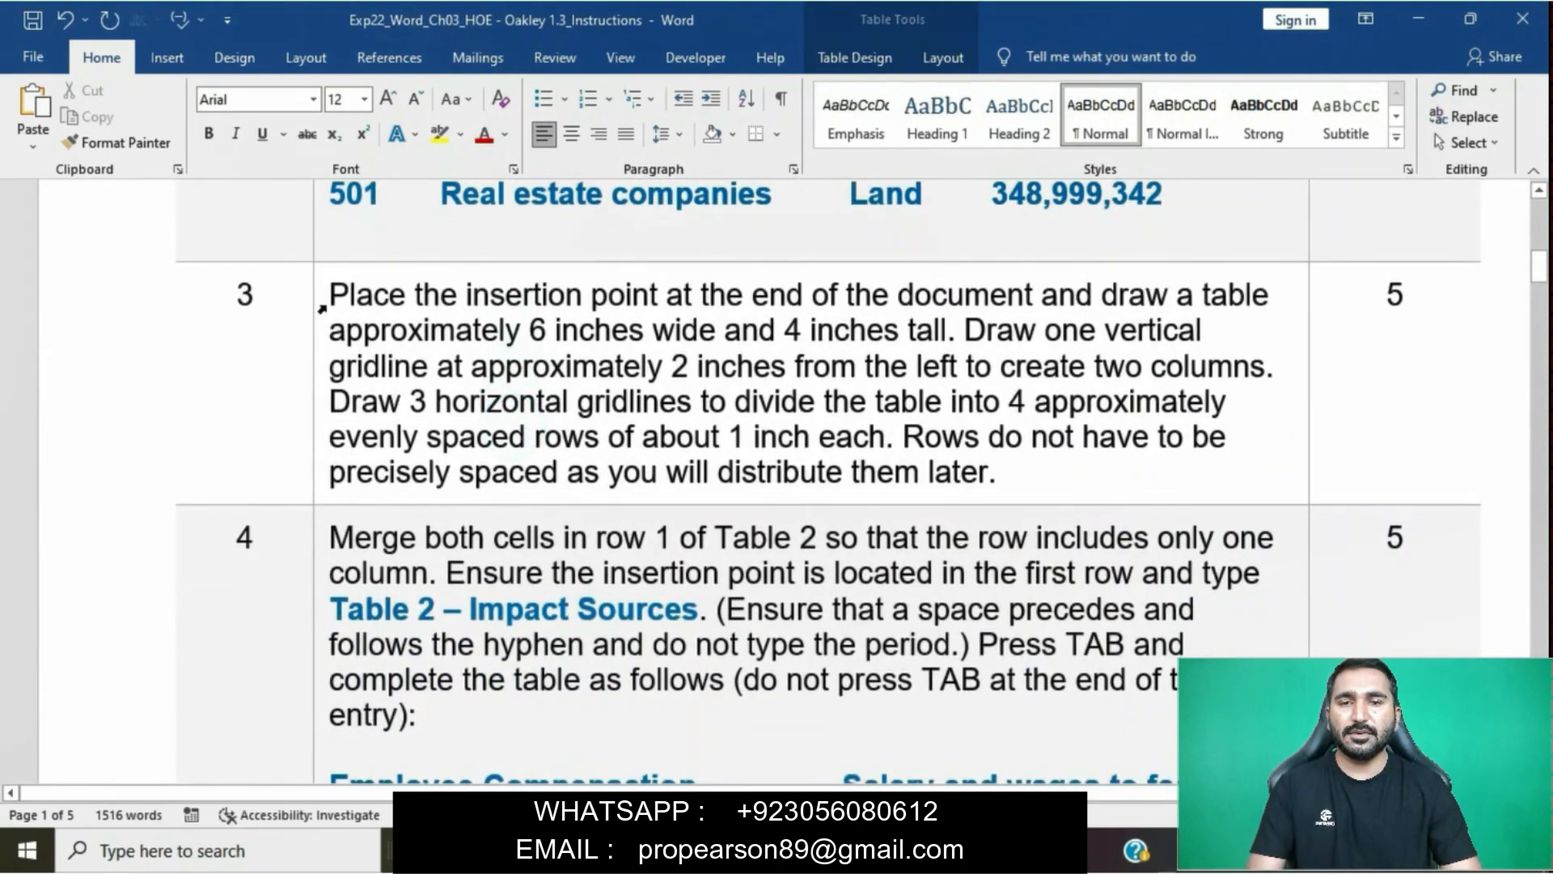
{"action": "left_click", "coordinate": [324, 304]}
{"action": "left_click", "coordinate": [413, 269]}
{"action": "left_click", "coordinate": [507, 366]}
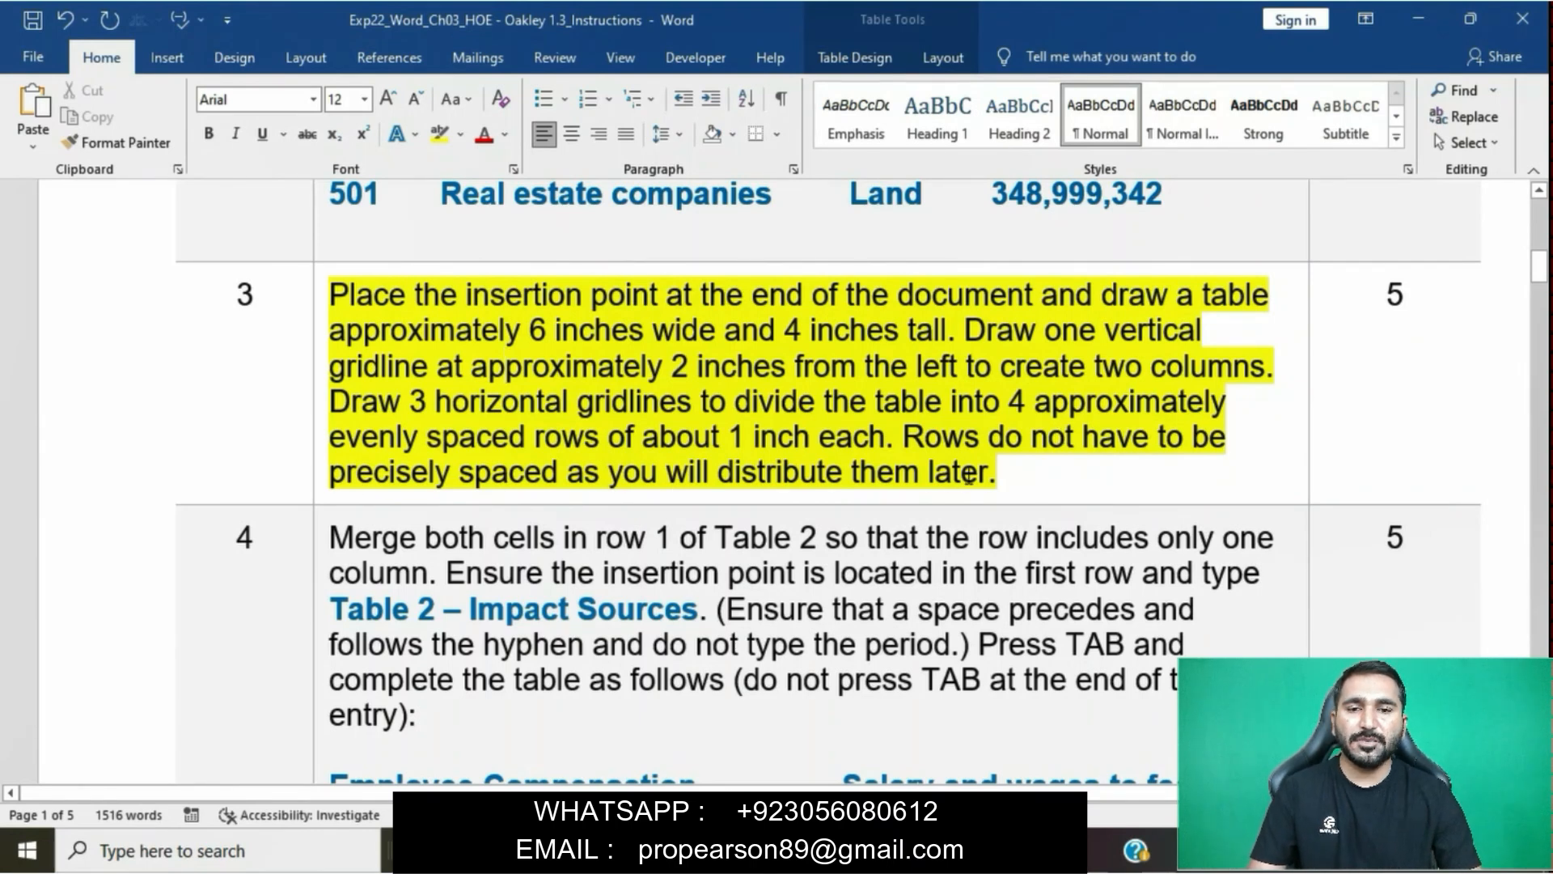
- Review the table requirements in step 3, and insert a table with two columns and five rows in the report's last empty paragraph
{"action": "left_click_drag", "start_coordinate": [330, 294], "coordinate": [1087, 279]}
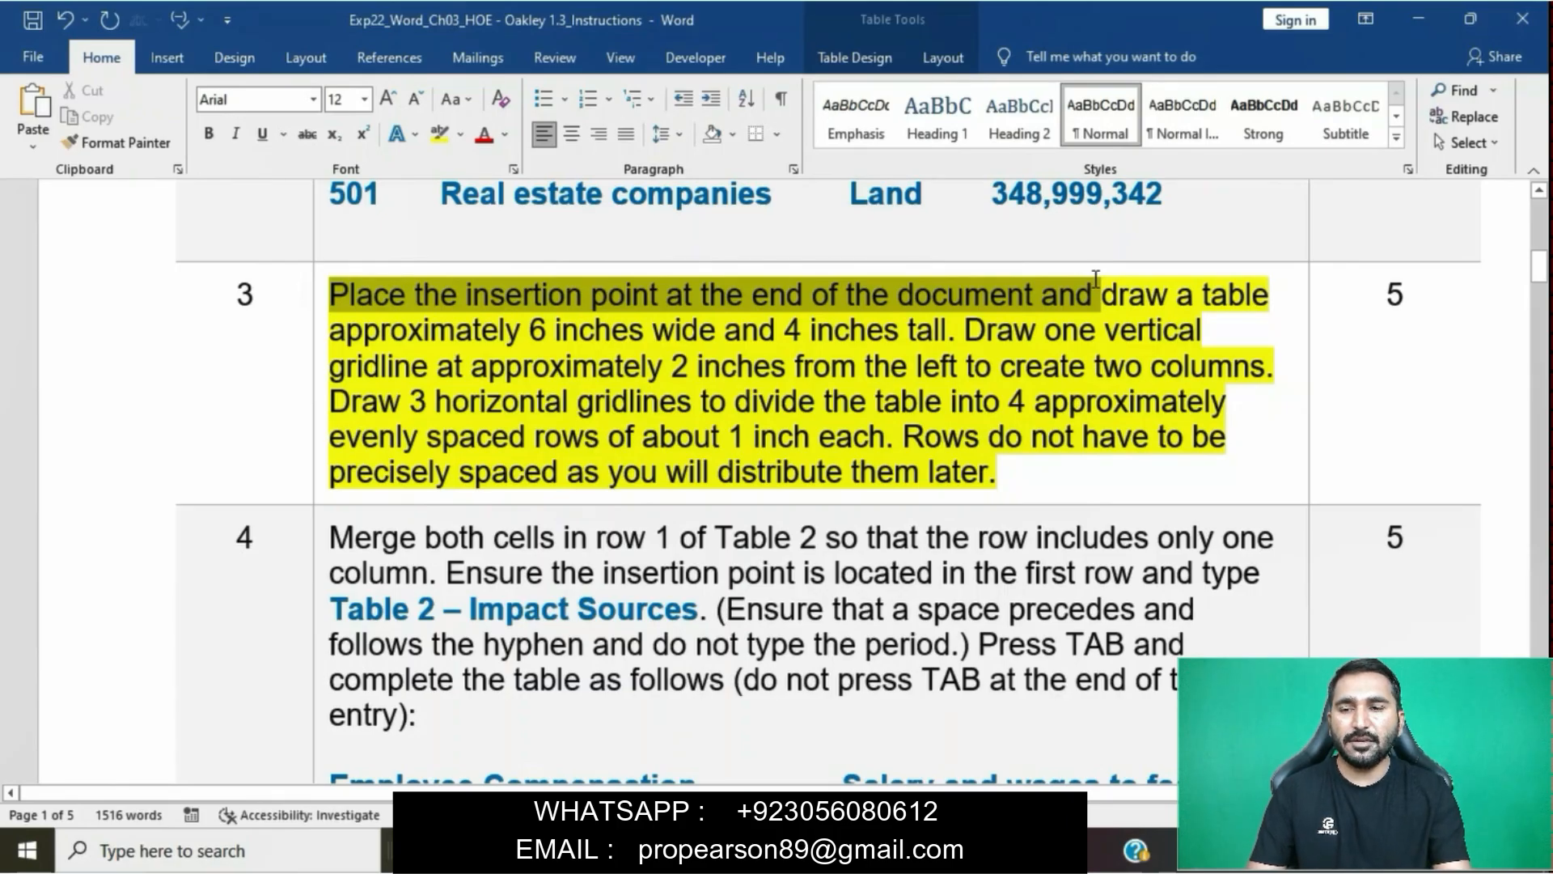
{"action": "mouse_move", "coordinate": [1095, 279]}
{"action": "left_mouse_down"}
{"action": "mouse_move", "coordinate": [1177, 293]}
{"action": "mouse_move", "coordinate": [964, 327]}
{"action": "mouse_move", "coordinate": [722, 327]}
{"action": "left_mouse_up"}
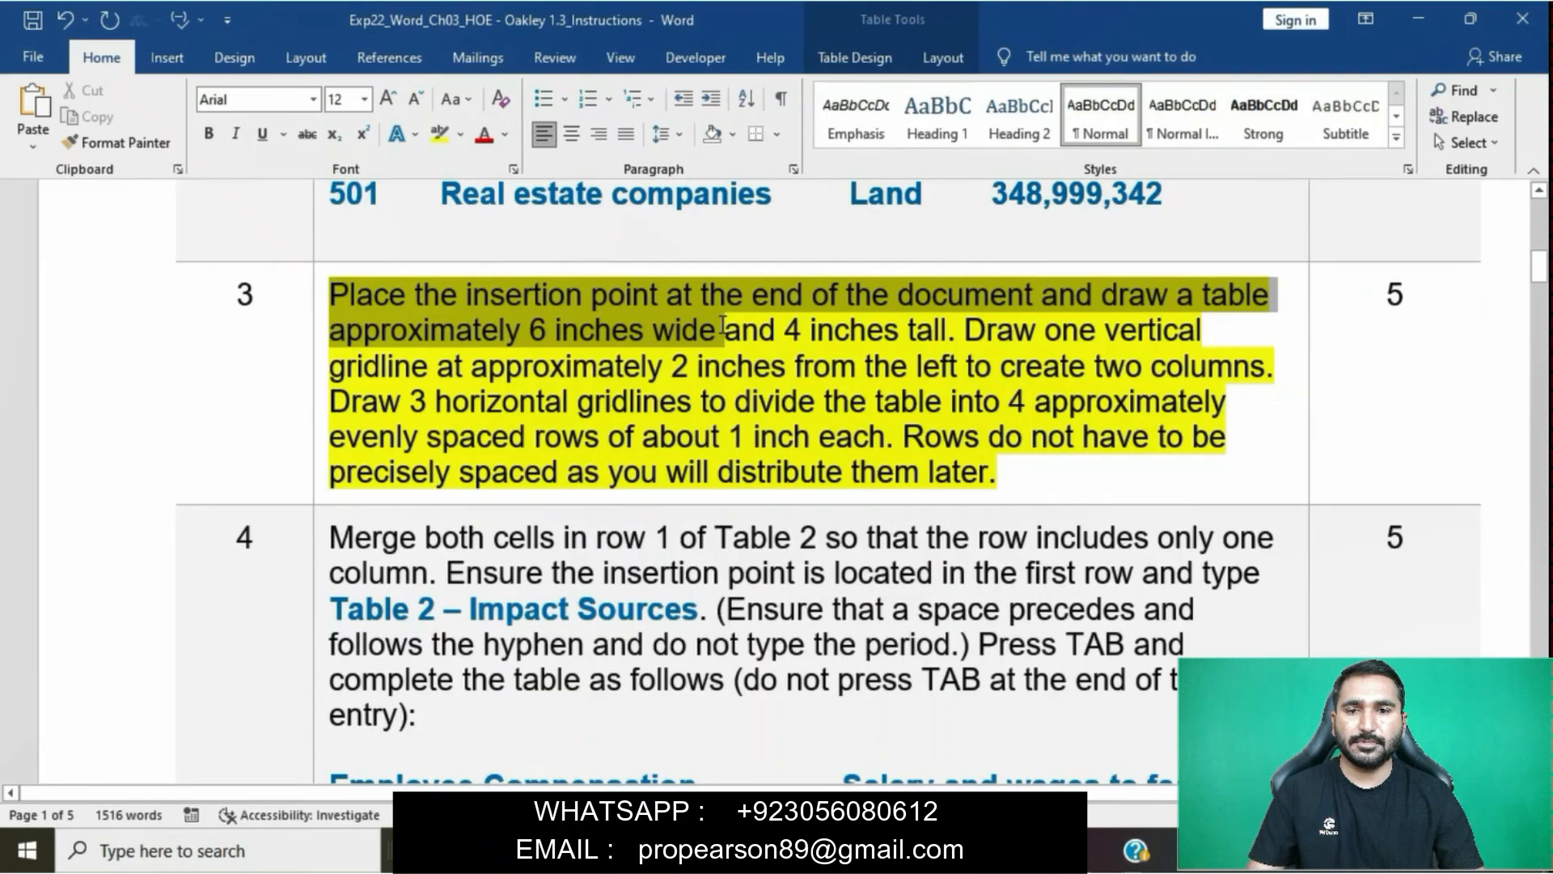
{"action": "left_click_drag", "start_coordinate": [722, 328], "coordinate": [923, 324]}
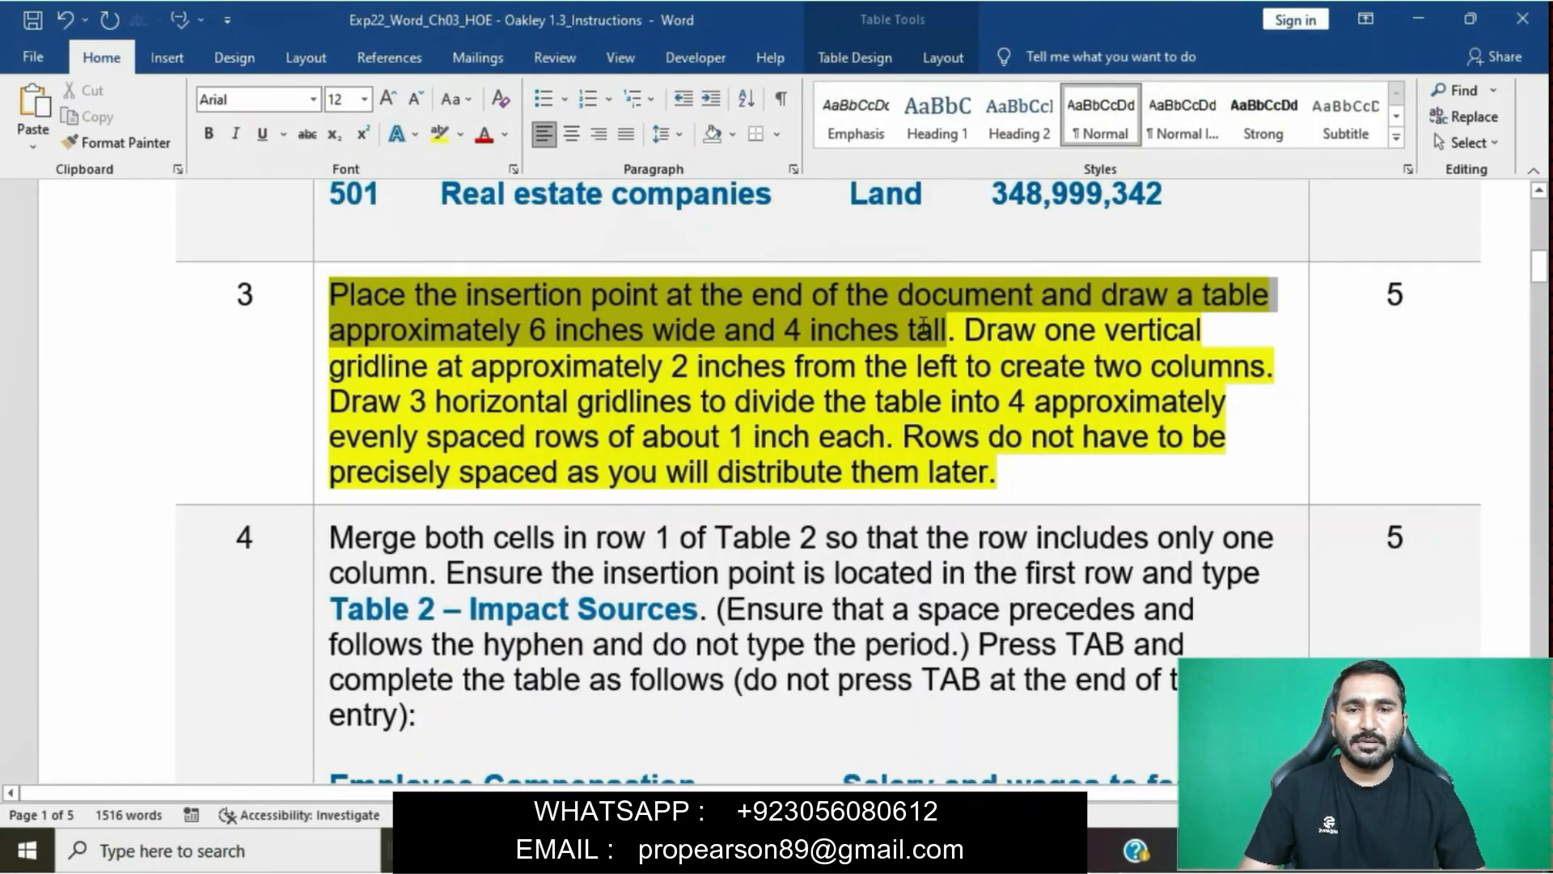
{"action": "scroll", "coordinate": [636, 437], "scroll_direction": "up", "scroll_amount": 1}
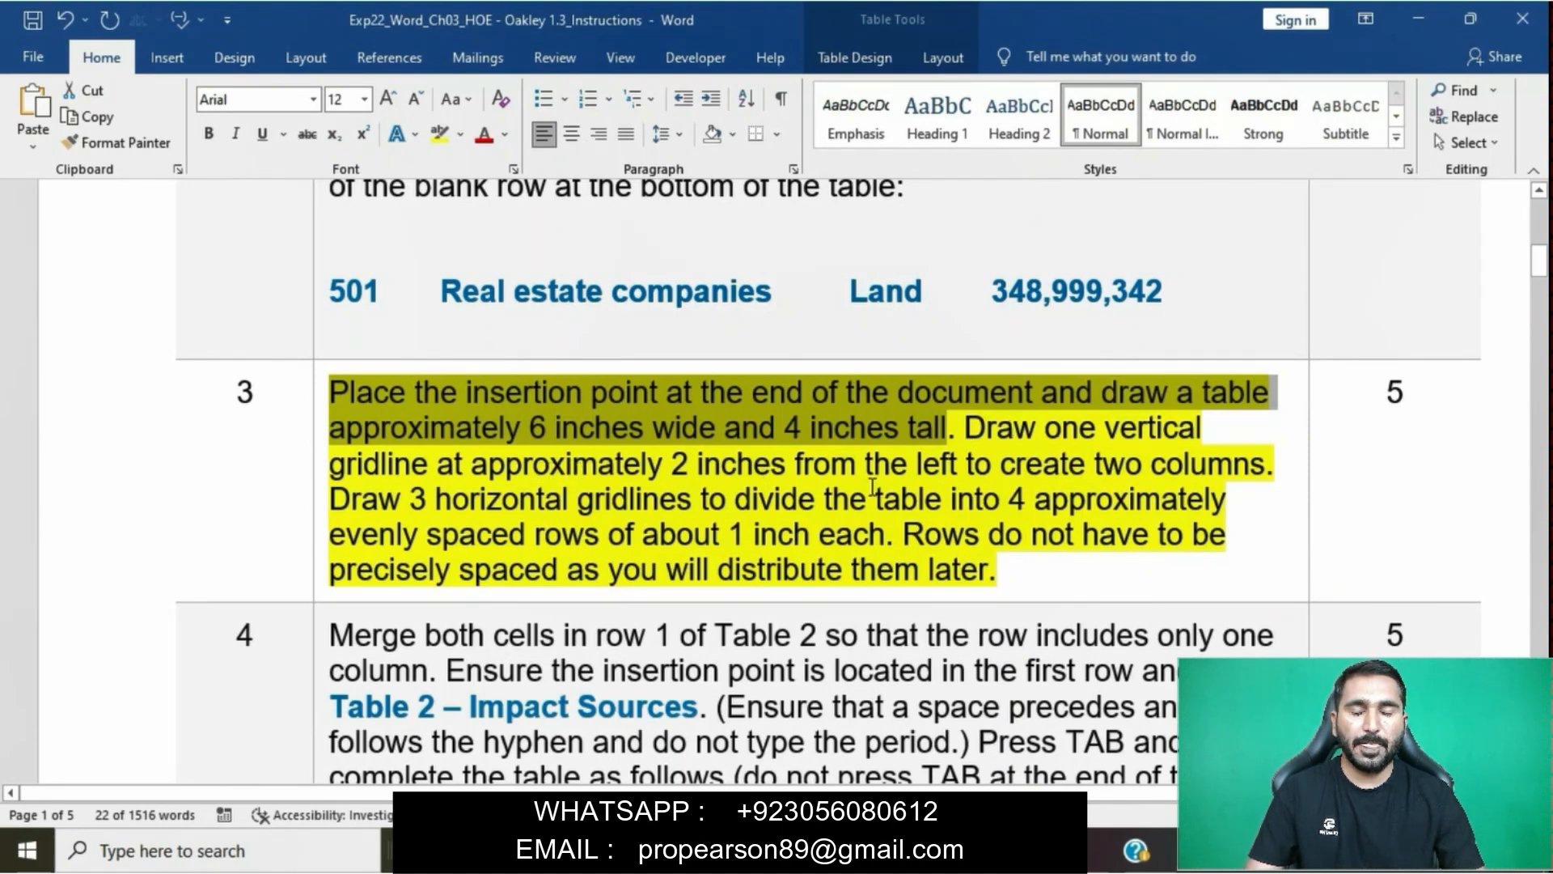
{"action": "left_click", "coordinate": [842, 728]}
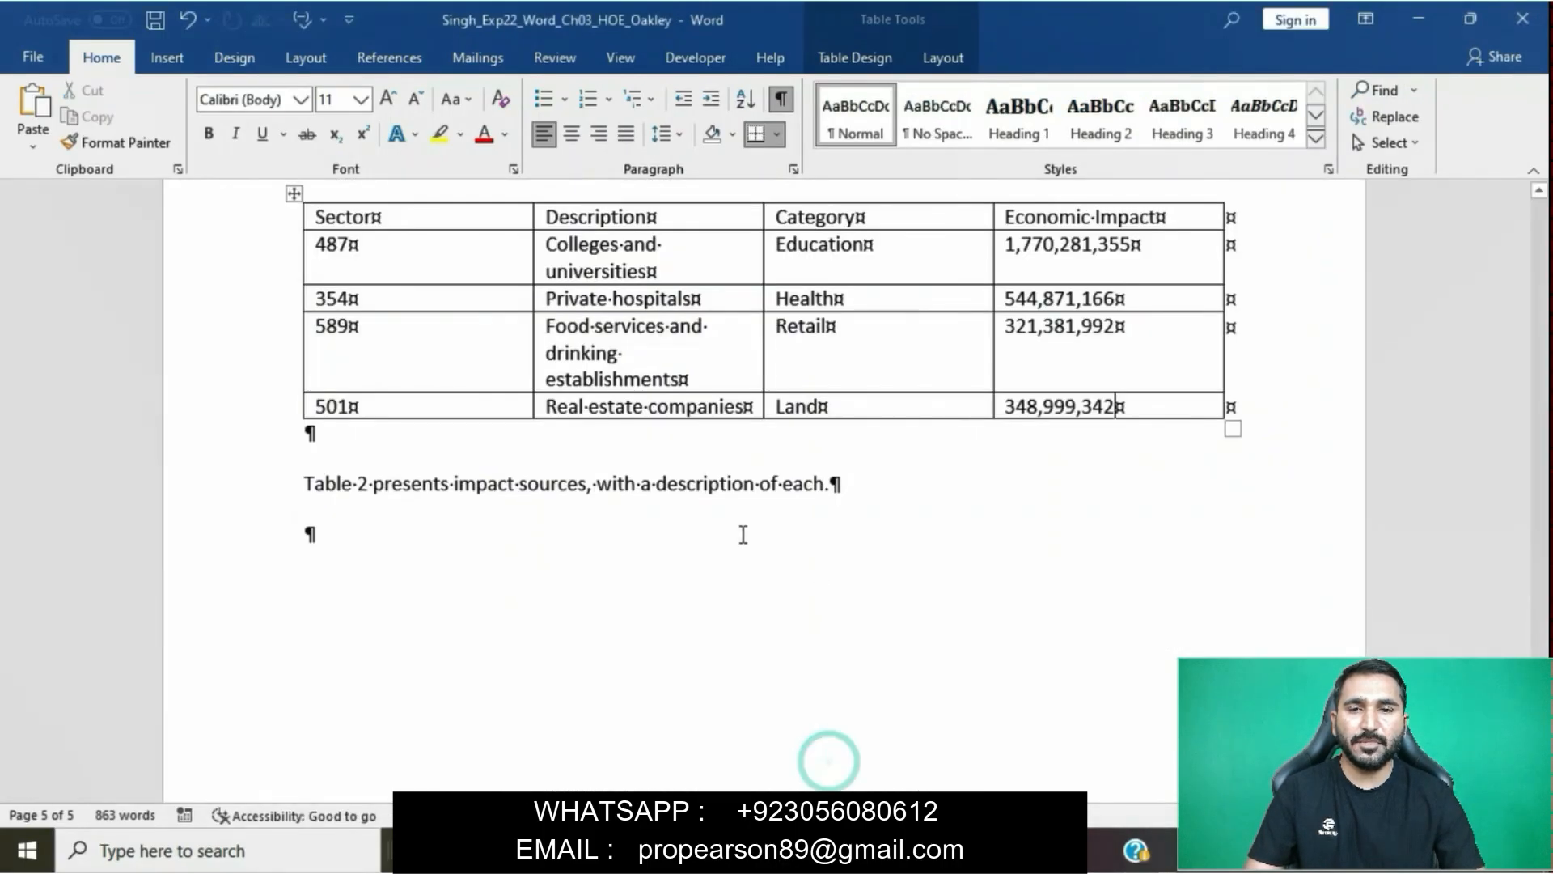
{"action": "left_click", "coordinate": [307, 535]}
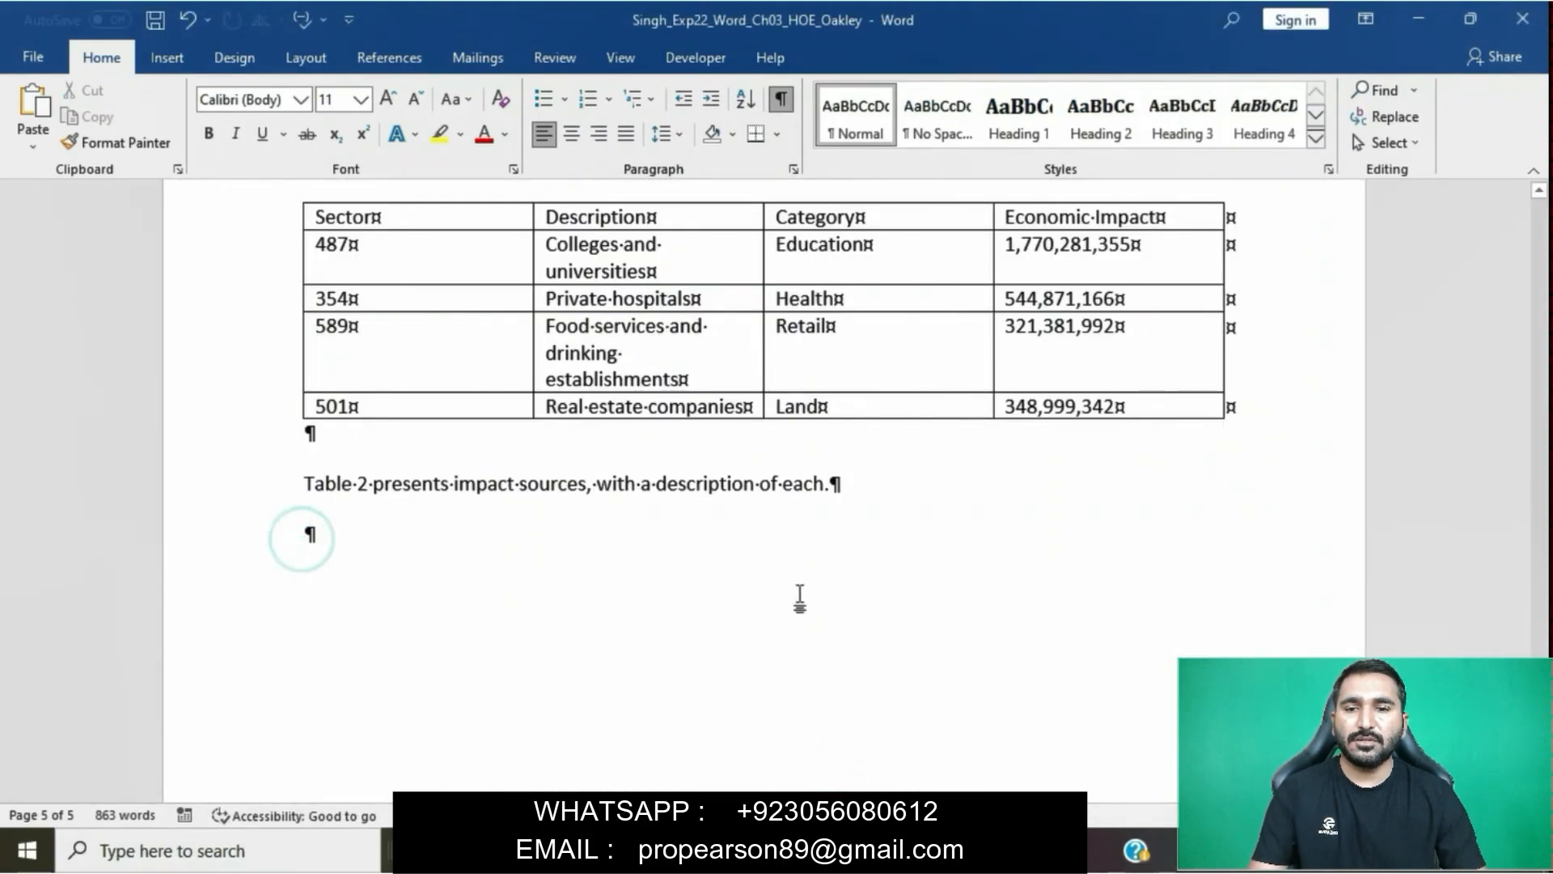
{"action": "left_click", "coordinate": [172, 59]}
{"action": "left_click", "coordinate": [164, 122]}
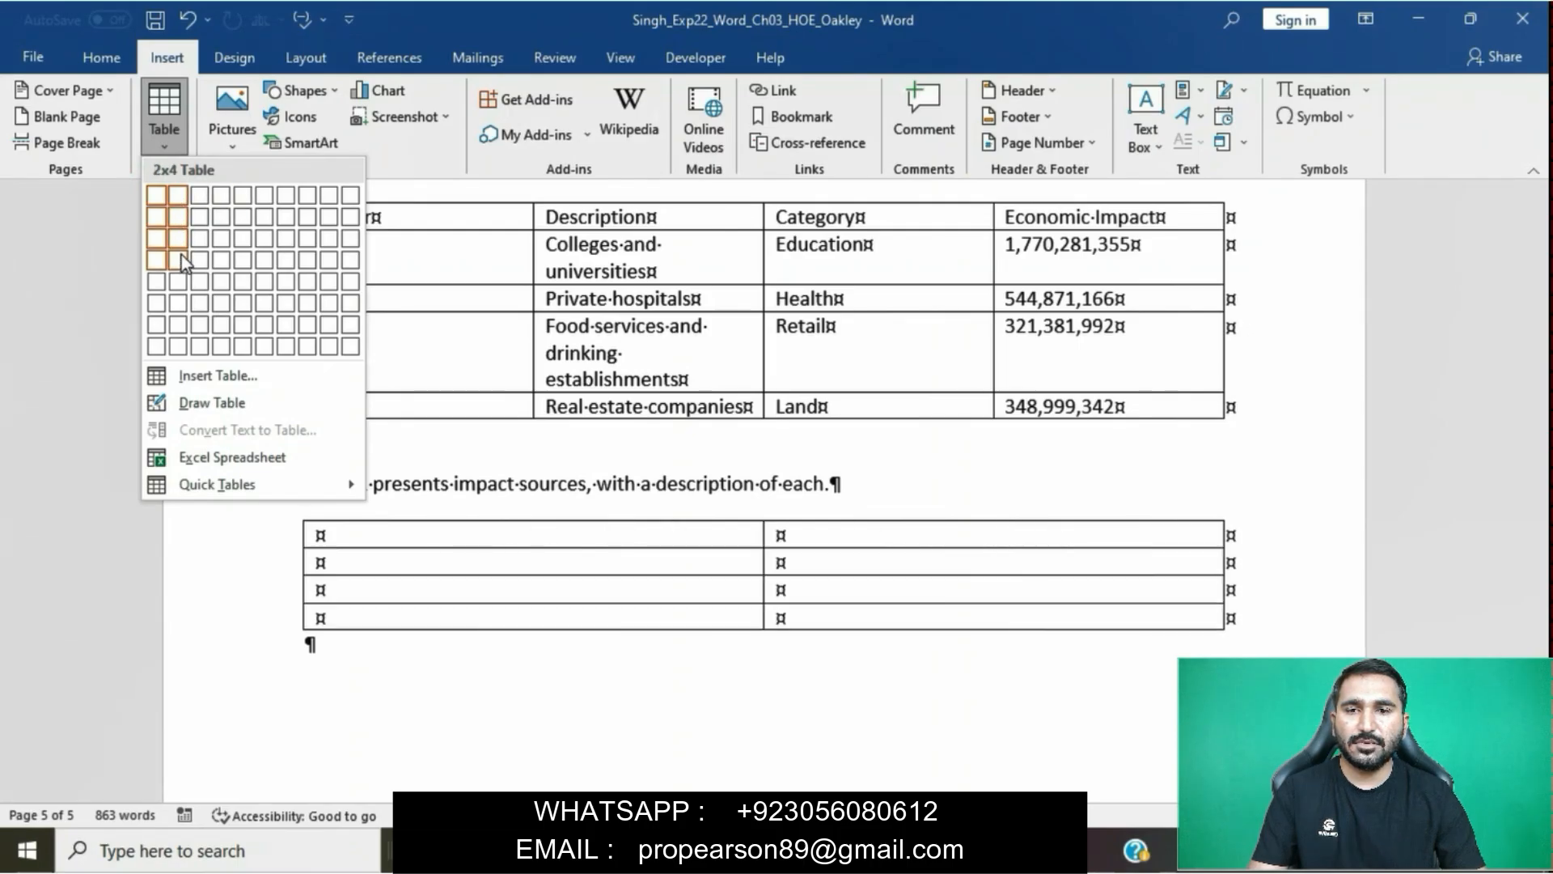
{"action": "left_click", "coordinate": [179, 281]}
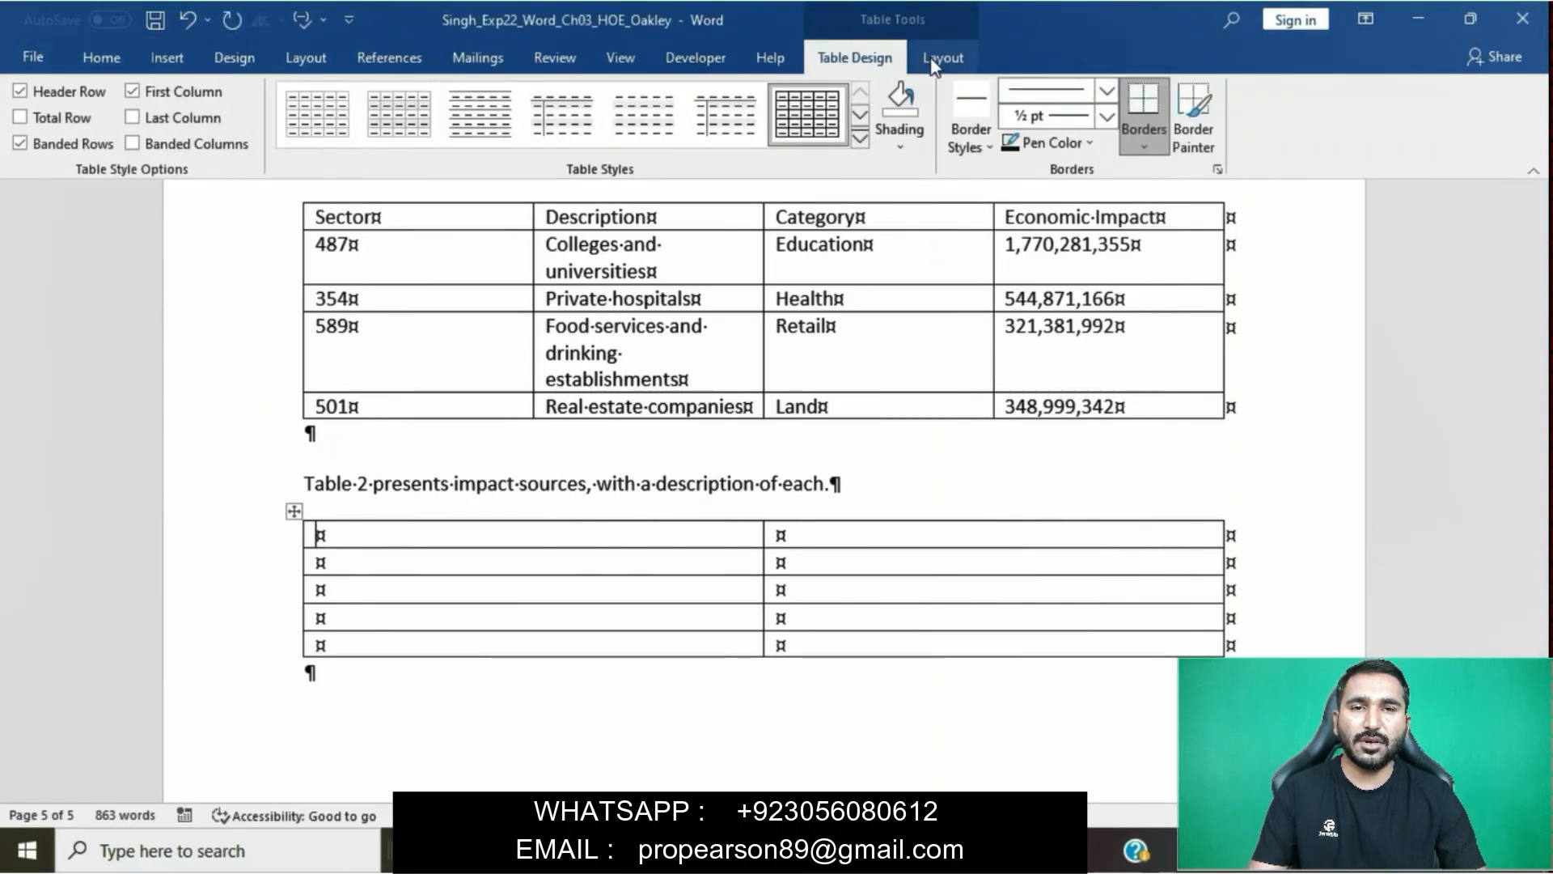
- Return to the instructions document and remove the yellow highlight from the whole step 3 instruction
{"action": "key", "text": "alt+Tab"}
{"action": "left_click", "coordinate": [315, 324]}
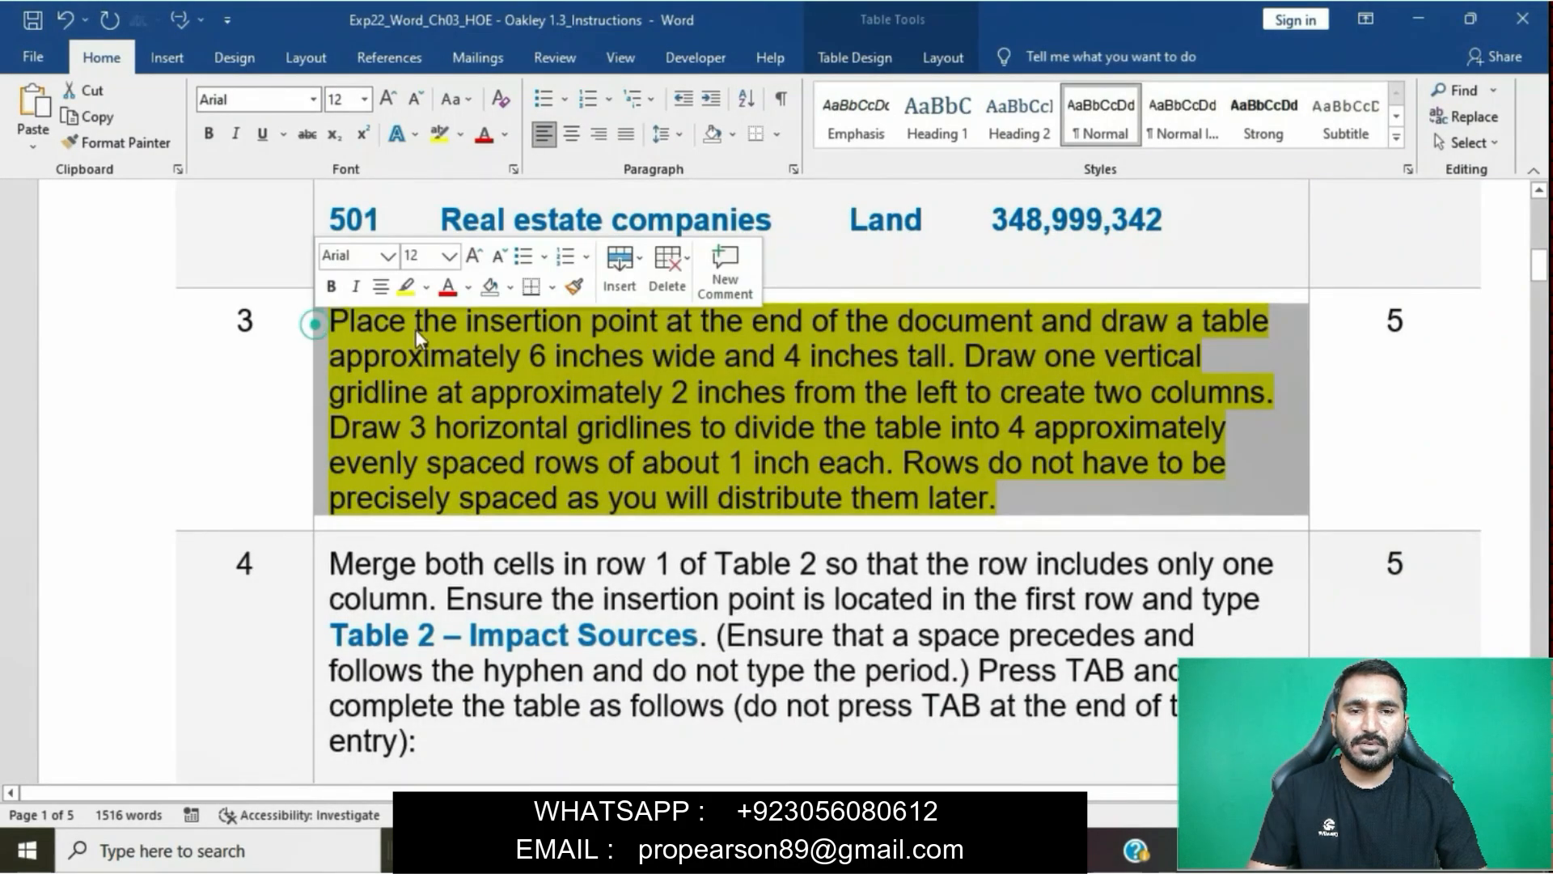
{"action": "key", "text": "Right"}
{"action": "double_click", "coordinate": [505, 429]}
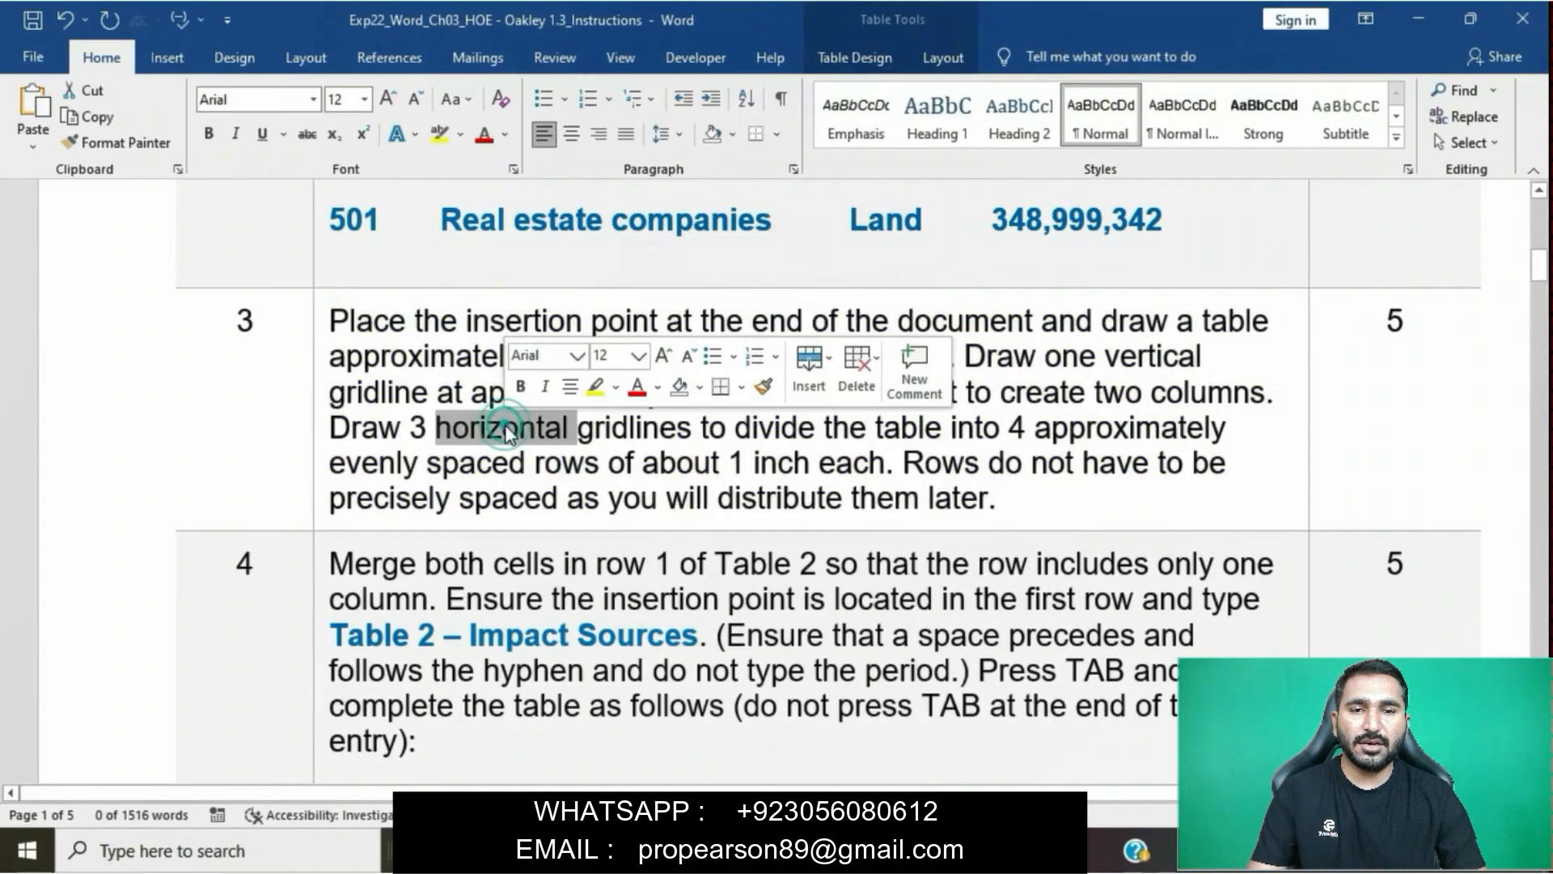
- Highlight the whole step 4 instruction, including its Table 2 entries, in yellow
{"action": "scroll", "coordinate": [506, 429], "scroll_direction": "down", "scroll_amount": 5}
{"action": "left_click", "coordinate": [320, 252]}
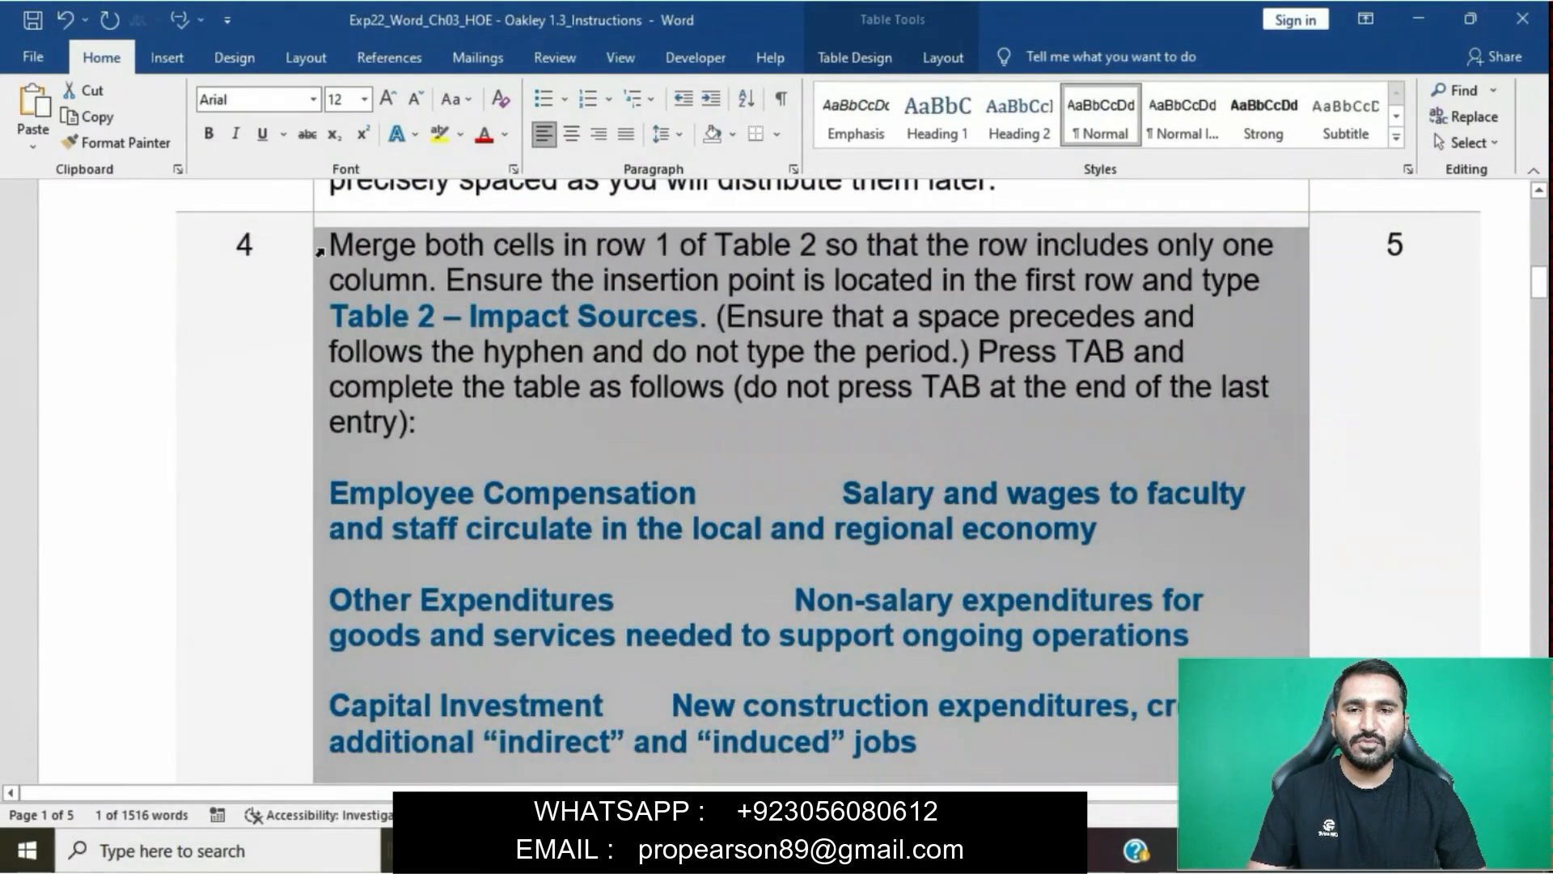
{"action": "left_click", "coordinate": [414, 221]}
{"action": "left_click", "coordinate": [571, 506]}
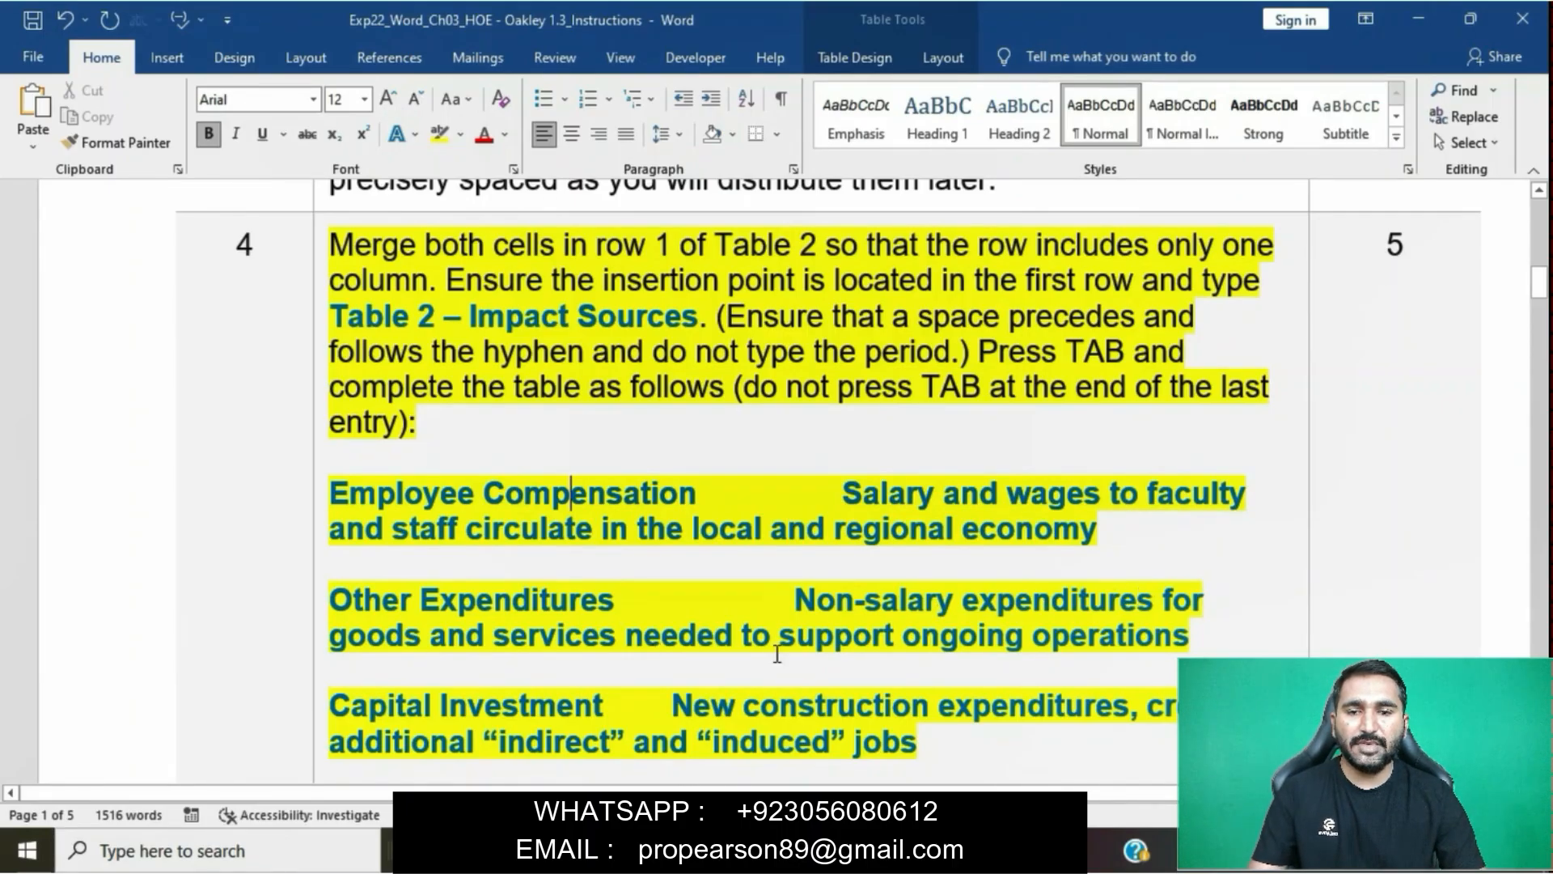
- Review the step 4 instruction, and merge both cells in the first row of Table 2 in the report document
{"action": "scroll", "coordinate": [1124, 642], "scroll_direction": "down", "scroll_amount": 3}
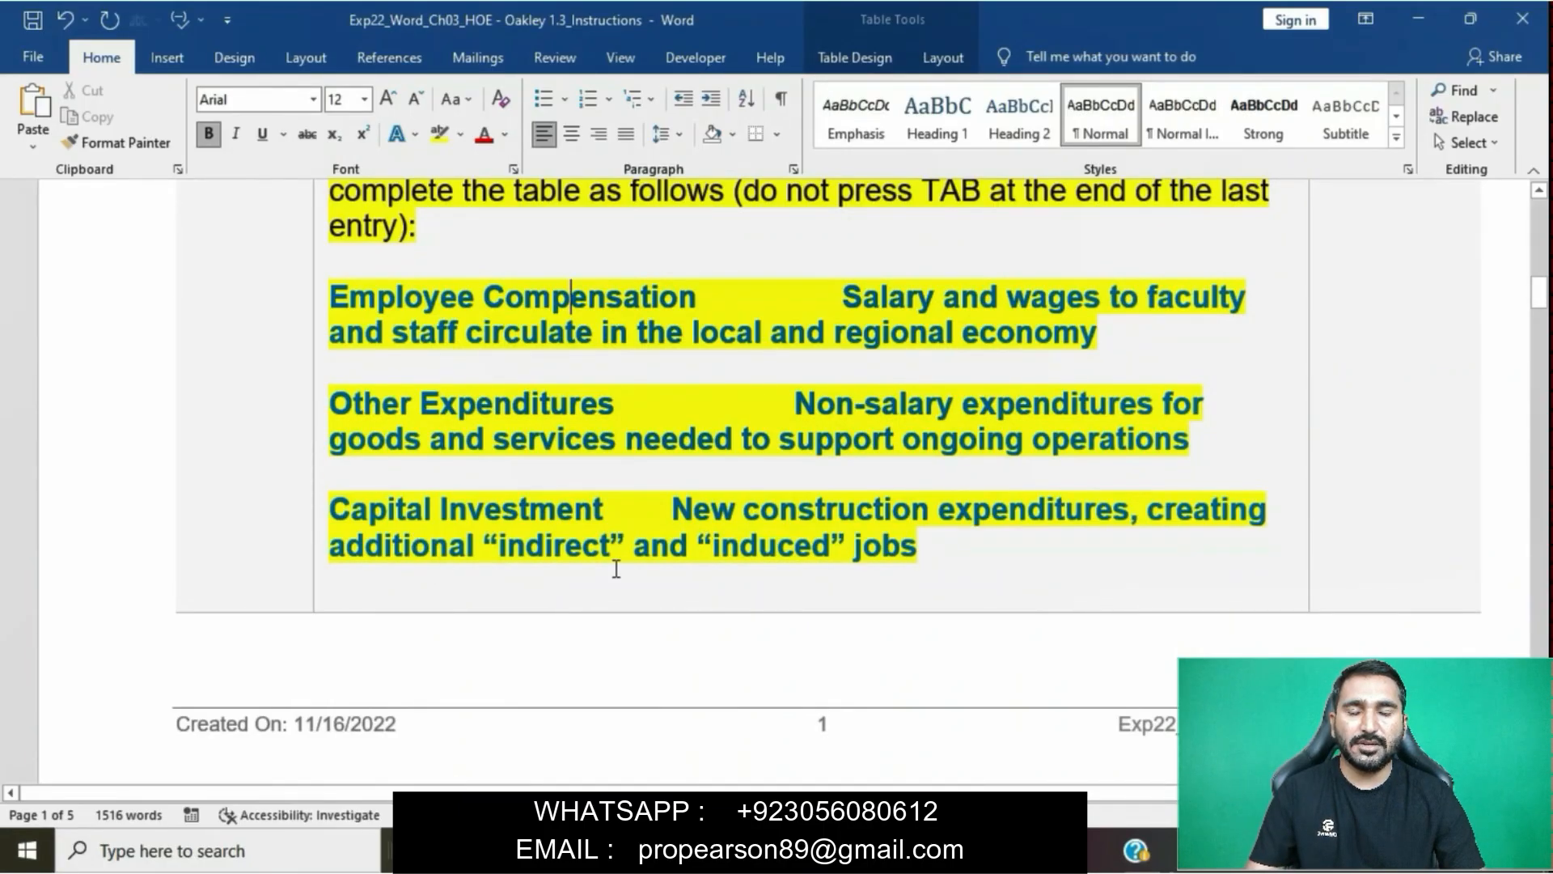
{"action": "scroll", "coordinate": [812, 569], "scroll_direction": "up", "scroll_amount": 7}
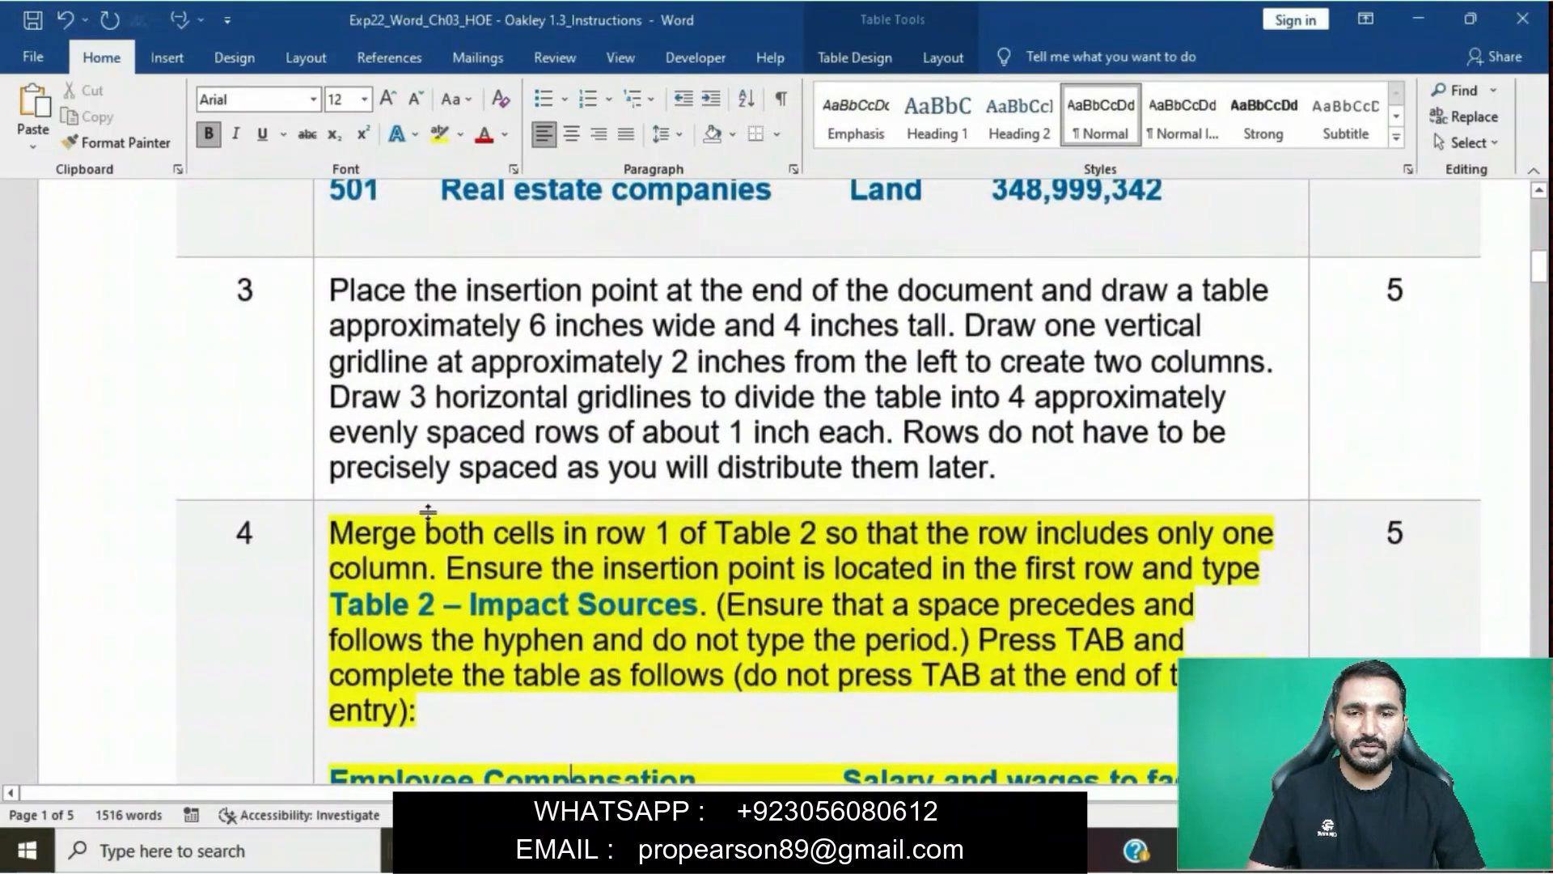
{"action": "left_click_drag", "start_coordinate": [333, 532], "coordinate": [835, 550]}
{"action": "mouse_move", "coordinate": [712, 849]}
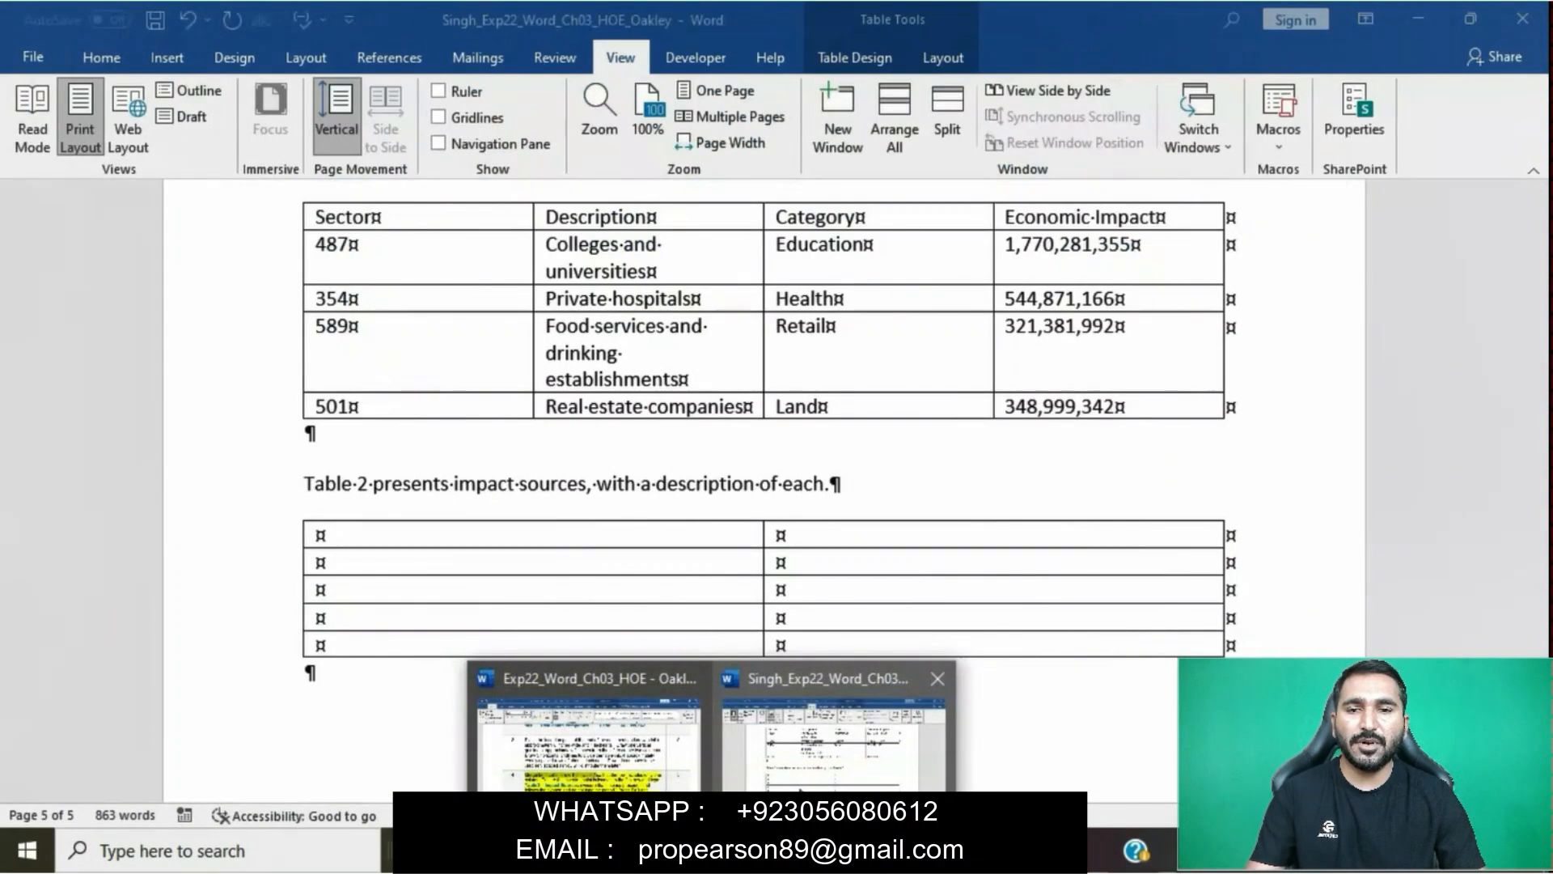
{"action": "left_click", "coordinate": [799, 783]}
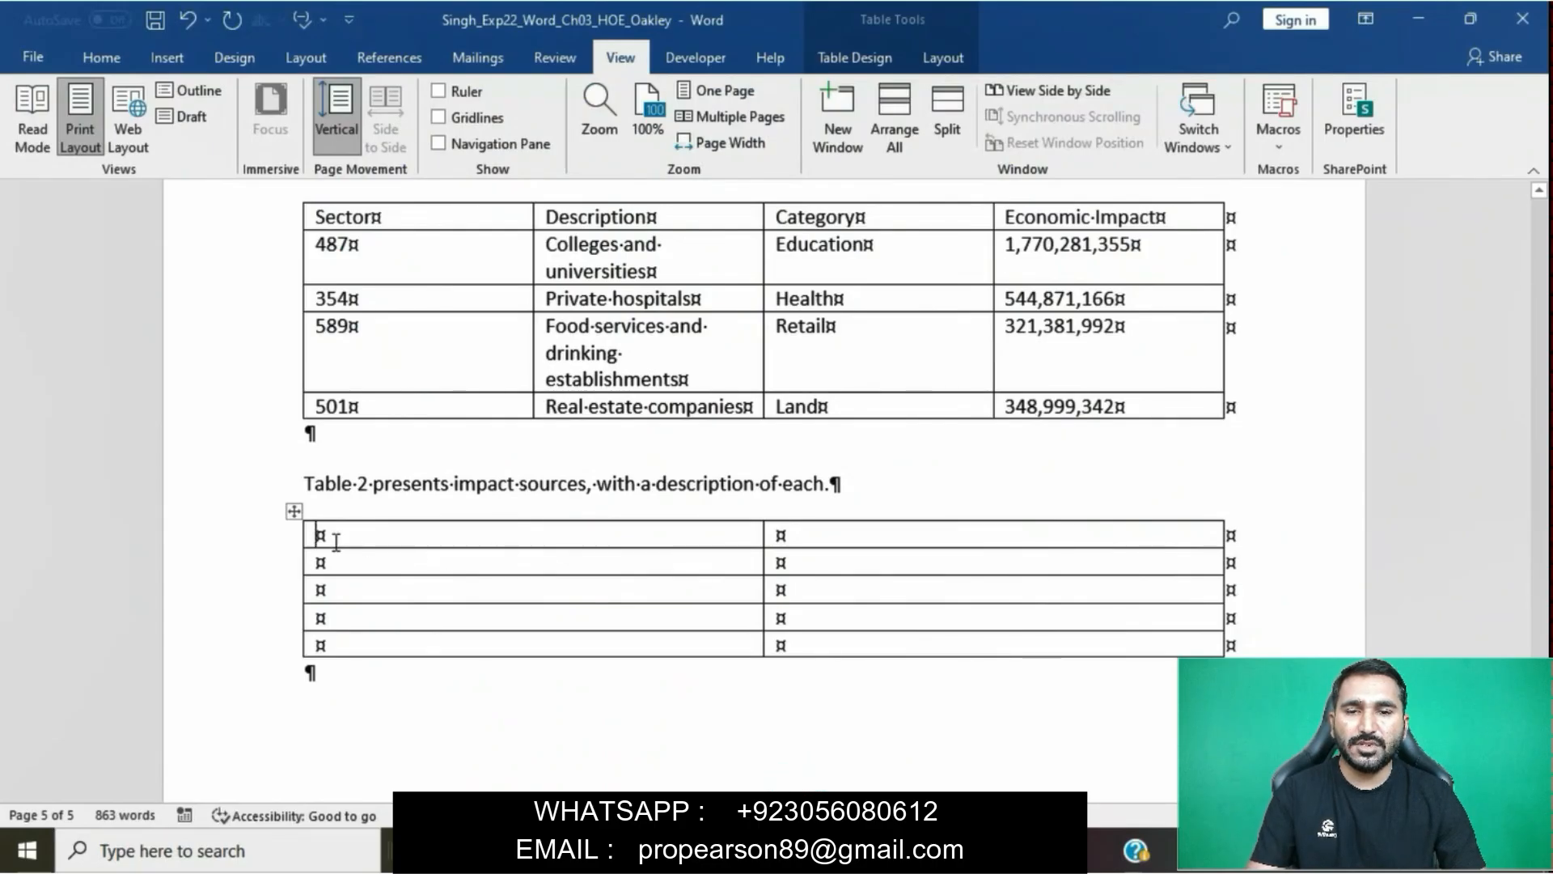
{"action": "left_click", "coordinate": [310, 539]}
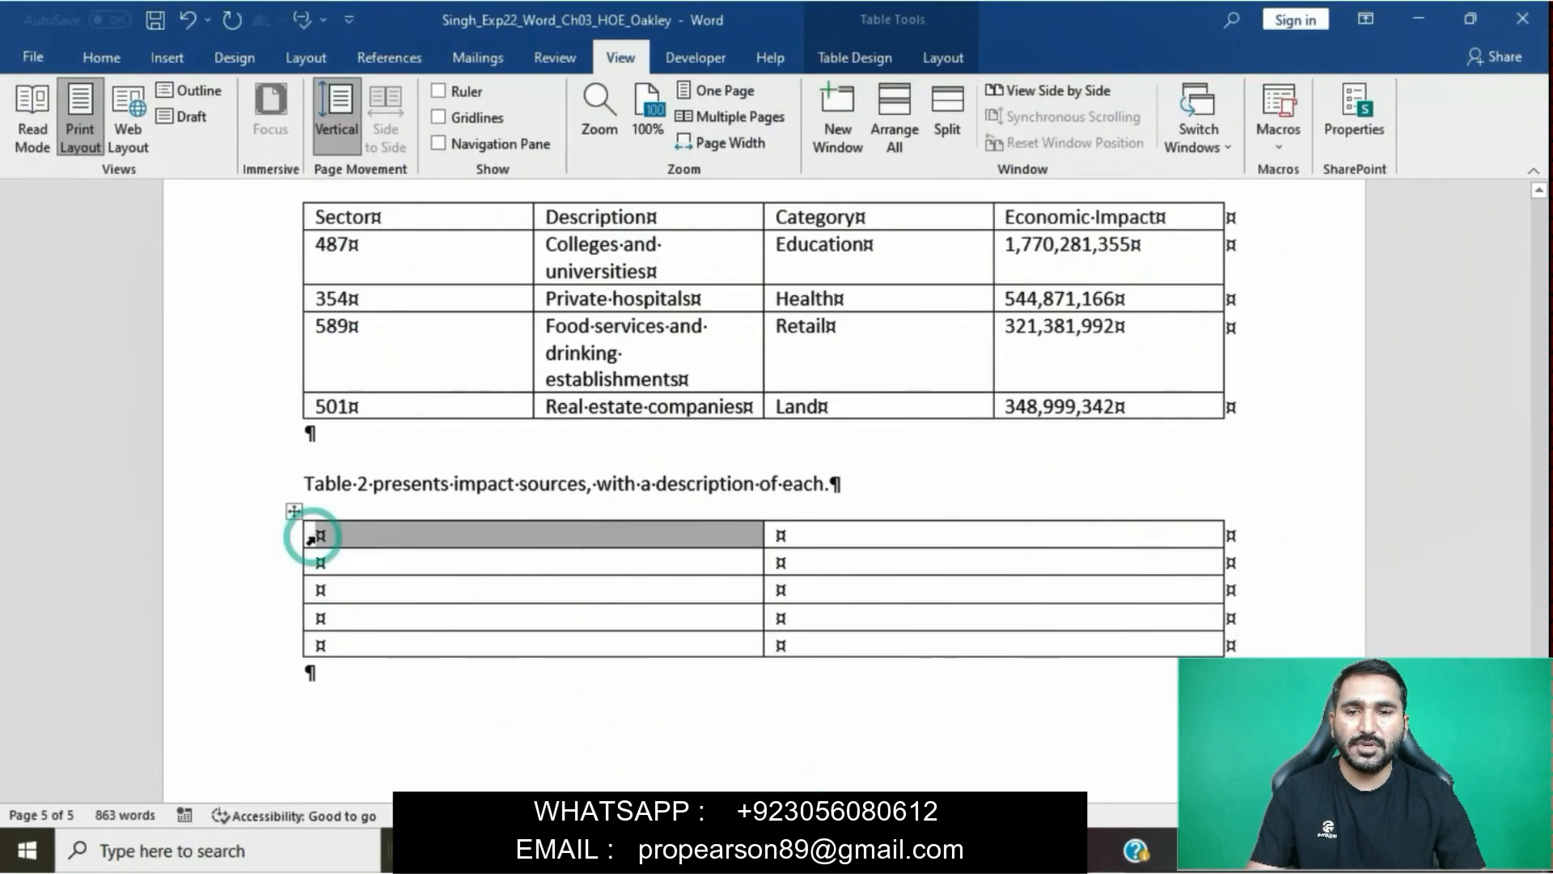
{"action": "left_click", "coordinate": [319, 536]}
{"action": "left_click_drag", "start_coordinate": [321, 535], "coordinate": [871, 537]}
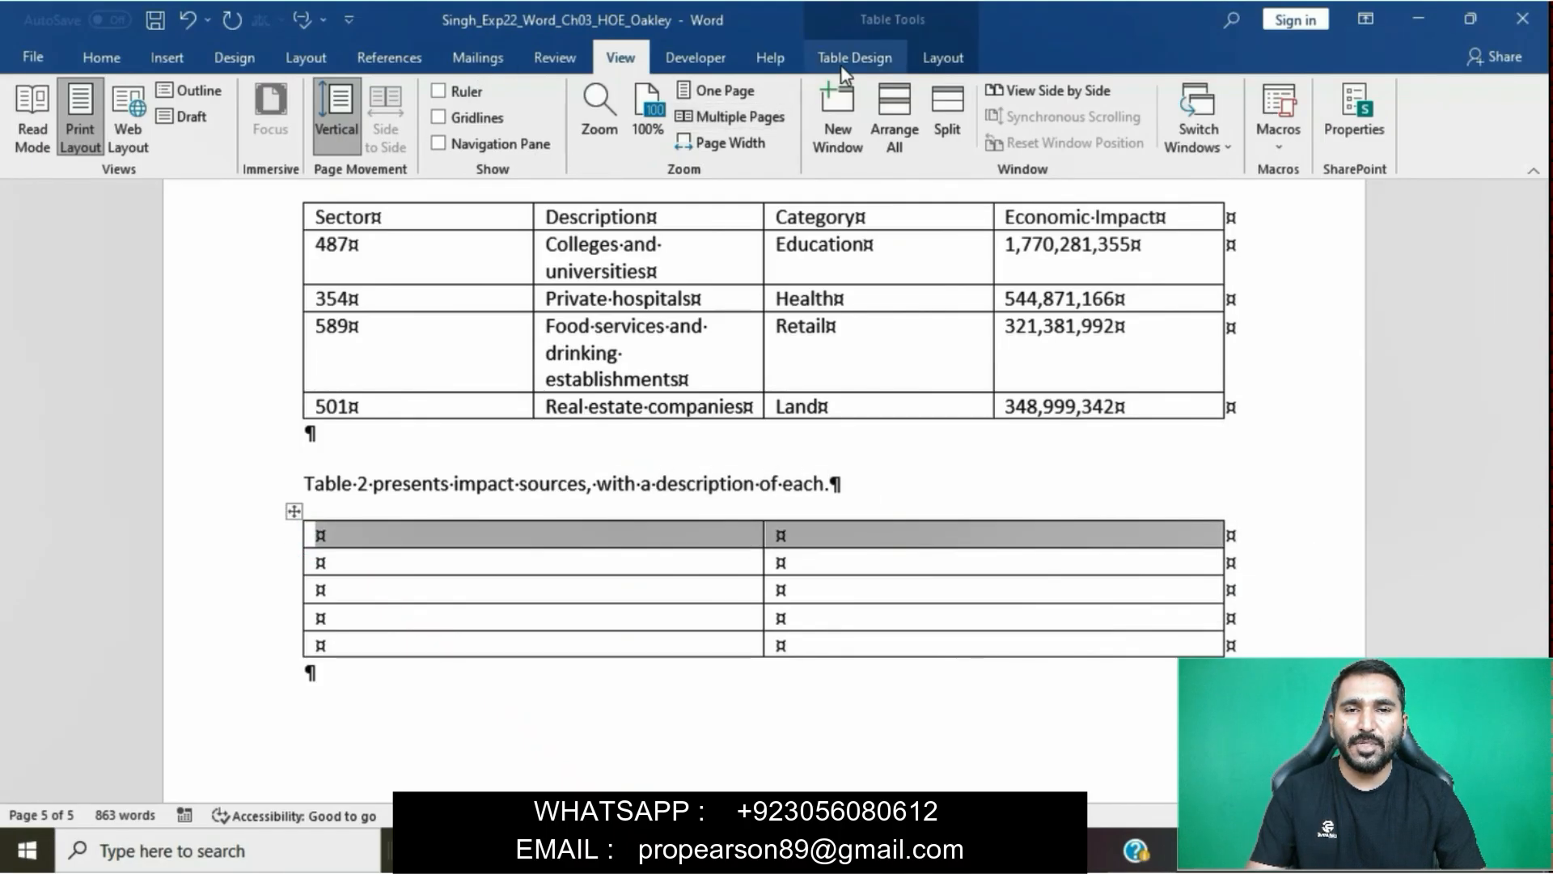
{"action": "left_click", "coordinate": [943, 57]}
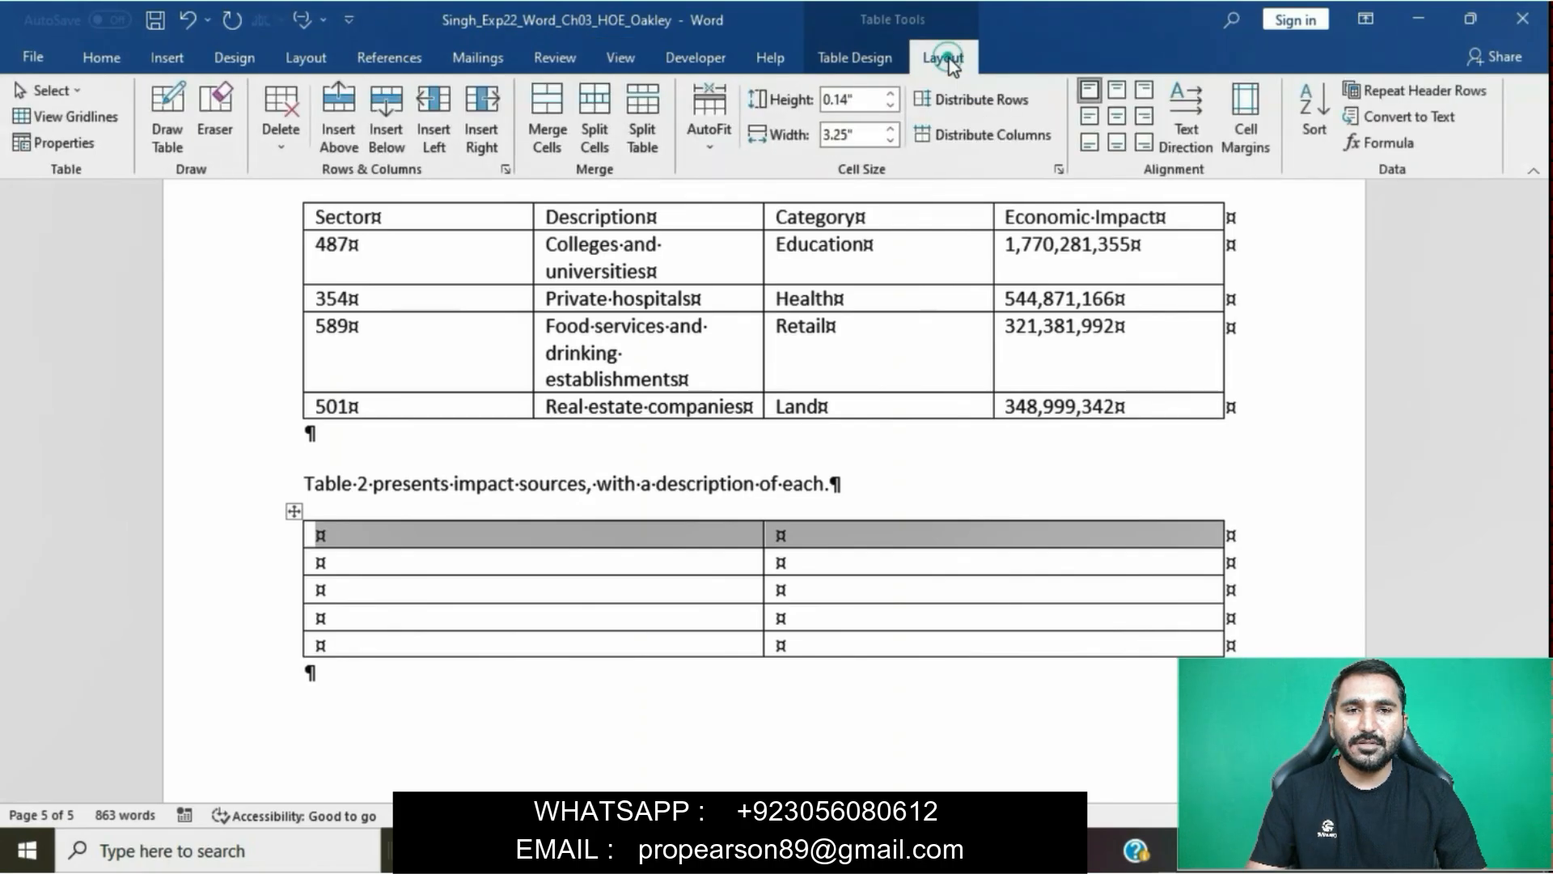
{"action": "left_click", "coordinate": [548, 112]}
- Copy the title "Table 2 – Impact Sources" from the step 4 instruction into Table 2's merged first row without its source formatting
{"action": "mouse_move", "coordinate": [712, 851]}
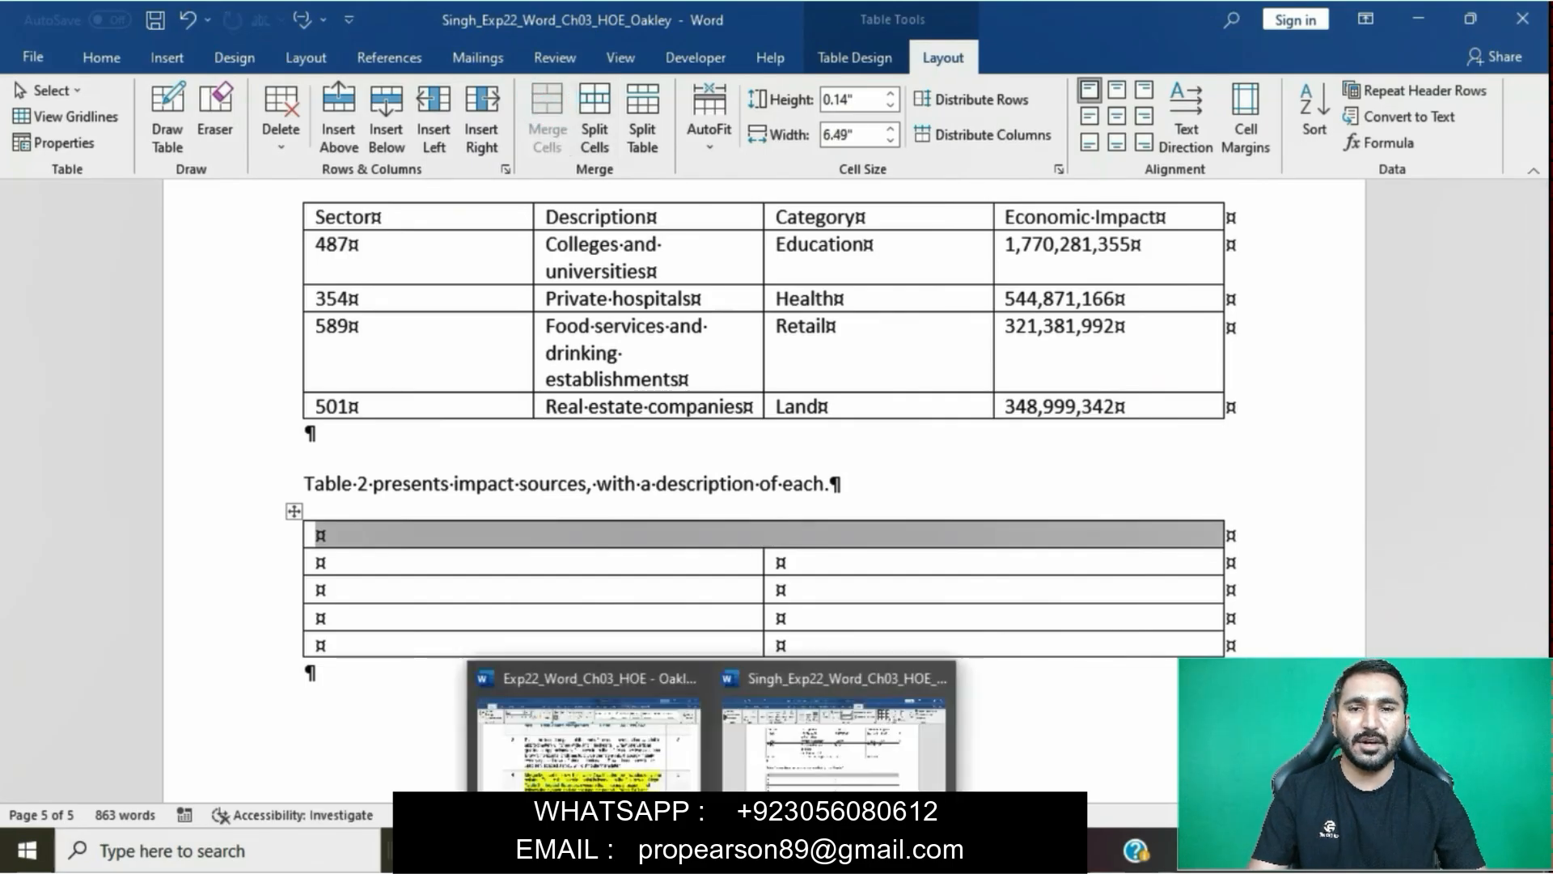
{"action": "left_click", "coordinate": [658, 765]}
{"action": "left_click", "coordinate": [545, 562]}
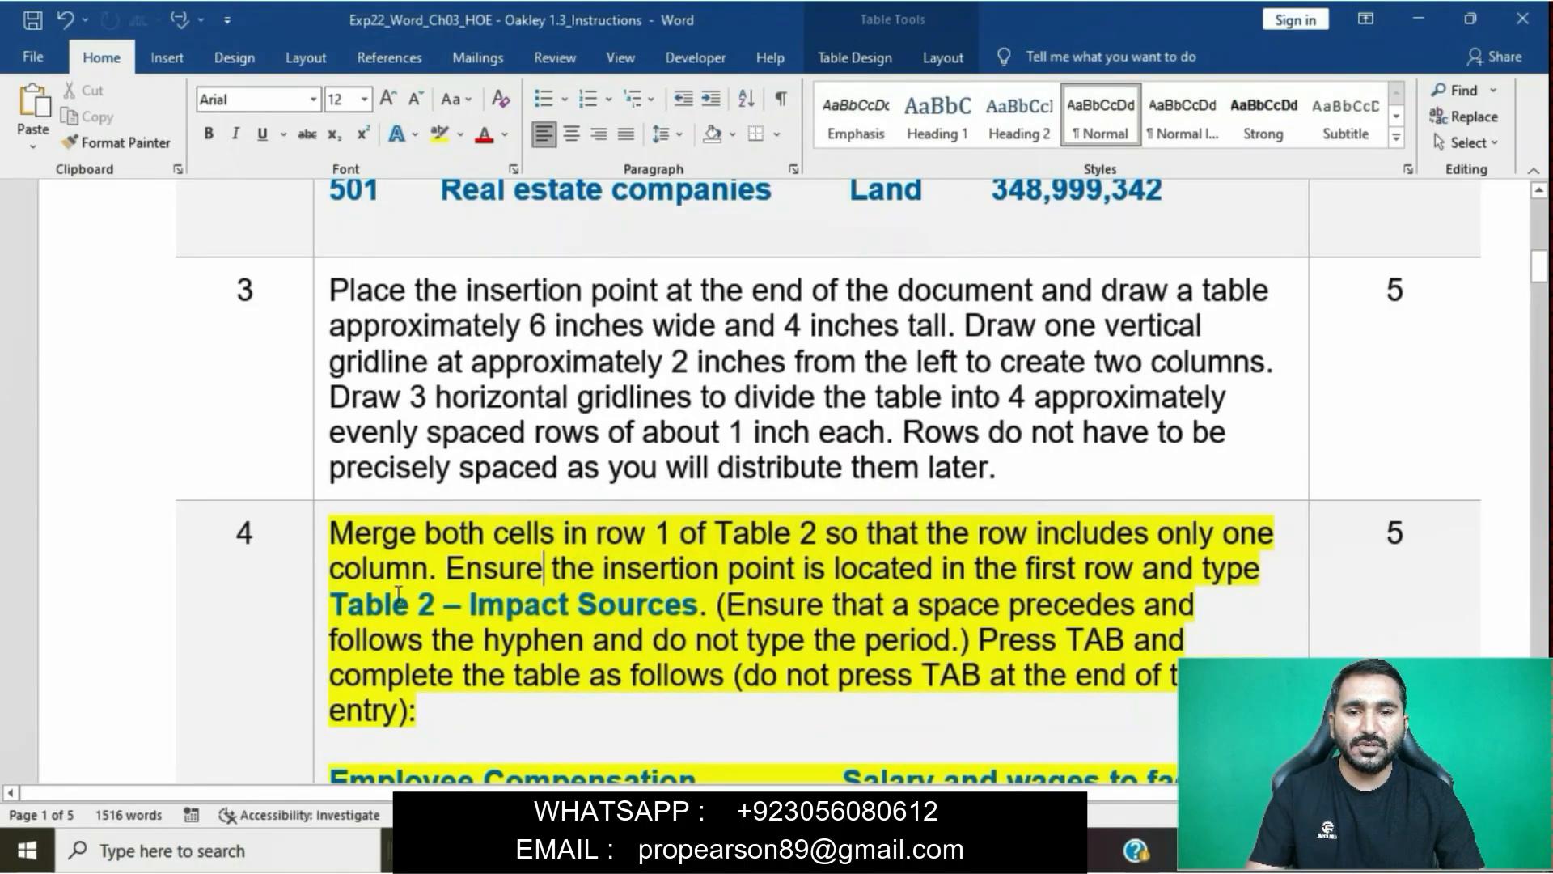
{"action": "left_click_drag", "start_coordinate": [331, 603], "coordinate": [654, 607]}
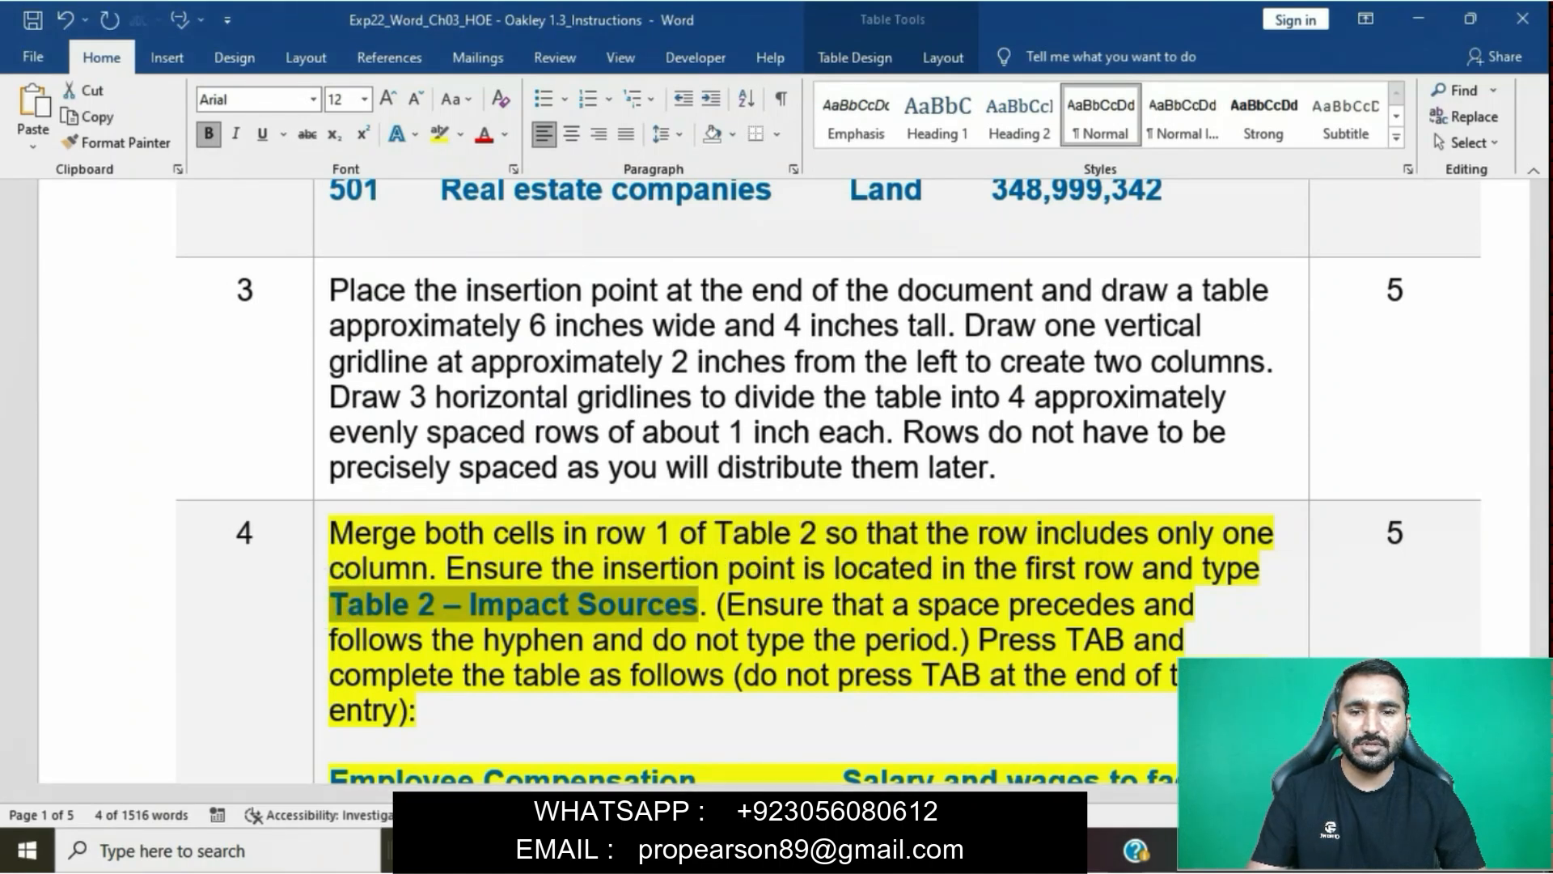
{"action": "mouse_move", "coordinate": [712, 851]}
{"action": "left_click", "coordinate": [842, 748]}
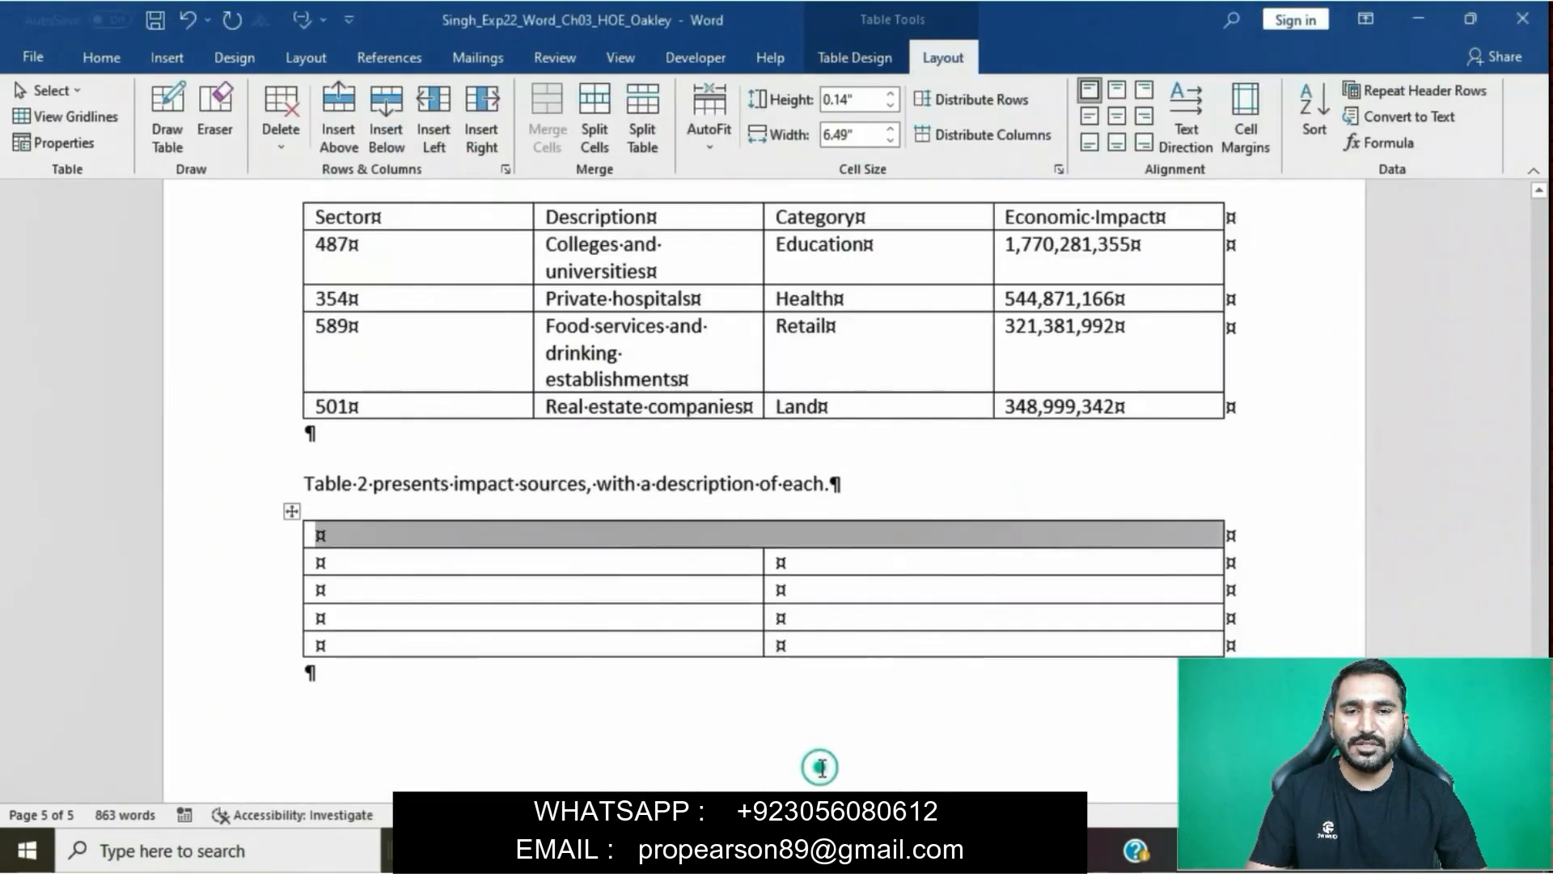
{"action": "left_click", "coordinate": [602, 536]}
{"action": "type", "text": "Table 2 — Impact Sources"}
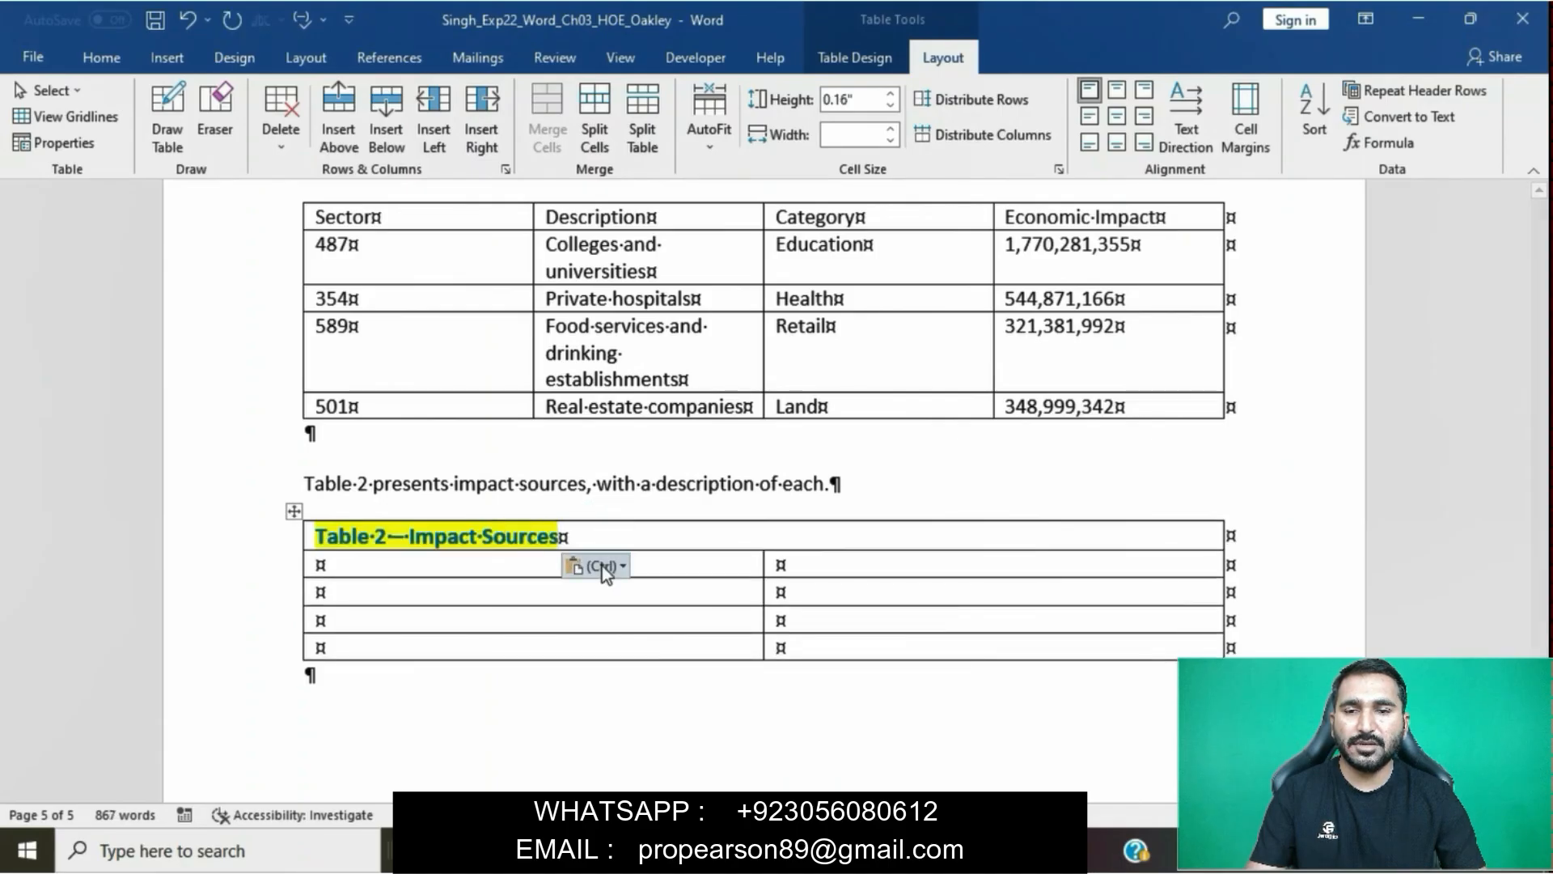
{"action": "left_click", "coordinate": [603, 566]}
{"action": "left_click", "coordinate": [717, 623]}
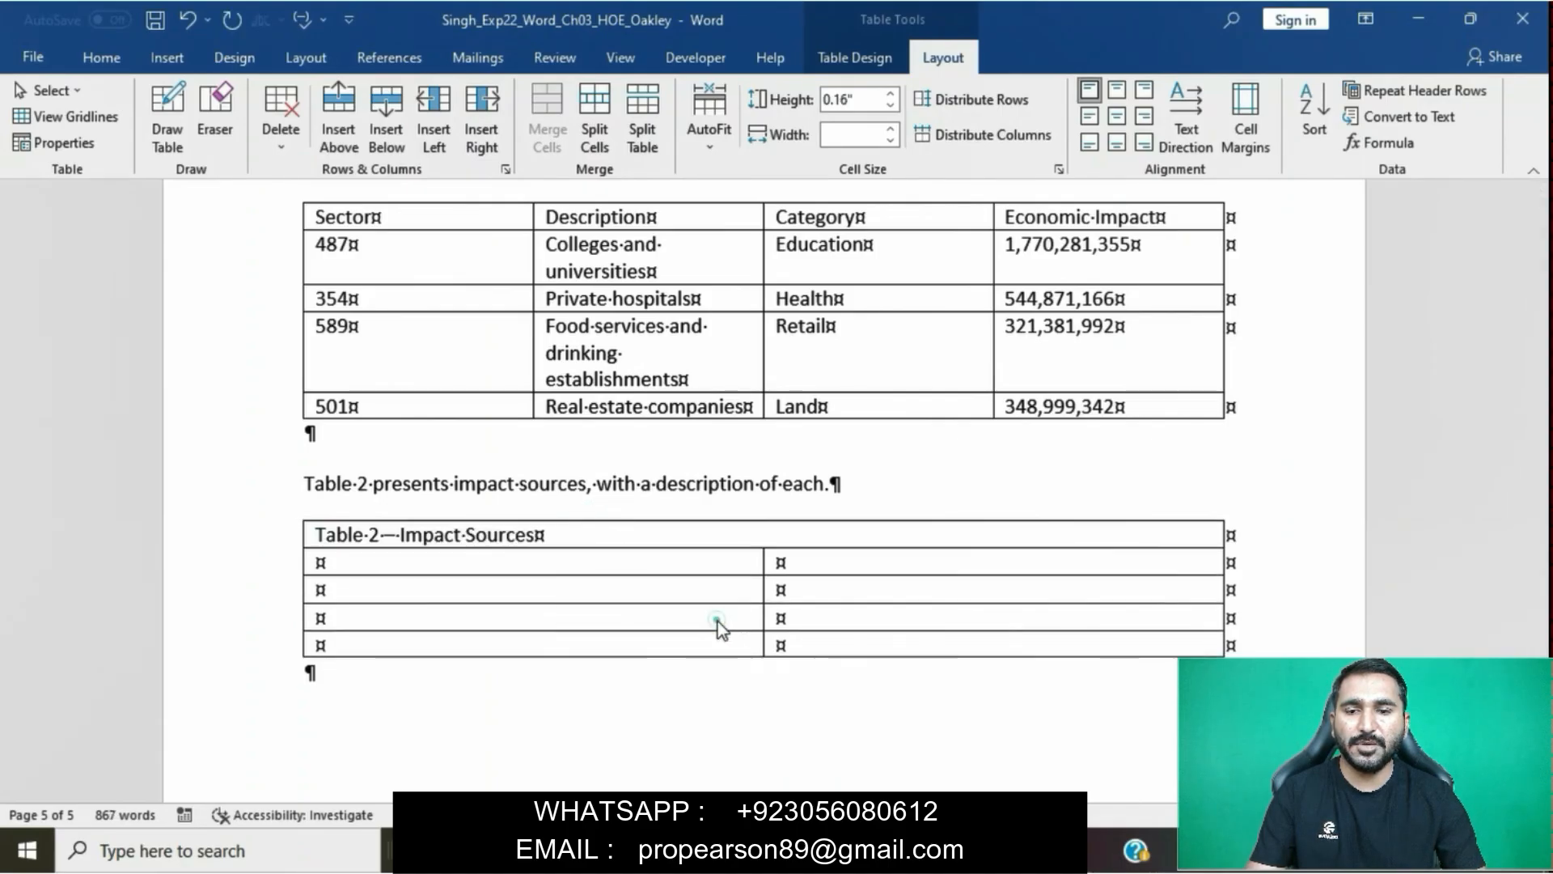
- Check the Table 2 title in the report against the hyphen spacing and period requirements in step 4
{"action": "mouse_move", "coordinate": [712, 851]}
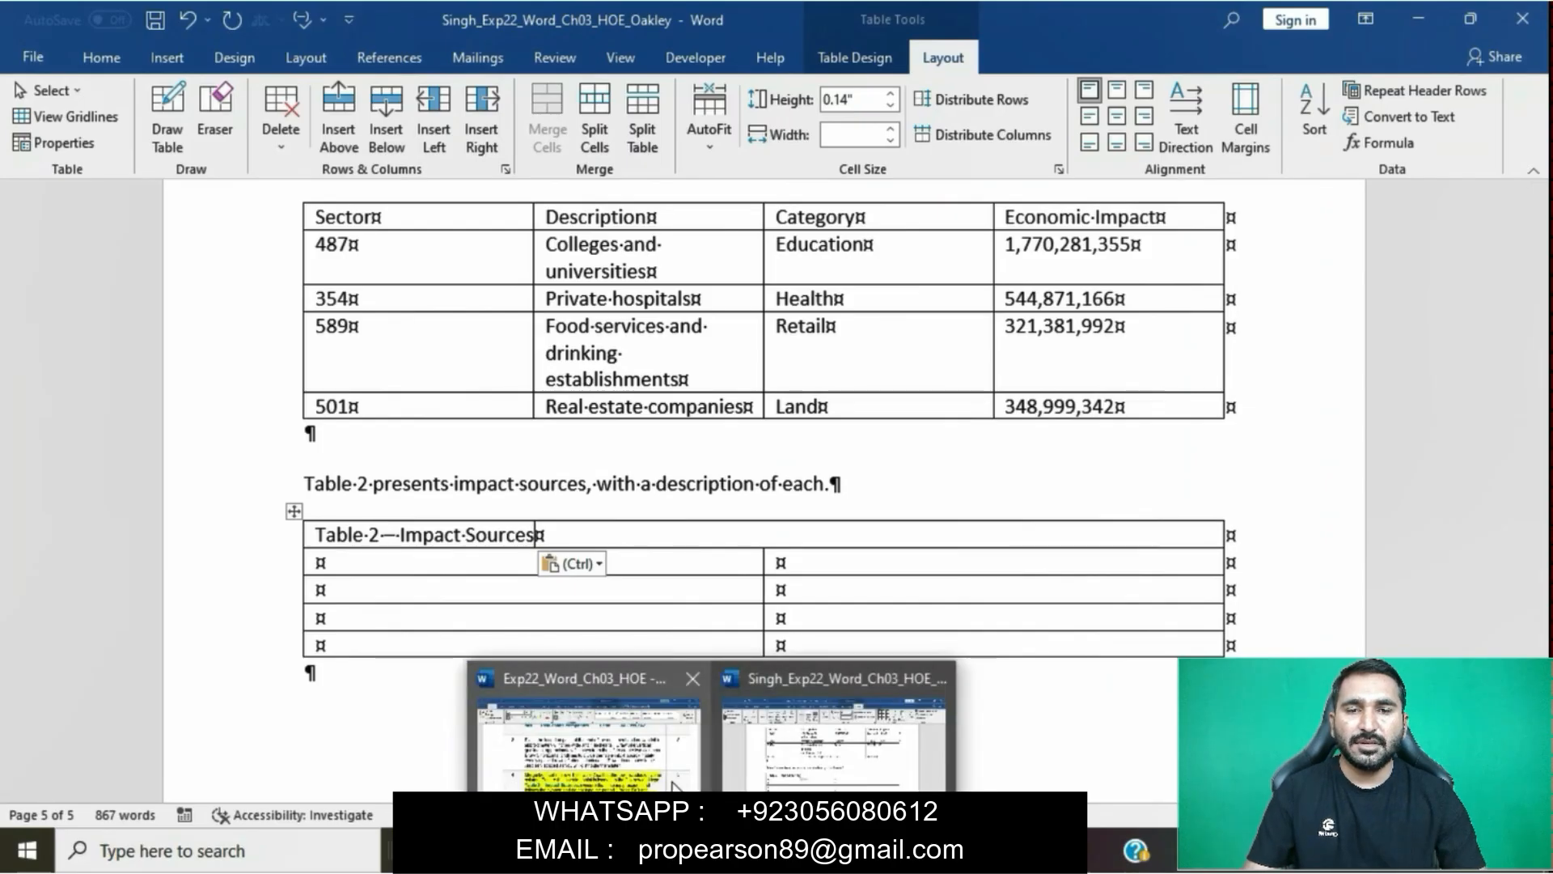
{"action": "left_click", "coordinate": [674, 775]}
{"action": "left_click", "coordinate": [651, 651]}
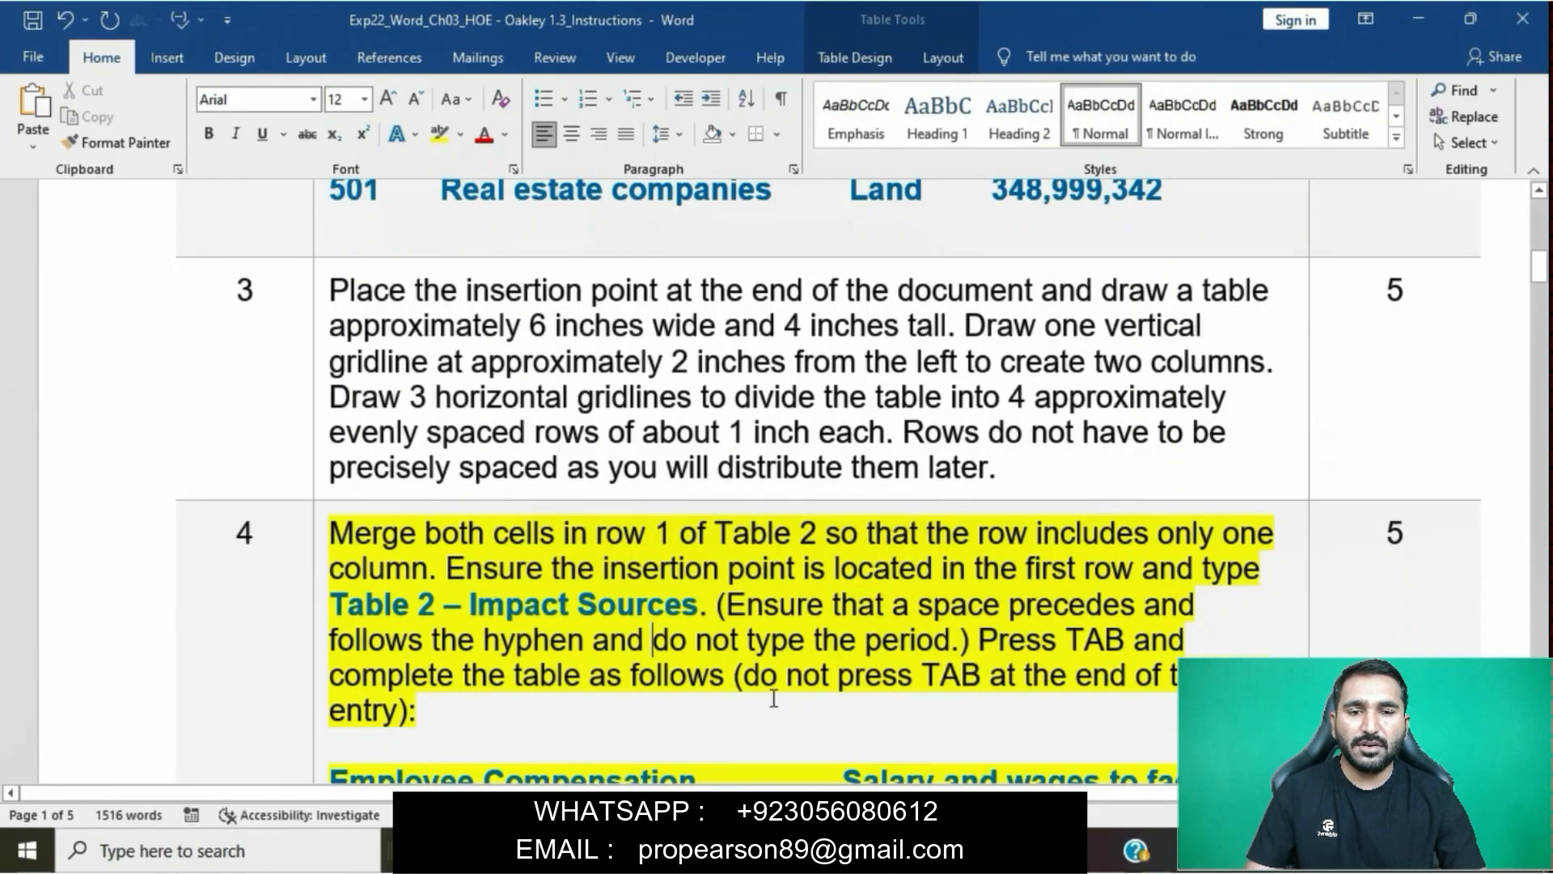
{"action": "mouse_move", "coordinate": [712, 852]}
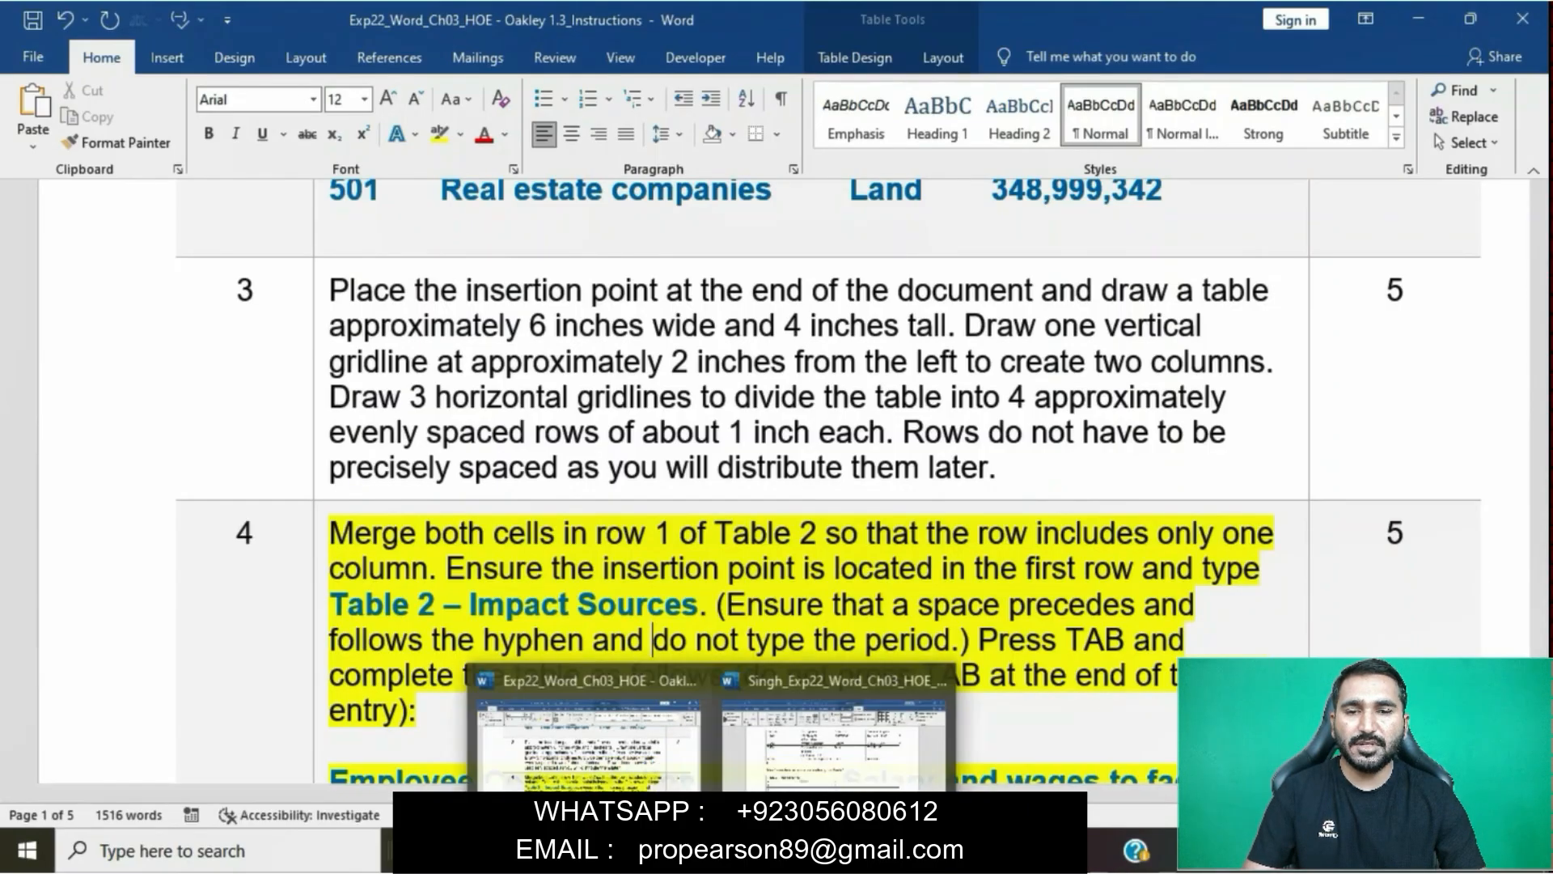
{"action": "left_click", "coordinate": [801, 775]}
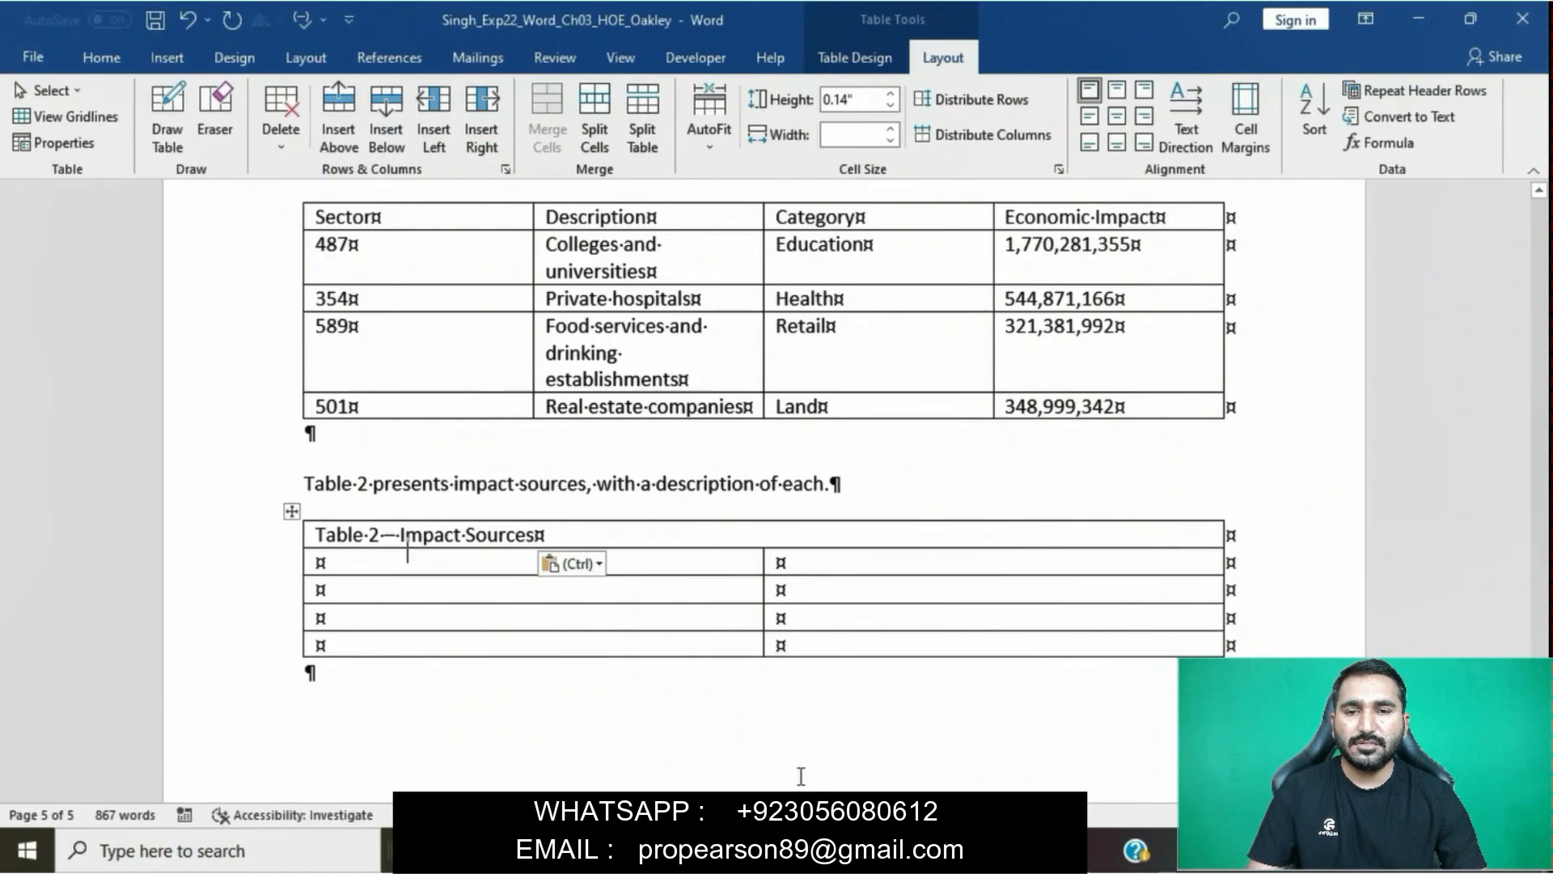
- Copy "Employee Compensation" from the step 4 instruction into the first cell of Table 2's second row, without its source formatting
{"action": "mouse_move", "coordinate": [712, 851]}
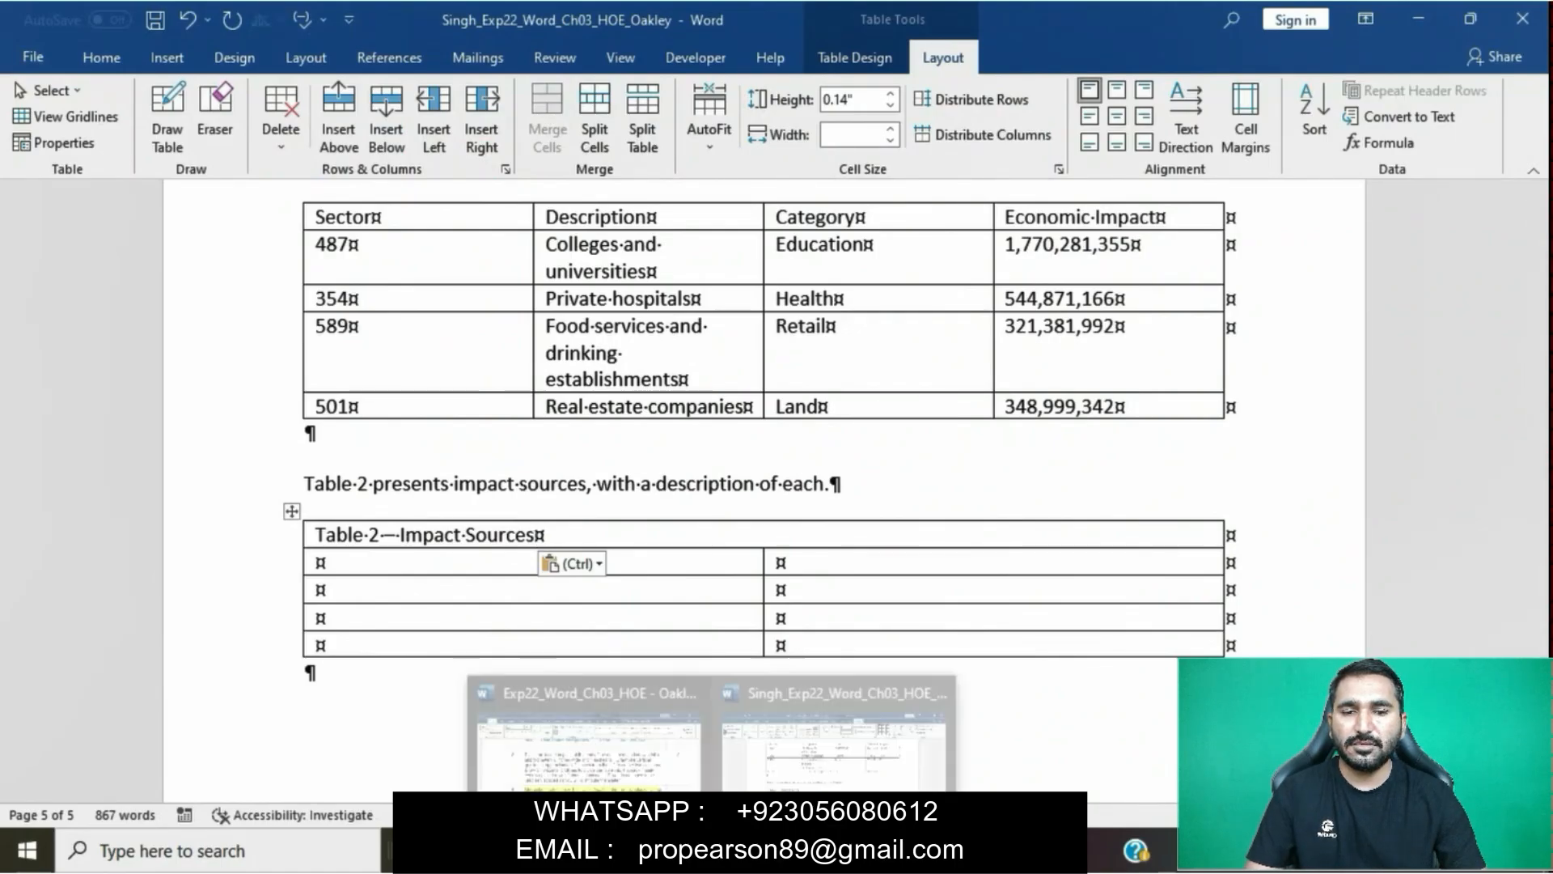
{"action": "left_click", "coordinate": [578, 756]}
{"action": "left_click", "coordinate": [635, 616]}
{"action": "scroll", "coordinate": [636, 620], "scroll_direction": "down", "scroll_amount": 3}
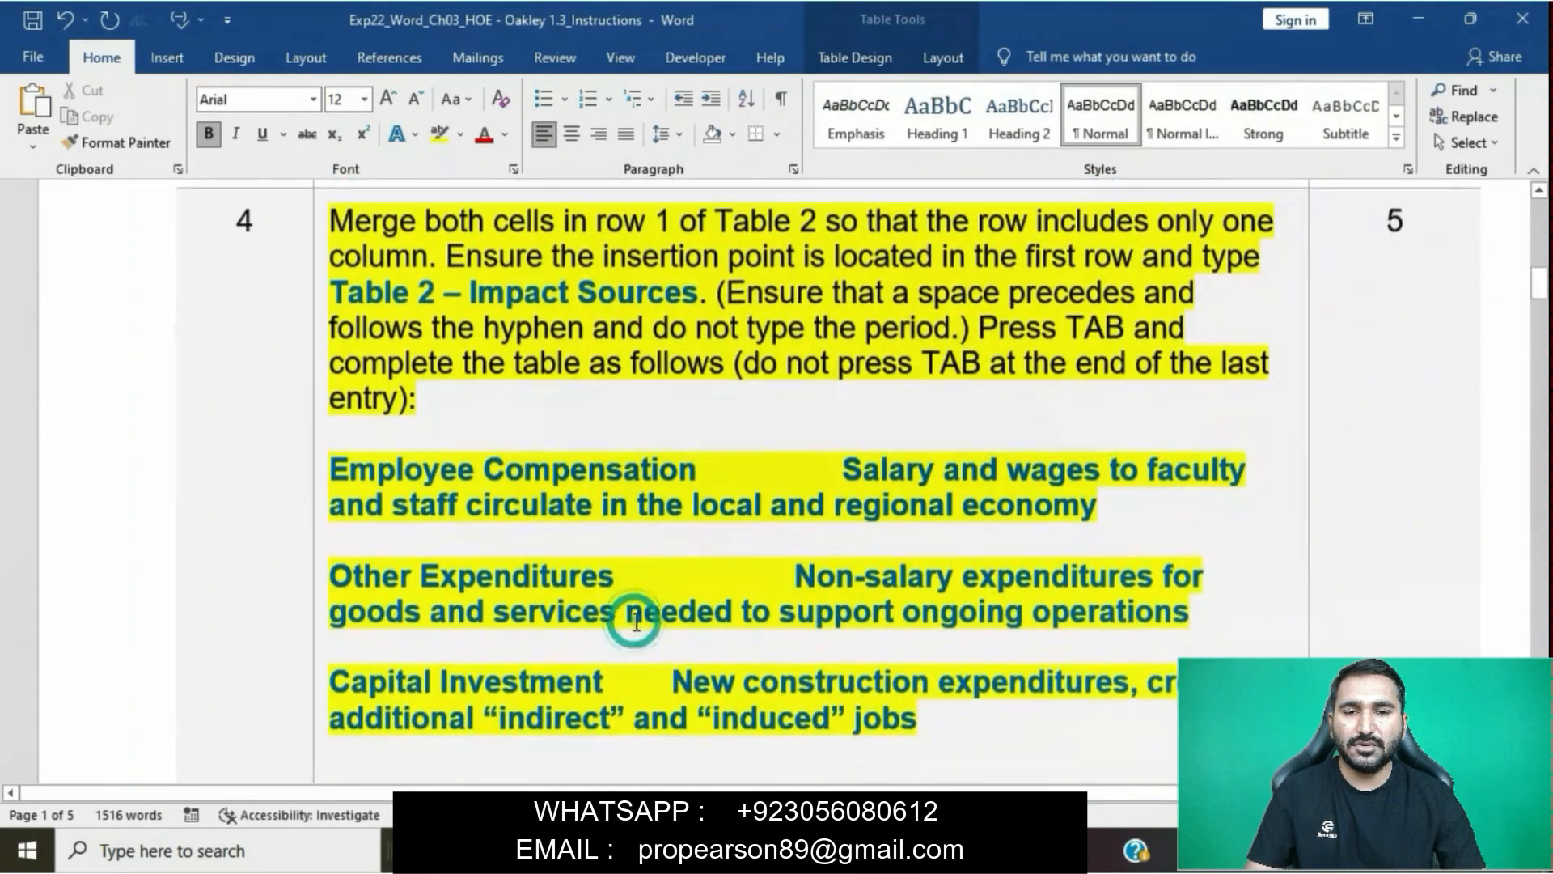
{"action": "left_click_drag", "start_coordinate": [333, 468], "coordinate": [704, 476]}
{"action": "key", "text": "ctrl+c"}
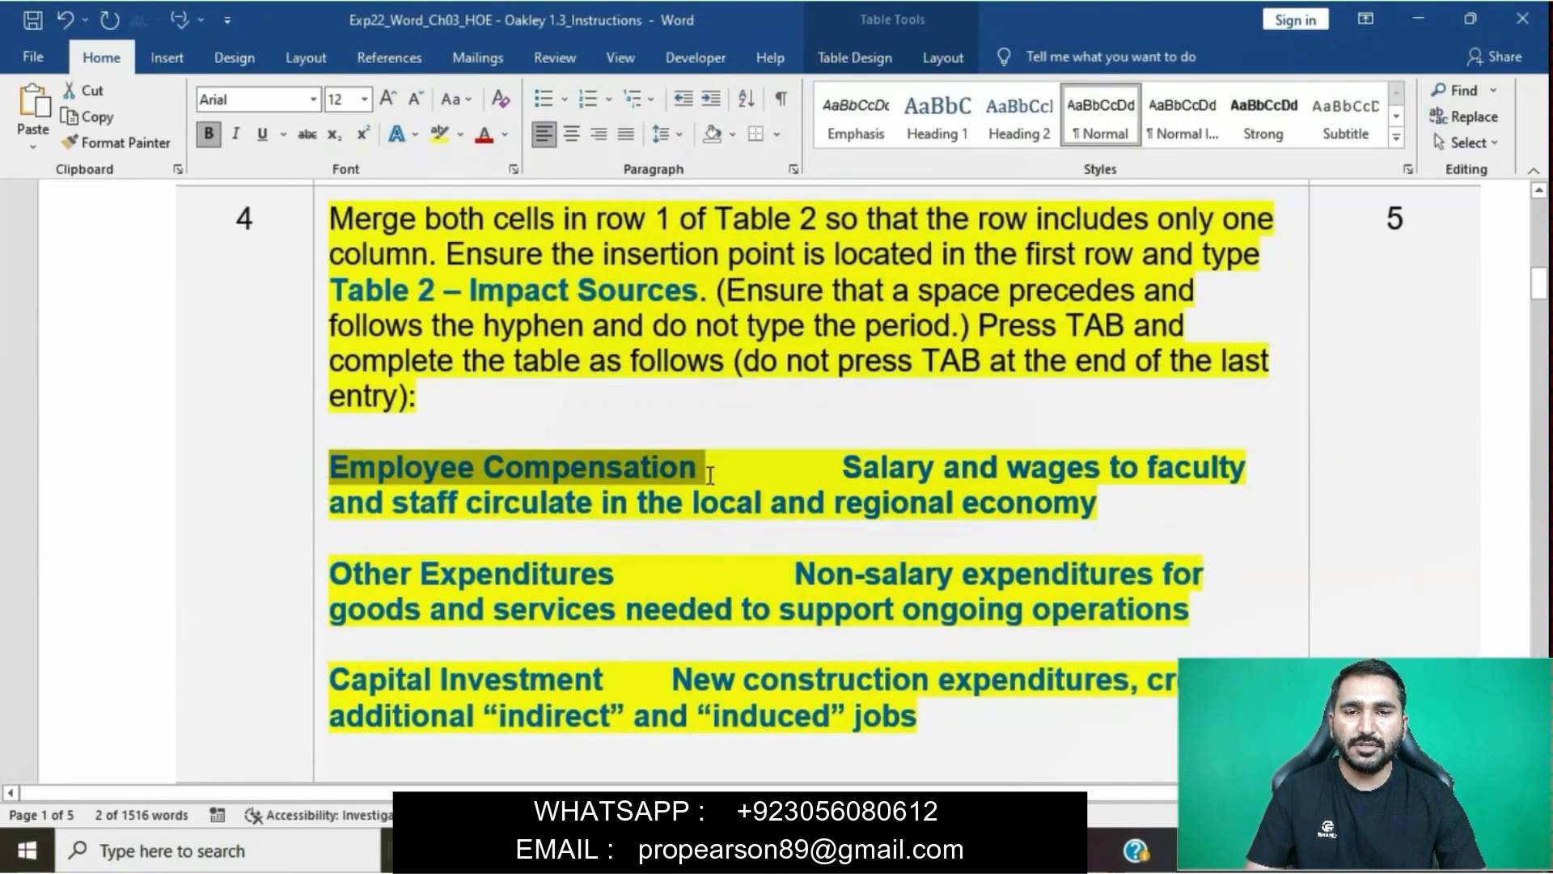
{"action": "mouse_move", "coordinate": [714, 851]}
{"action": "left_click", "coordinate": [805, 767]}
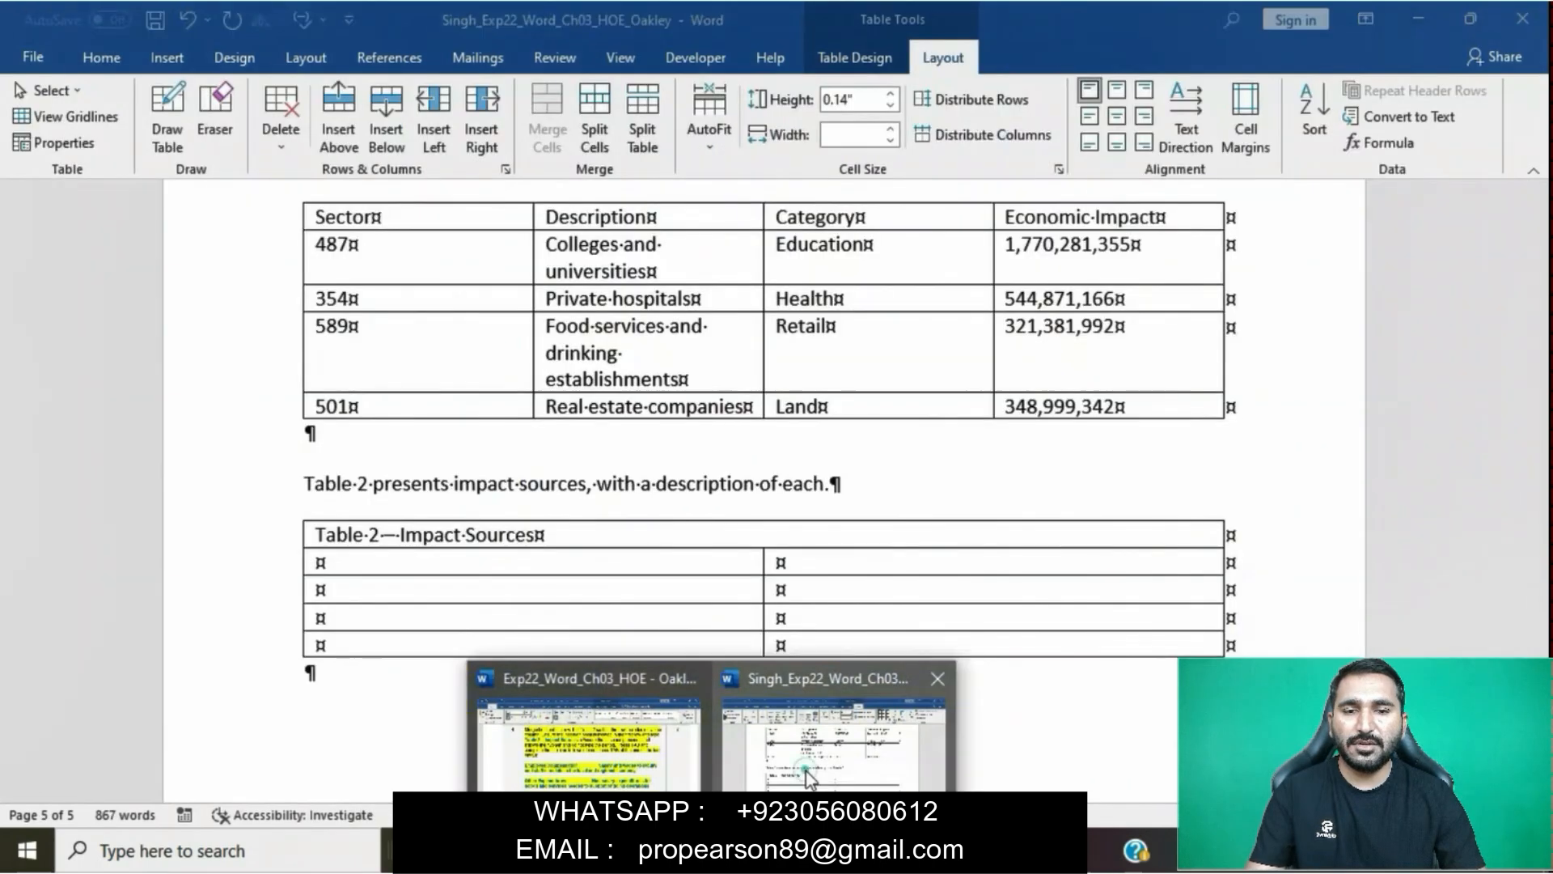
{"action": "left_click", "coordinate": [439, 583]}
{"action": "key", "text": "ctrl+v"}
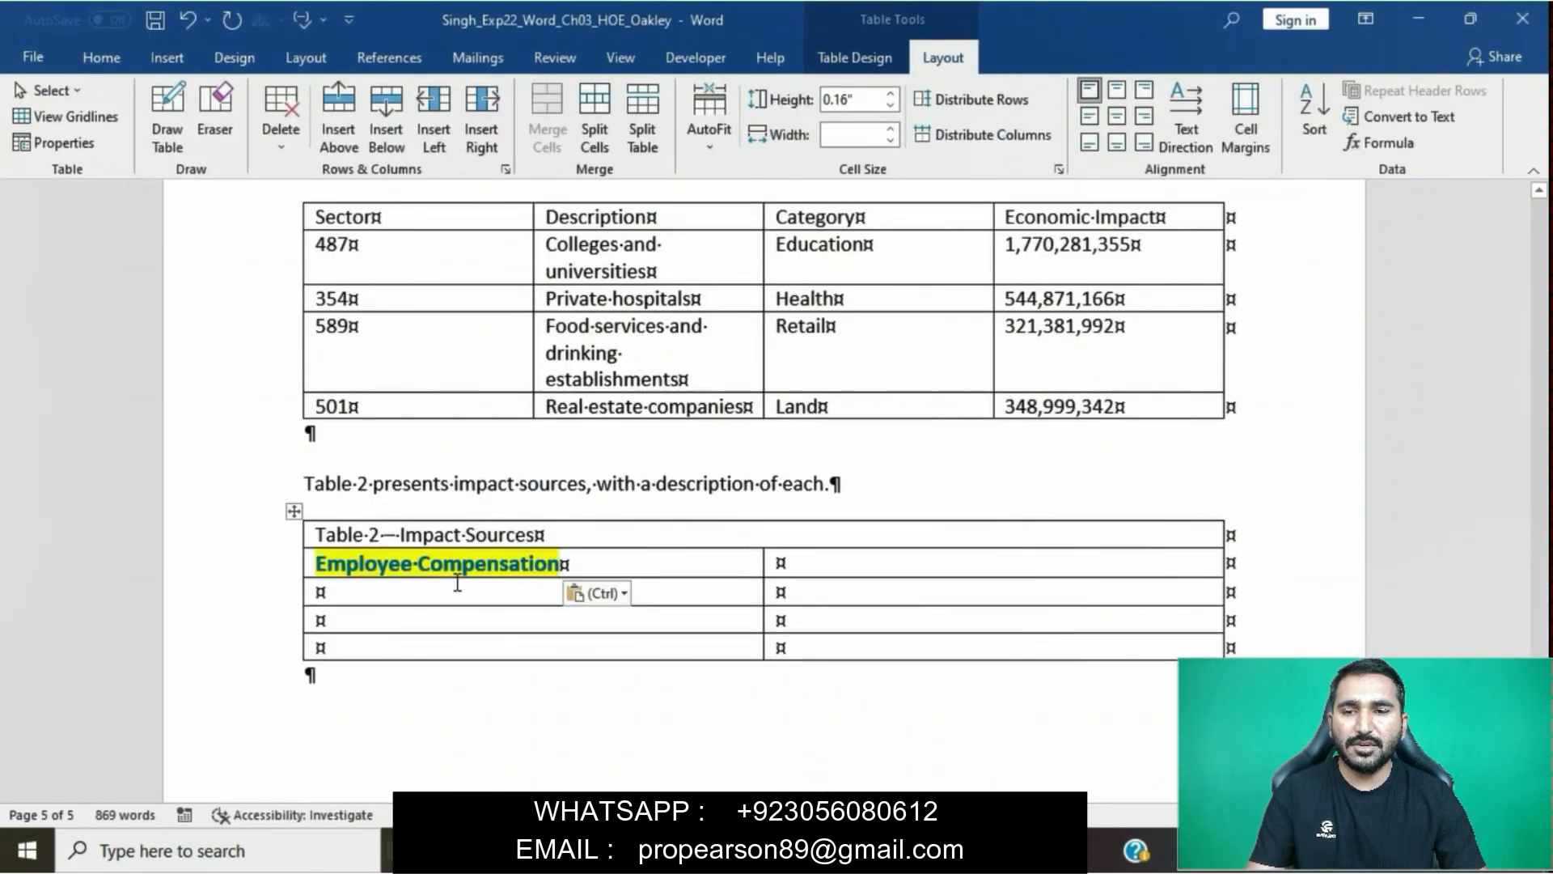
{"action": "left_click", "coordinate": [616, 596]}
{"action": "left_click", "coordinate": [717, 652]}
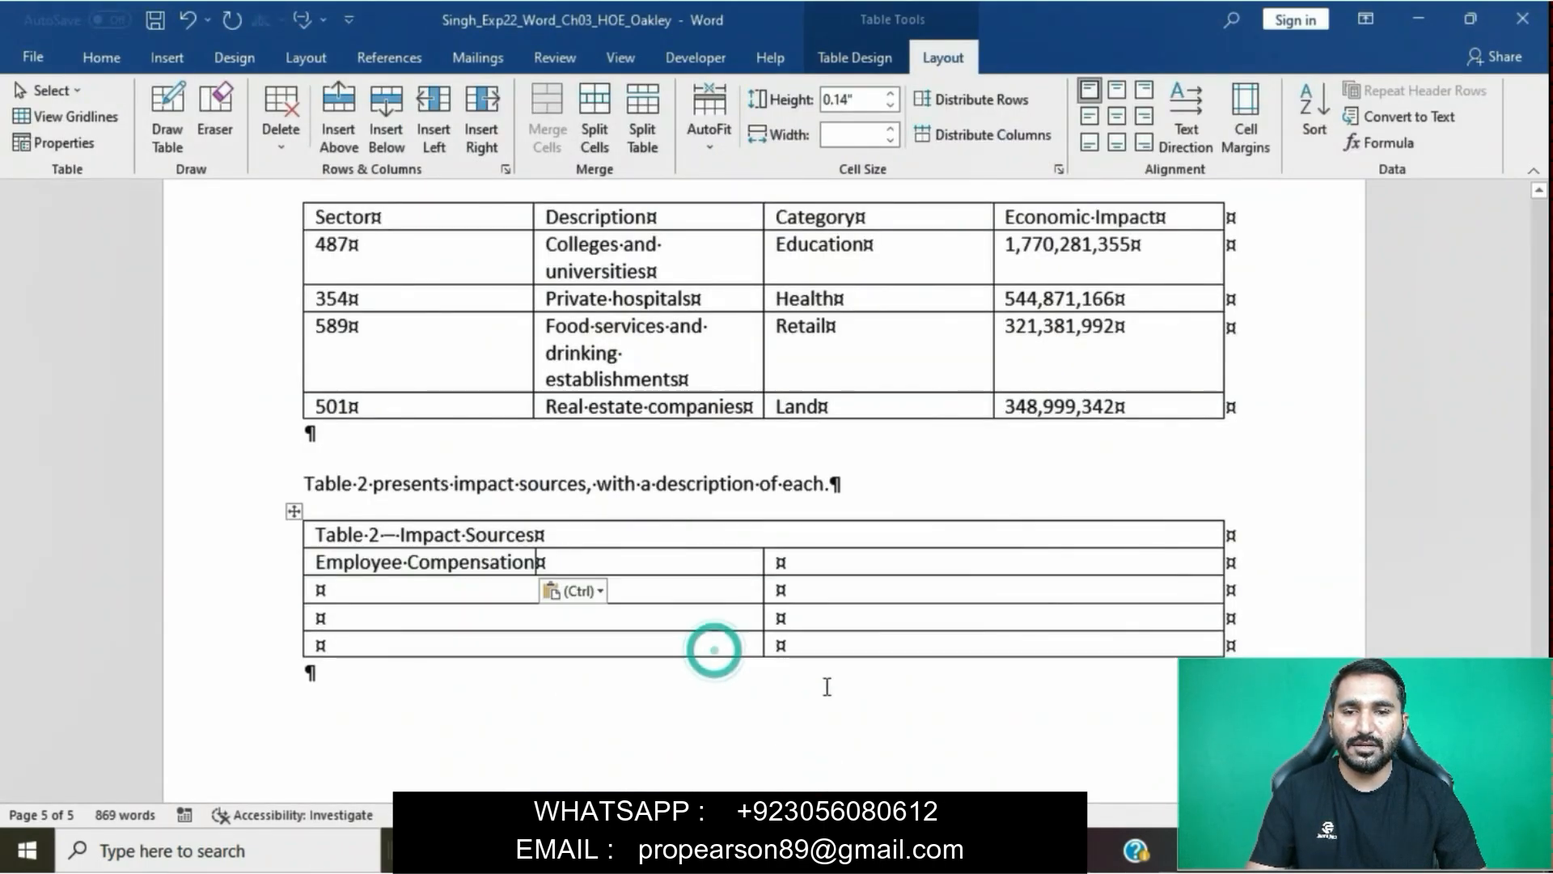
- Close the Snip & Sketch window, and copy "Salary and wages to faculty and staff circulate in the local and regional economy" beside Employee Compensation as plain text
{"action": "left_click", "coordinate": [850, 851]}
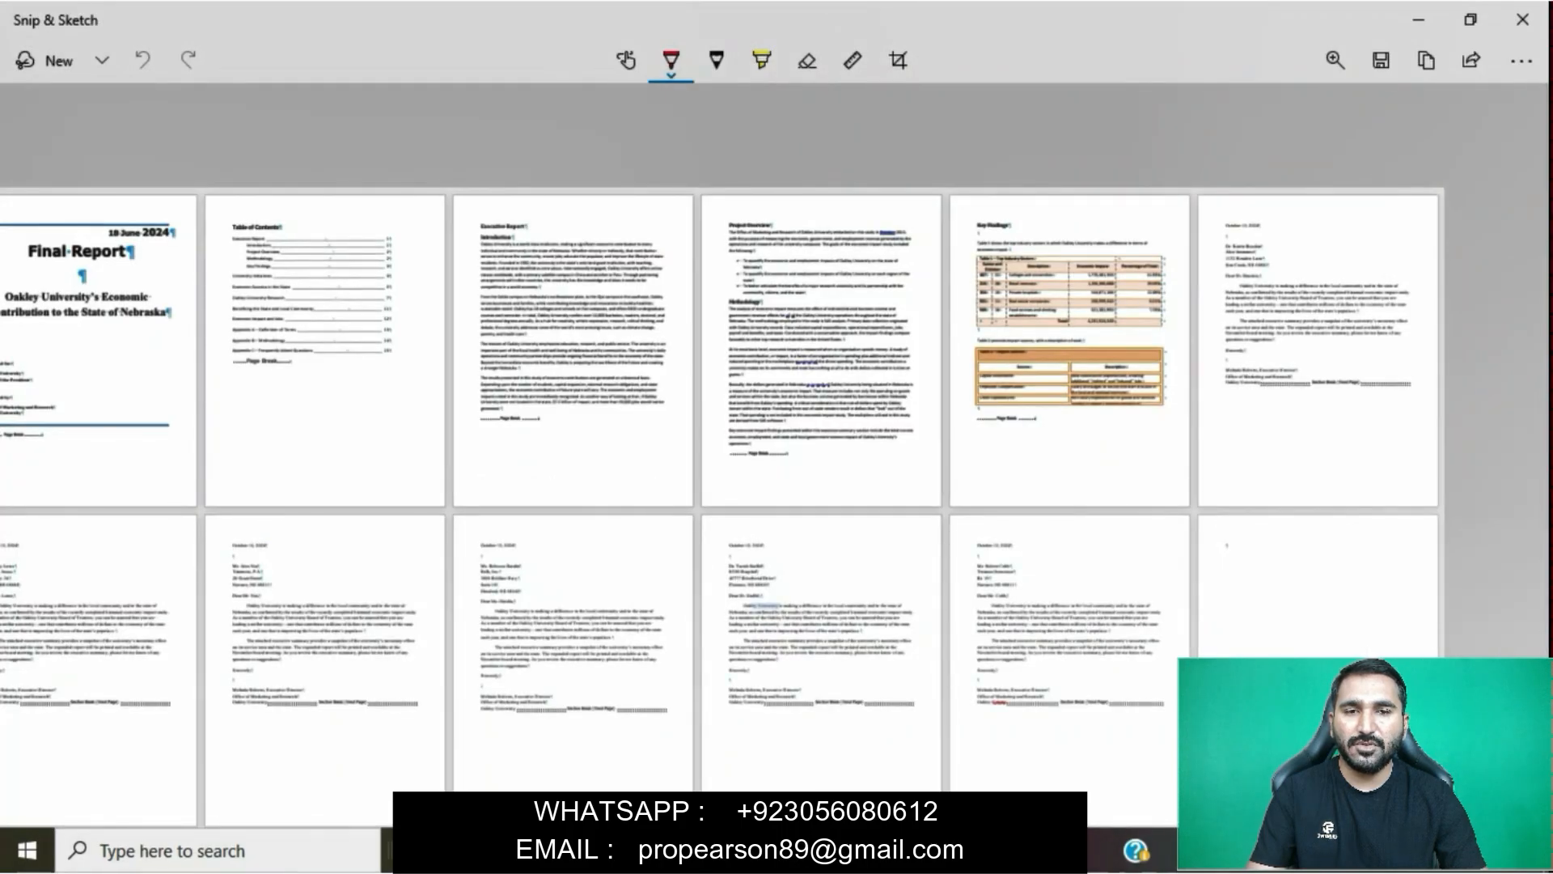
{"action": "left_click", "coordinate": [1522, 19]}
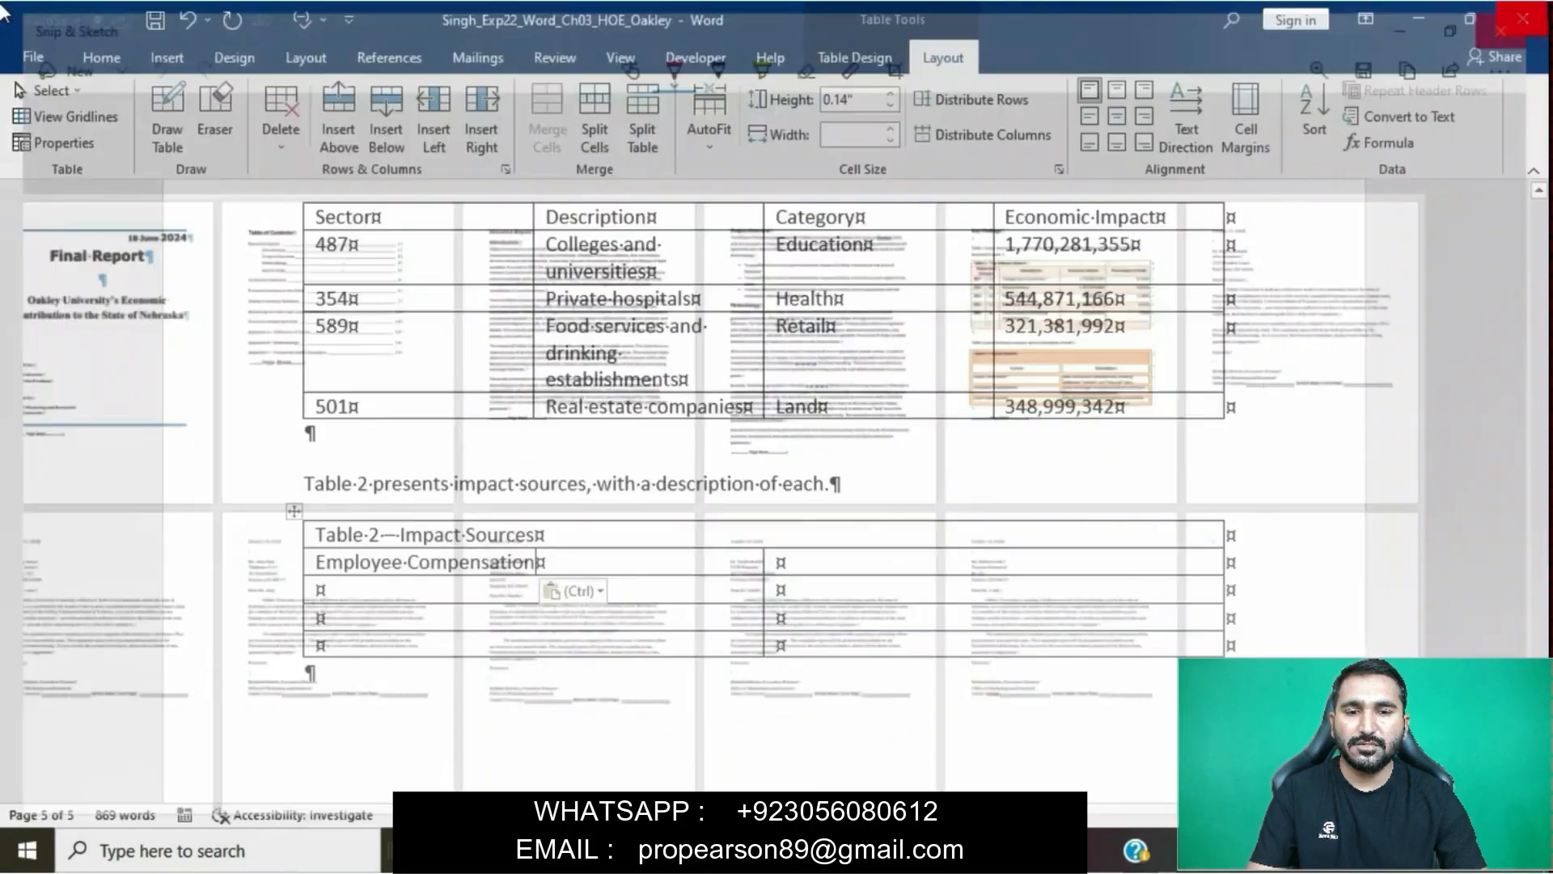
{"action": "mouse_move", "coordinate": [797, 851]}
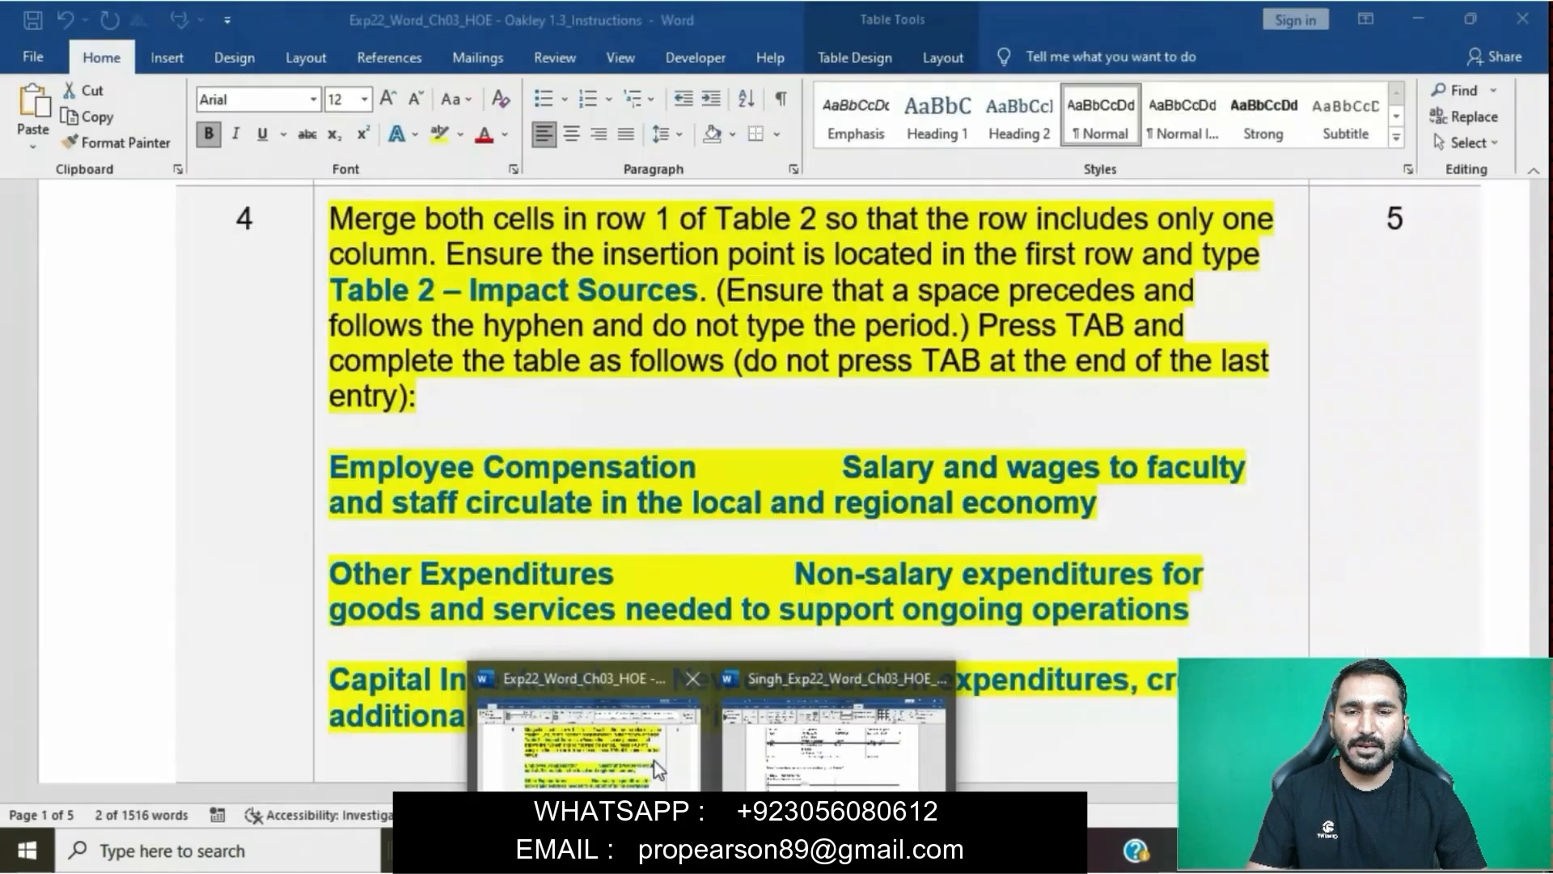
{"action": "left_click", "coordinate": [654, 761]}
{"action": "left_click_drag", "start_coordinate": [844, 477], "coordinate": [1085, 504]}
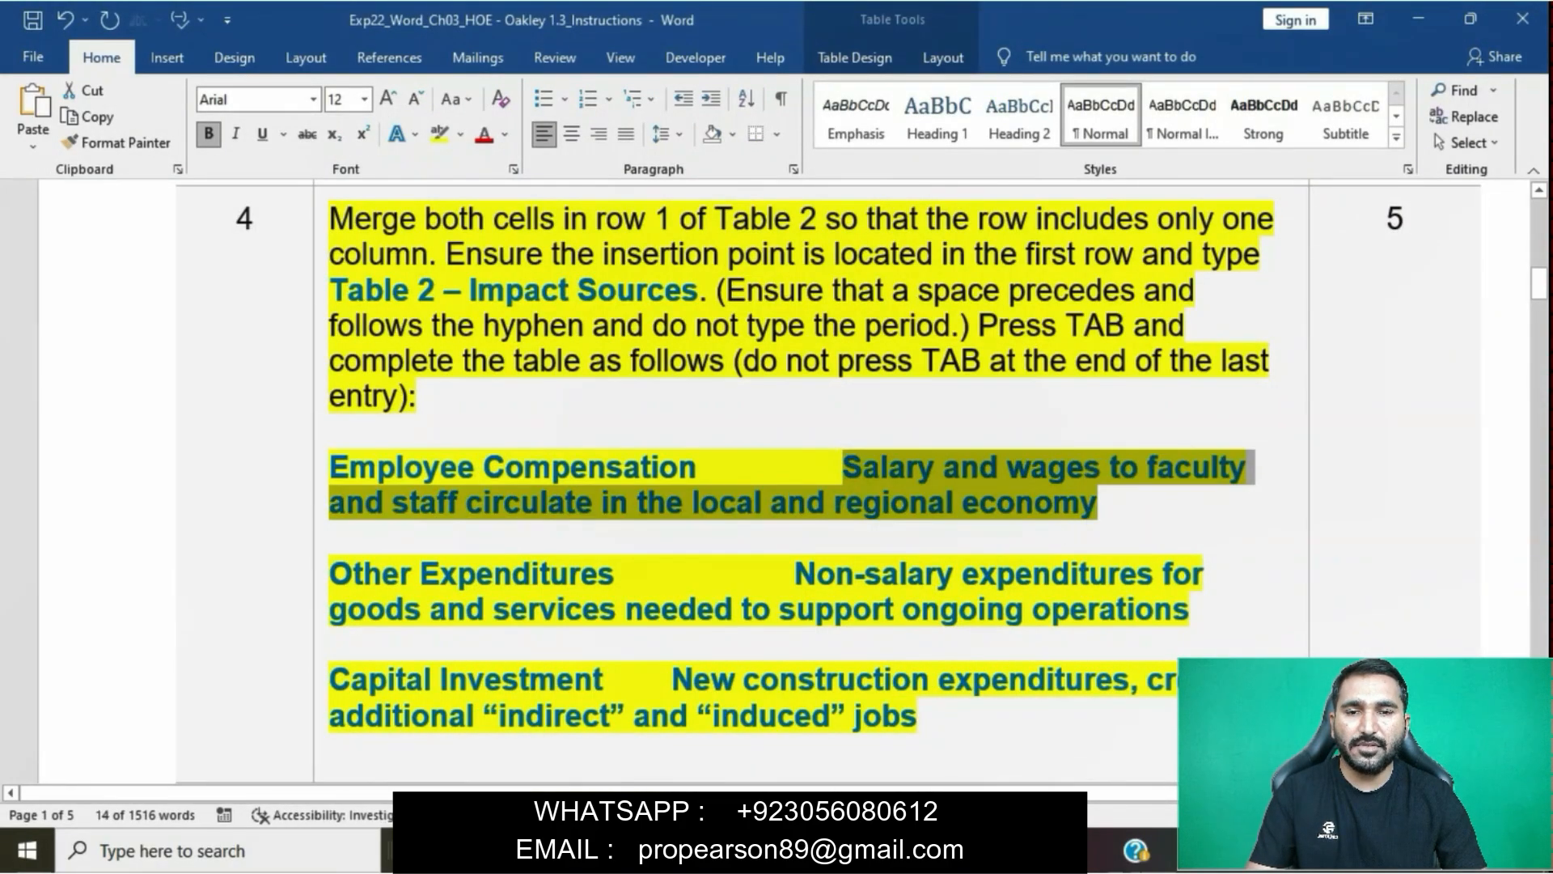
{"action": "mouse_move", "coordinate": [797, 851]}
{"action": "left_click", "coordinate": [822, 749]}
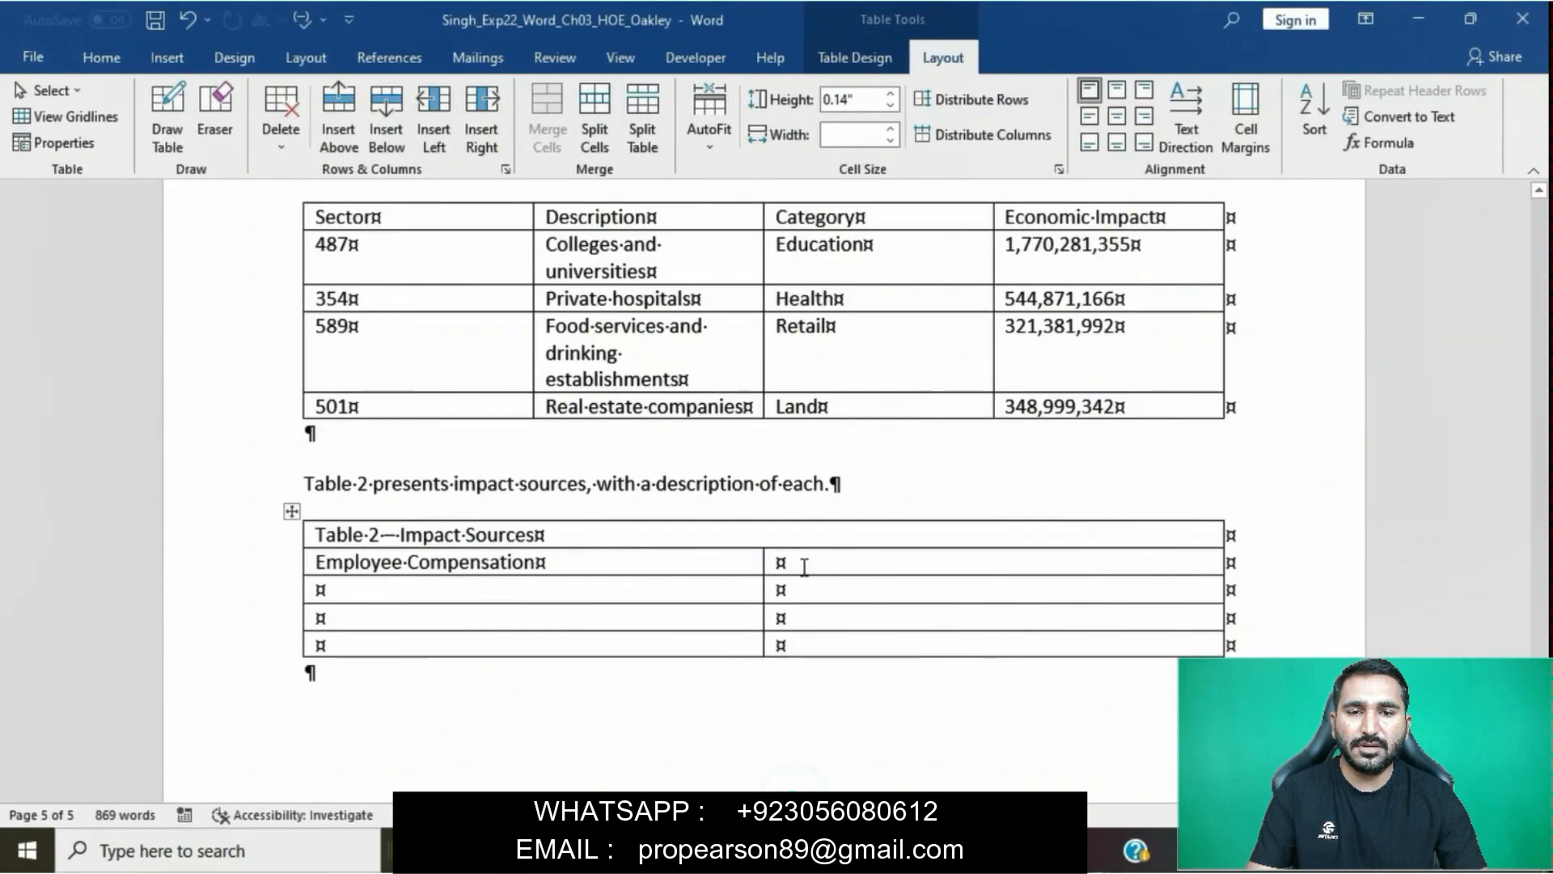
{"action": "left_click", "coordinate": [780, 562]}
{"action": "key", "text": "ctrl+v"}
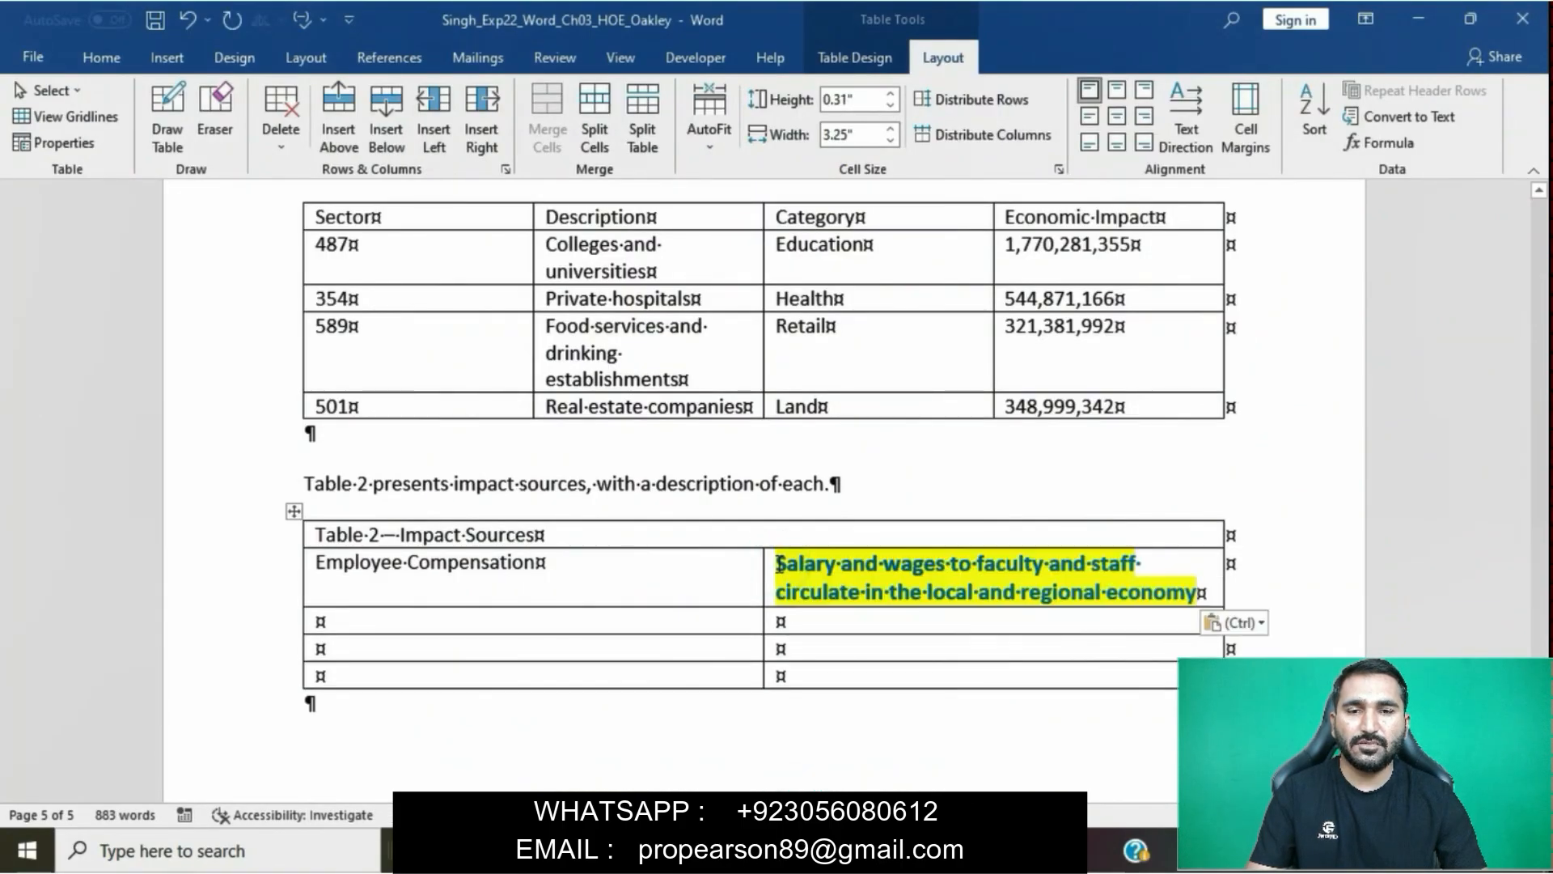
{"action": "left_click", "coordinate": [1237, 623]}
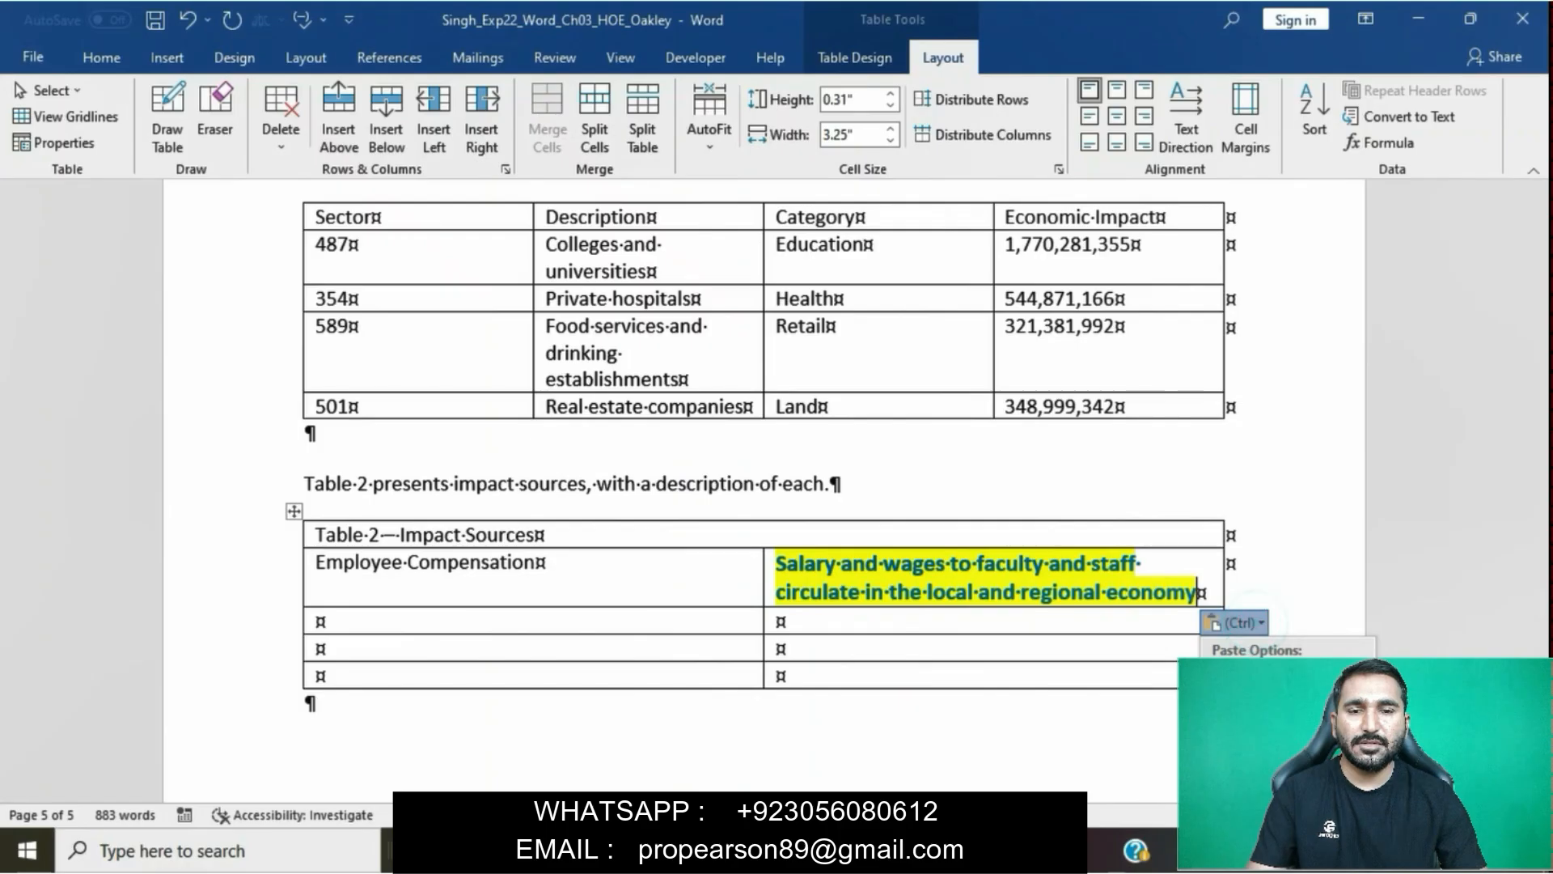
{"action": "left_click", "coordinate": [1305, 681]}
- Copy "Other Expenditures" from the step 4 instruction into the first cell of Table 2's third row, without its source formatting
{"action": "left_click", "coordinate": [715, 851]}
{"action": "left_click", "coordinate": [603, 752]}
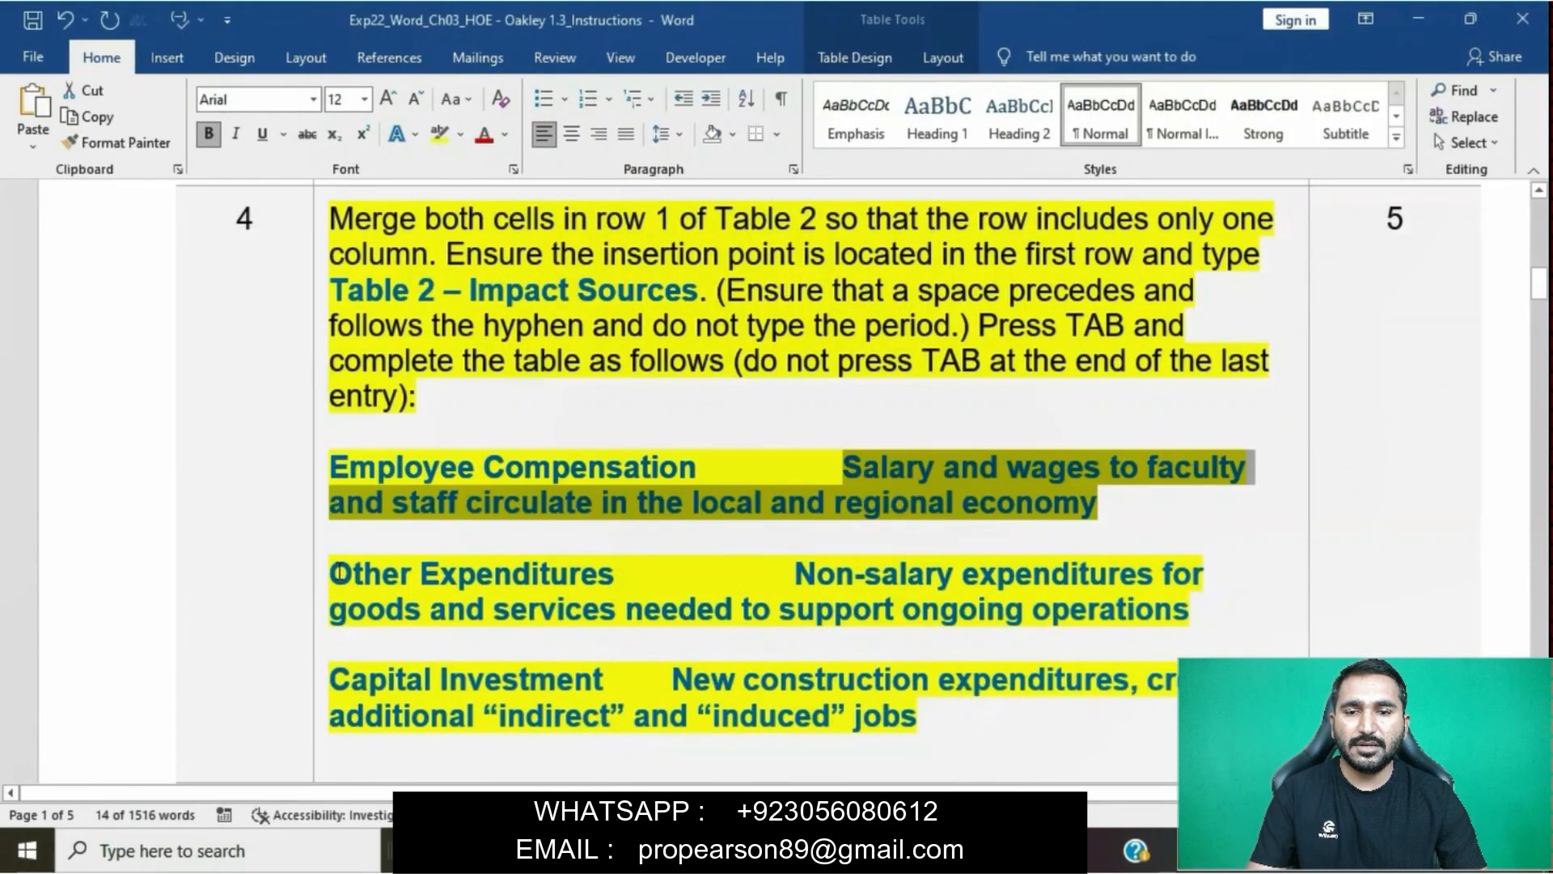
{"action": "left_click_drag", "start_coordinate": [335, 571], "coordinate": [549, 575]}
{"action": "key", "text": "ctrl+c"}
{"action": "left_click", "coordinate": [553, 589]}
{"action": "scroll", "coordinate": [544, 580], "scroll_direction": "down", "scroll_amount": 3}
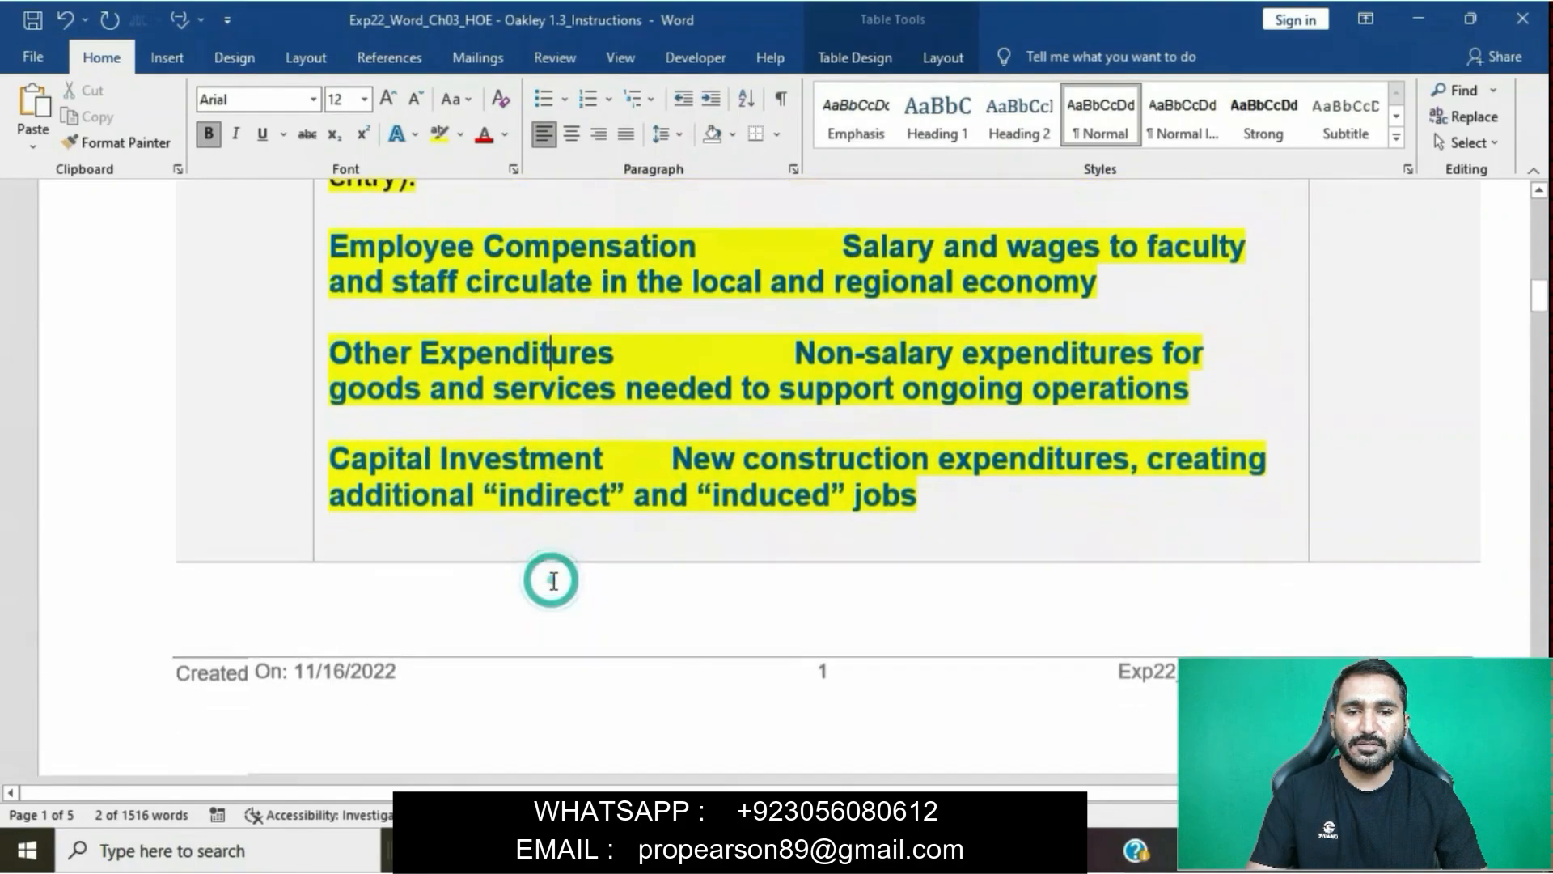
{"action": "scroll", "coordinate": [555, 571], "scroll_direction": "up", "scroll_amount": 1}
{"action": "left_click_drag", "start_coordinate": [339, 437], "coordinate": [621, 435]}
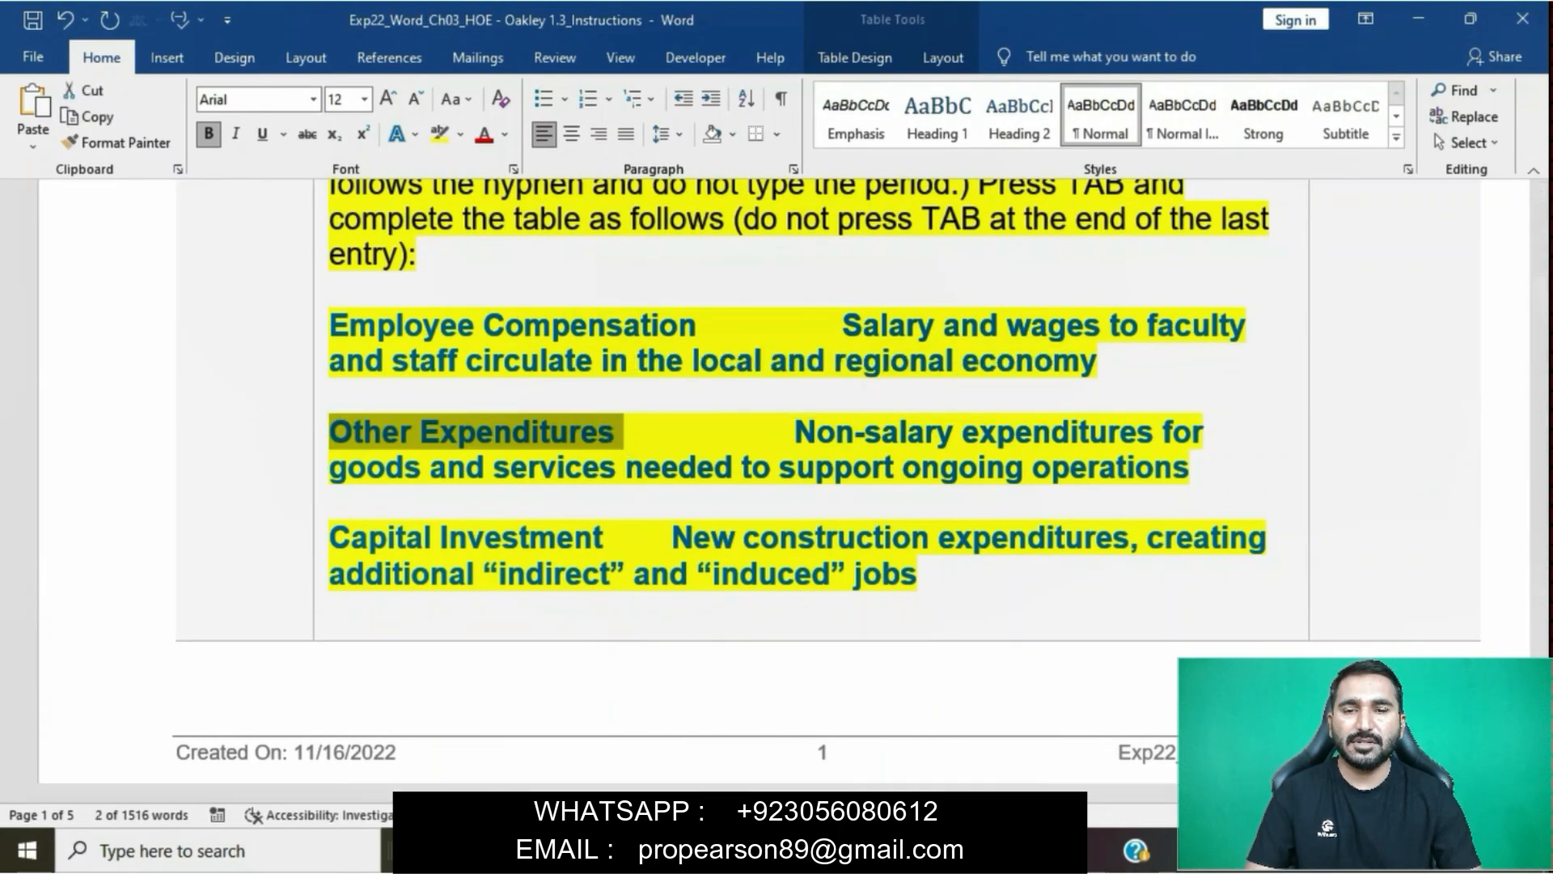
{"action": "mouse_move", "coordinate": [701, 851]}
{"action": "left_click", "coordinate": [833, 765]}
{"action": "left_click", "coordinate": [520, 613]}
{"action": "key", "text": "ctrl+v"}
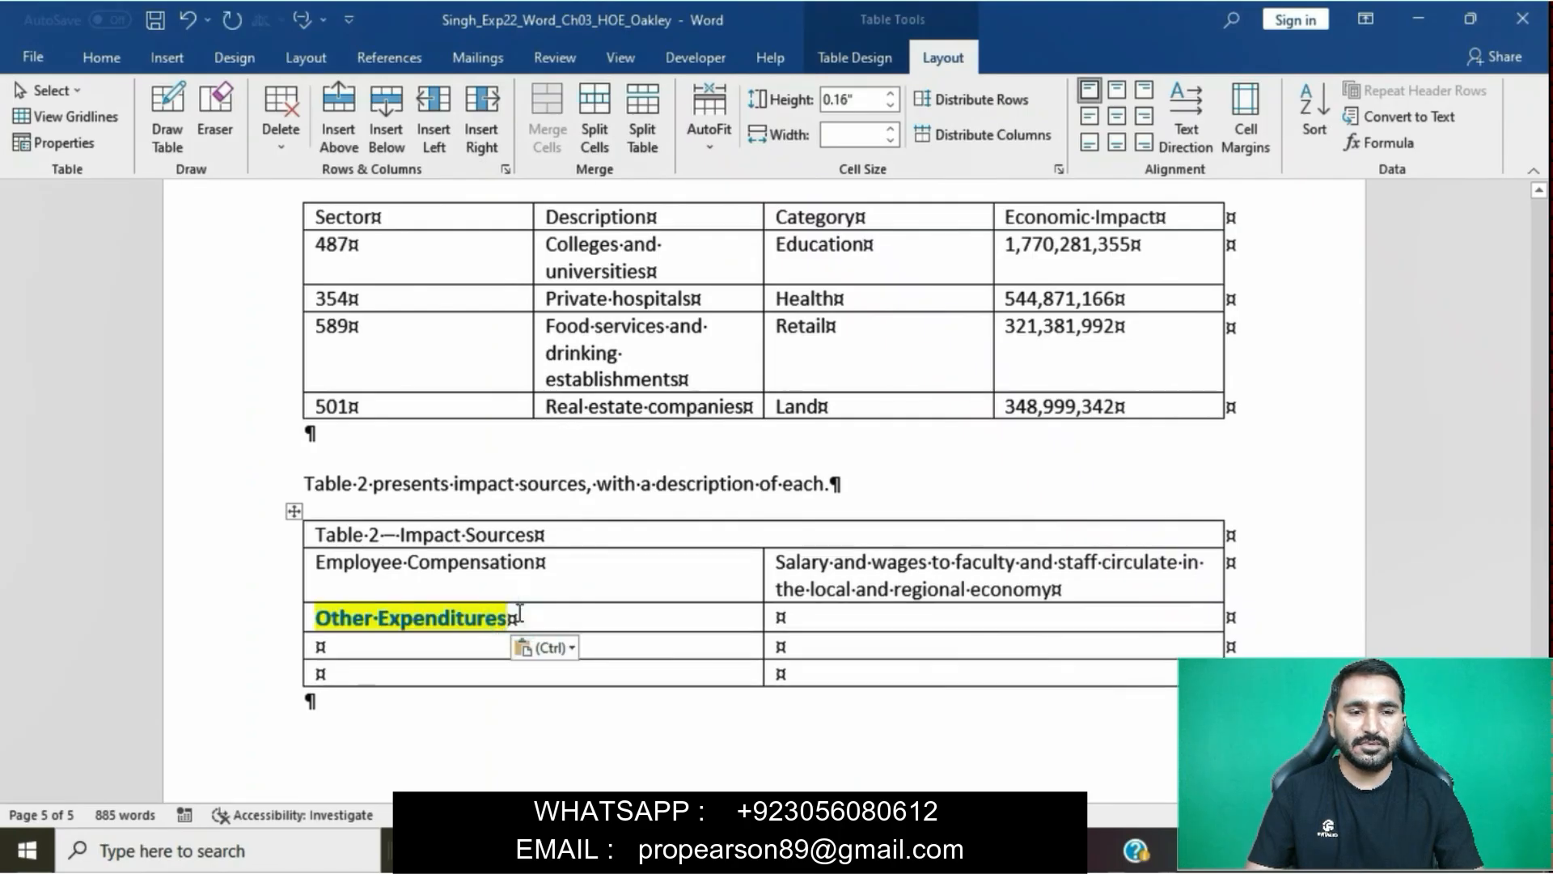
{"action": "left_click", "coordinate": [550, 648]}
{"action": "left_click", "coordinate": [652, 702]}
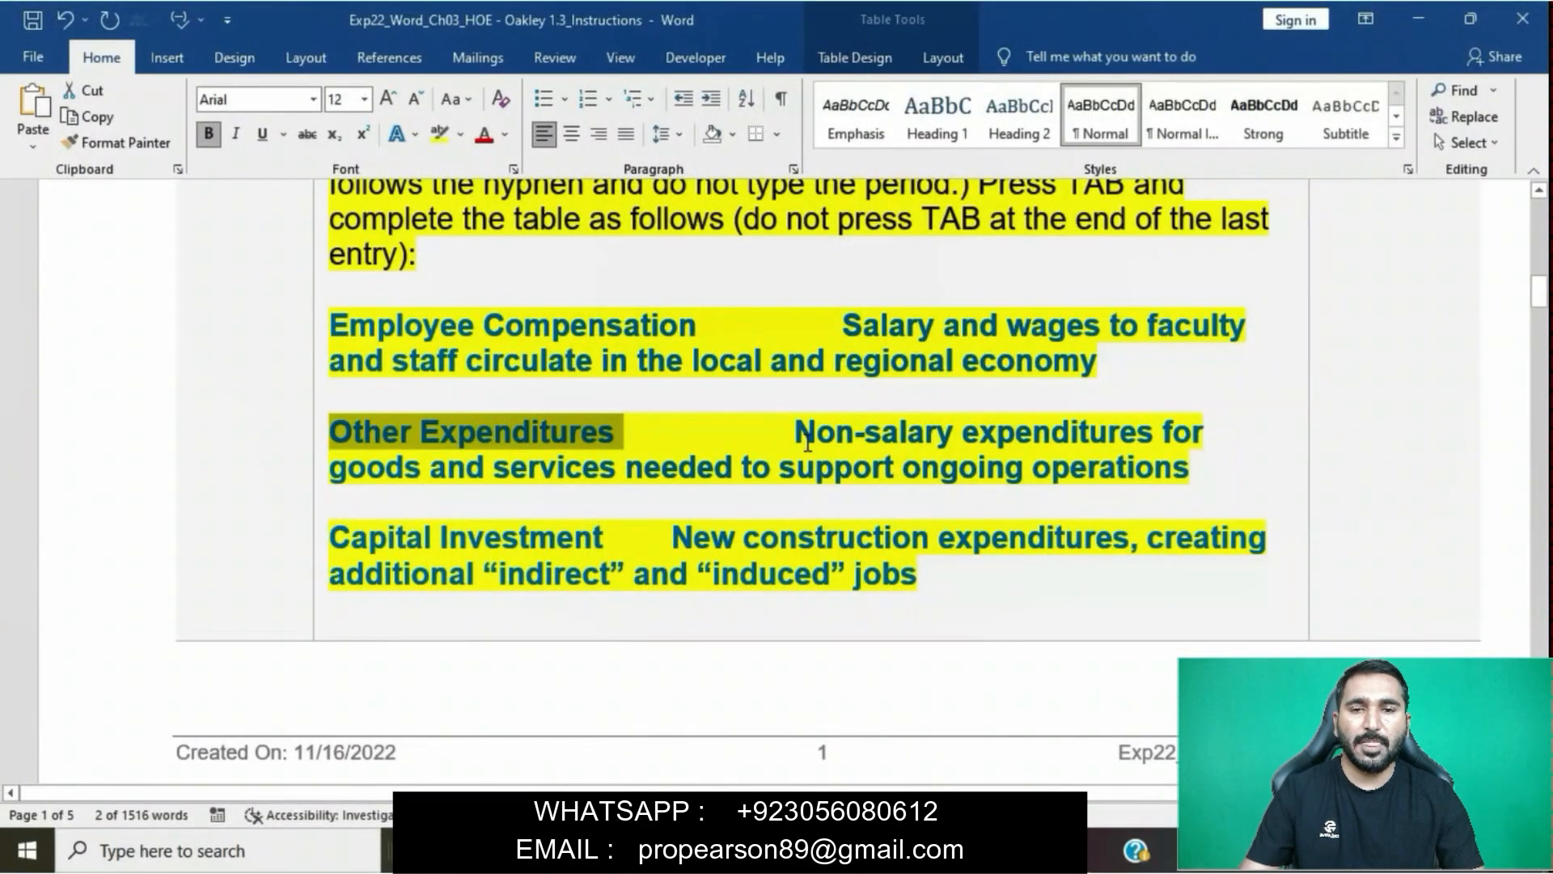
- Dismiss the low-battery warning, and copy "Non-salary expenditures for goods and services needed to support ongoing operations" beside Other Expenditures as plain text
{"action": "left_click_drag", "start_coordinate": [807, 442], "coordinate": [1145, 478]}
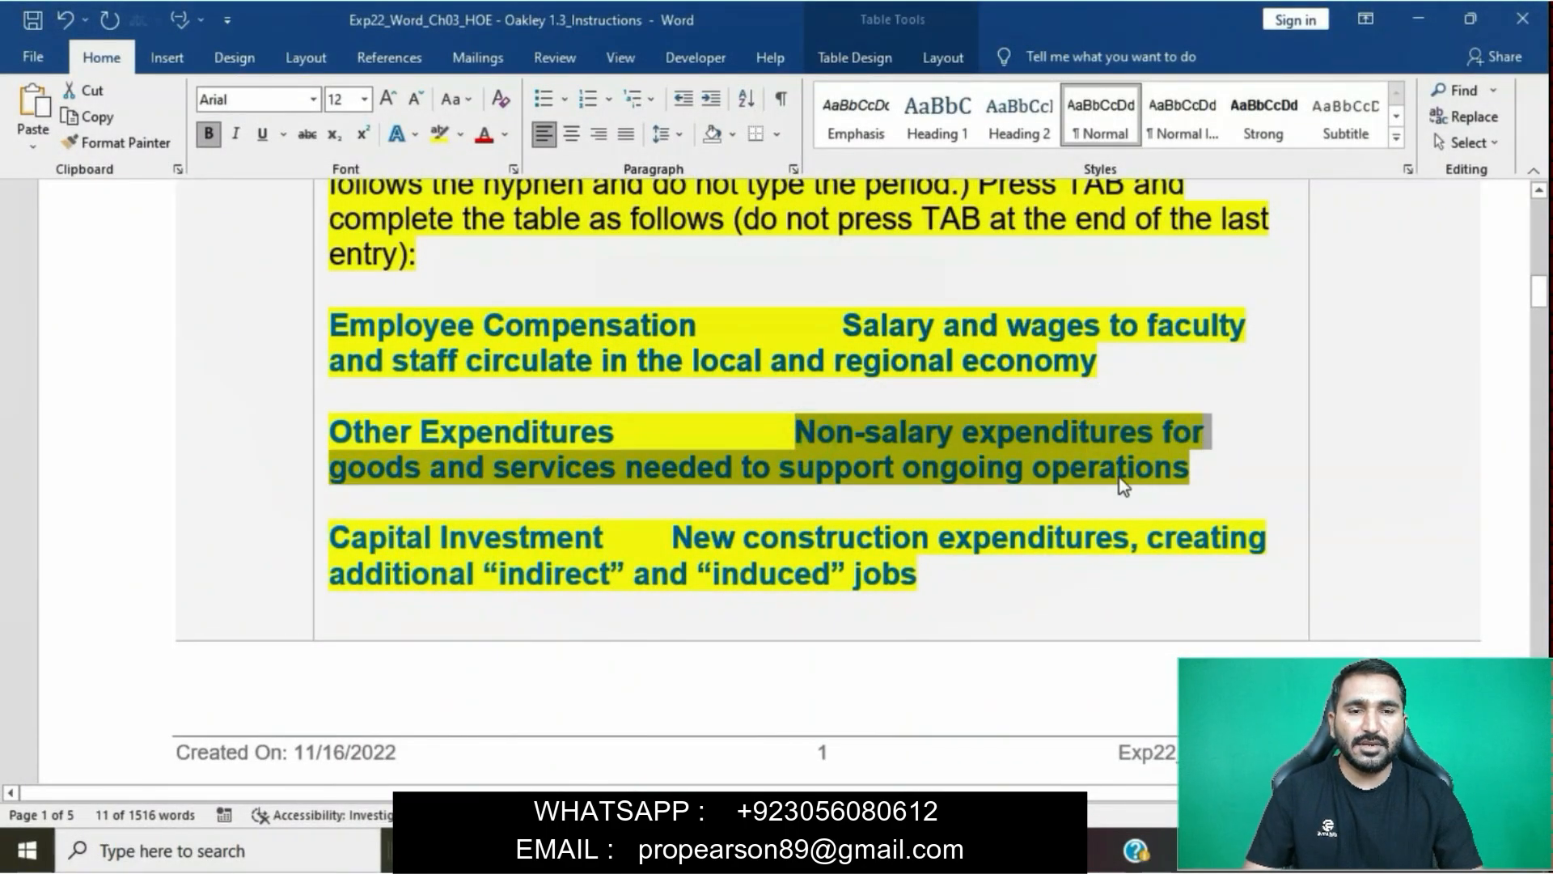
{"action": "mouse_move", "coordinate": [780, 851]}
{"action": "left_click", "coordinate": [838, 761]}
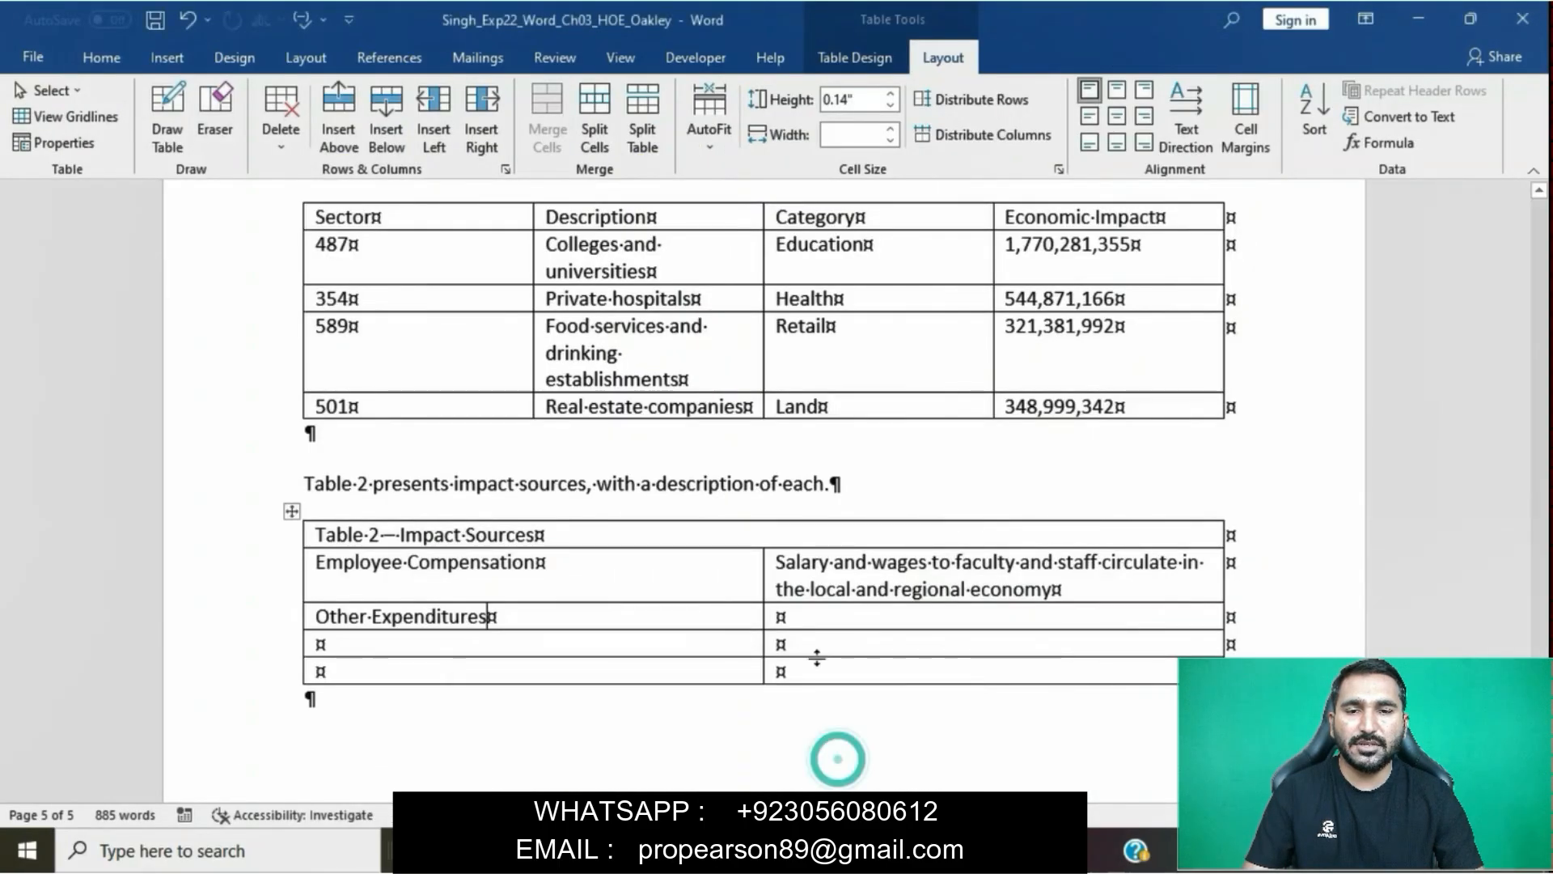
{"action": "left_click", "coordinate": [778, 616]}
{"action": "key", "text": "ctrl+v"}
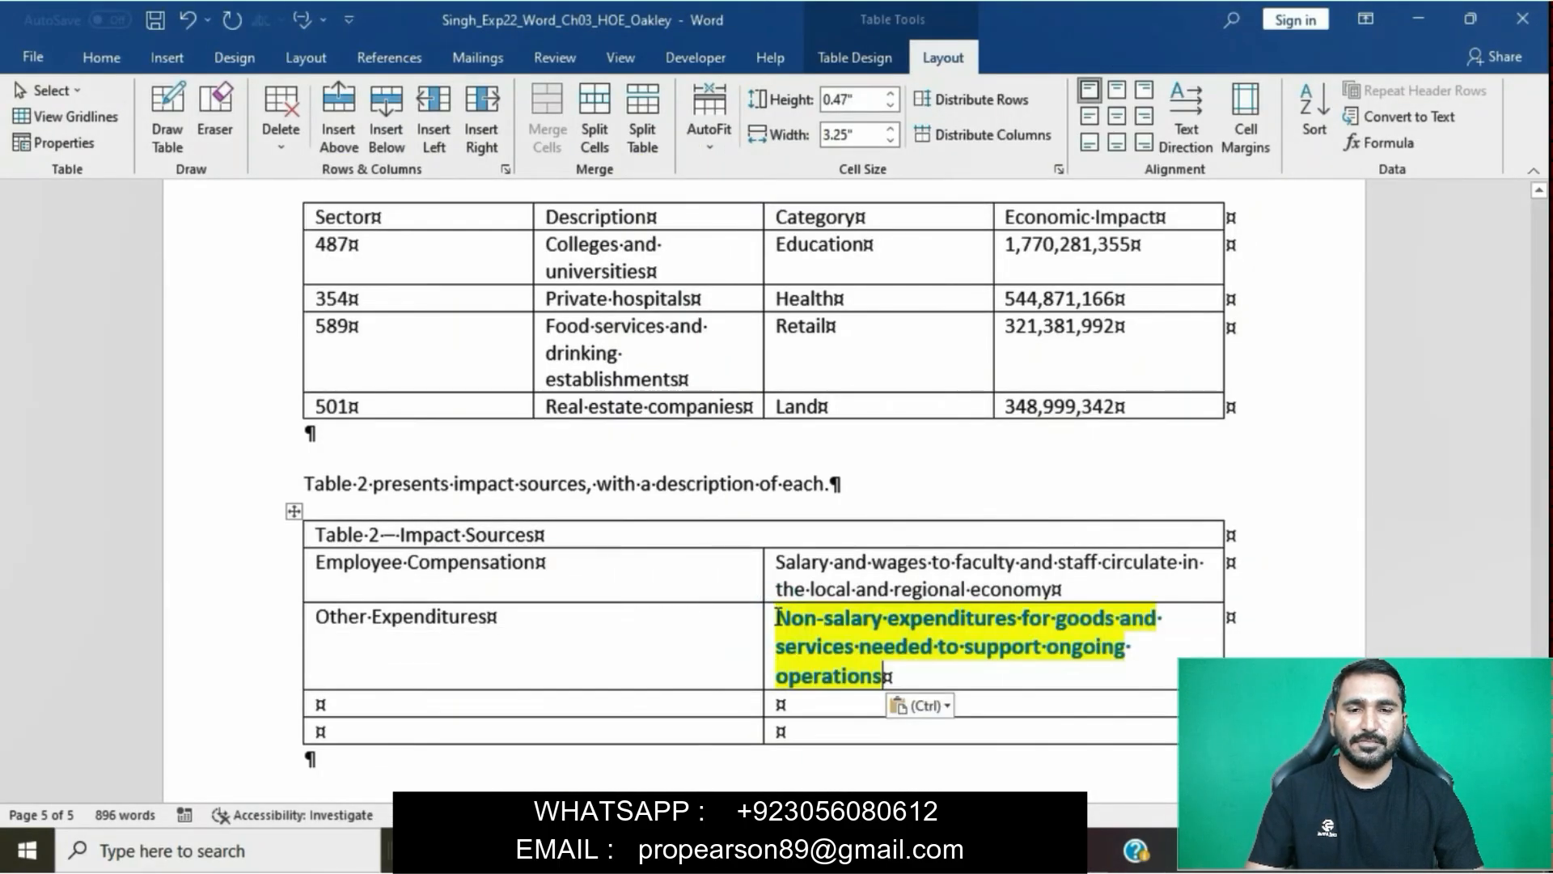
{"action": "left_click", "coordinate": [919, 705]}
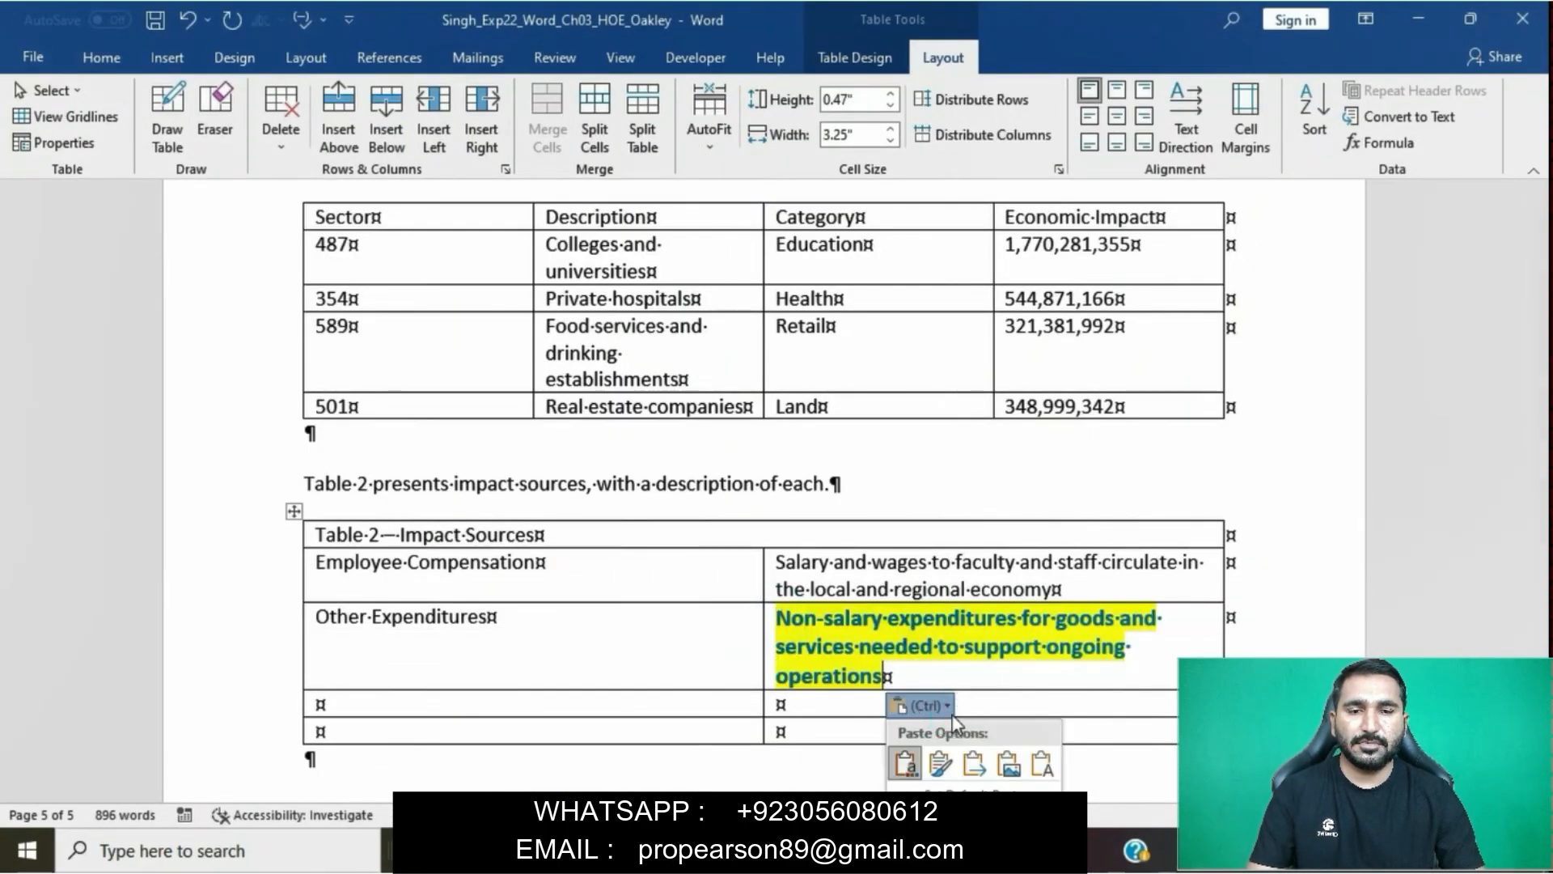
{"action": "left_click", "coordinate": [1032, 763]}
- Copy "Capital Investment" from the step 4 instruction into the first cell of Table 2's fourth row, without its source formatting
{"action": "mouse_move", "coordinate": [594, 849]}
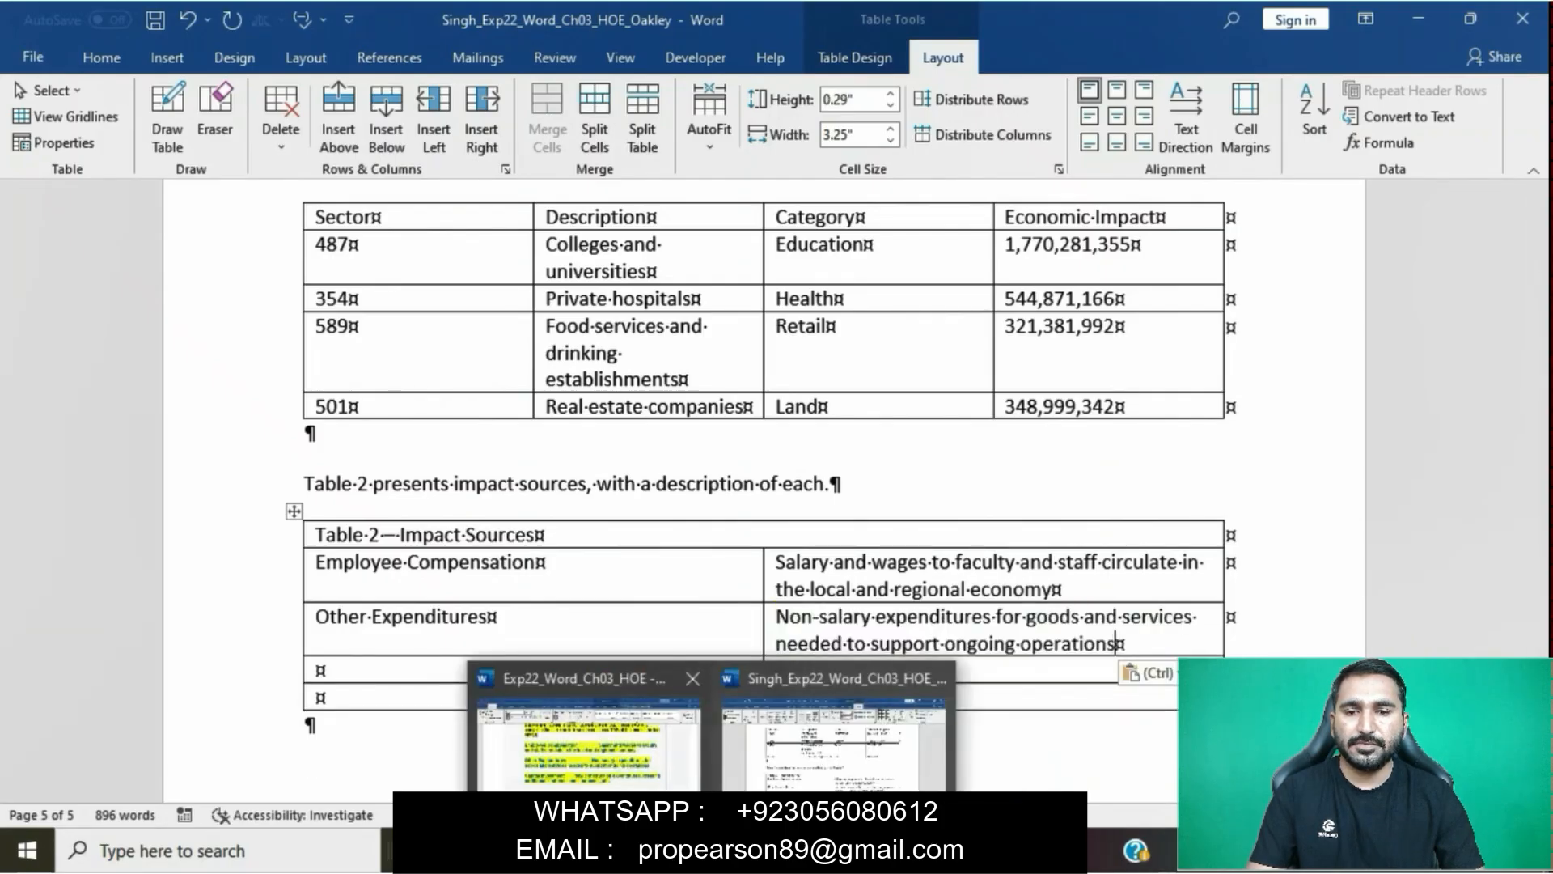
{"action": "left_click", "coordinate": [644, 767]}
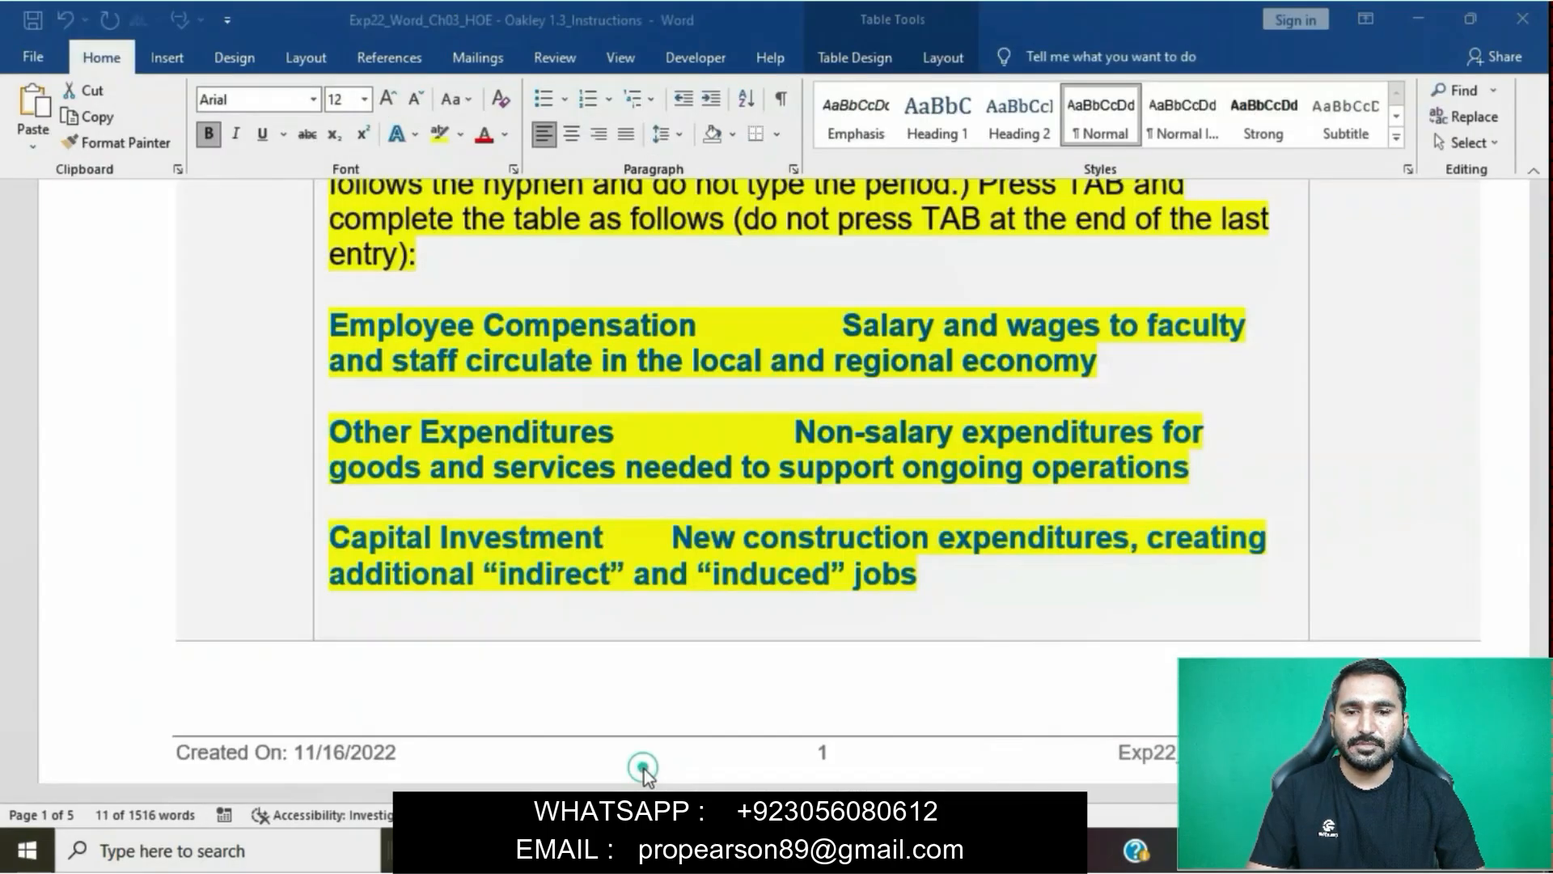
{"action": "left_click", "coordinate": [340, 530]}
{"action": "left_click_drag", "start_coordinate": [338, 532], "coordinate": [612, 538]}
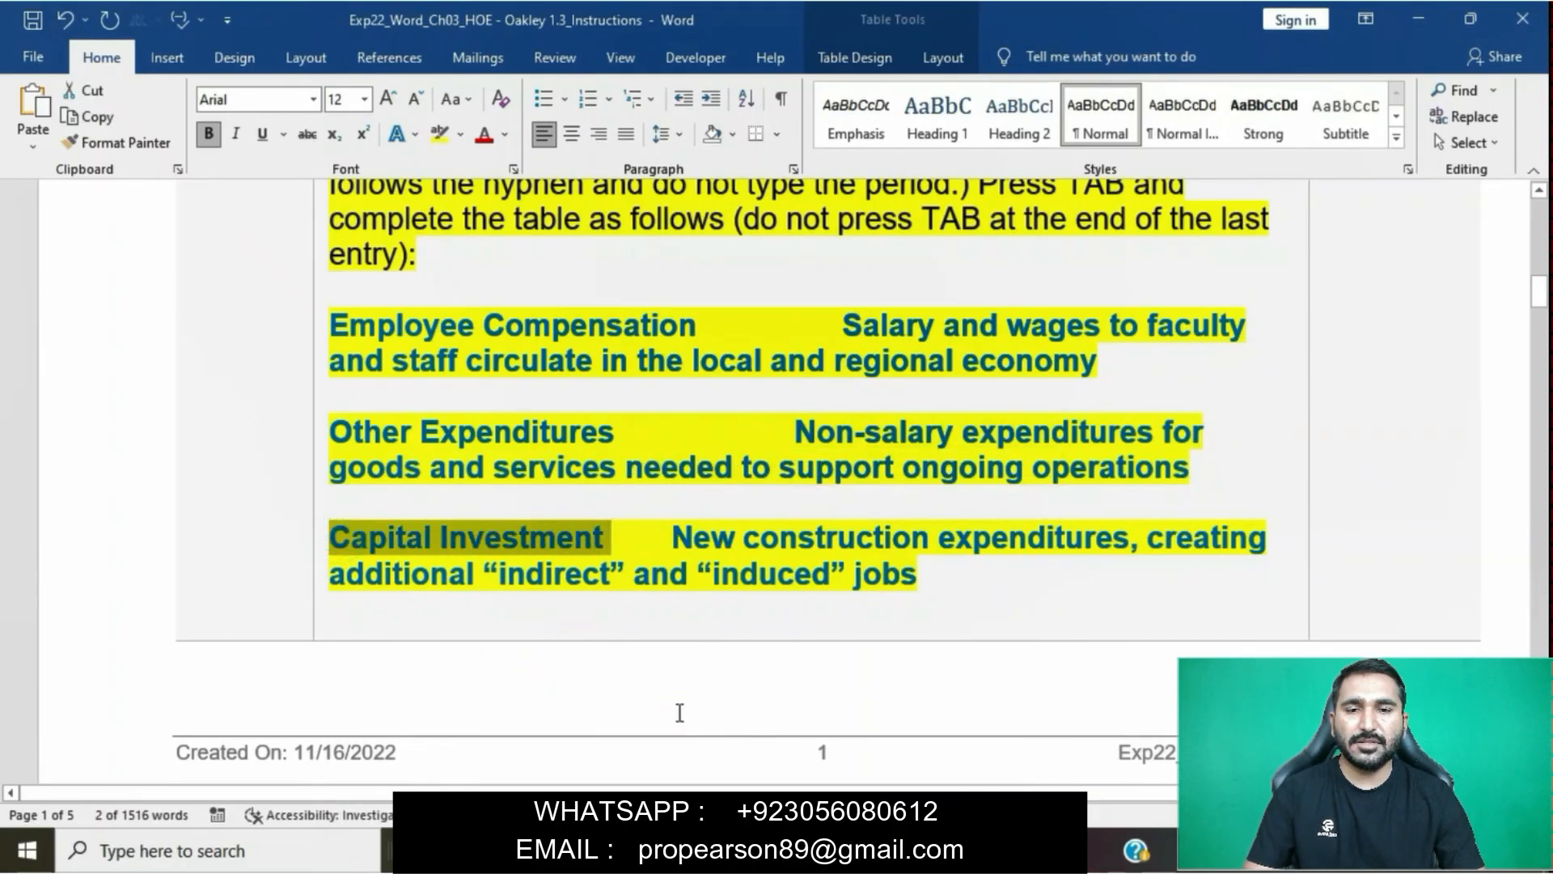
{"action": "mouse_move", "coordinate": [714, 851]}
{"action": "left_click", "coordinate": [813, 767]}
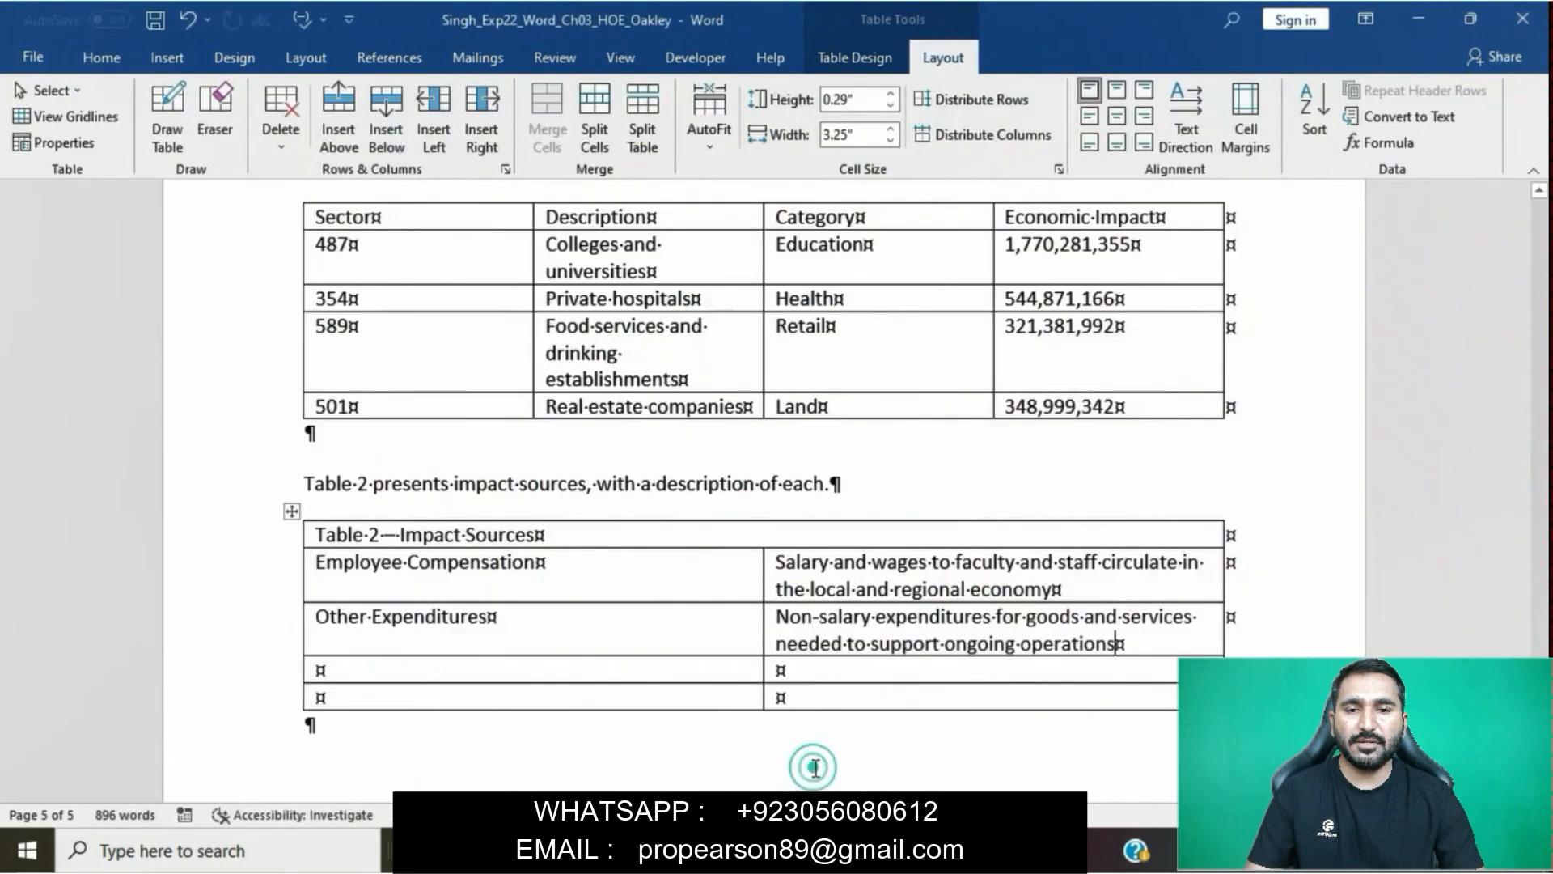
{"action": "left_click", "coordinate": [381, 671]}
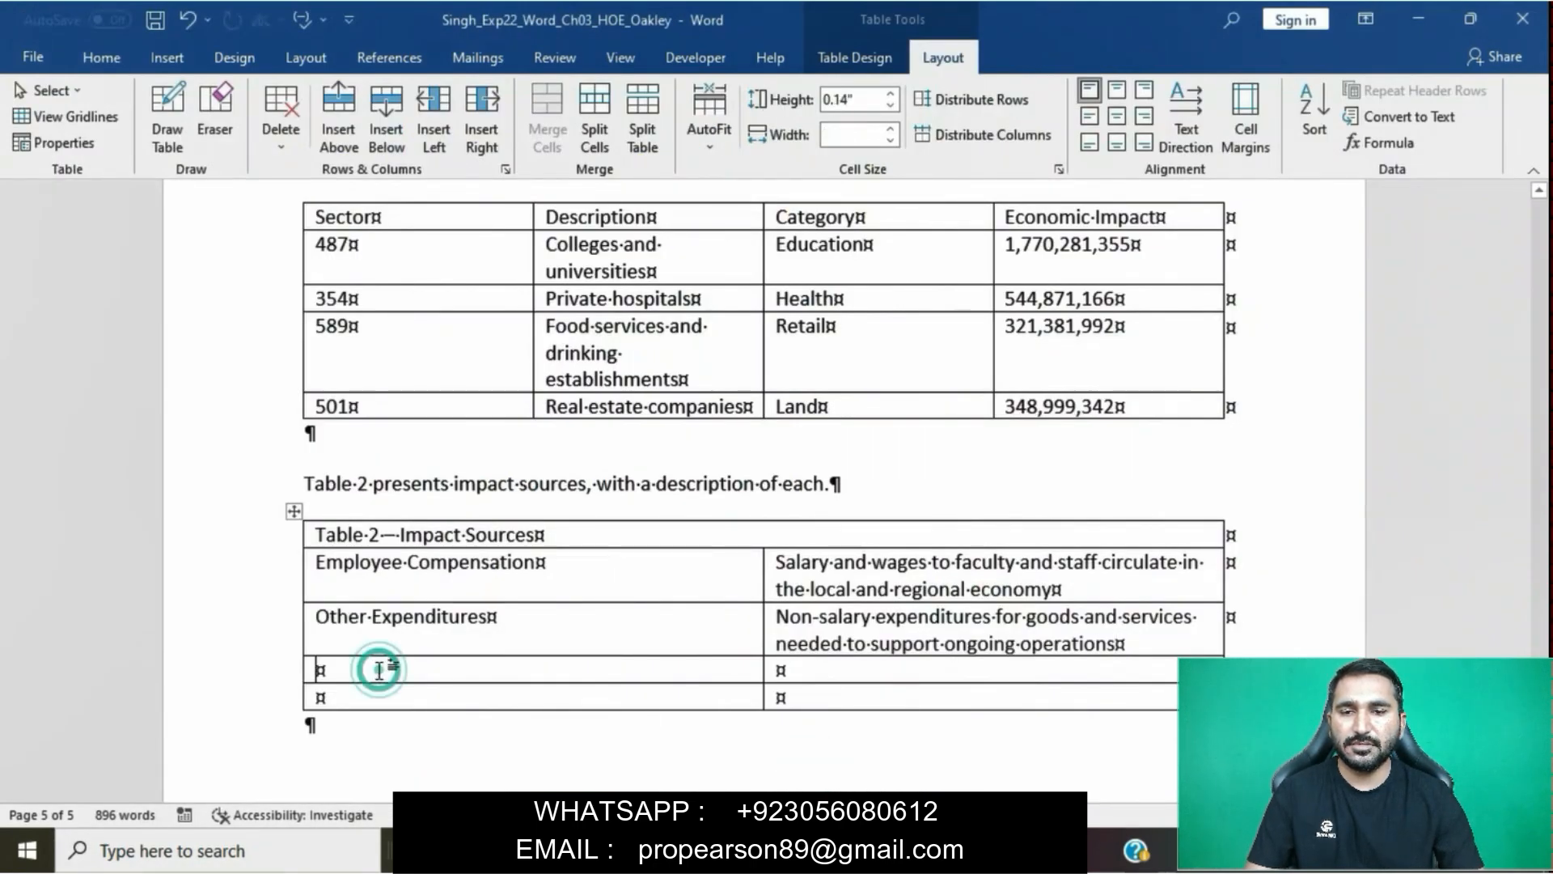
{"action": "key", "text": "ctrl+v"}
{"action": "left_click", "coordinate": [538, 700]}
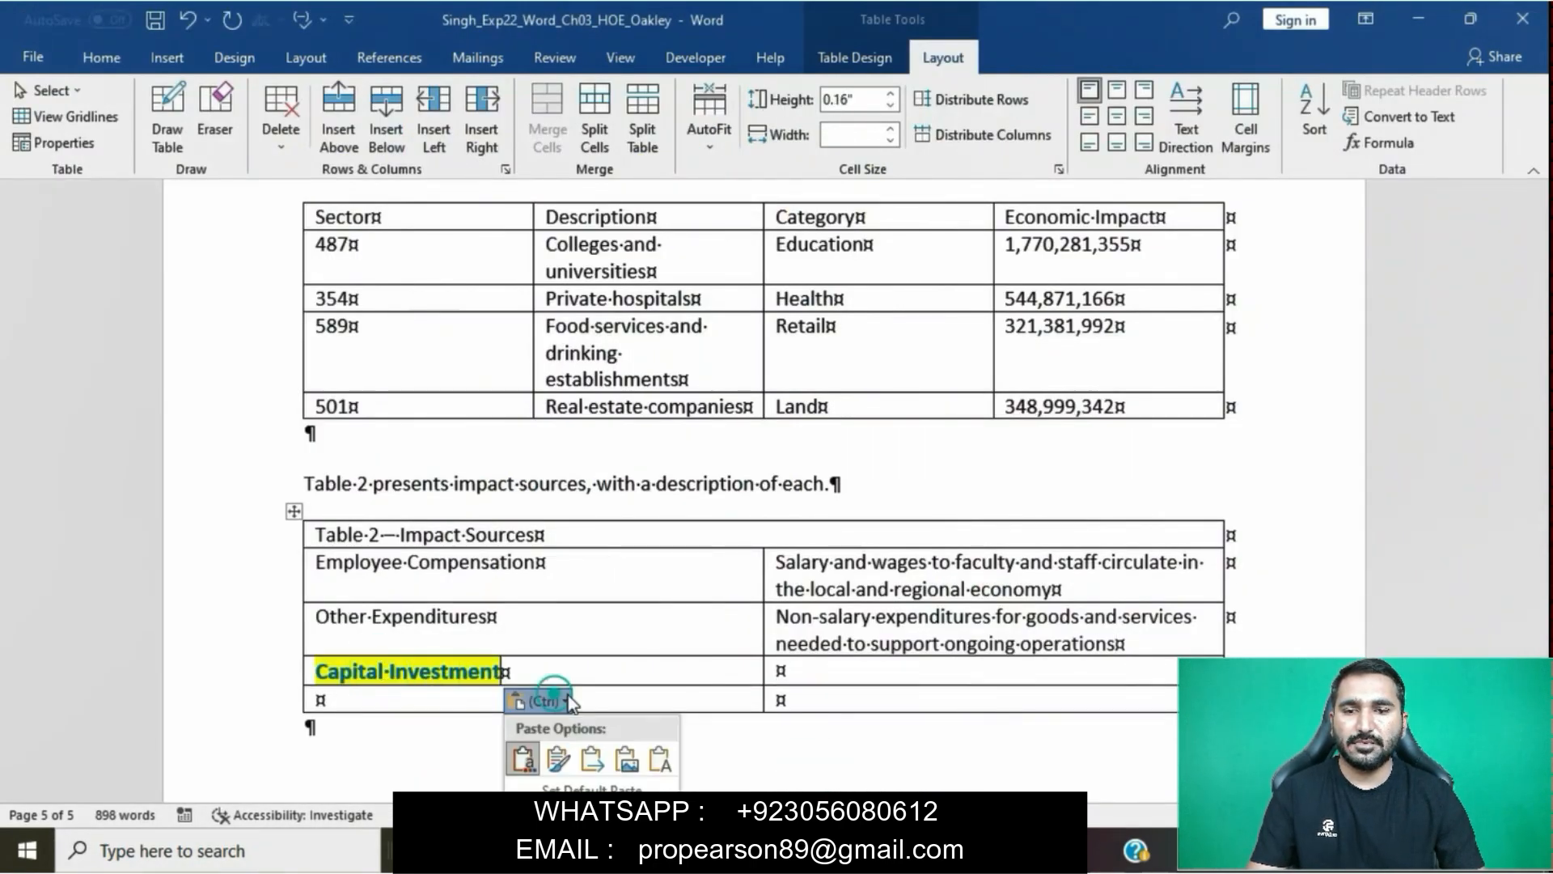
{"action": "left_click", "coordinate": [659, 761]}
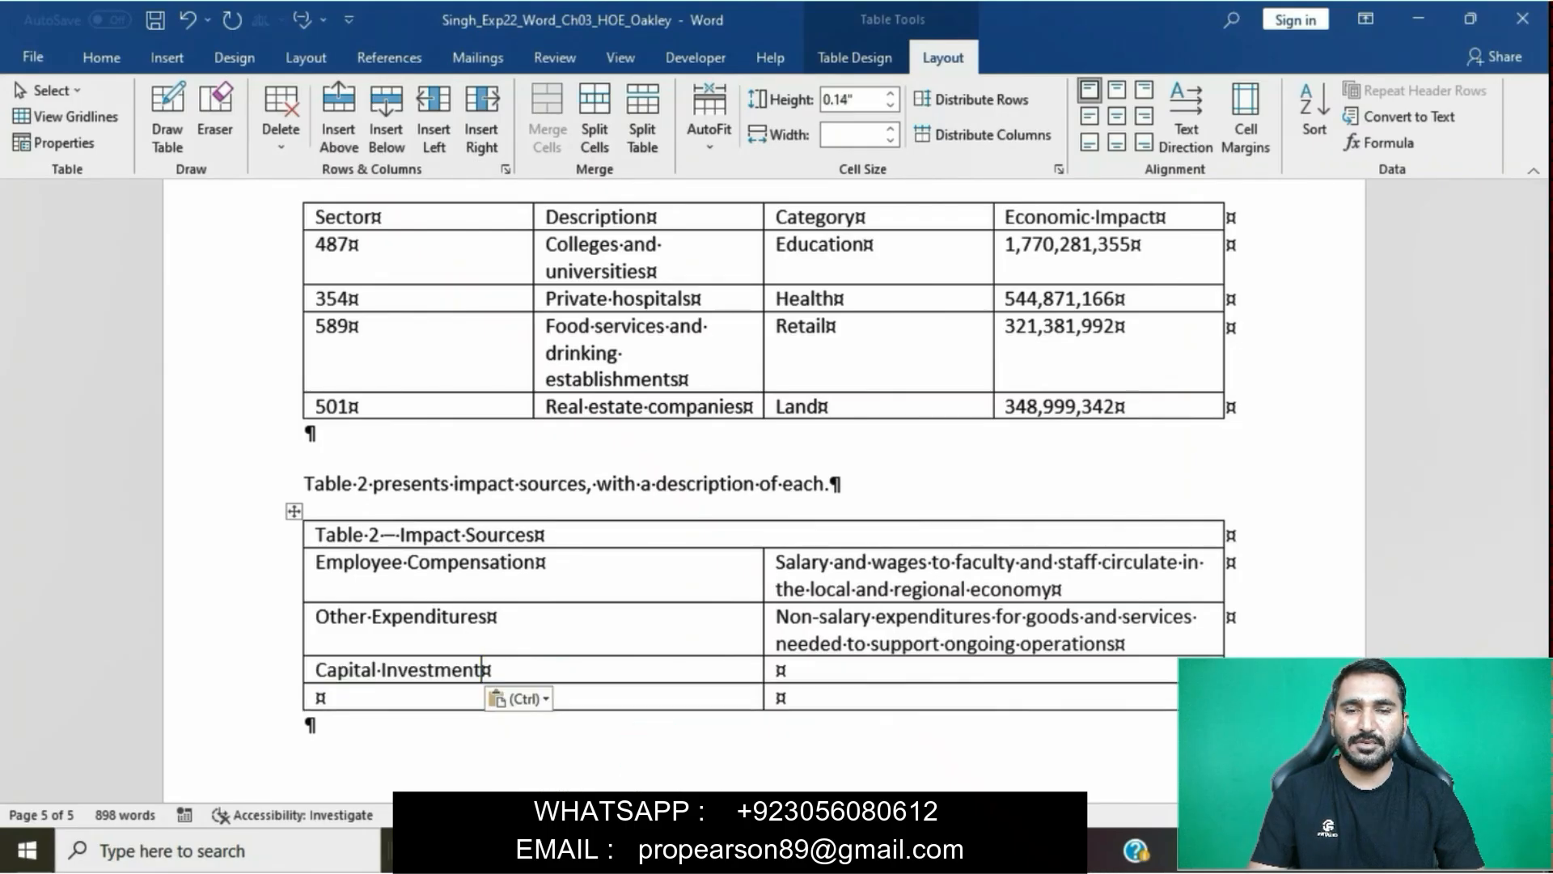
- Copy "New construction expenditures, creating additional “indirect” and “induced” jobs" from the step 4 instruction beside Capital Investment as plain text
{"action": "left_click", "coordinate": [652, 748]}
{"action": "left_click_drag", "start_coordinate": [678, 537], "coordinate": [892, 577]}
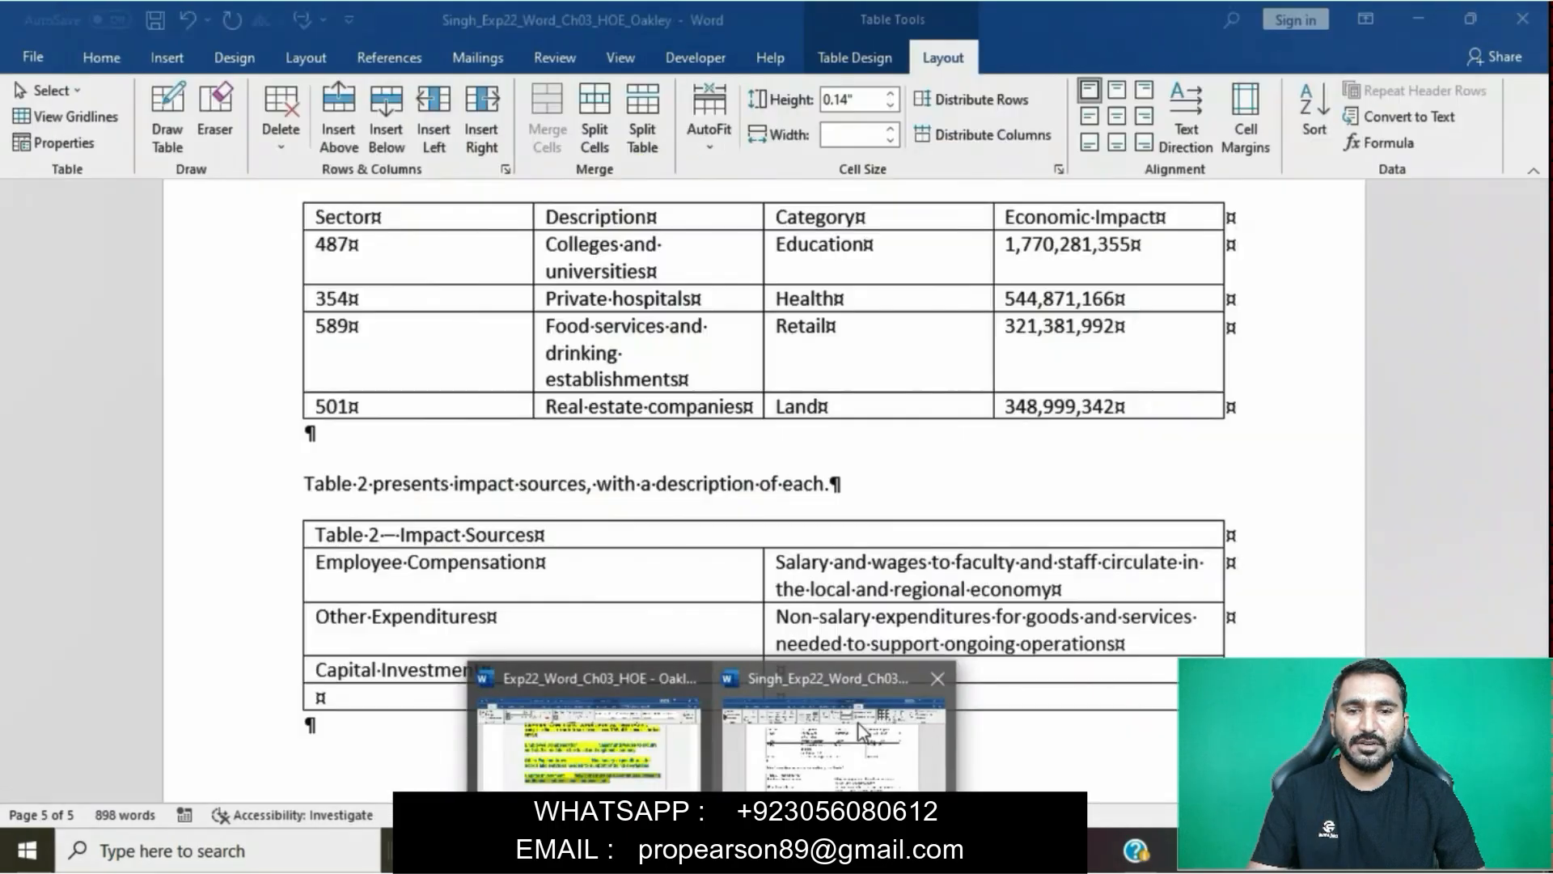
{"action": "left_click", "coordinate": [858, 724]}
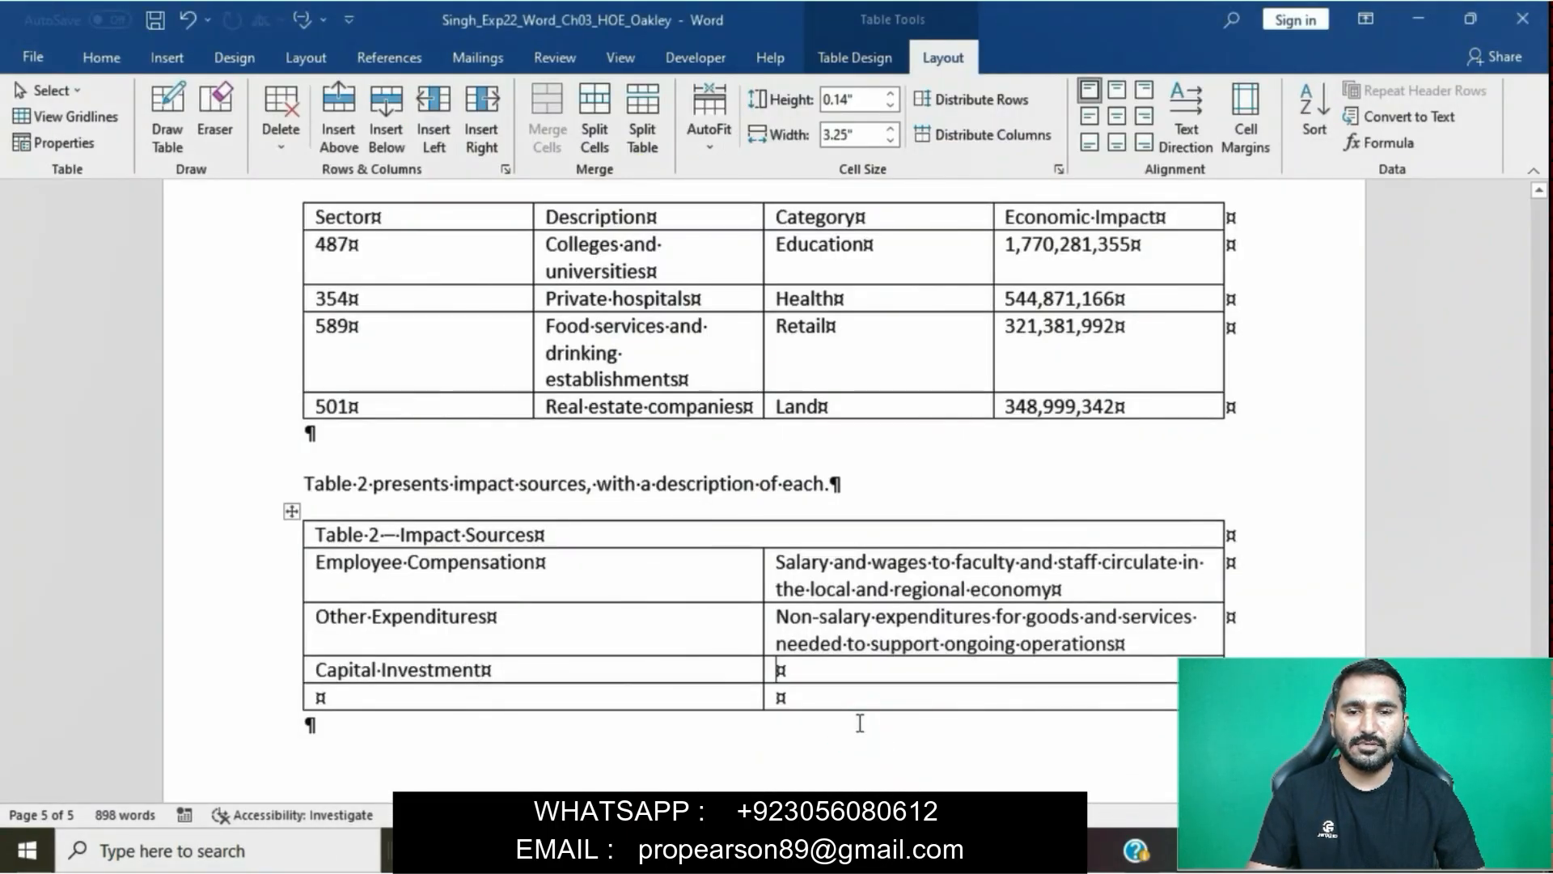
{"action": "key", "text": "ctrl+v"}
{"action": "left_click", "coordinate": [1195, 731]}
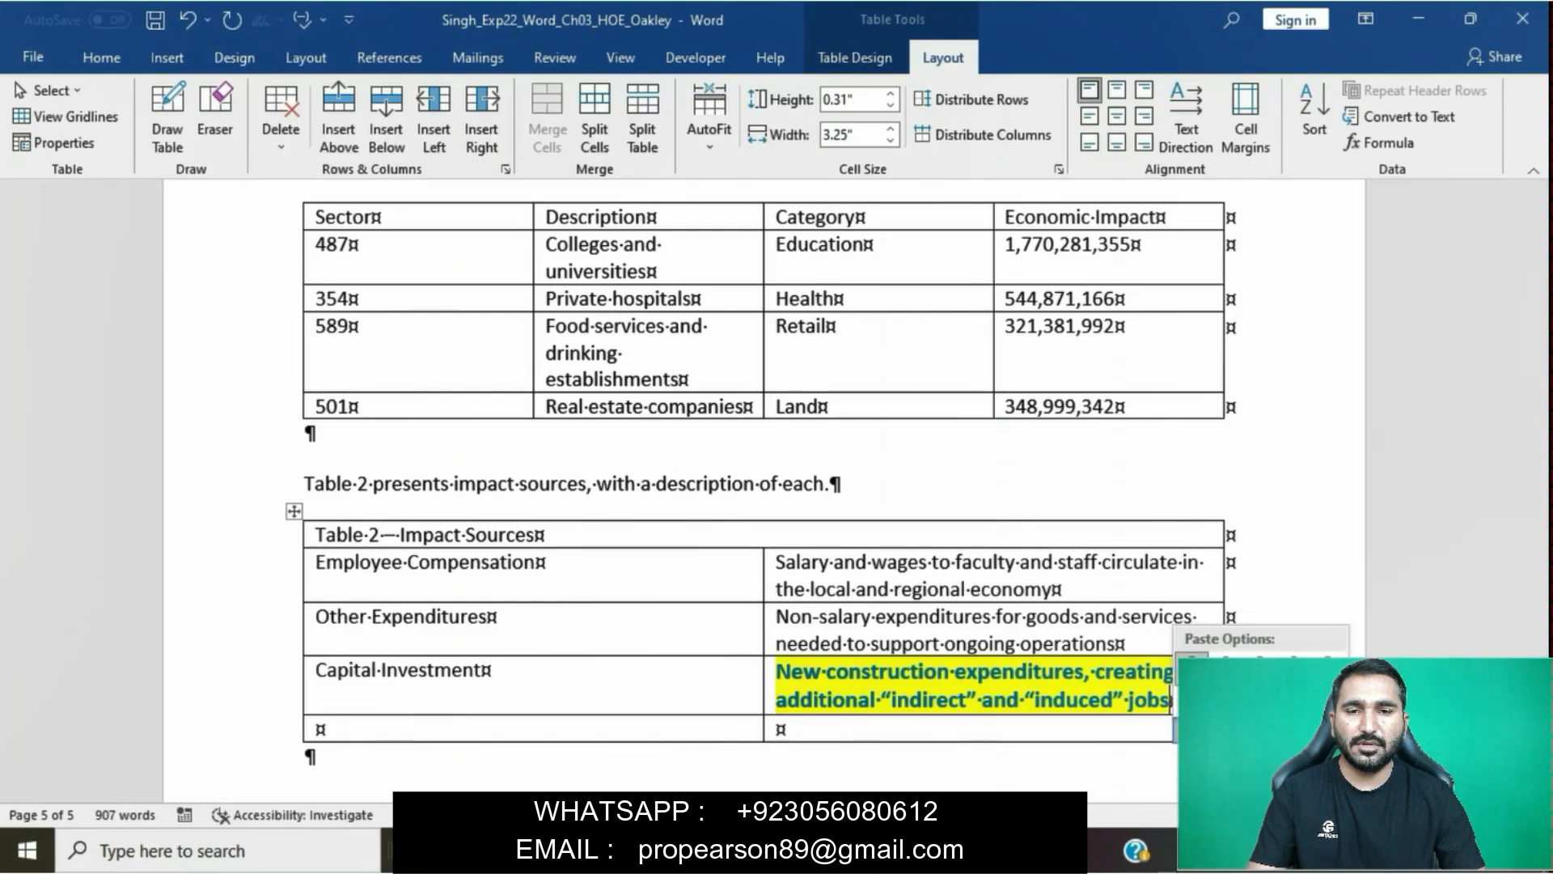
{"action": "left_click", "coordinate": [1328, 672]}
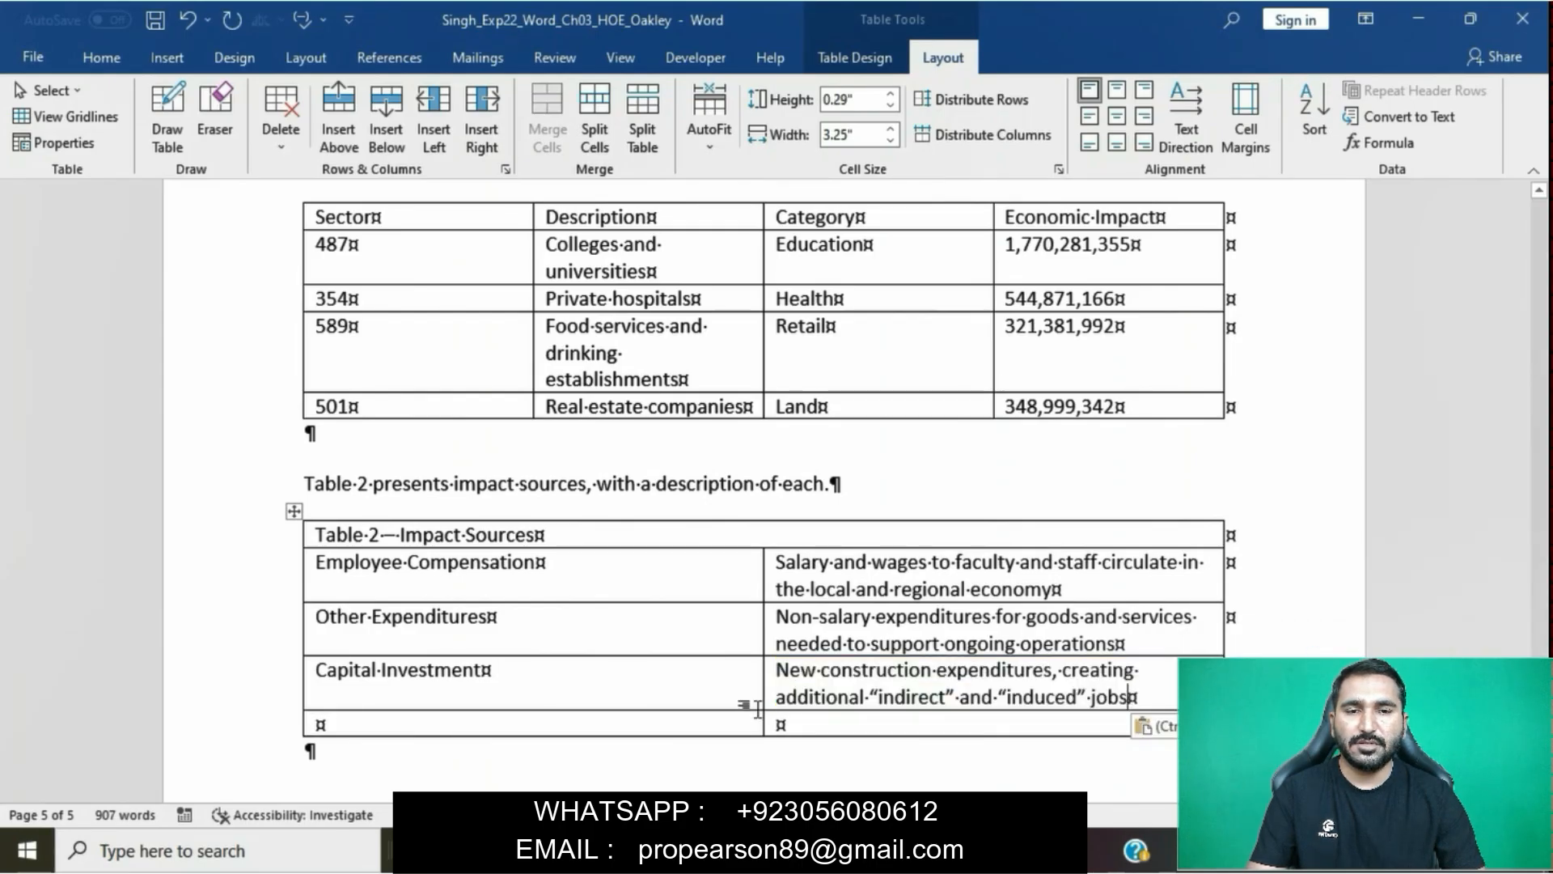
- Return to the instructions document and remove the yellow highlight from the whole step 4 instruction
{"action": "mouse_move", "coordinate": [712, 851]}
{"action": "left_click", "coordinate": [663, 770]}
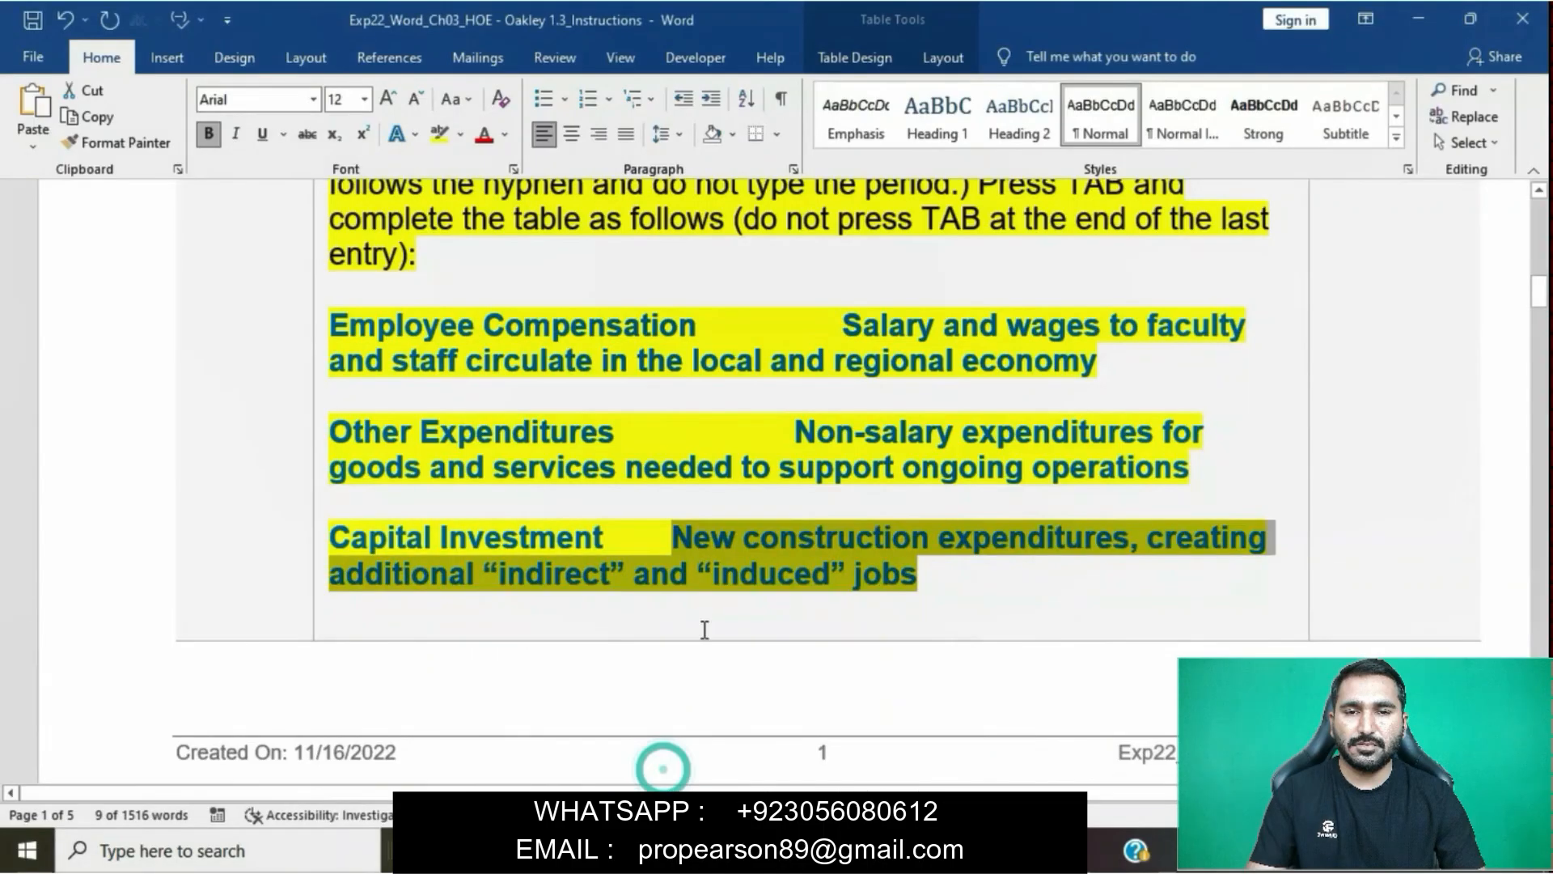
{"action": "left_click", "coordinate": [763, 491]}
{"action": "scroll", "coordinate": [763, 491], "scroll_direction": "up", "scroll_amount": 2}
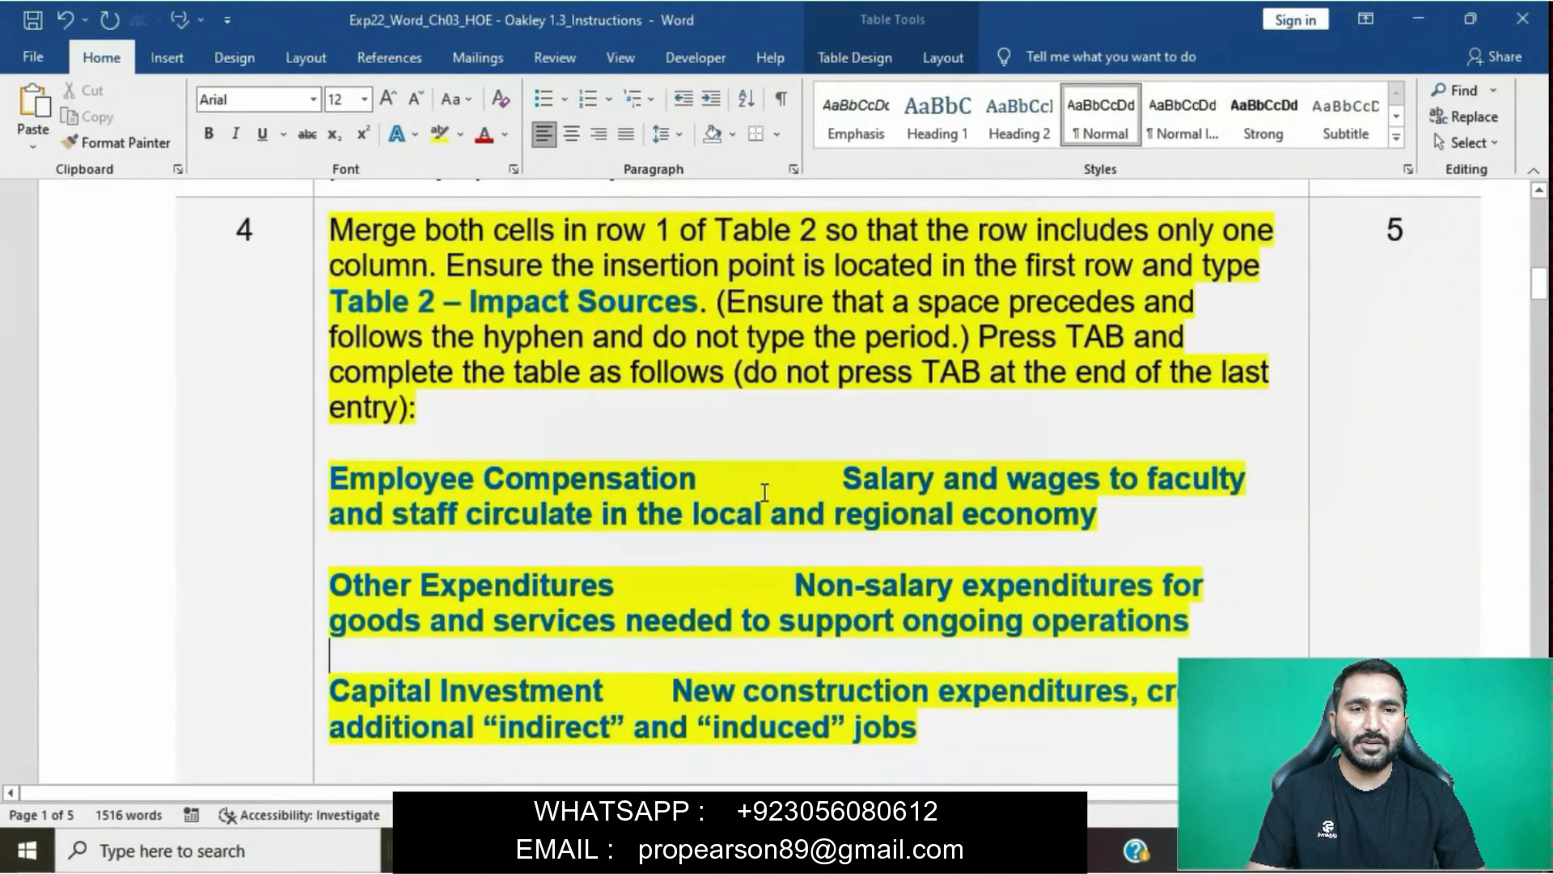
{"action": "scroll", "coordinate": [763, 489], "scroll_direction": "down", "scroll_amount": 1}
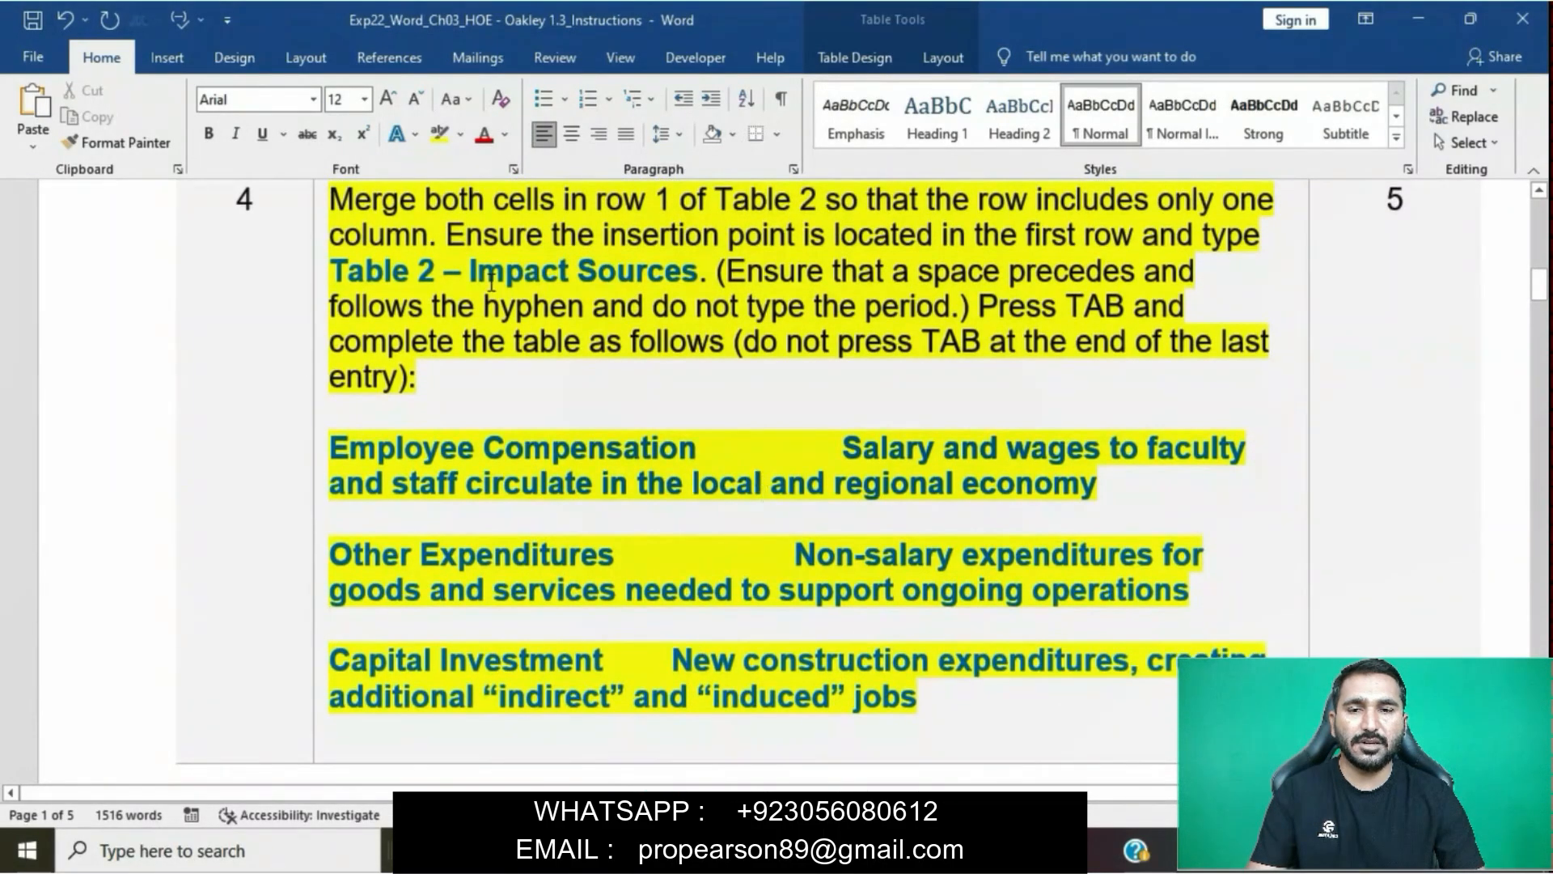
{"action": "left_click", "coordinate": [322, 210]}
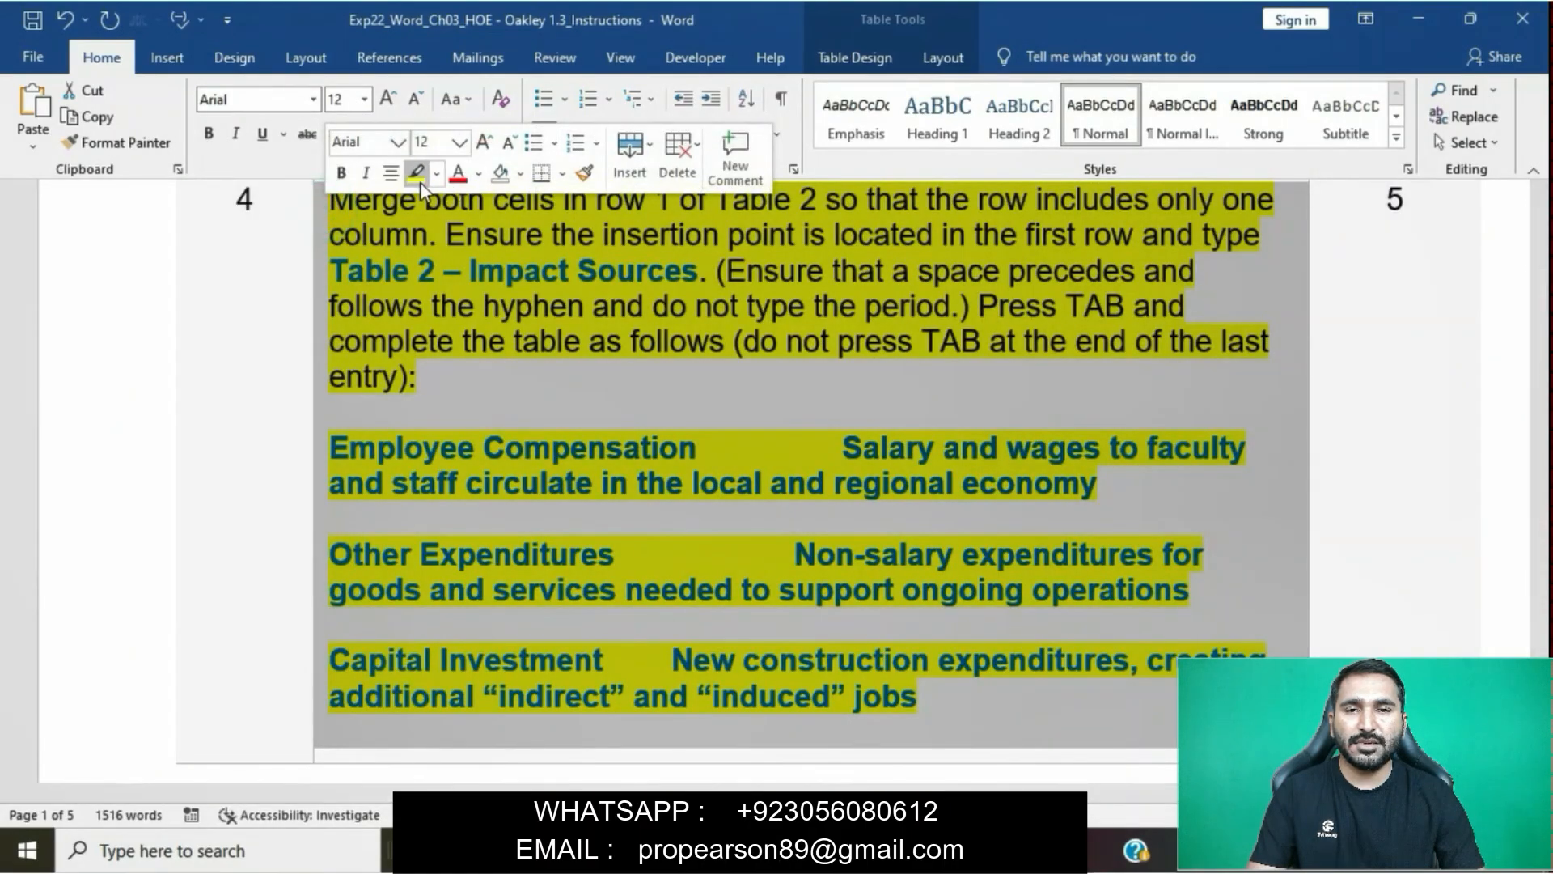
{"action": "left_click", "coordinate": [420, 182]}
- Highlight the whole step 5 instruction in yellow
{"action": "scroll", "coordinate": [628, 447], "scroll_direction": "down", "scroll_amount": 10}
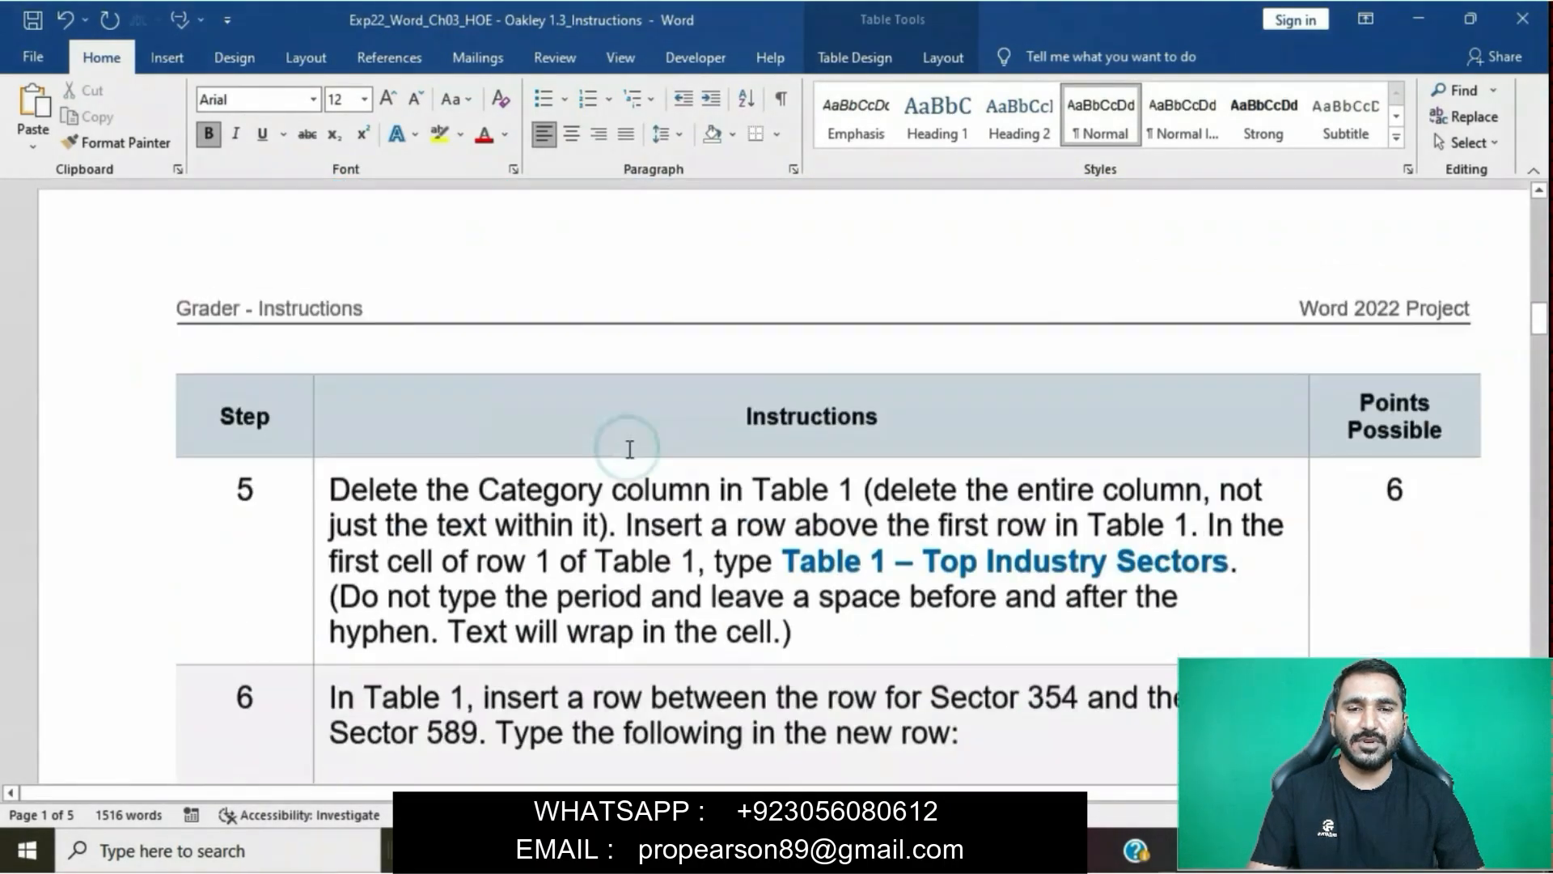
{"action": "scroll", "coordinate": [630, 450], "scroll_direction": "up", "scroll_amount": 2}
{"action": "left_click", "coordinate": [316, 411]}
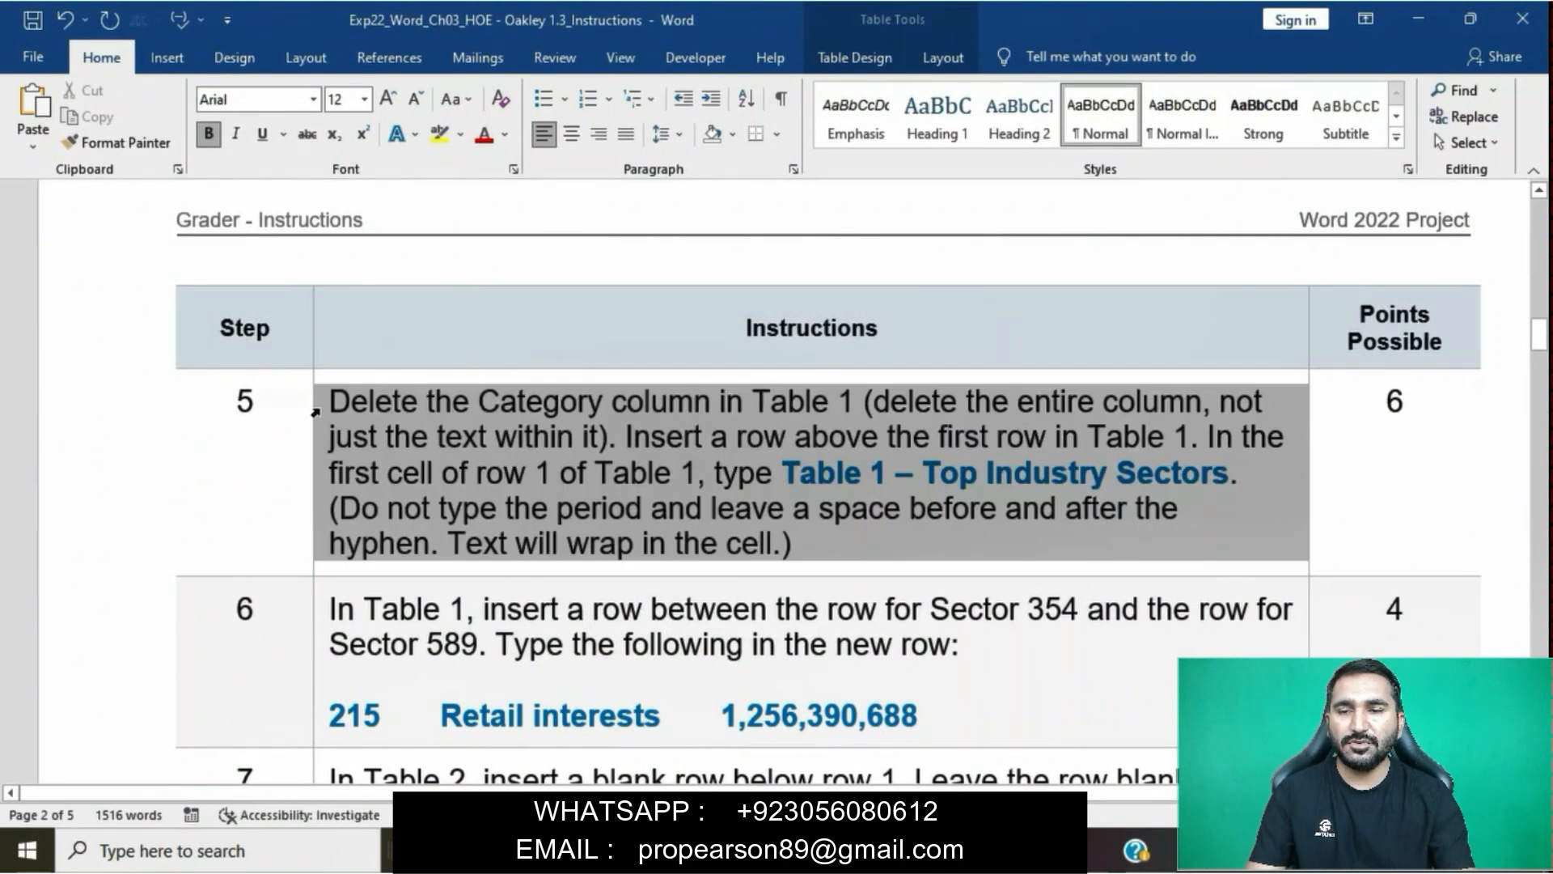
{"action": "left_click", "coordinate": [316, 409]}
{"action": "left_click", "coordinate": [410, 370]}
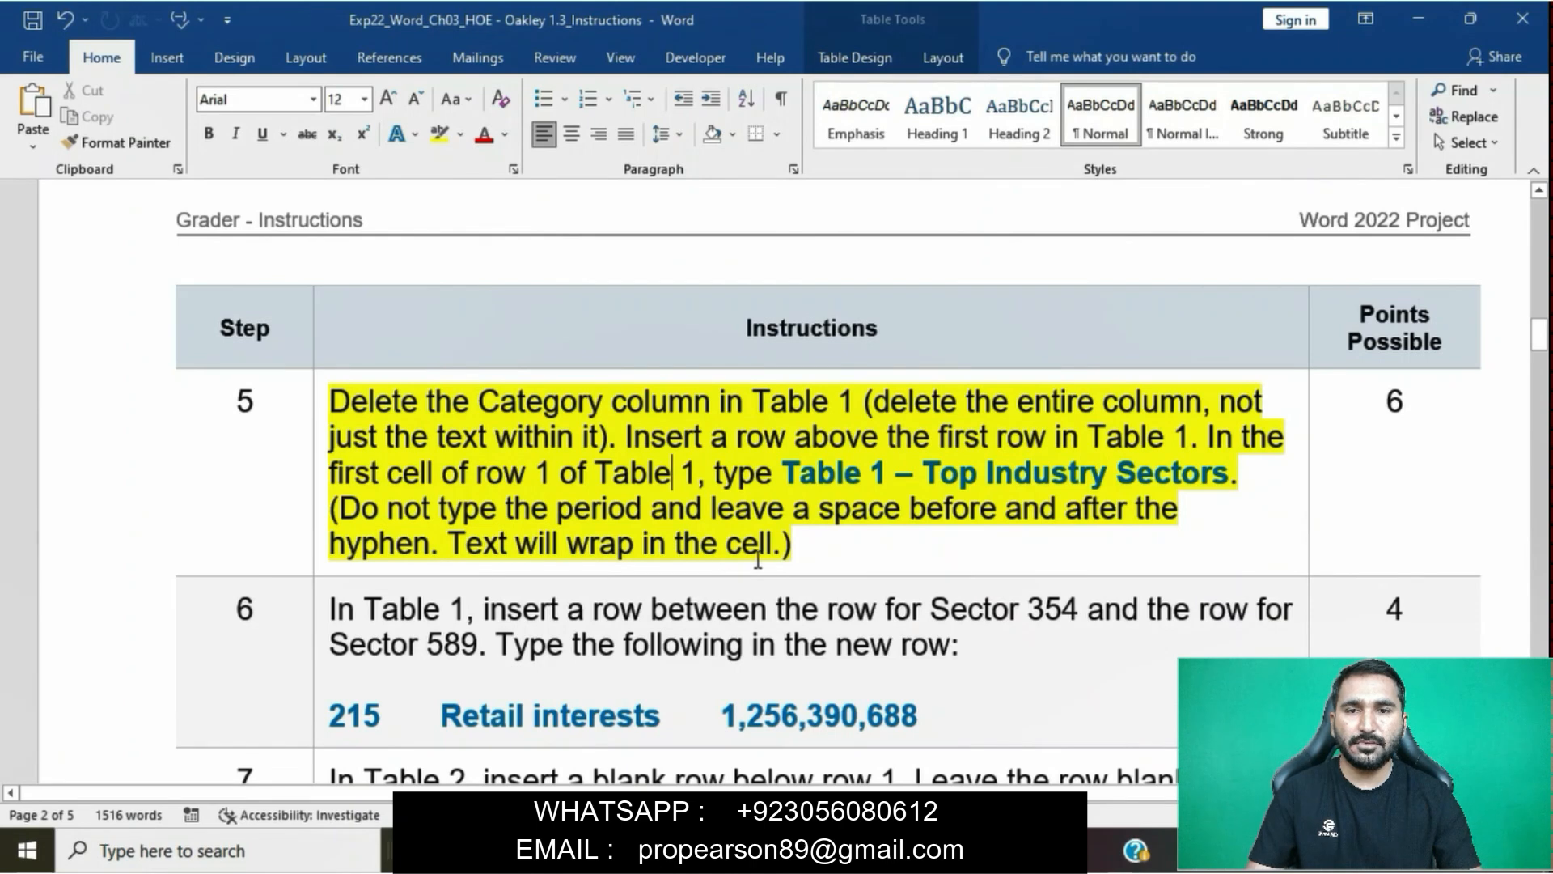
- Delete the entire Category column from Table 1 in the report, following the first sentence of step 5
{"action": "left_click", "coordinate": [326, 402]}
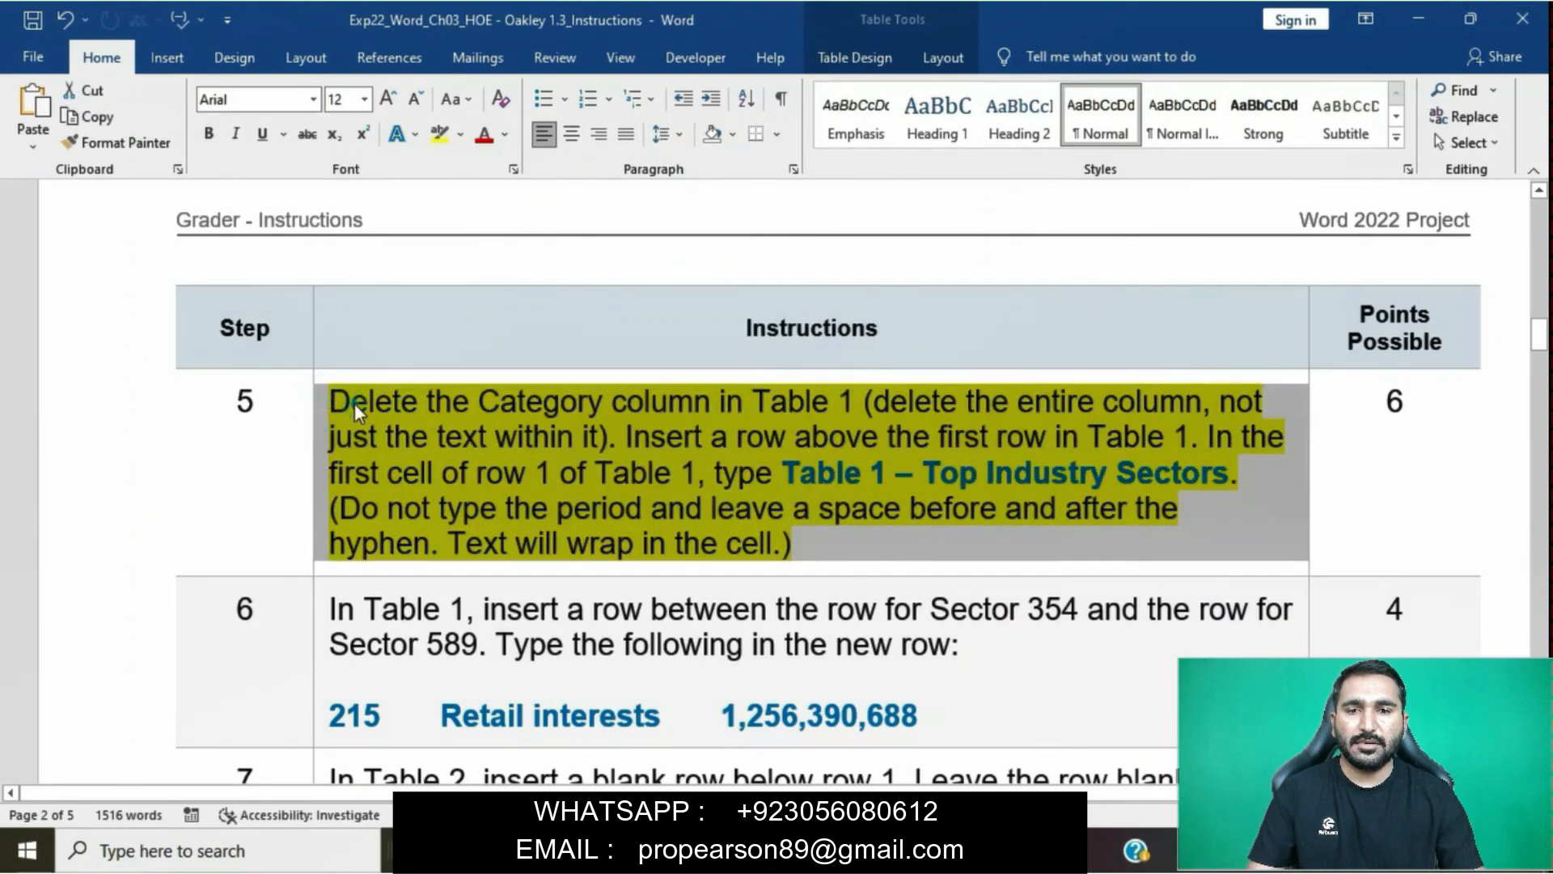
{"action": "left_click", "coordinate": [354, 402]}
{"action": "left_click_drag", "start_coordinate": [331, 399], "coordinate": [859, 407]}
{"action": "mouse_move", "coordinate": [778, 851]}
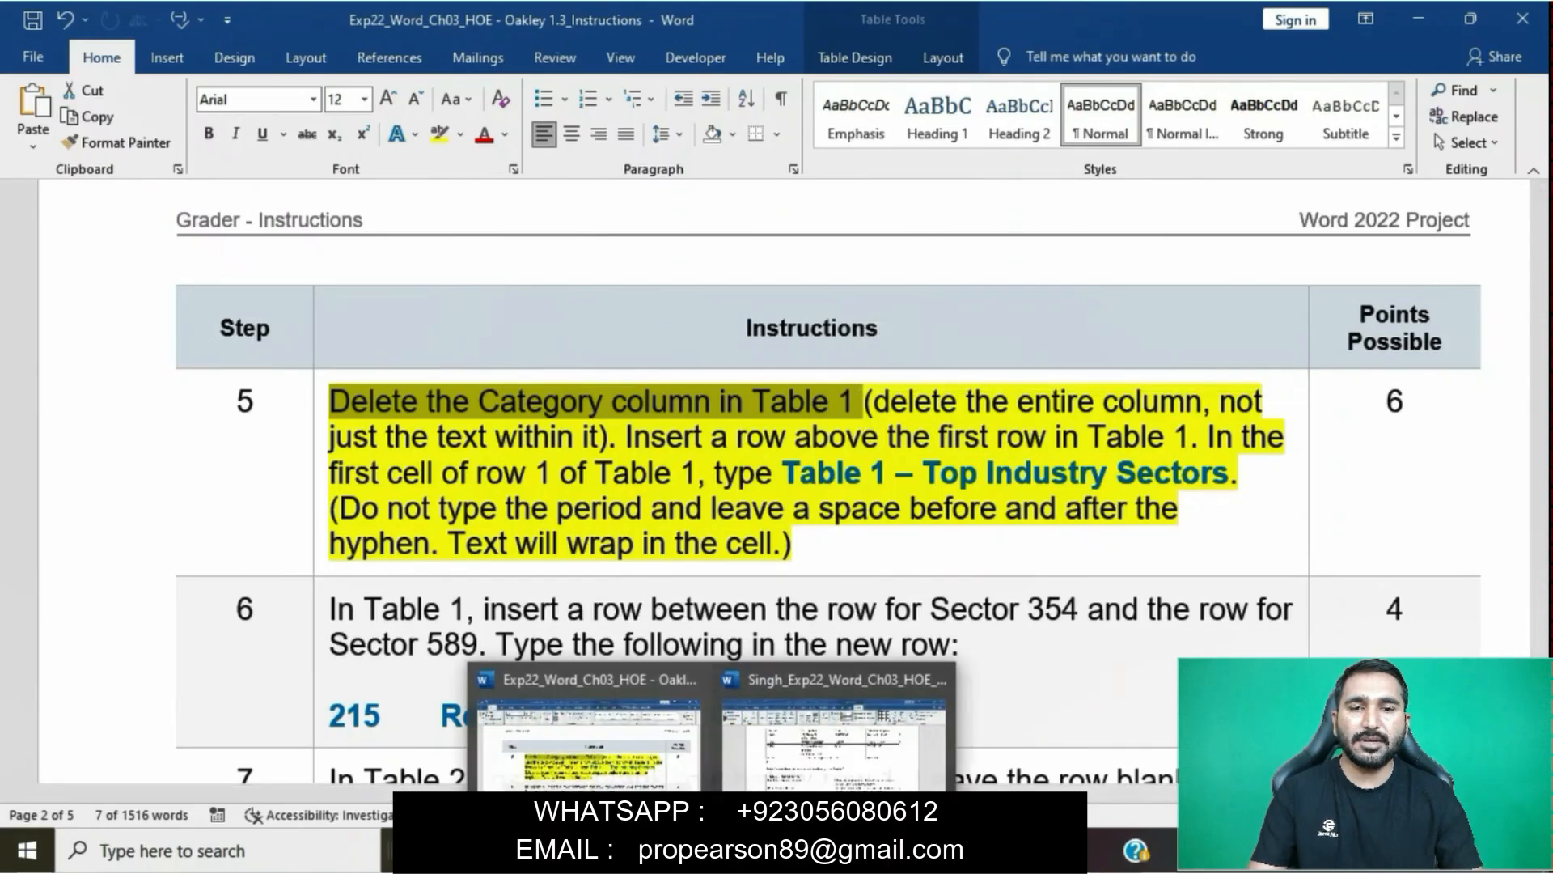
{"action": "left_click", "coordinate": [834, 772]}
{"action": "scroll", "coordinate": [822, 489], "scroll_direction": "up", "scroll_amount": 5}
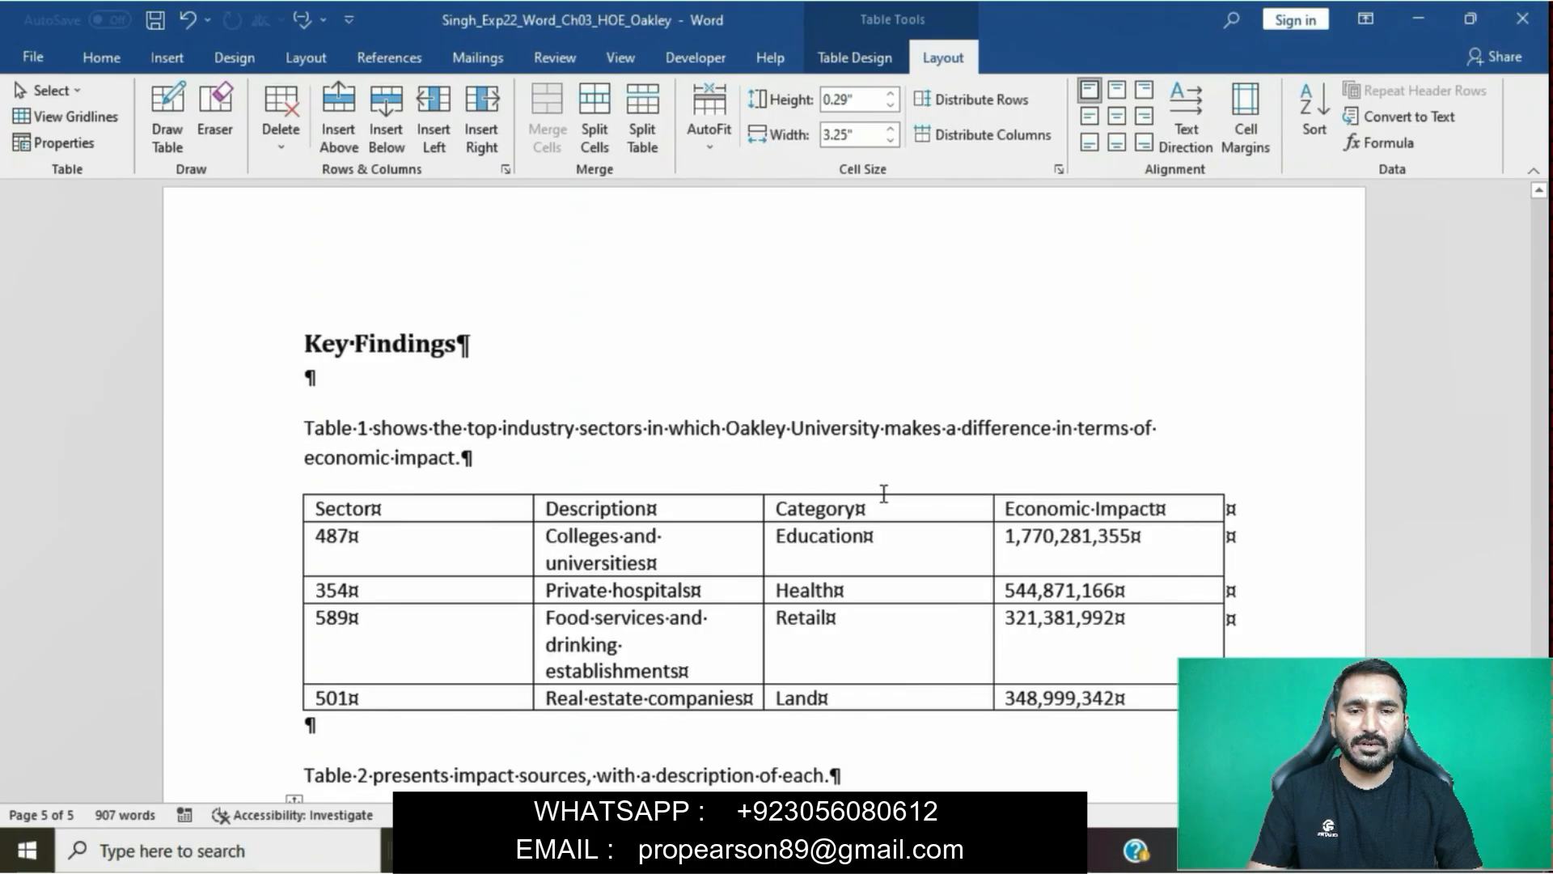
{"action": "left_click", "coordinate": [884, 493]}
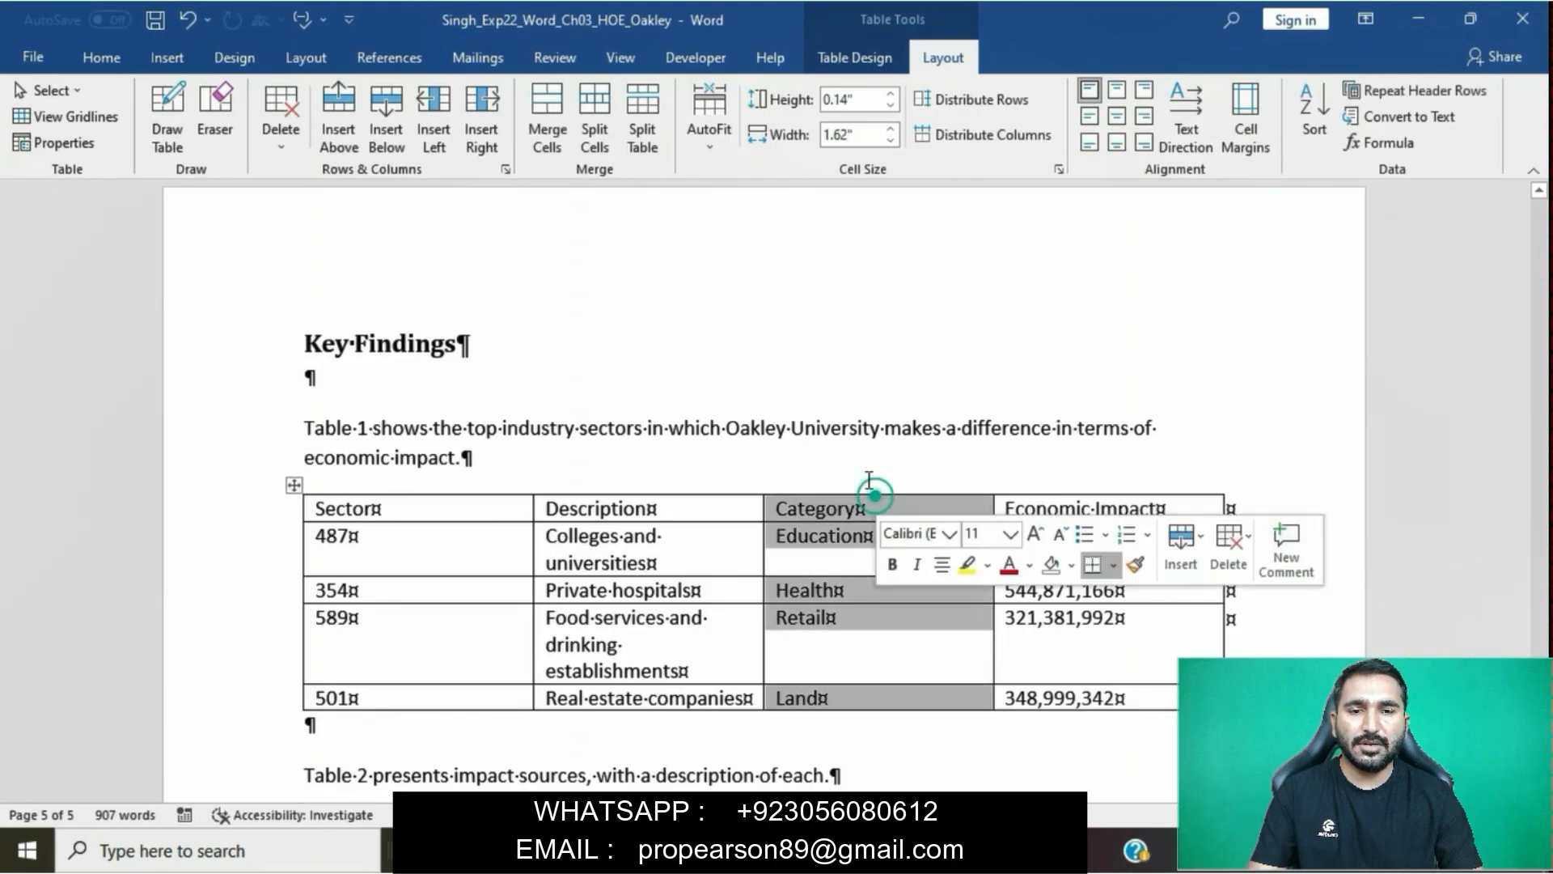
{"action": "left_click", "coordinate": [291, 146]}
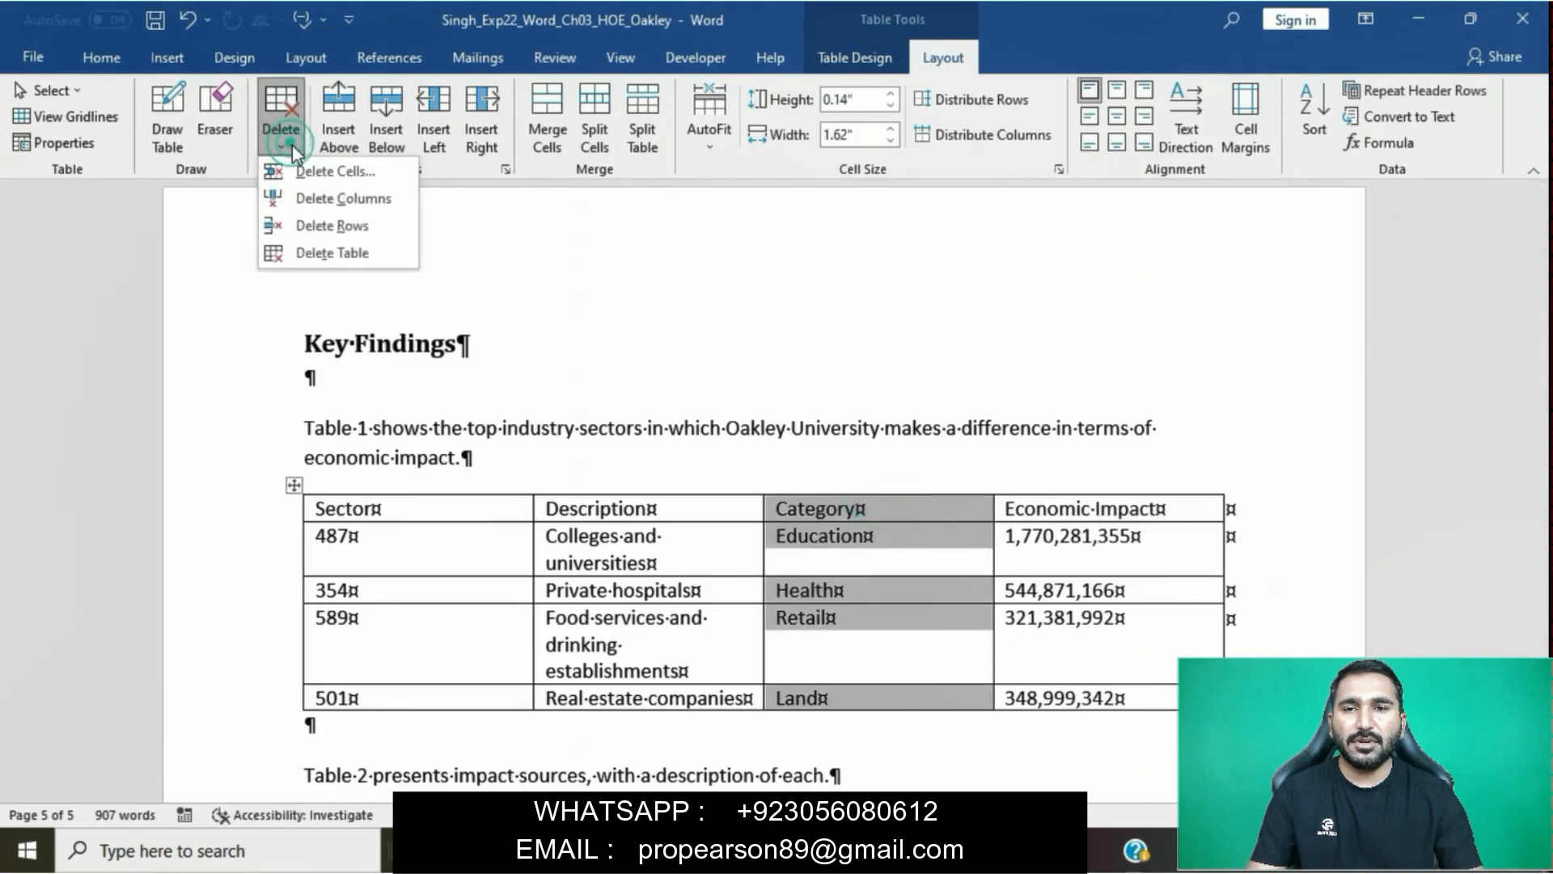
{"action": "left_click", "coordinate": [356, 198]}
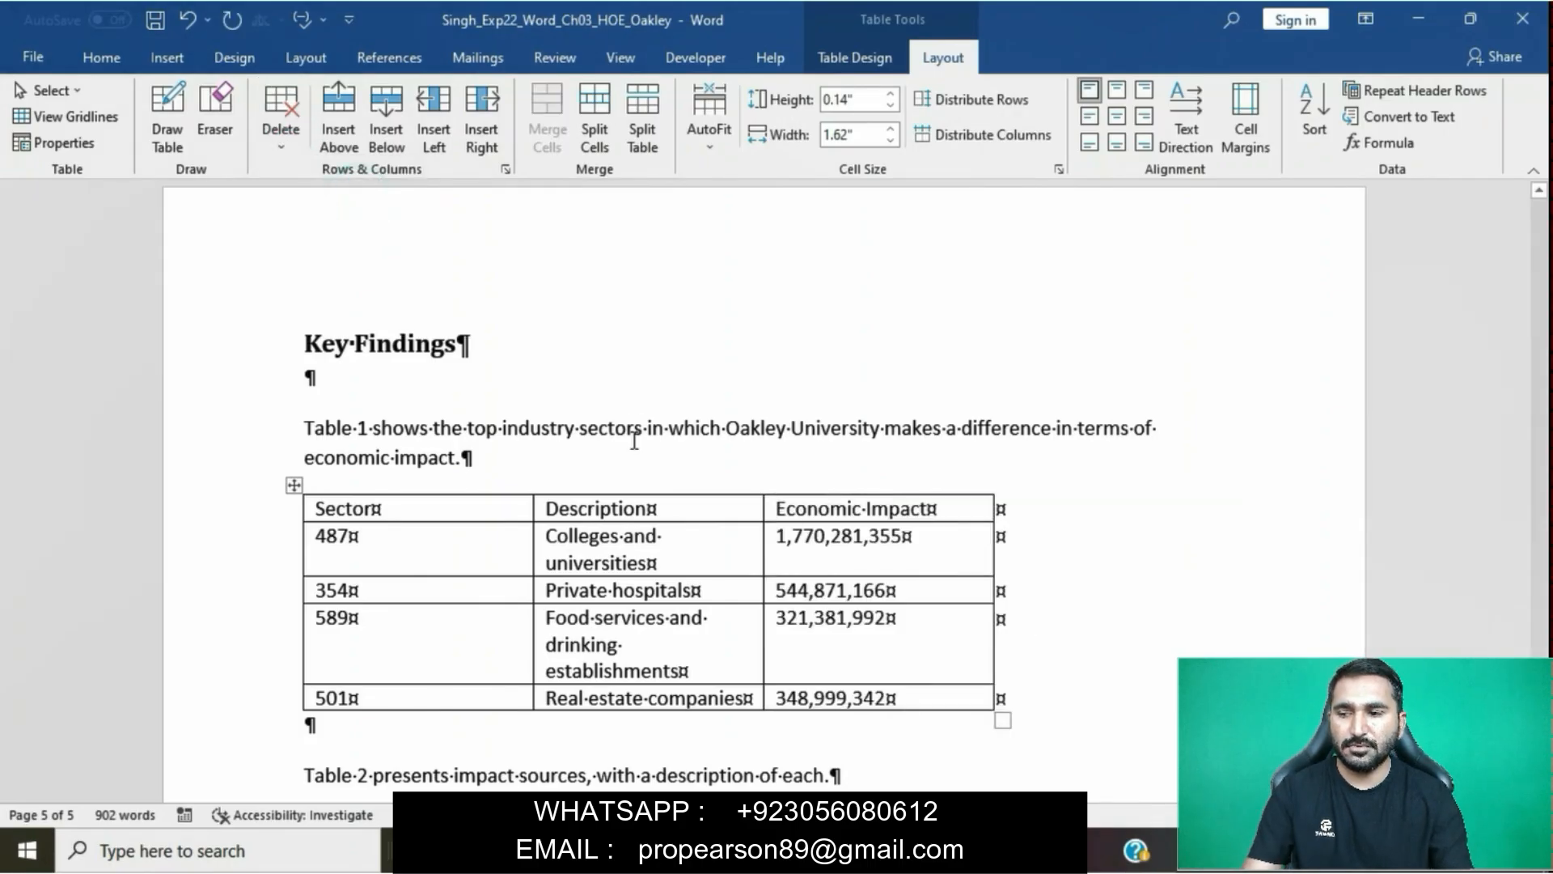
- Insert a blank row above the Sector header row of Table 1, following the second sentence of step 5
{"action": "mouse_move", "coordinate": [694, 851]}
{"action": "left_click", "coordinate": [651, 753]}
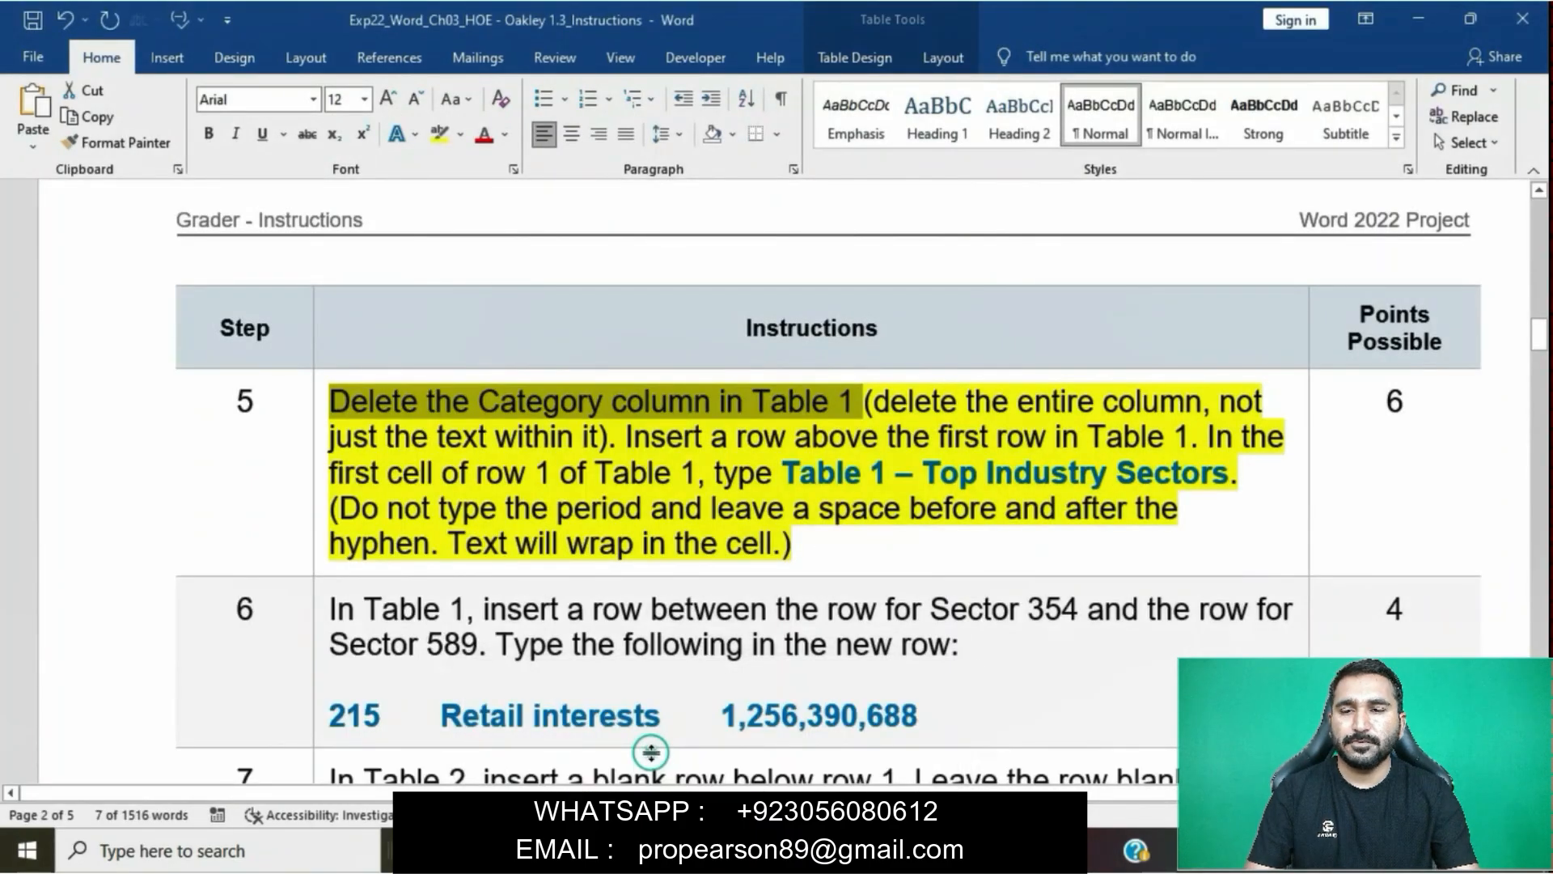
{"action": "left_click_drag", "start_coordinate": [623, 433], "coordinate": [1189, 437]}
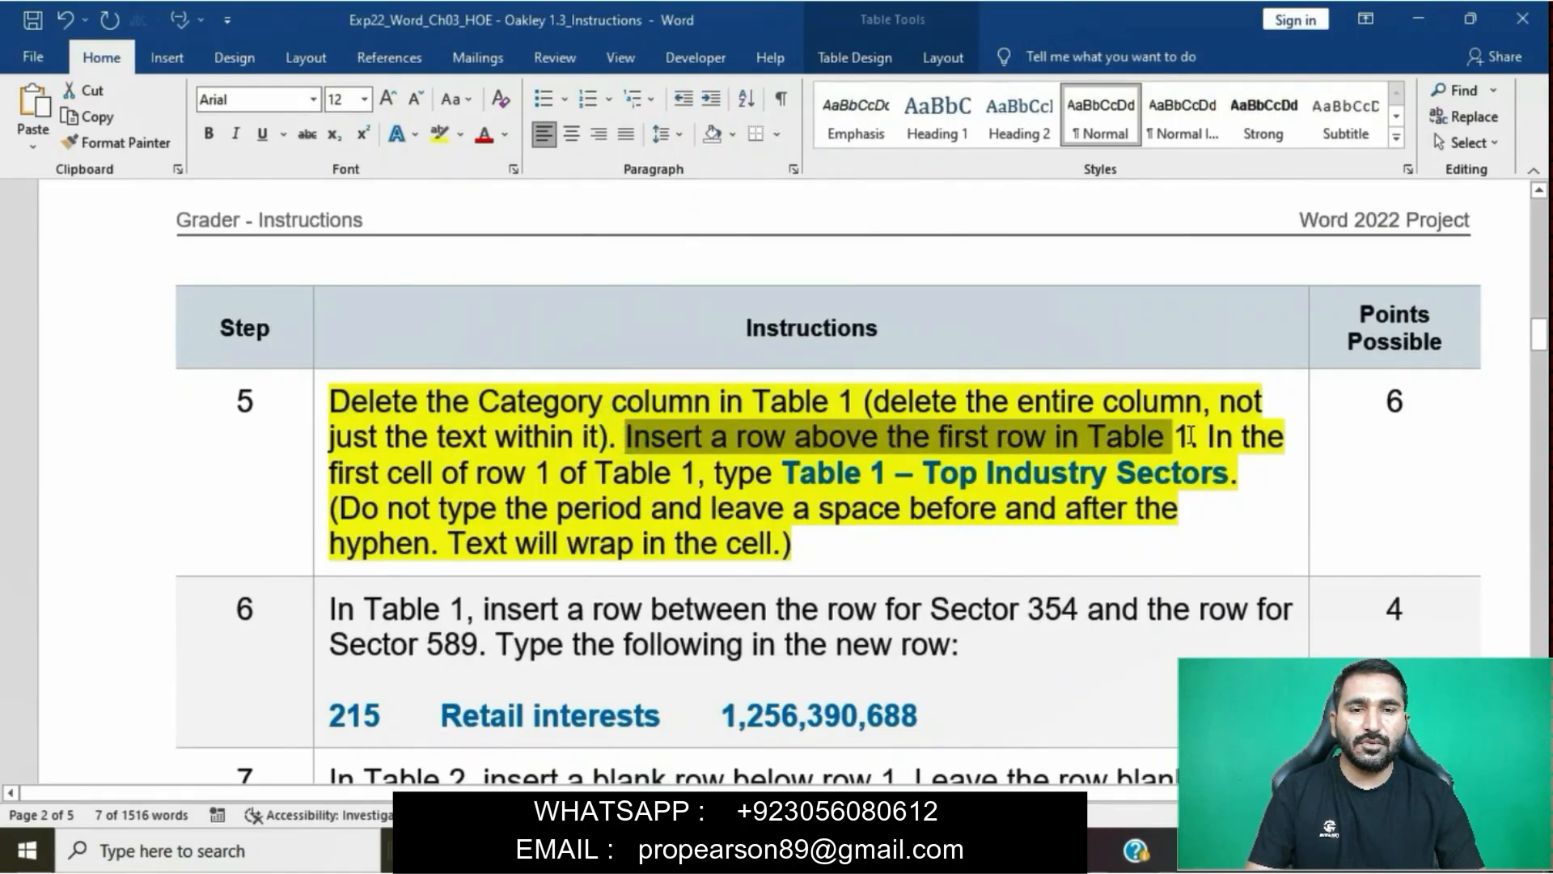
{"action": "mouse_move", "coordinate": [712, 849]}
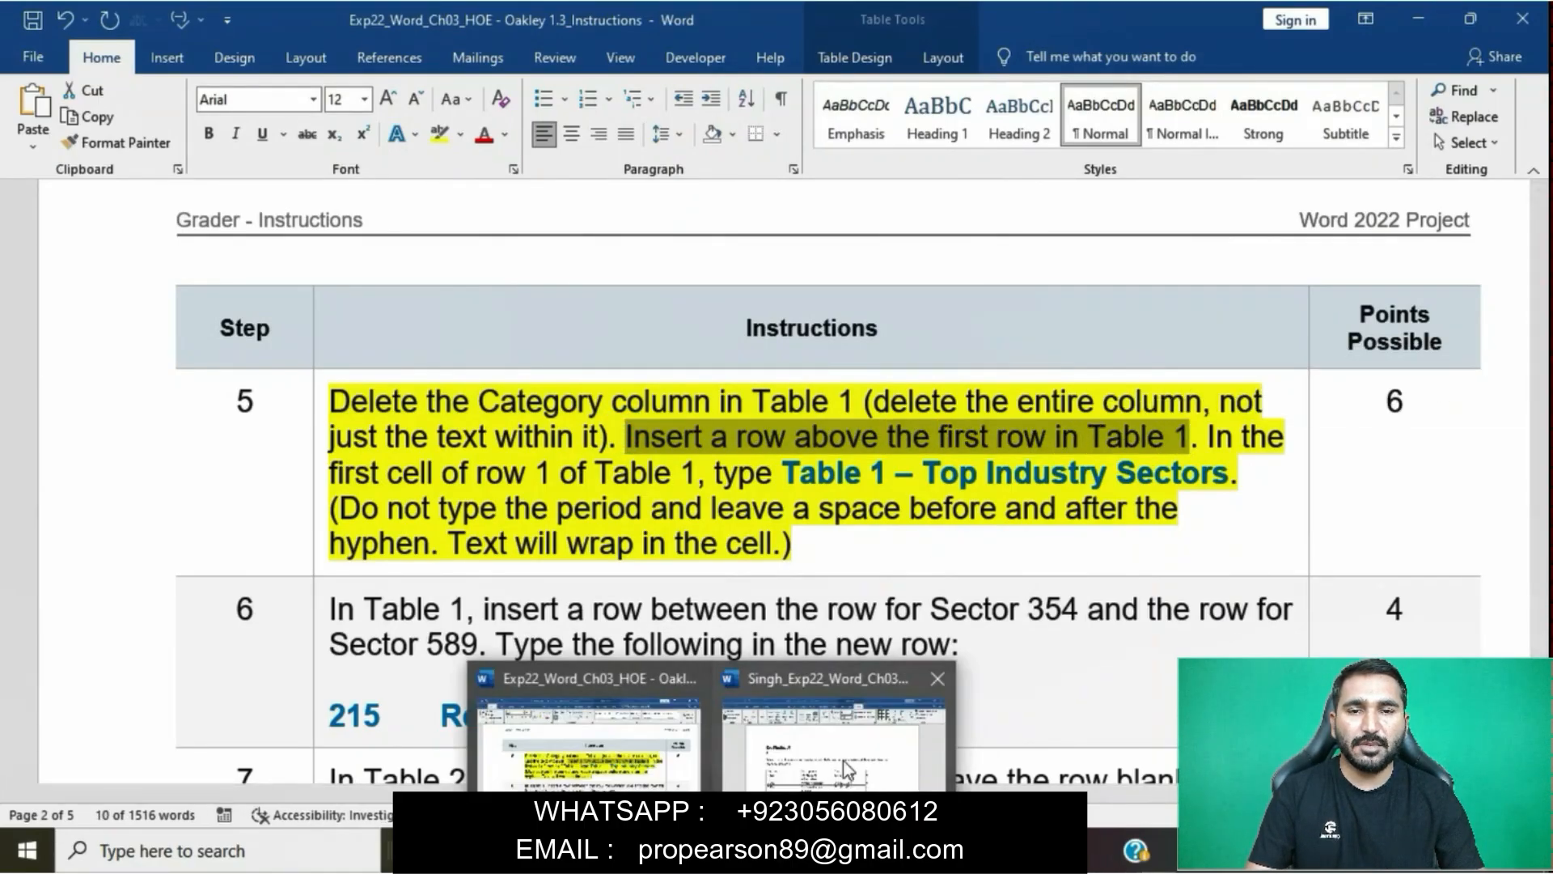
{"action": "left_click", "coordinate": [855, 752]}
{"action": "left_click", "coordinate": [395, 509]}
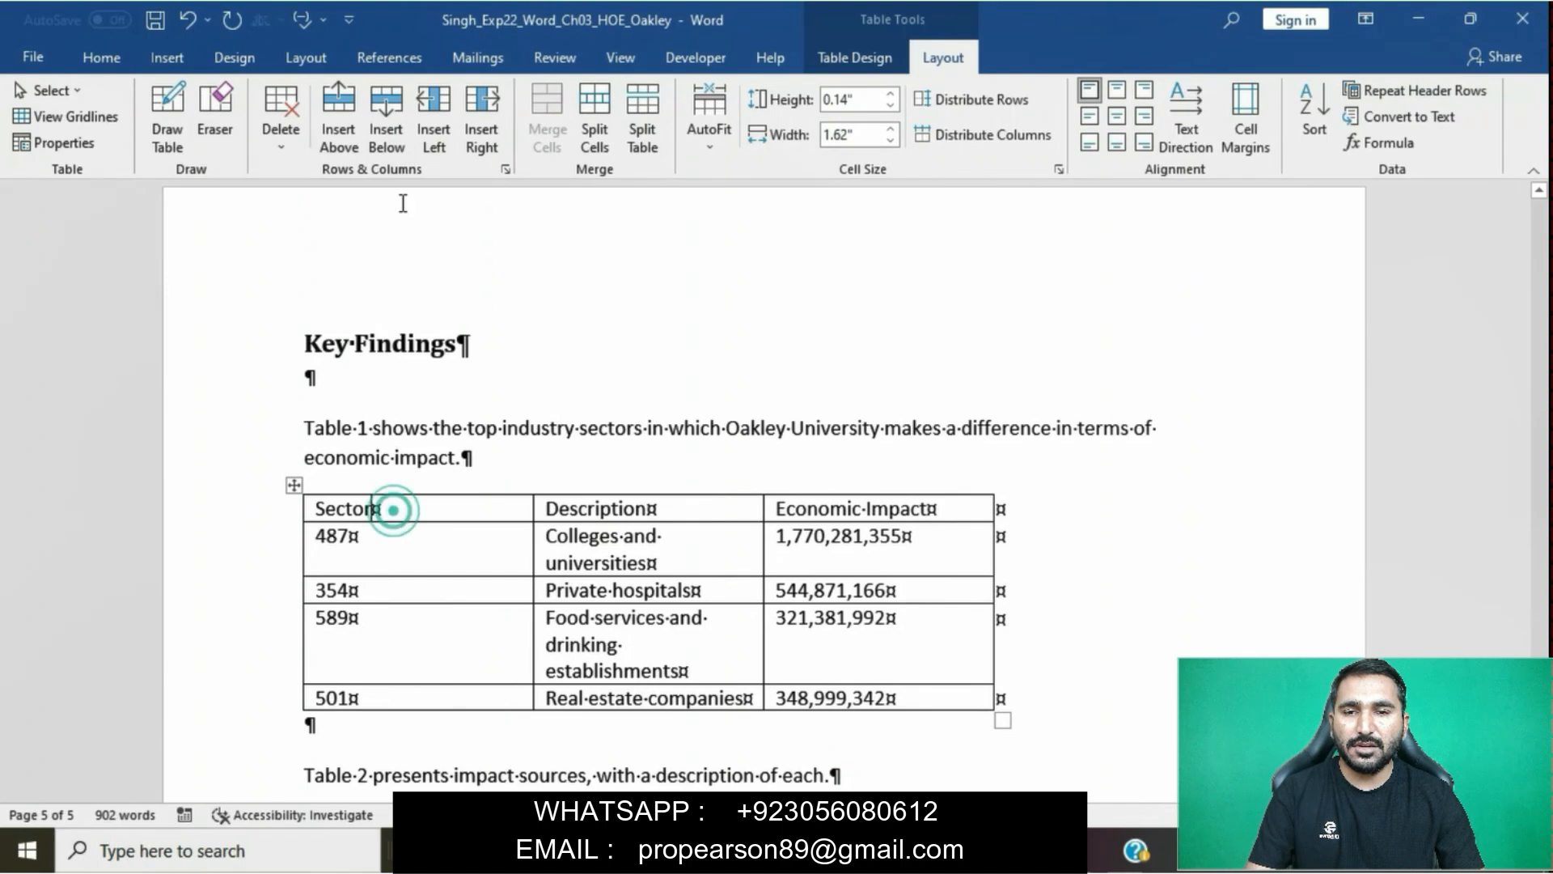
{"action": "left_click", "coordinate": [345, 120]}
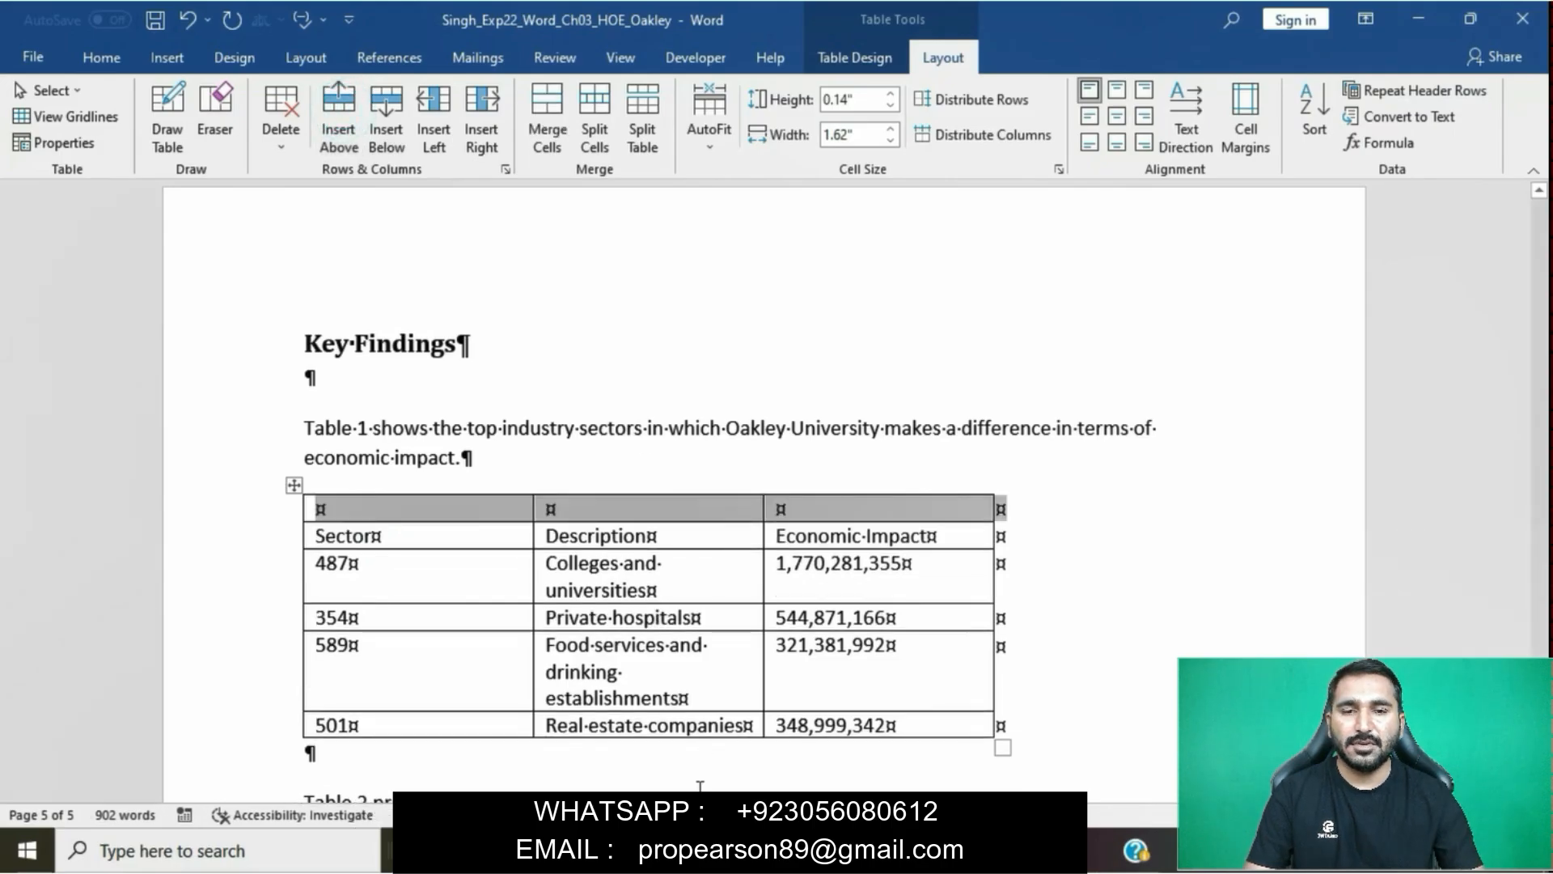
- Copy "Table 1 – Top Industry Sectors" from the step 5 instruction into the first cell of Table 1's blank top row as text only
{"action": "mouse_move", "coordinate": [714, 850]}
{"action": "left_click", "coordinate": [669, 768]}
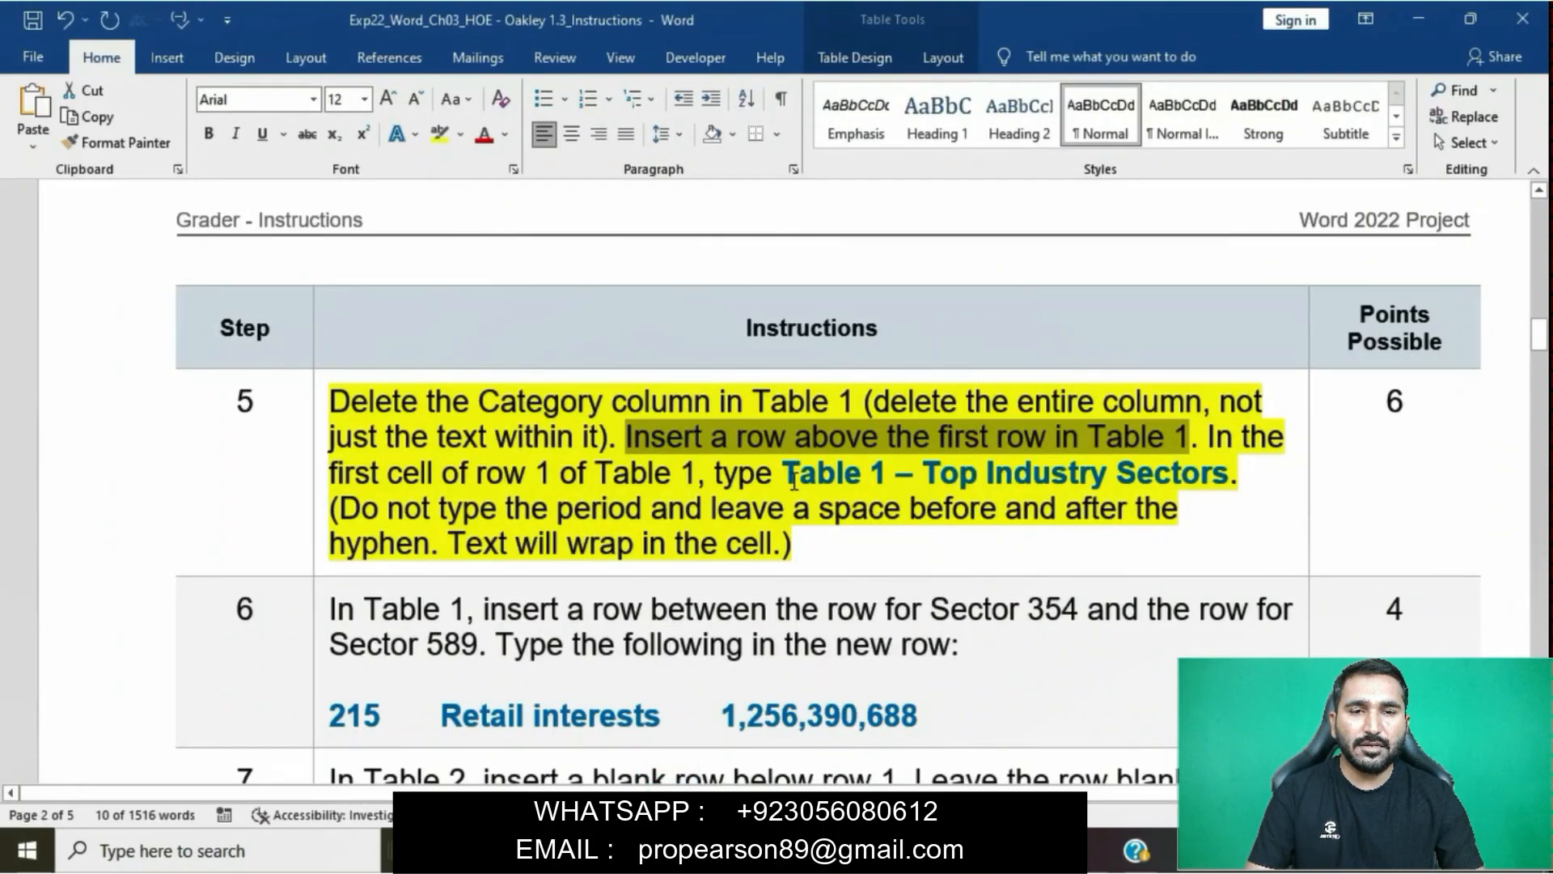
{"action": "left_click_drag", "start_coordinate": [787, 477], "coordinate": [1228, 478]}
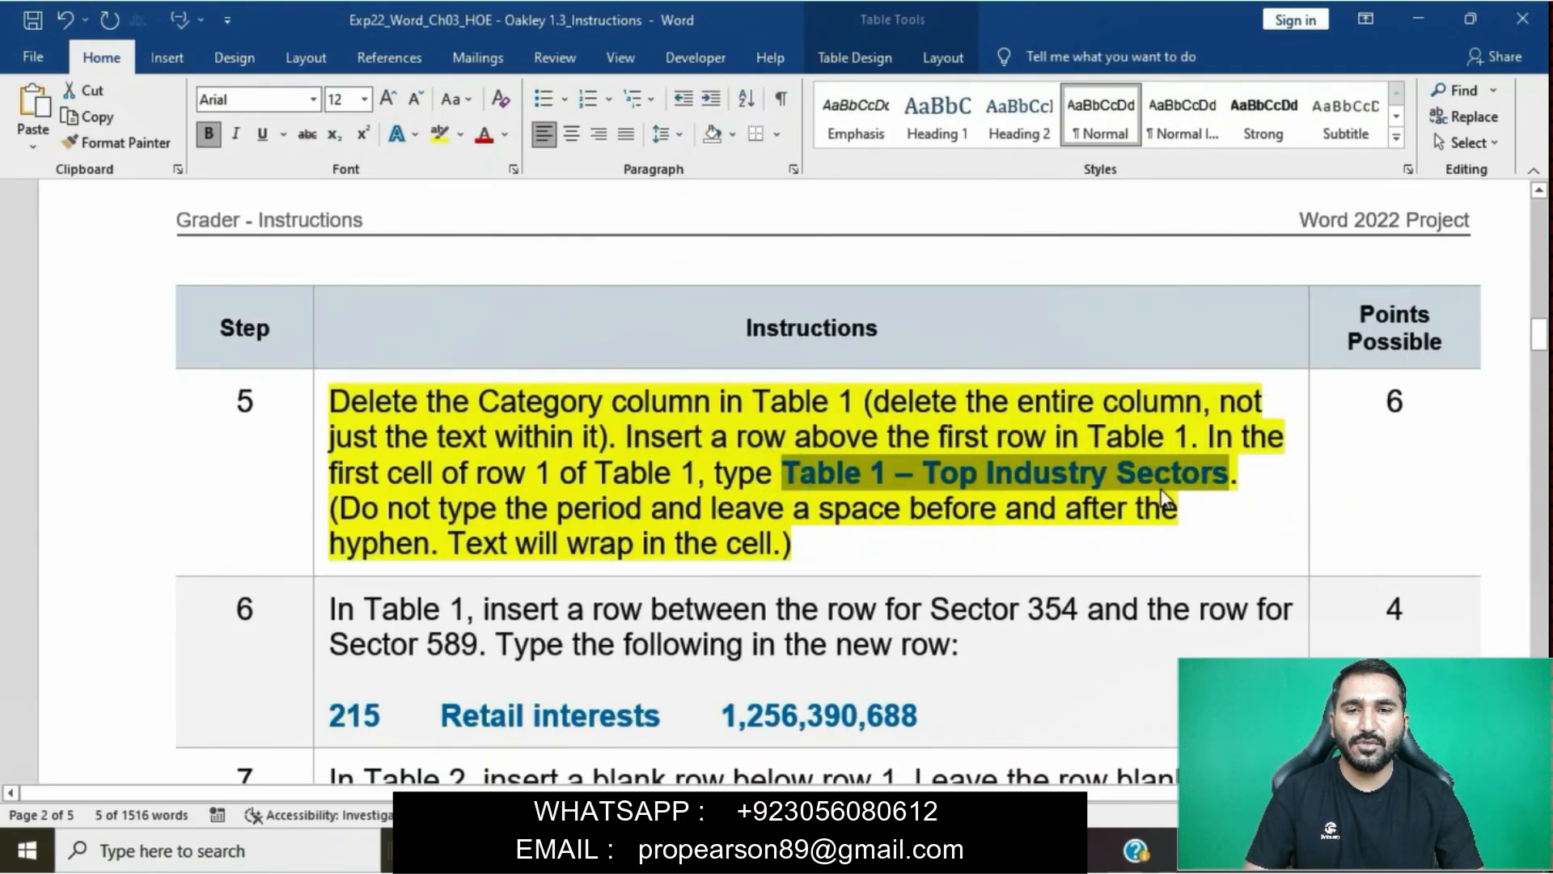
{"action": "mouse_move", "coordinate": [714, 849]}
{"action": "left_click", "coordinate": [803, 773]}
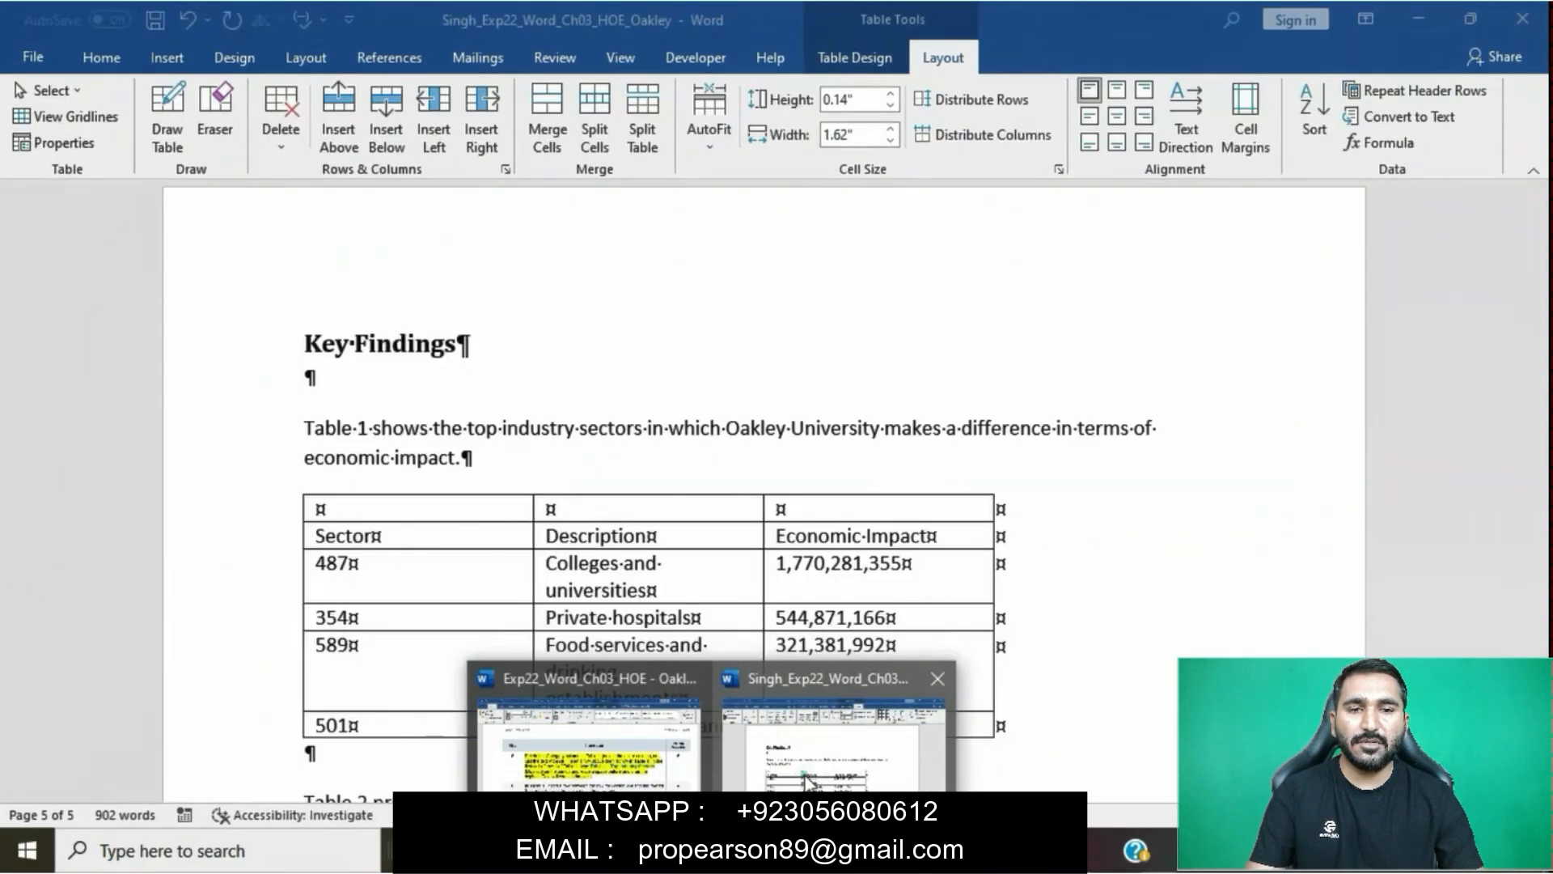
{"action": "left_click", "coordinate": [320, 518]}
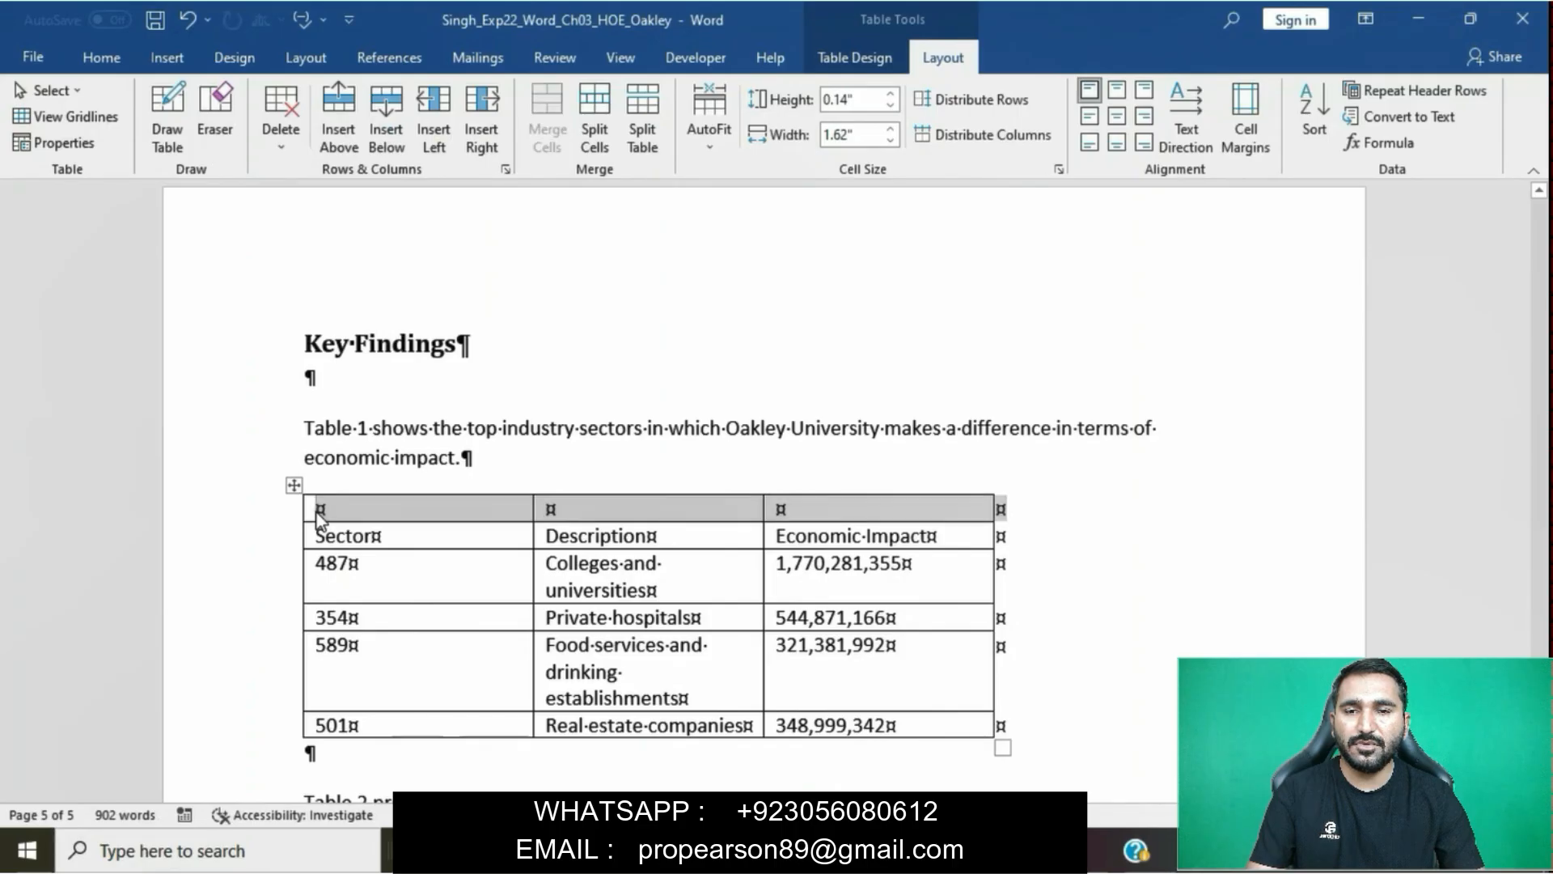
{"action": "type", "text": "Table 1 — Top Industry Sectors"}
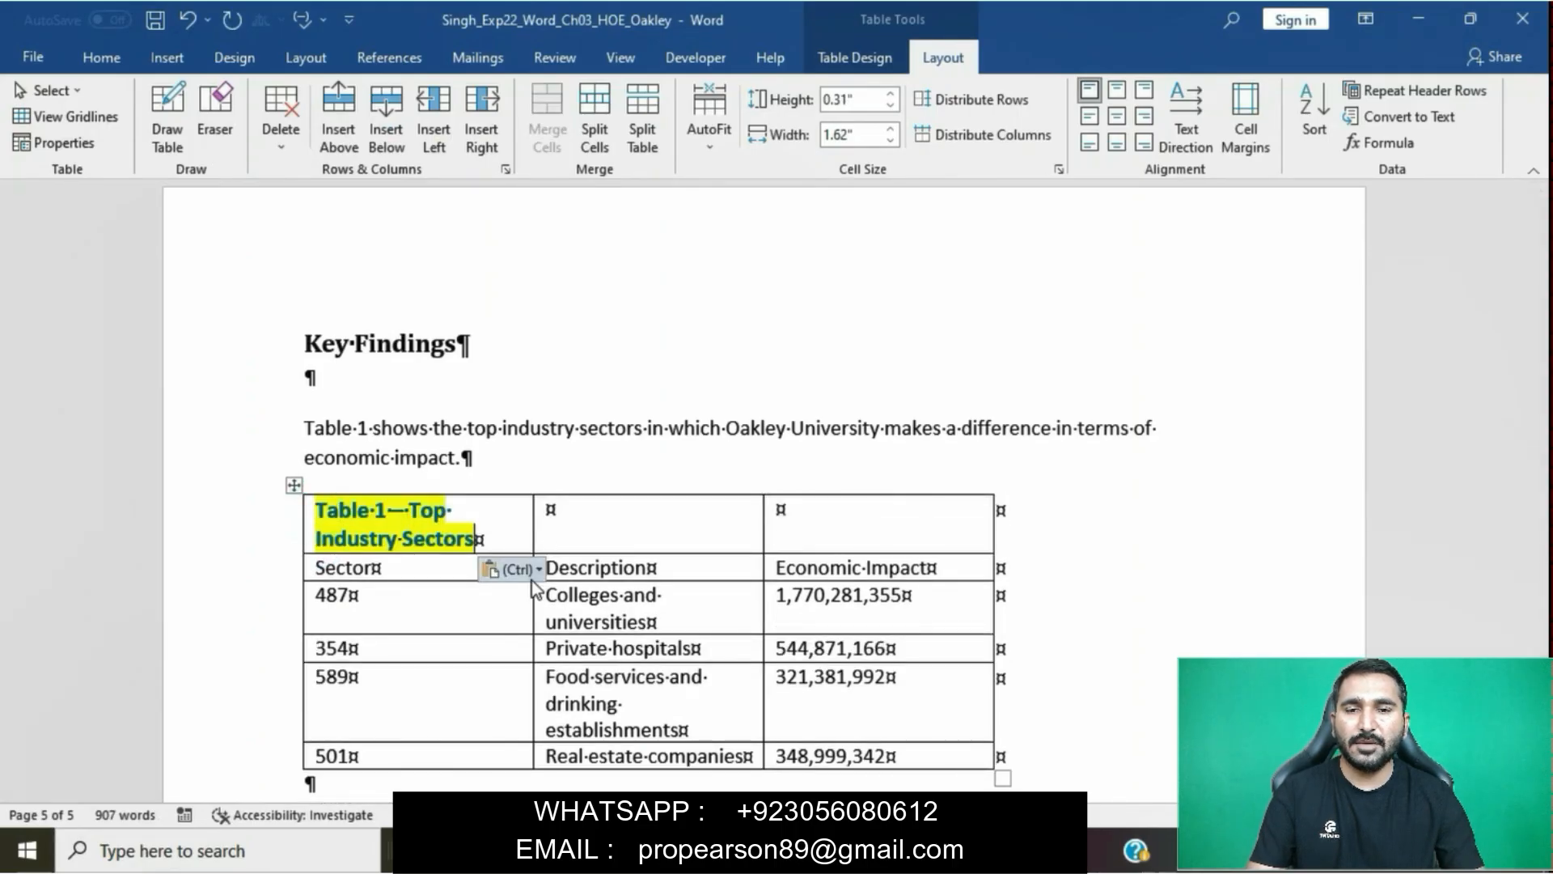
{"action": "left_click", "coordinate": [510, 569]}
{"action": "left_click", "coordinate": [623, 619]}
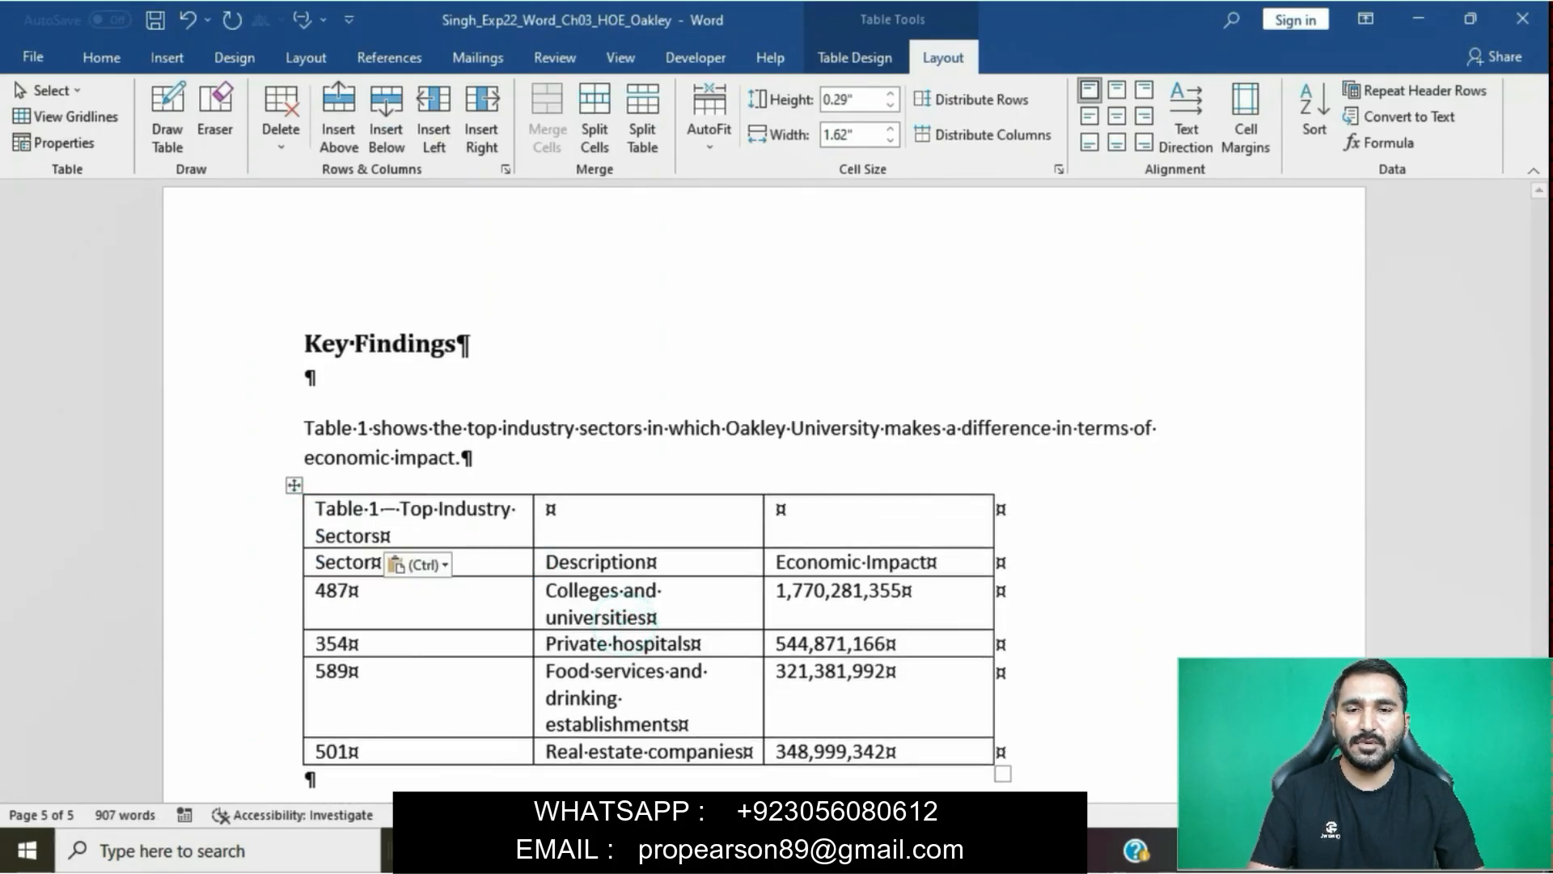
- Check the Table 1 title against the rest of step 5 in the instructions document and remove the yellow highlight from that instruction
{"action": "left_click", "coordinate": [692, 775]}
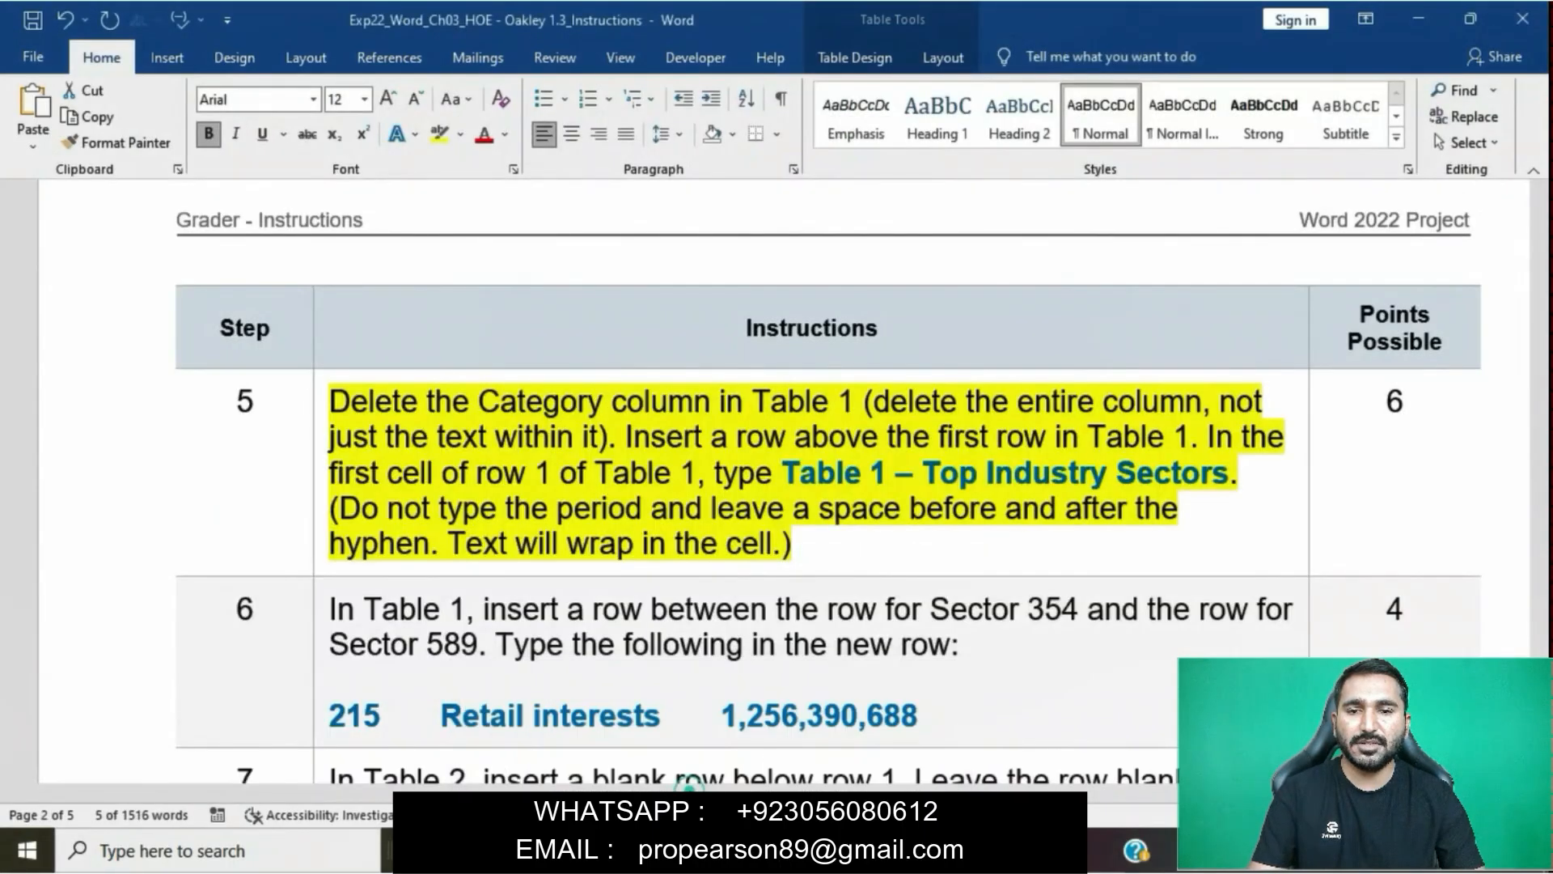
{"action": "left_click", "coordinate": [1008, 507]}
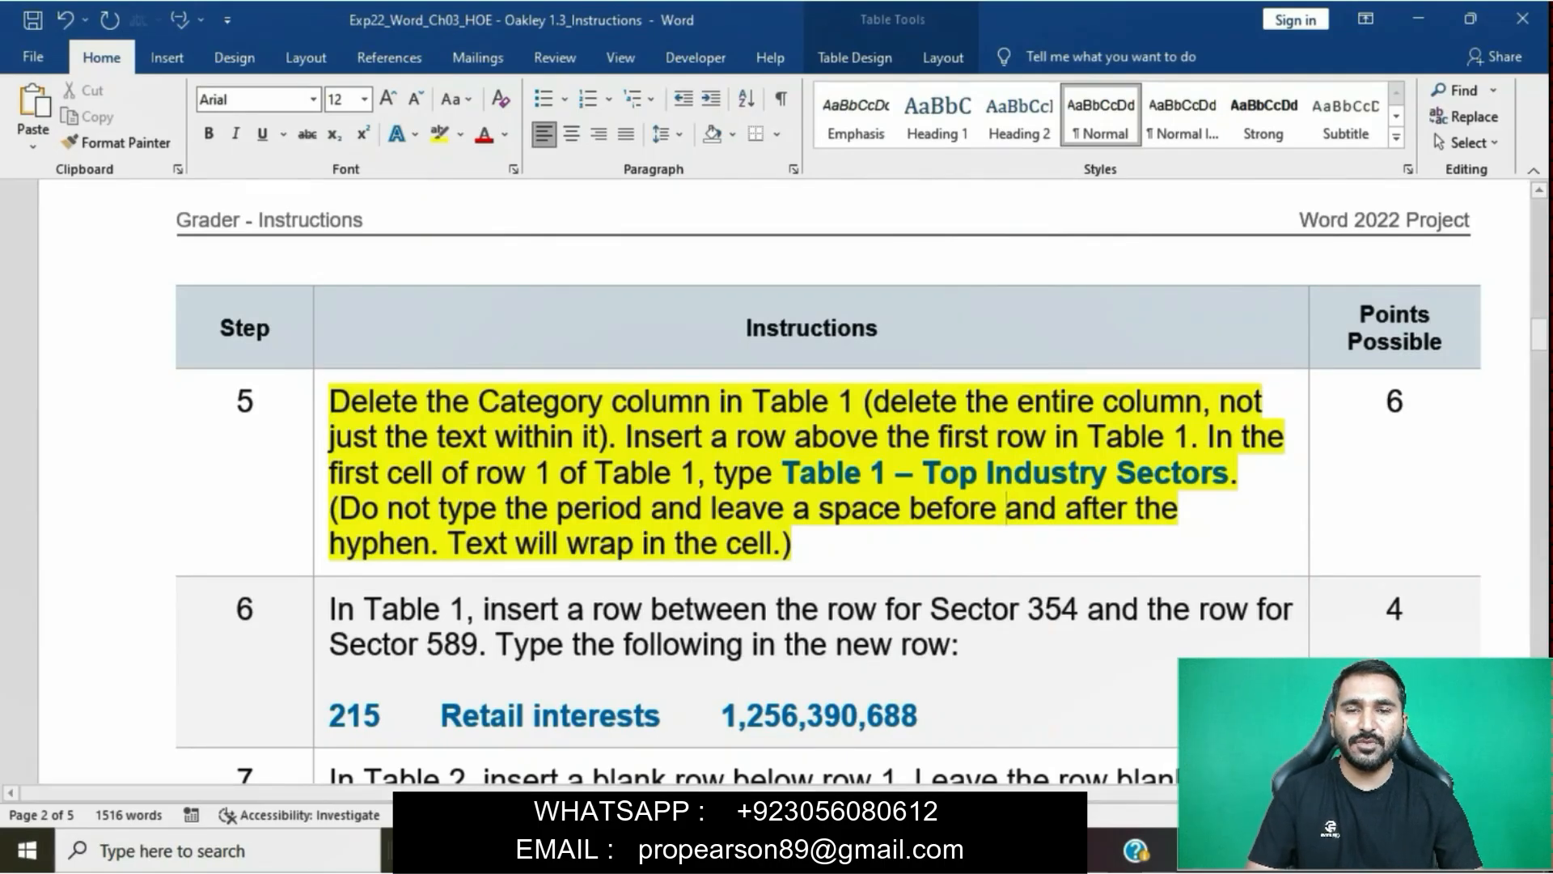
{"action": "left_click", "coordinate": [817, 750]}
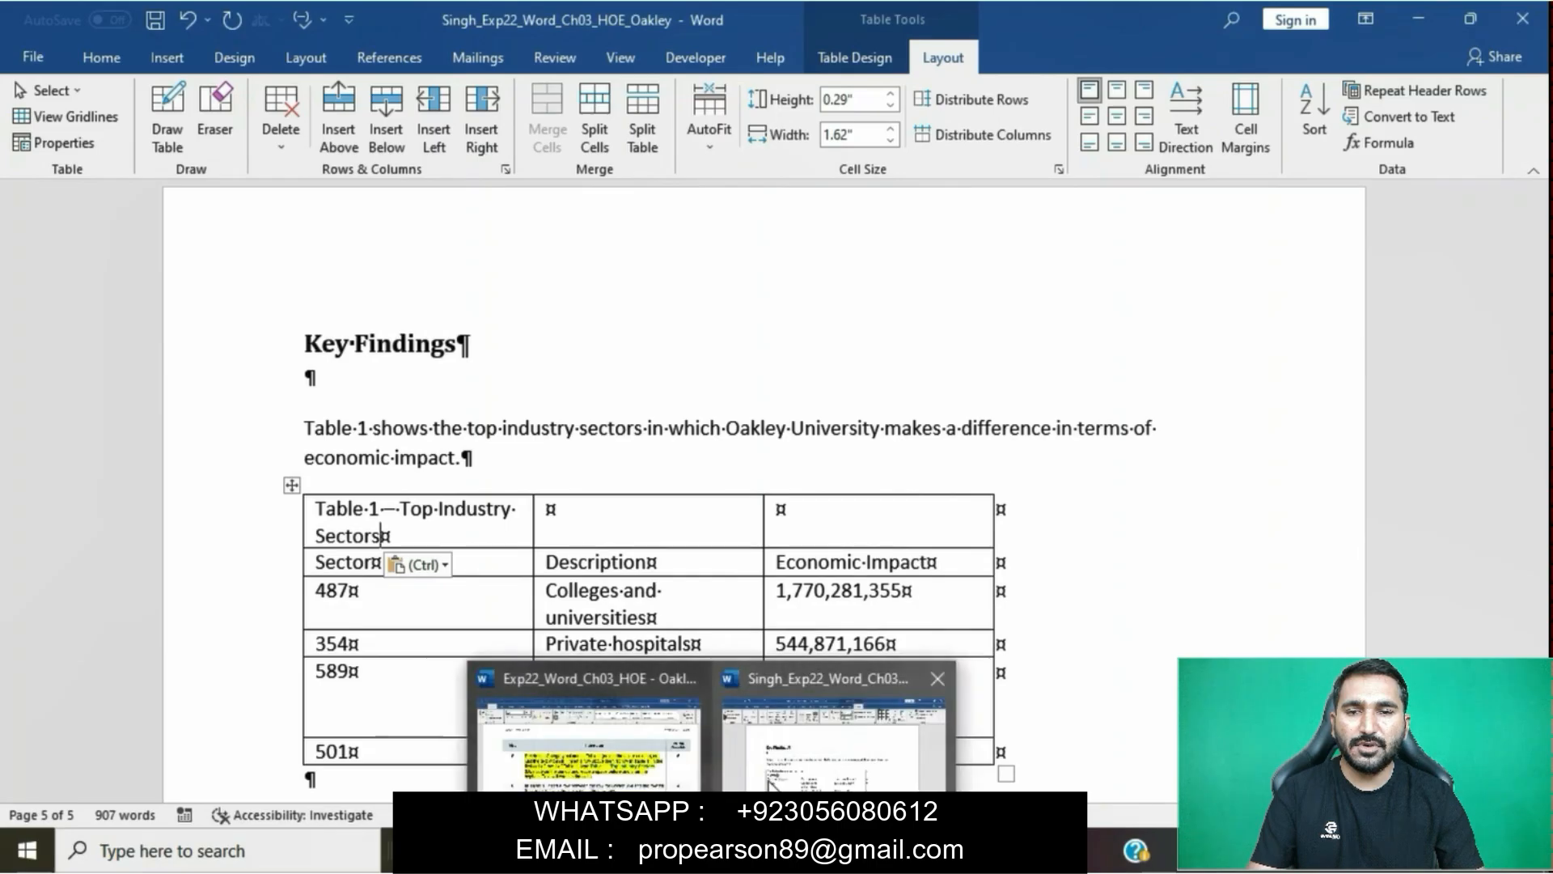
{"action": "left_click", "coordinate": [583, 728]}
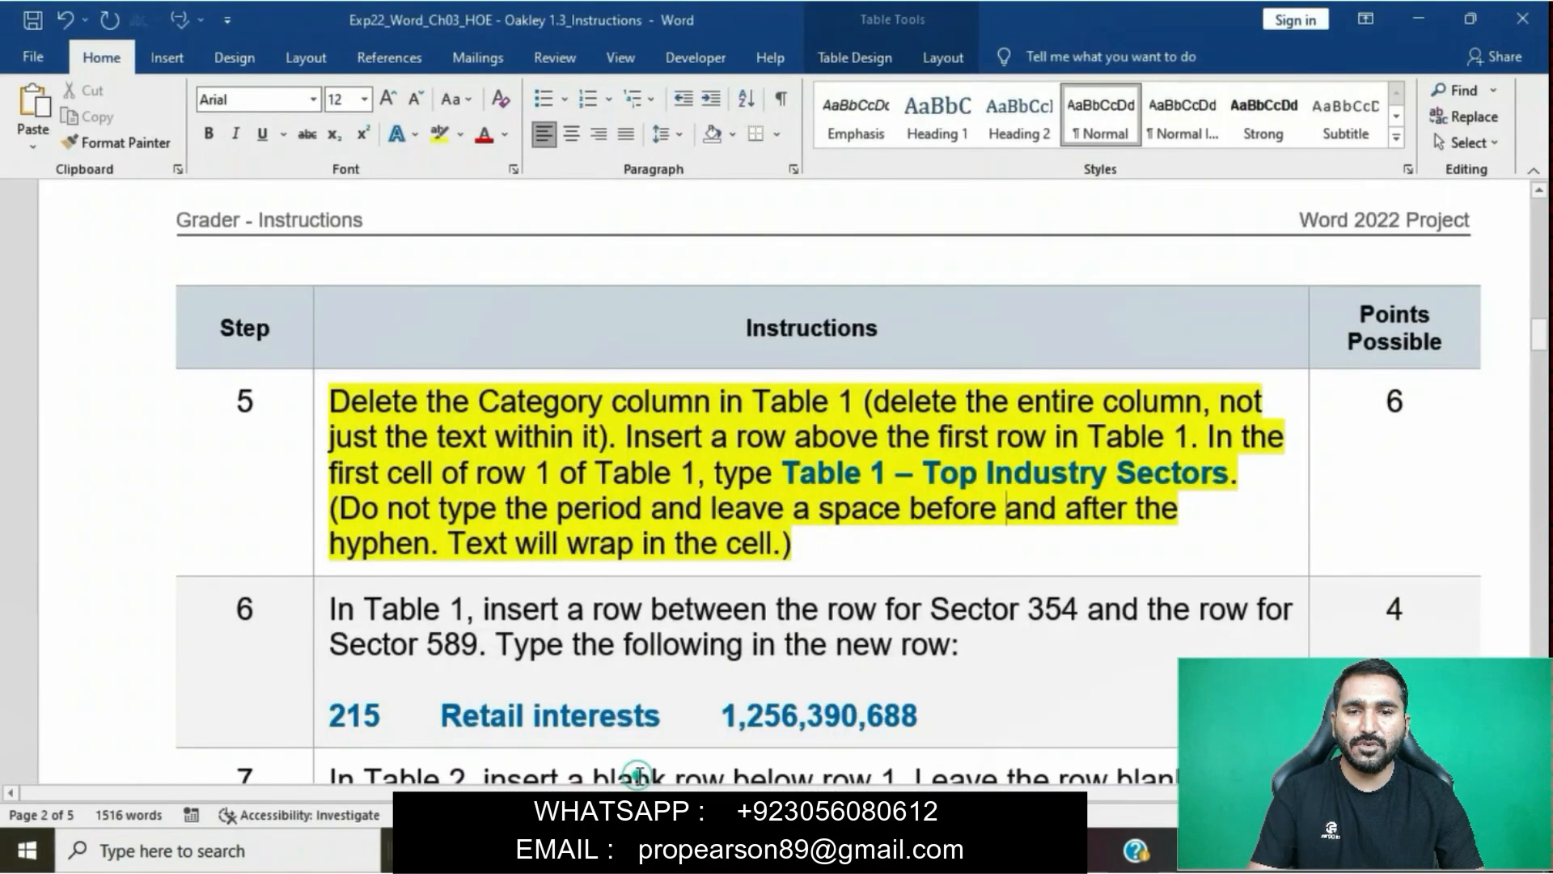
{"action": "left_click", "coordinate": [310, 406]}
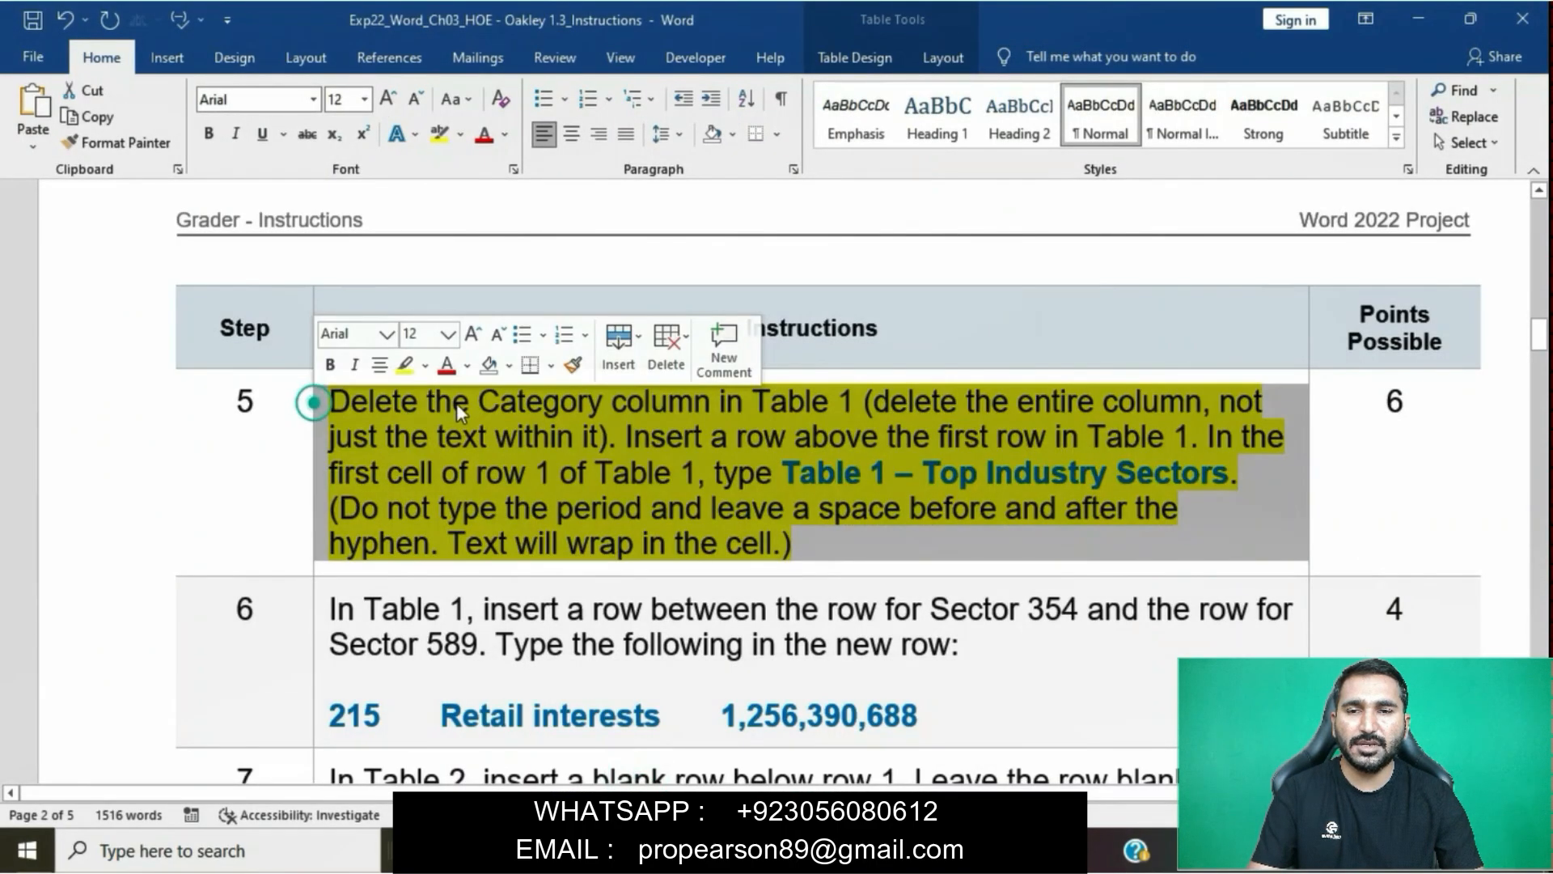
{"action": "left_click", "coordinate": [398, 369]}
- Highlight the whole step 6 instruction in yellow, including the line of row values
{"action": "scroll", "coordinate": [629, 485], "scroll_direction": "down", "scroll_amount": 3}
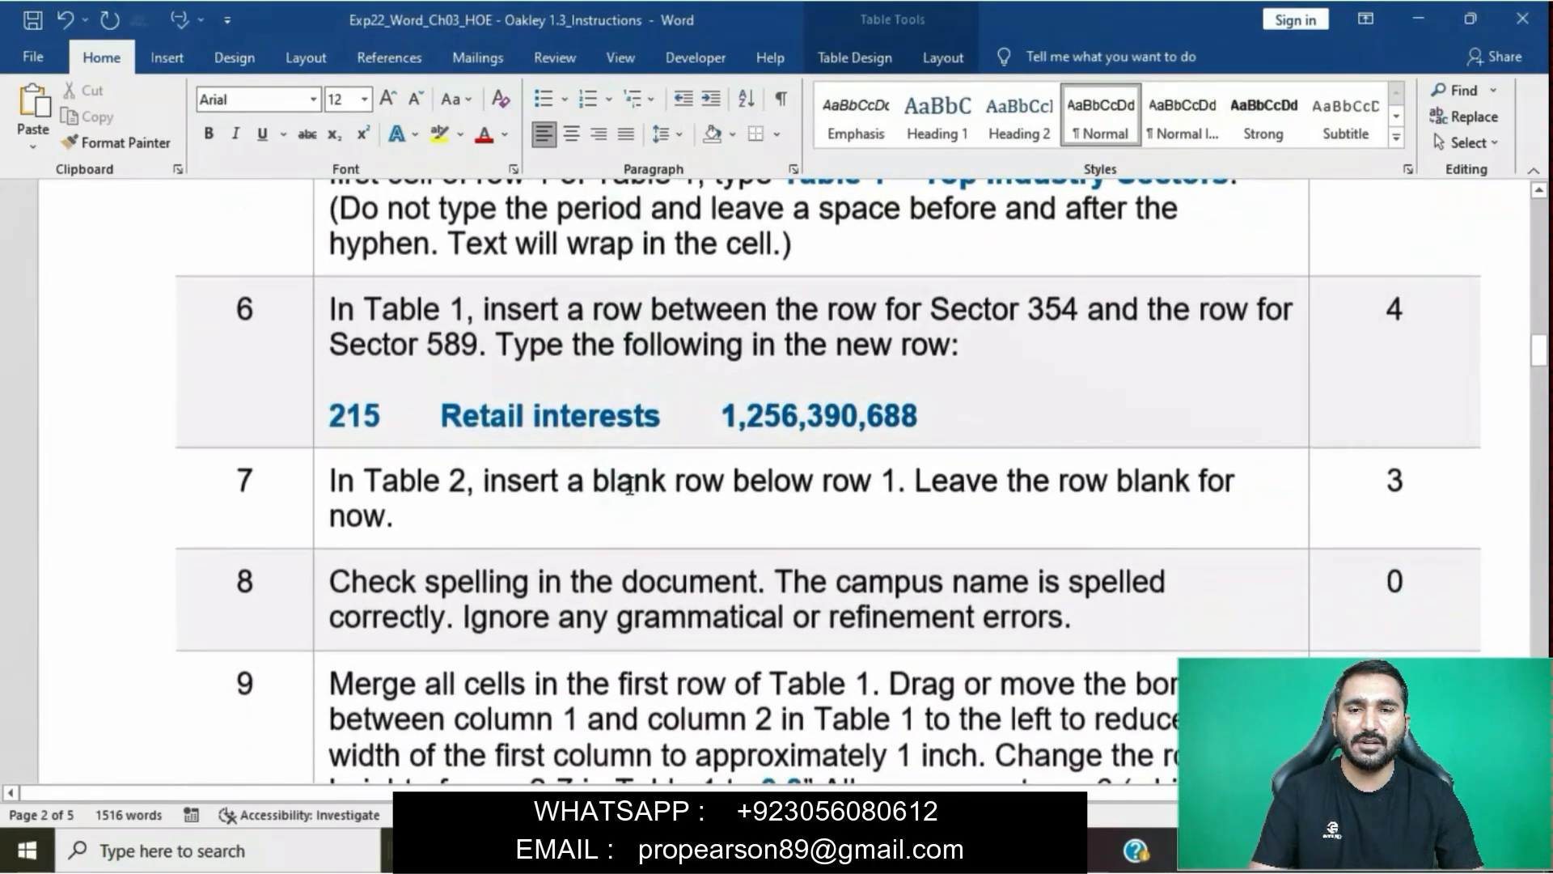
{"action": "left_click", "coordinate": [320, 308]}
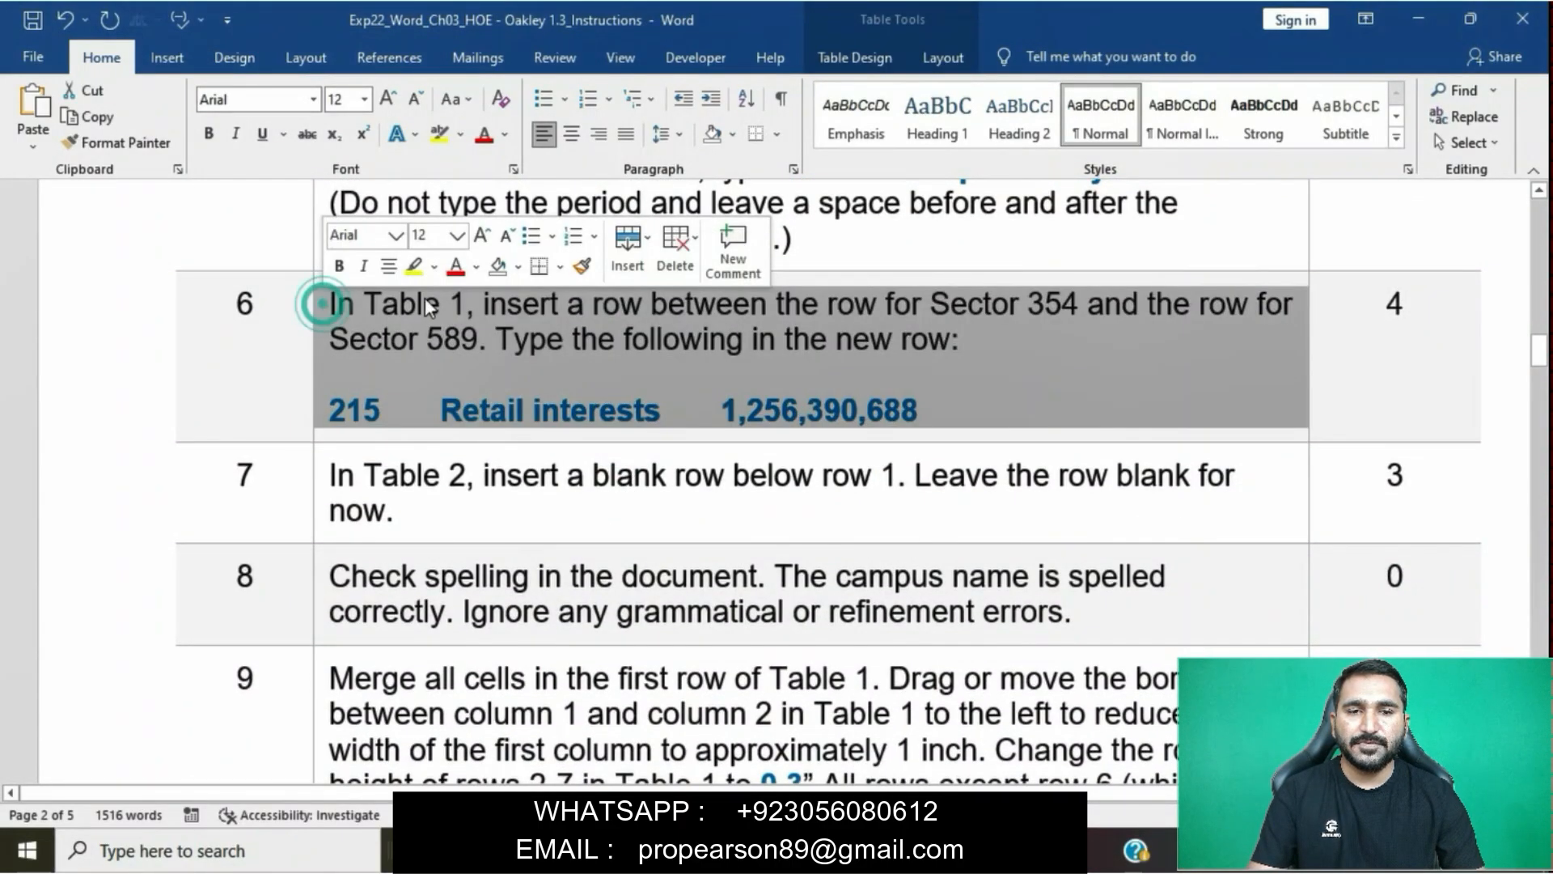
{"action": "left_click", "coordinate": [415, 267]}
{"action": "left_click", "coordinate": [507, 410]}
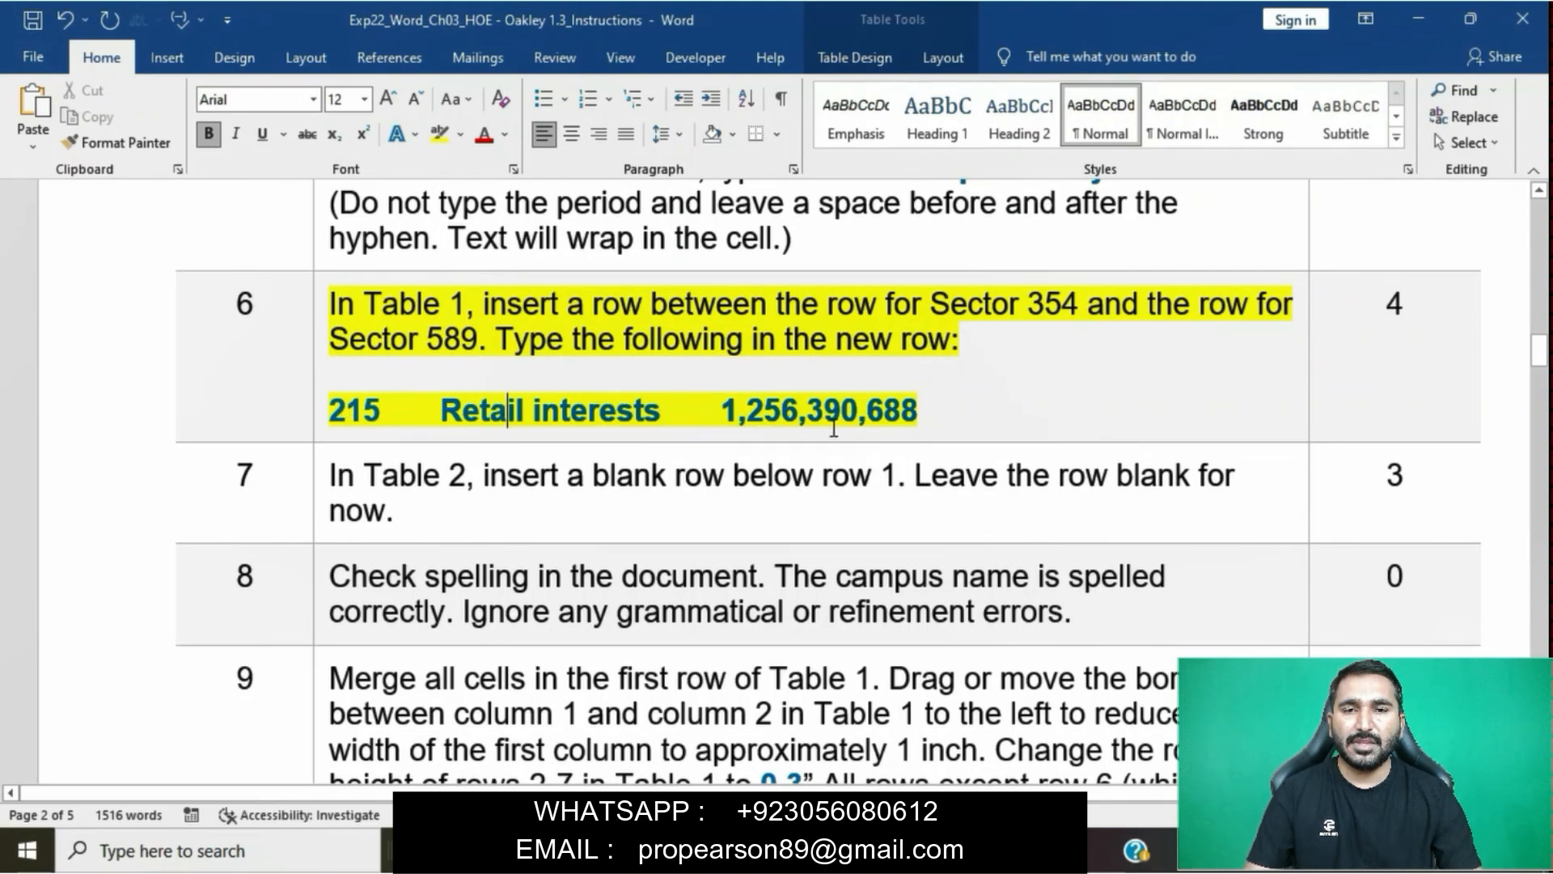
- Switch to the report and insert a blank row below the Sector 354 row of Table 1, following the first sentence of step 6
{"action": "left_click_drag", "start_coordinate": [345, 297], "coordinate": [1100, 338]}
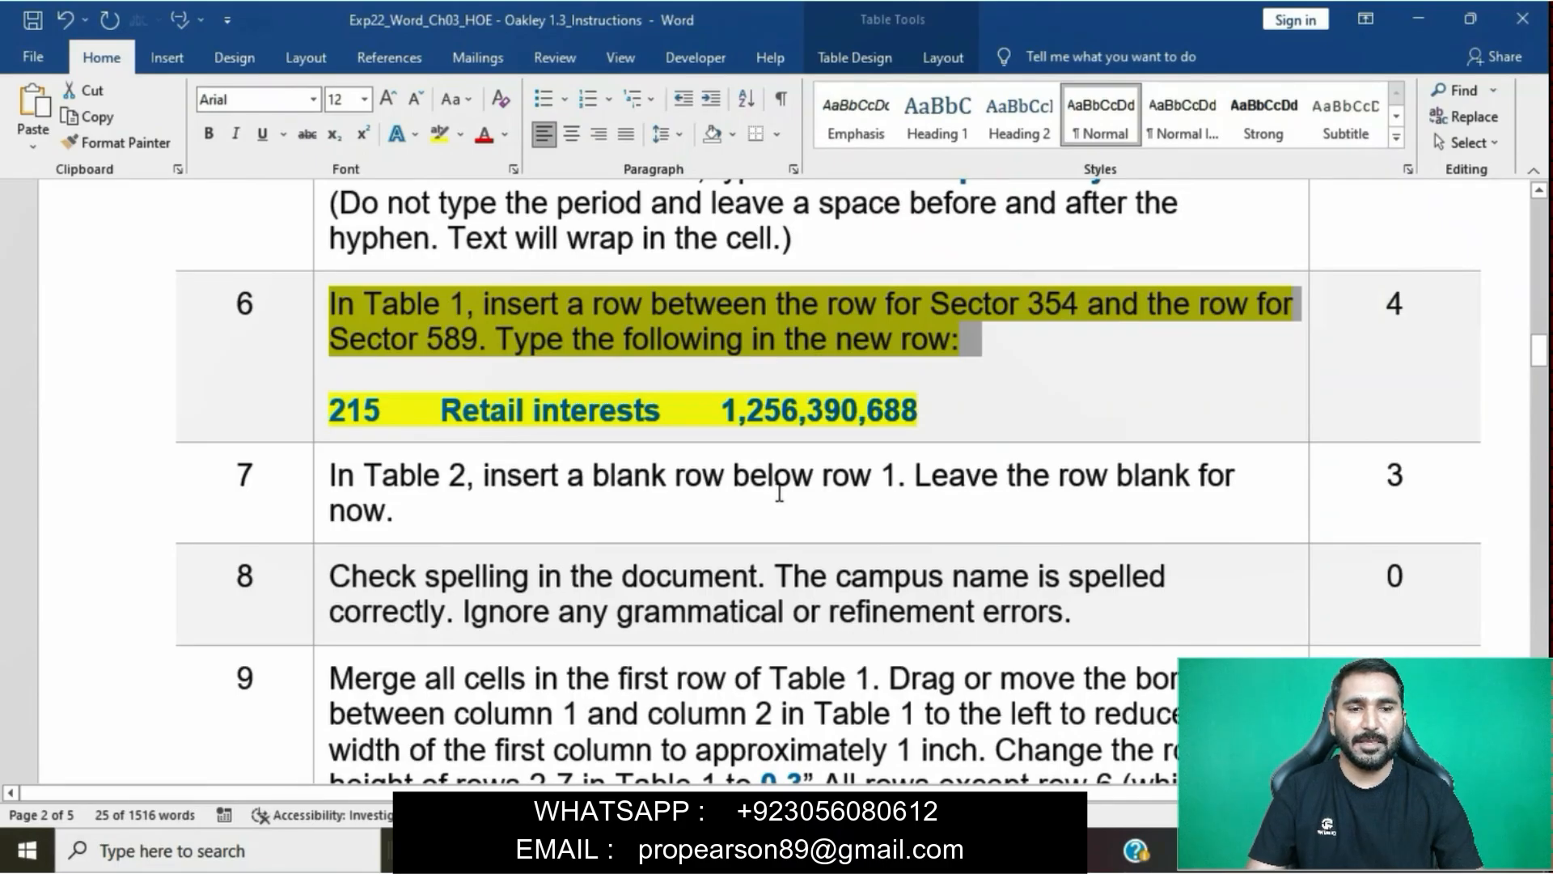
{"action": "mouse_move", "coordinate": [712, 851]}
{"action": "left_click", "coordinate": [834, 752]}
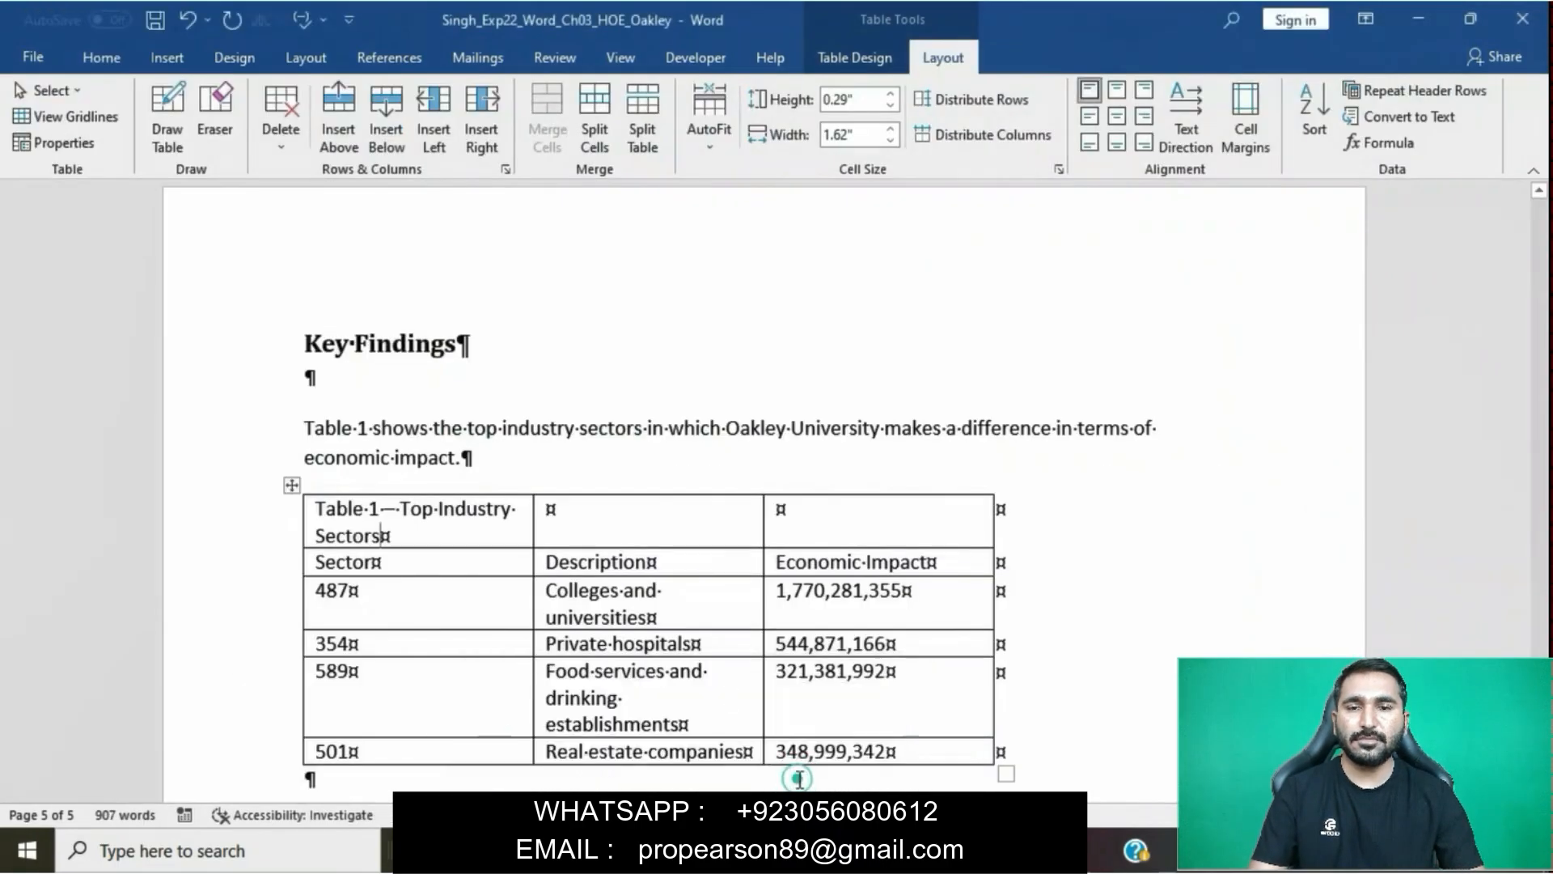
{"action": "scroll", "coordinate": [440, 478], "scroll_direction": "down", "scroll_amount": 2}
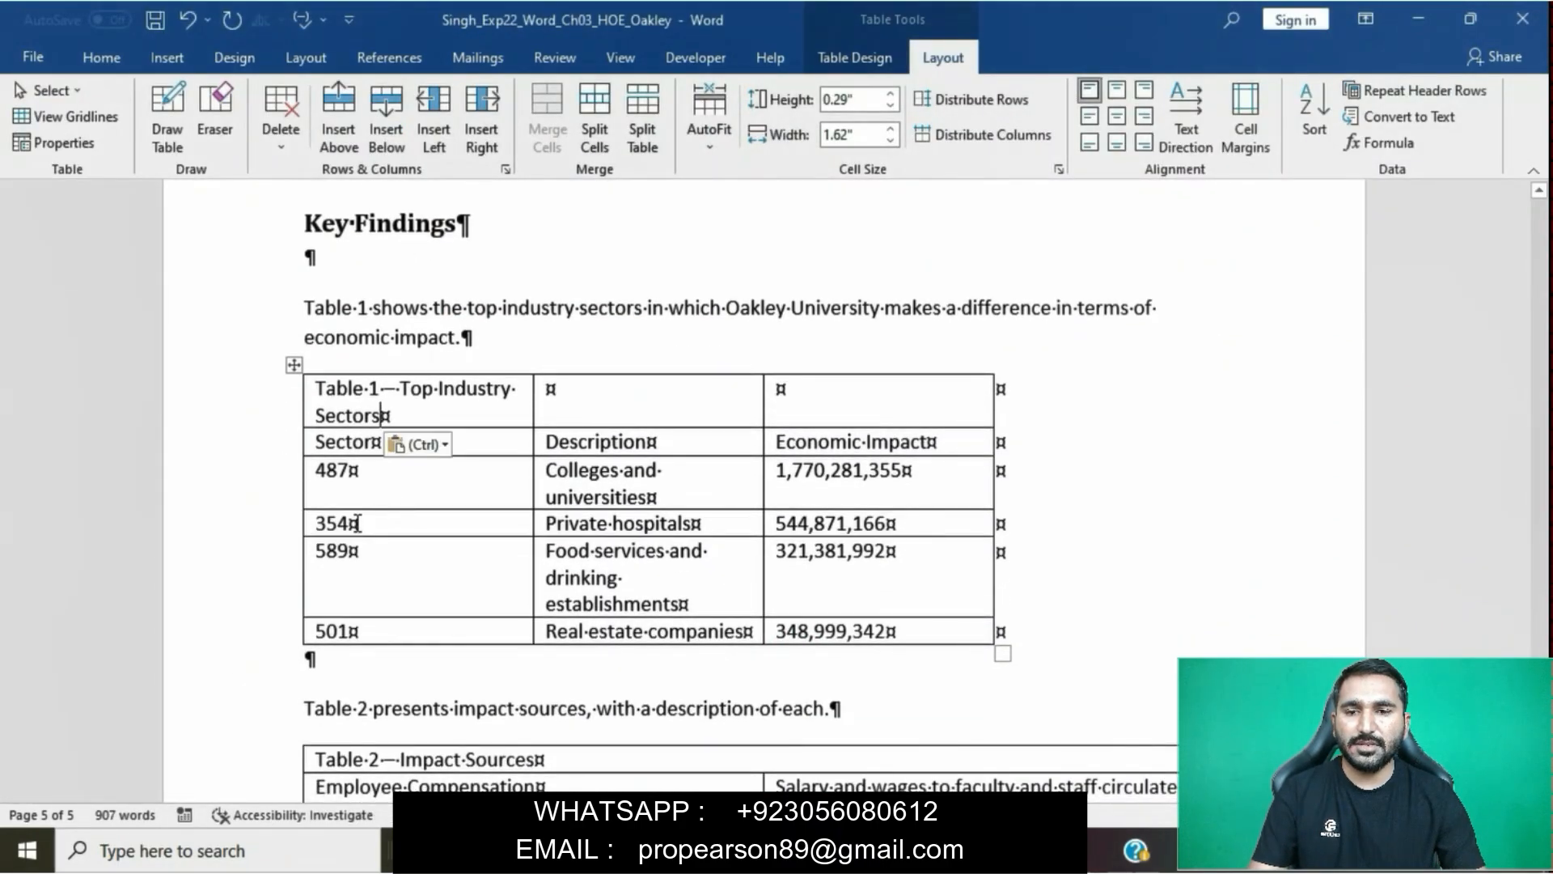
{"action": "left_click", "coordinate": [354, 524]}
{"action": "left_click", "coordinate": [386, 101]}
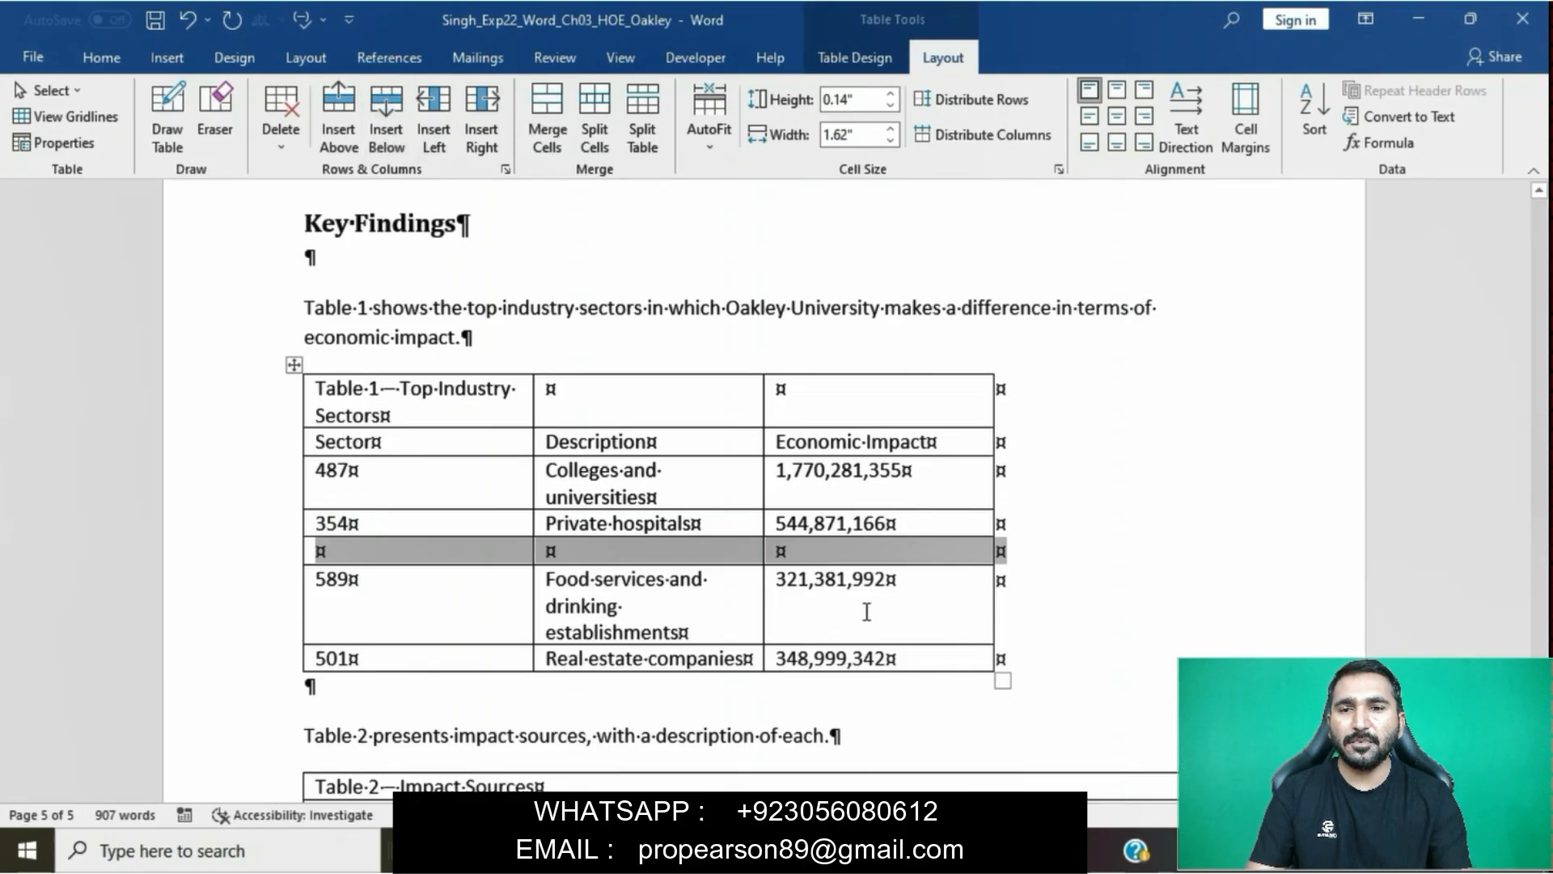
- Copy 215 from the step 6 instruction into the Sector cell of the new blank row as text only, without trailing spaces
{"action": "left_click", "coordinate": [663, 736]}
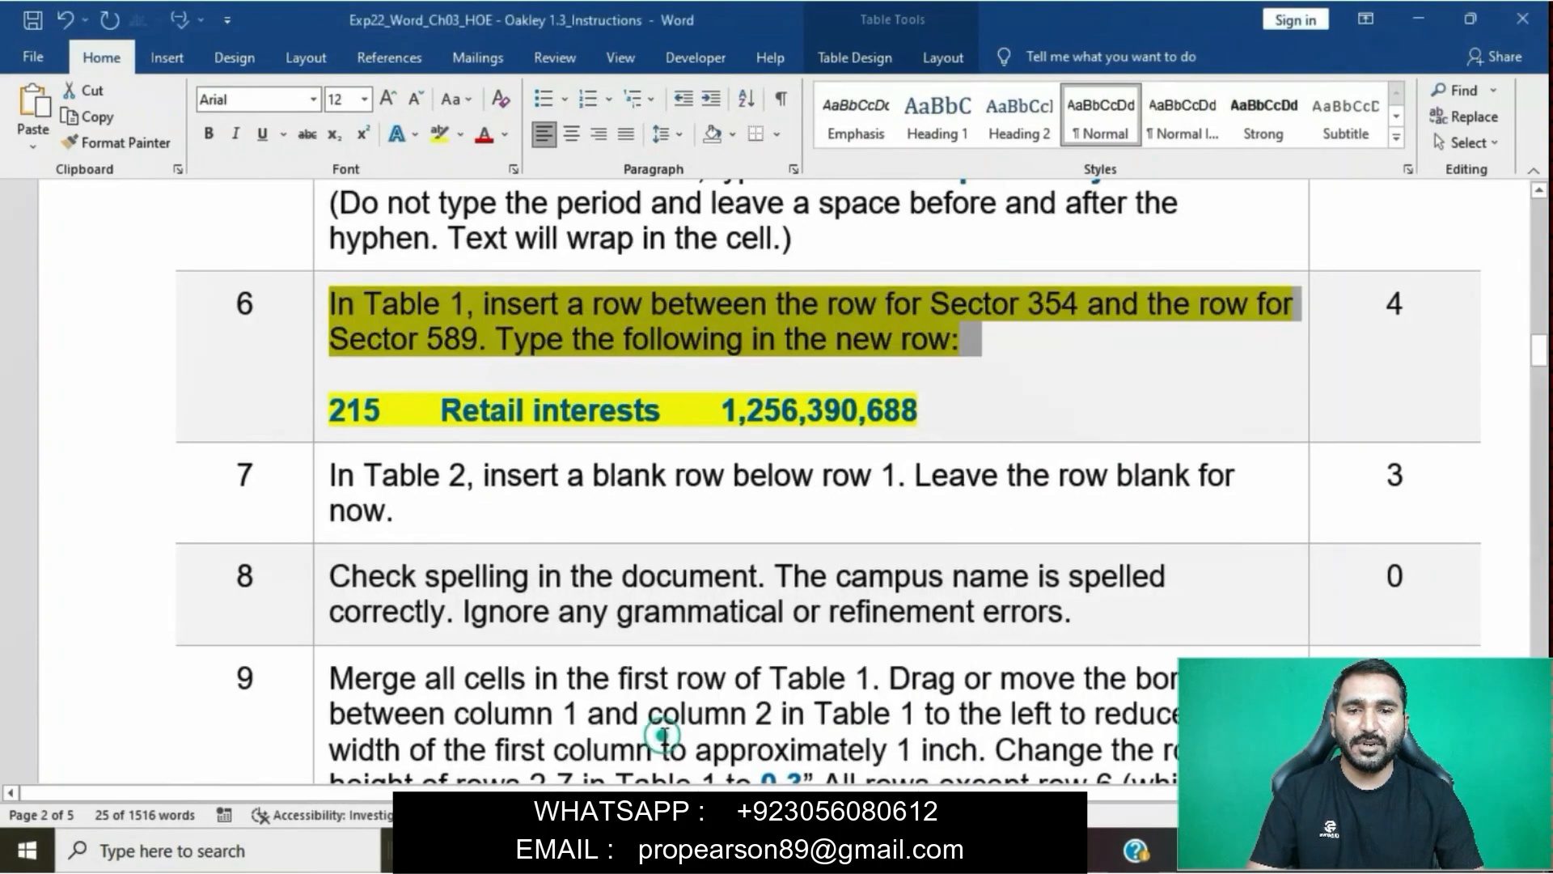
{"action": "left_click_drag", "start_coordinate": [331, 411], "coordinate": [396, 409]}
{"action": "key", "text": "ctrl+c"}
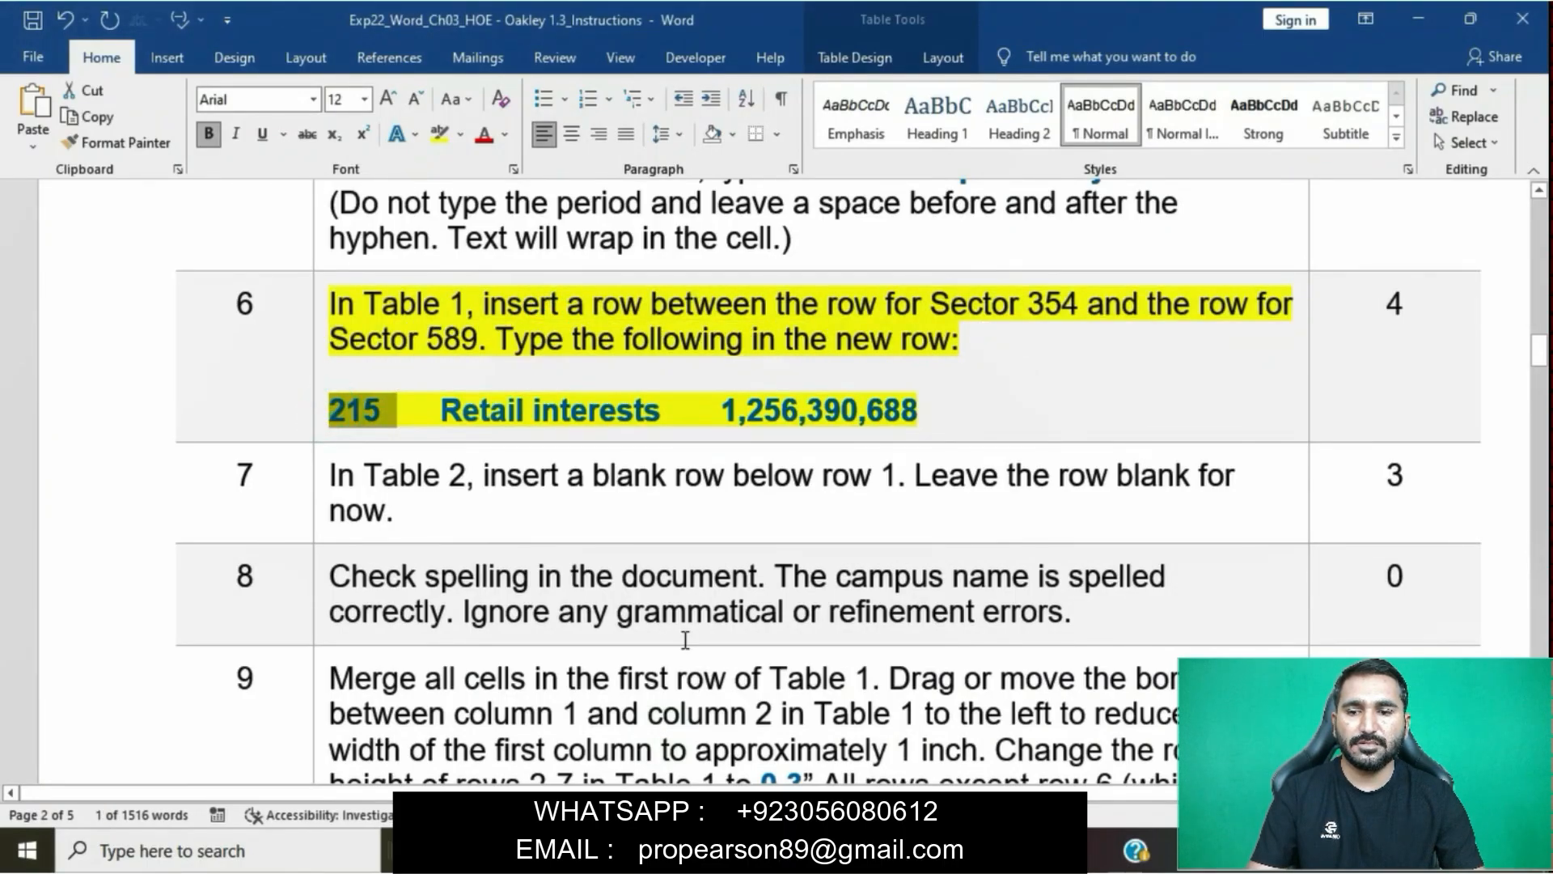
{"action": "mouse_move", "coordinate": [715, 851]}
{"action": "left_click", "coordinate": [898, 745]}
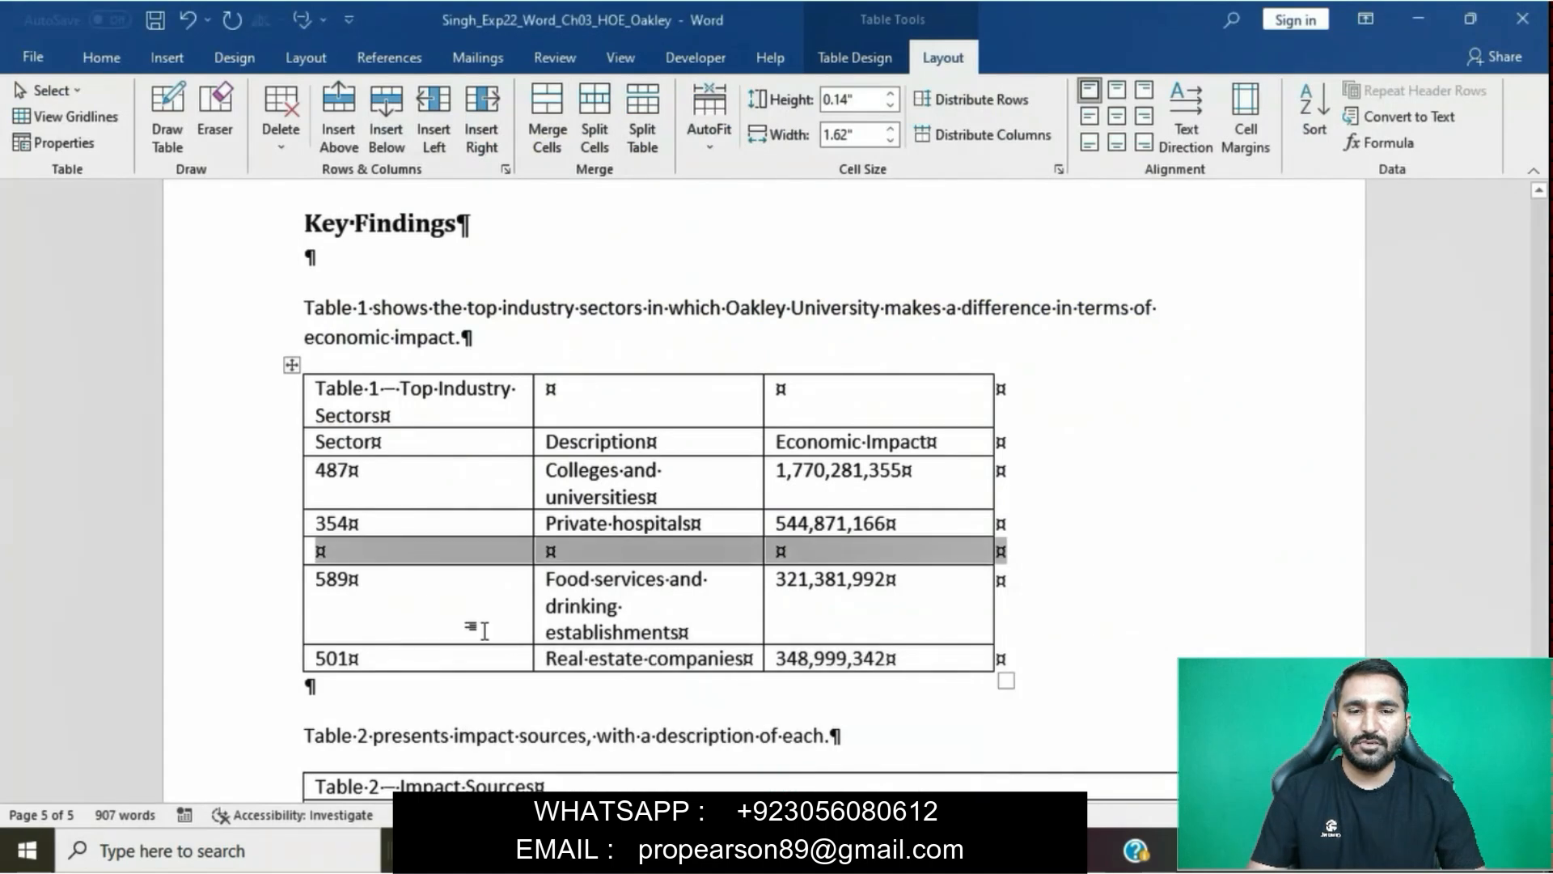
{"action": "left_click", "coordinate": [409, 554]}
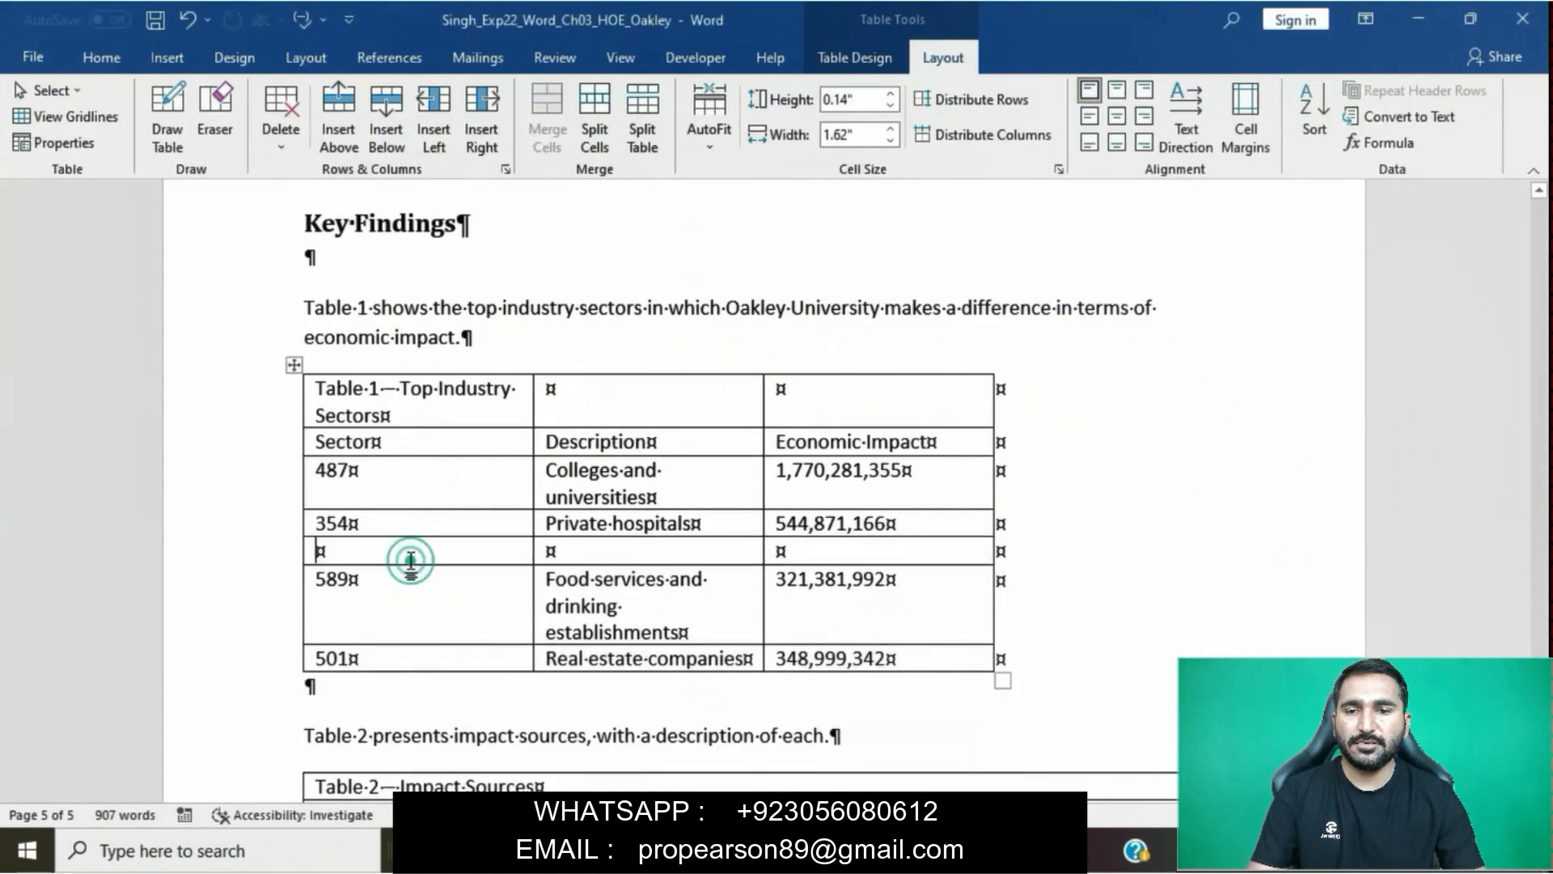
{"action": "key", "text": "ctrl+v"}
{"action": "left_click", "coordinate": [404, 582]}
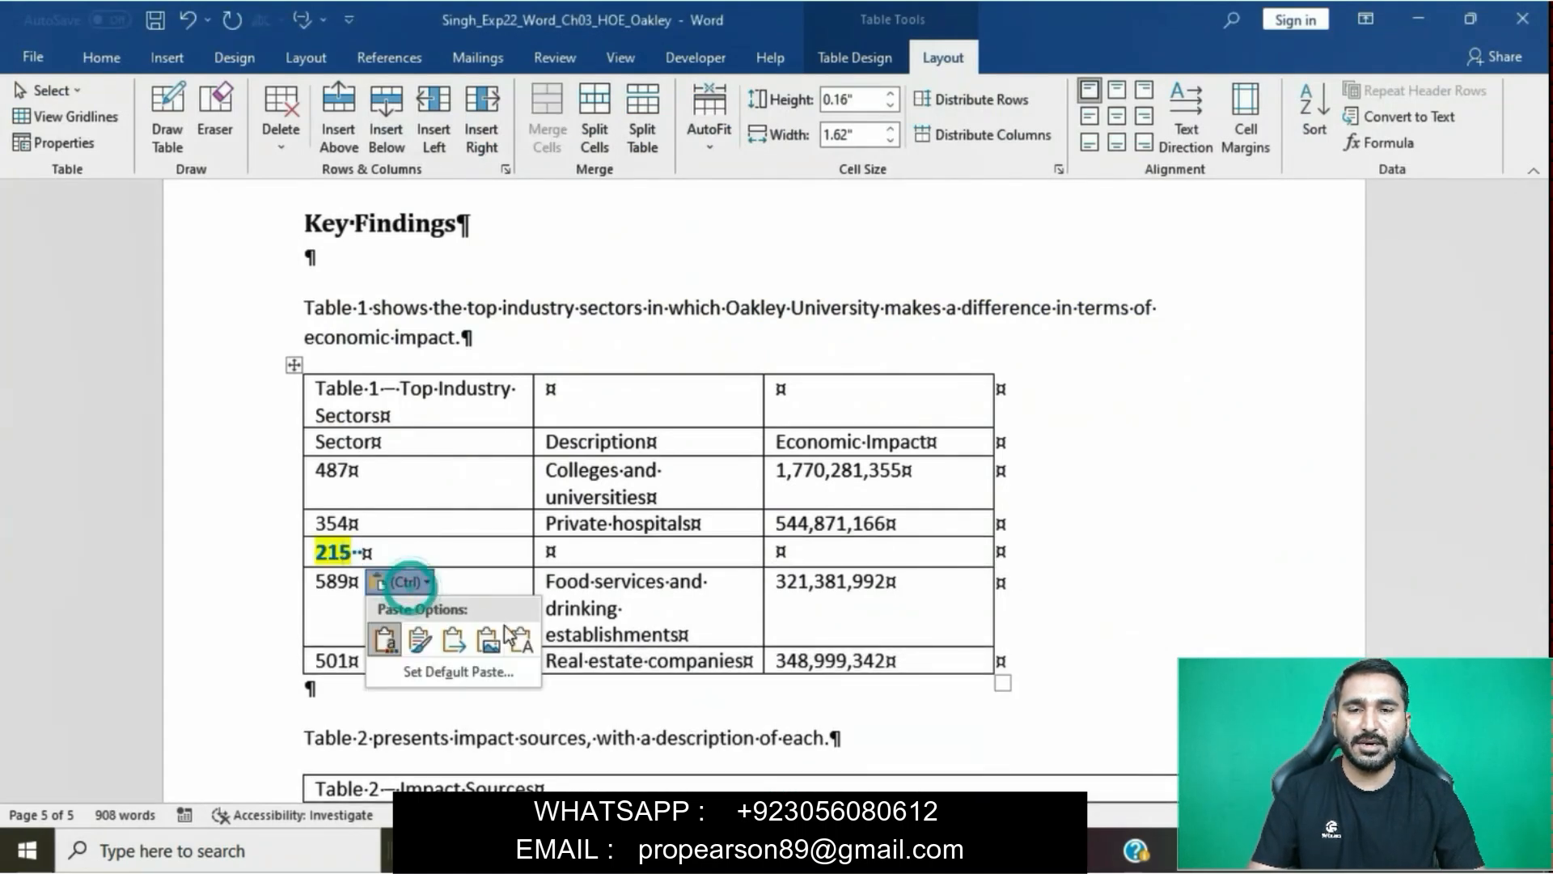
{"action": "left_click", "coordinate": [519, 640]}
{"action": "key", "text": "BackSpace"}
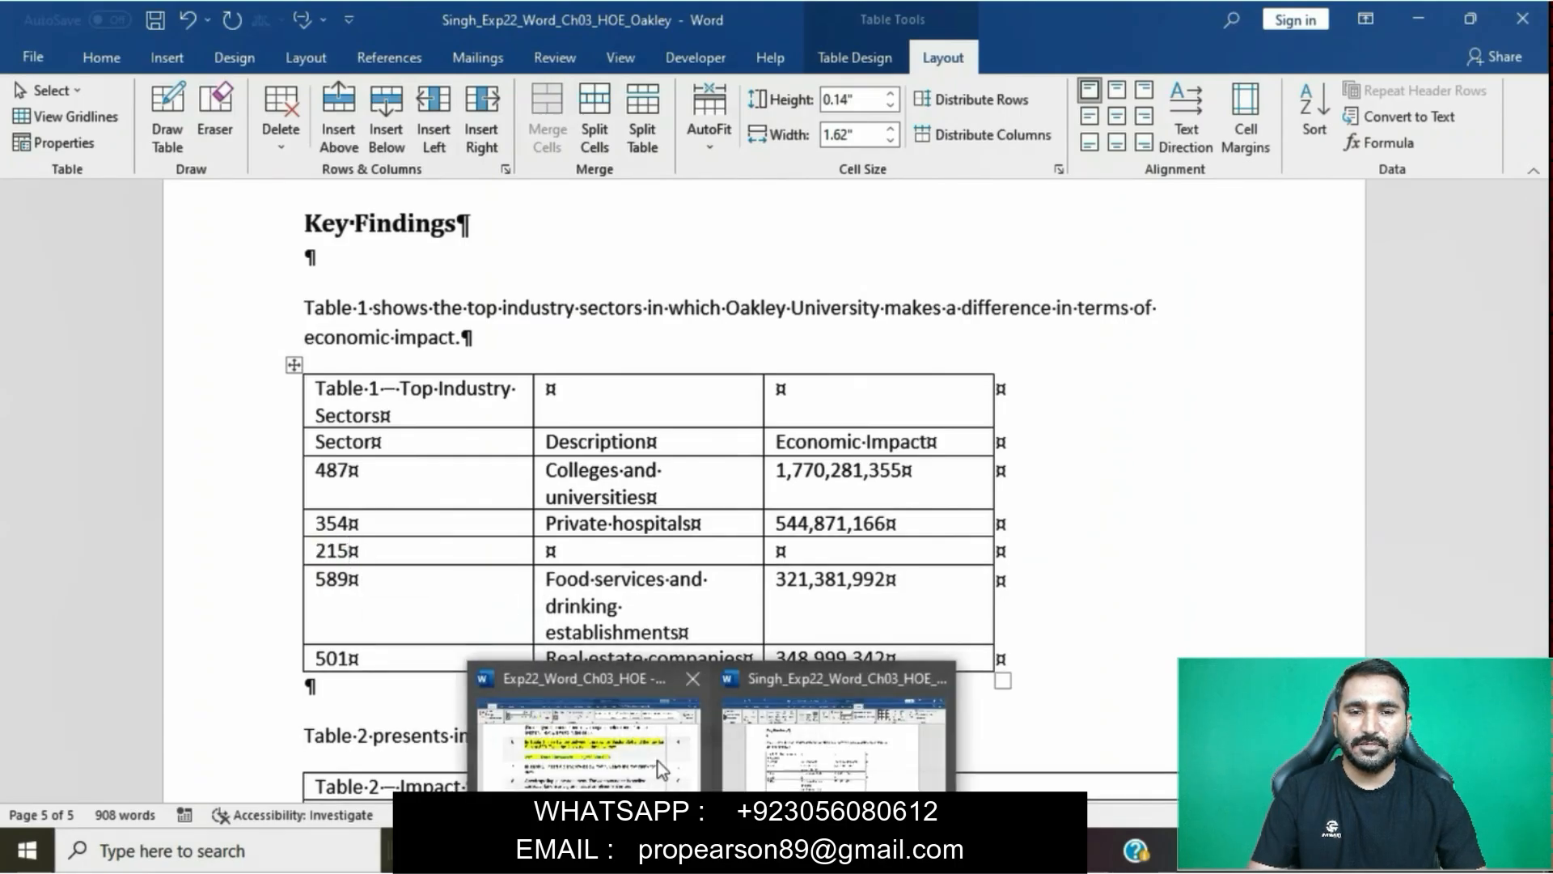
- Copy "Retail interests" from the step 6 instruction into the Description cell of the Sector 215 row as text only
{"action": "left_click", "coordinate": [658, 760]}
{"action": "left_click_drag", "start_coordinate": [441, 411], "coordinate": [664, 415]}
{"action": "key", "text": "ctrl+c"}
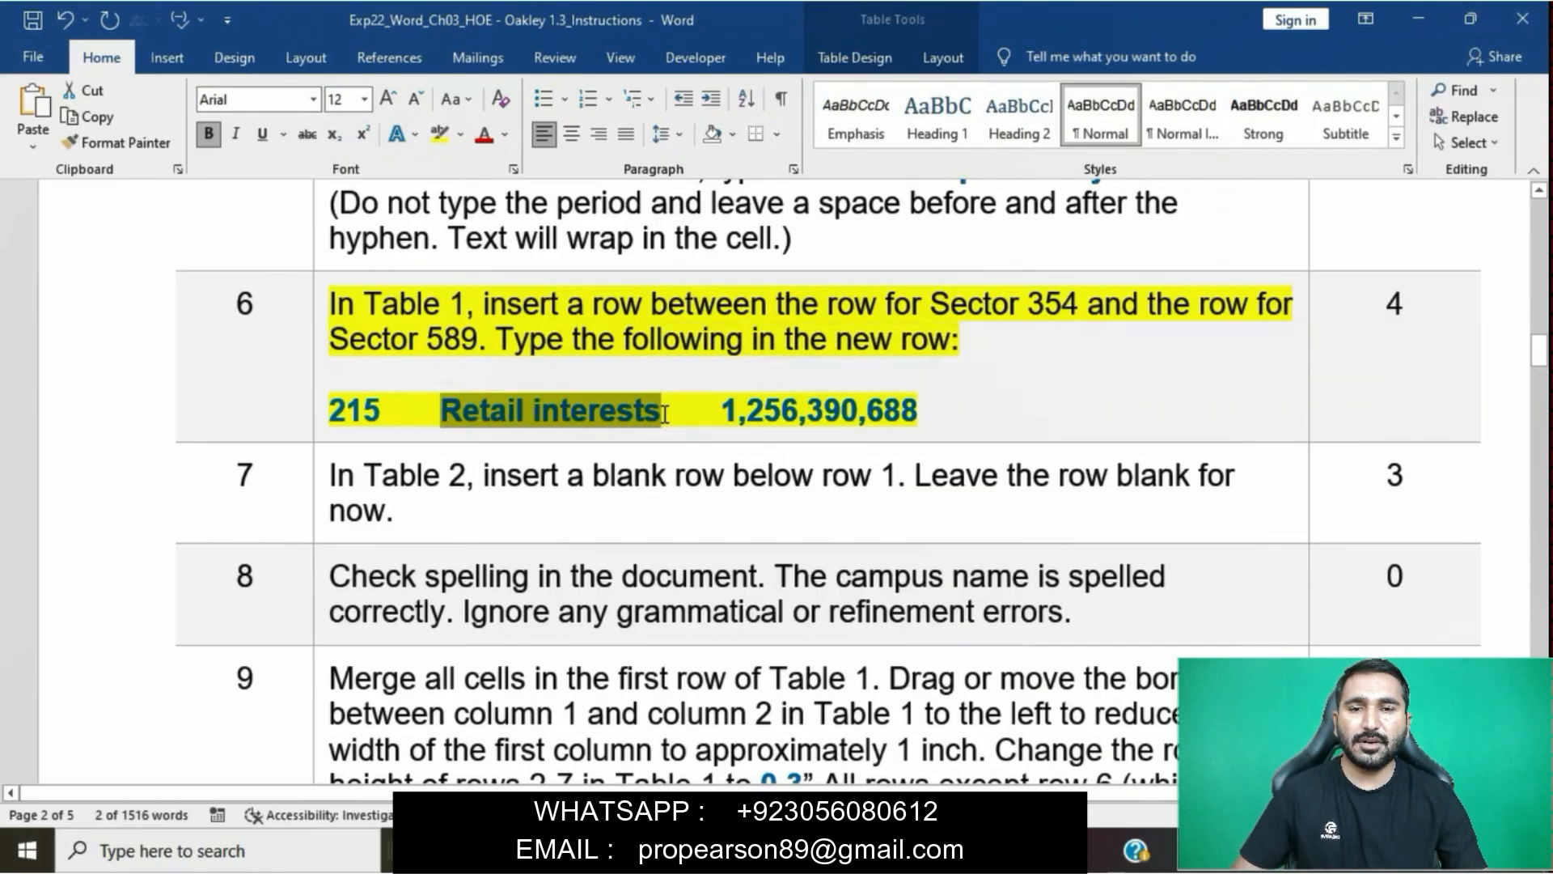
{"action": "mouse_move", "coordinate": [713, 851]}
{"action": "left_click", "coordinate": [807, 773]}
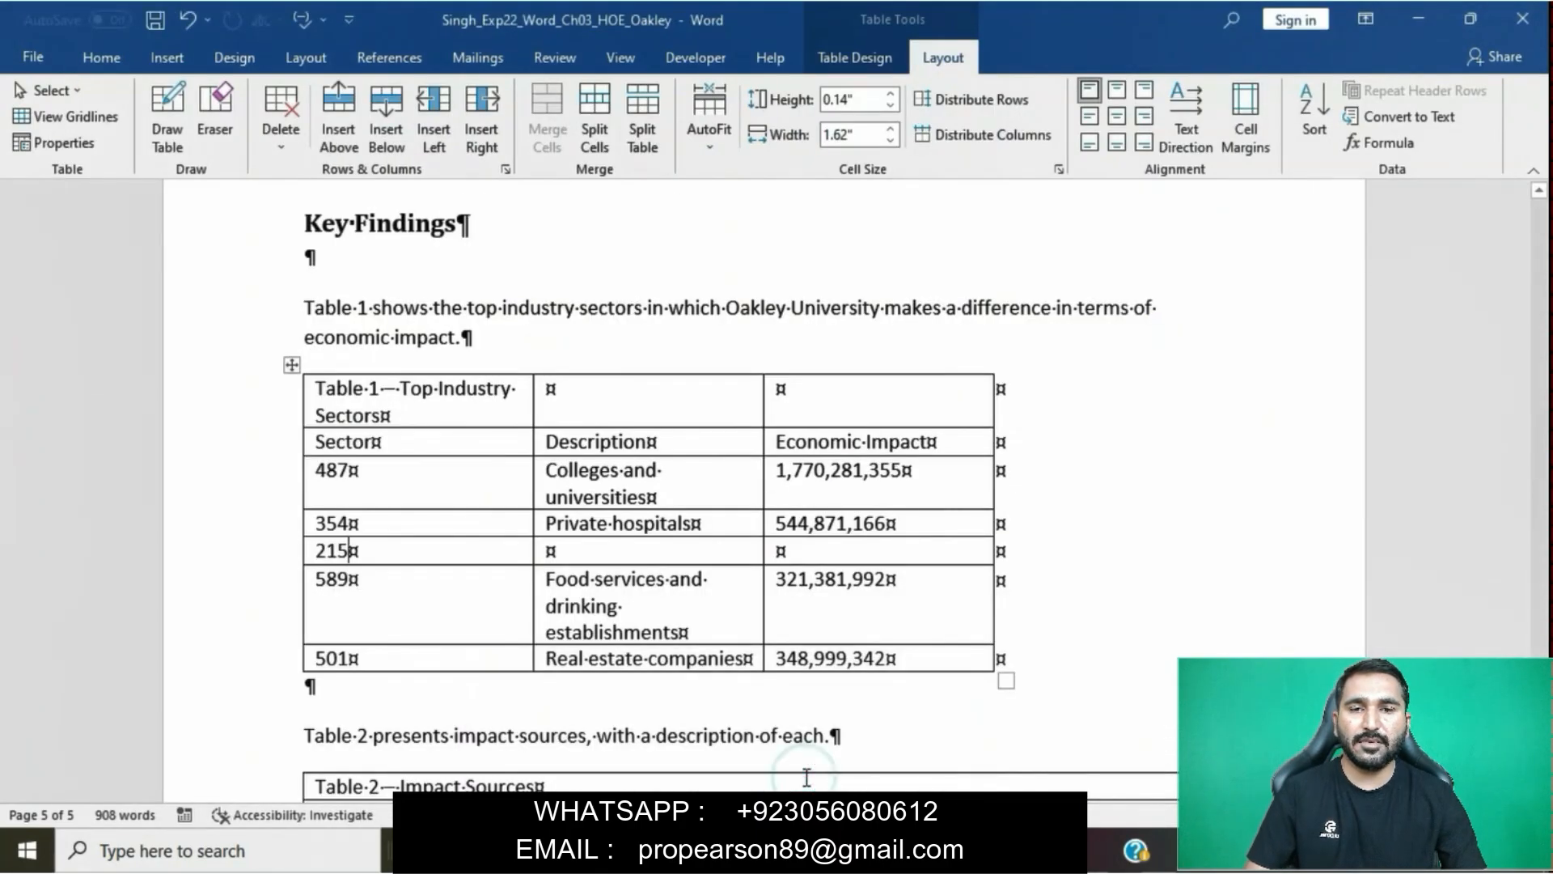
{"action": "key", "text": "ctrl+v"}
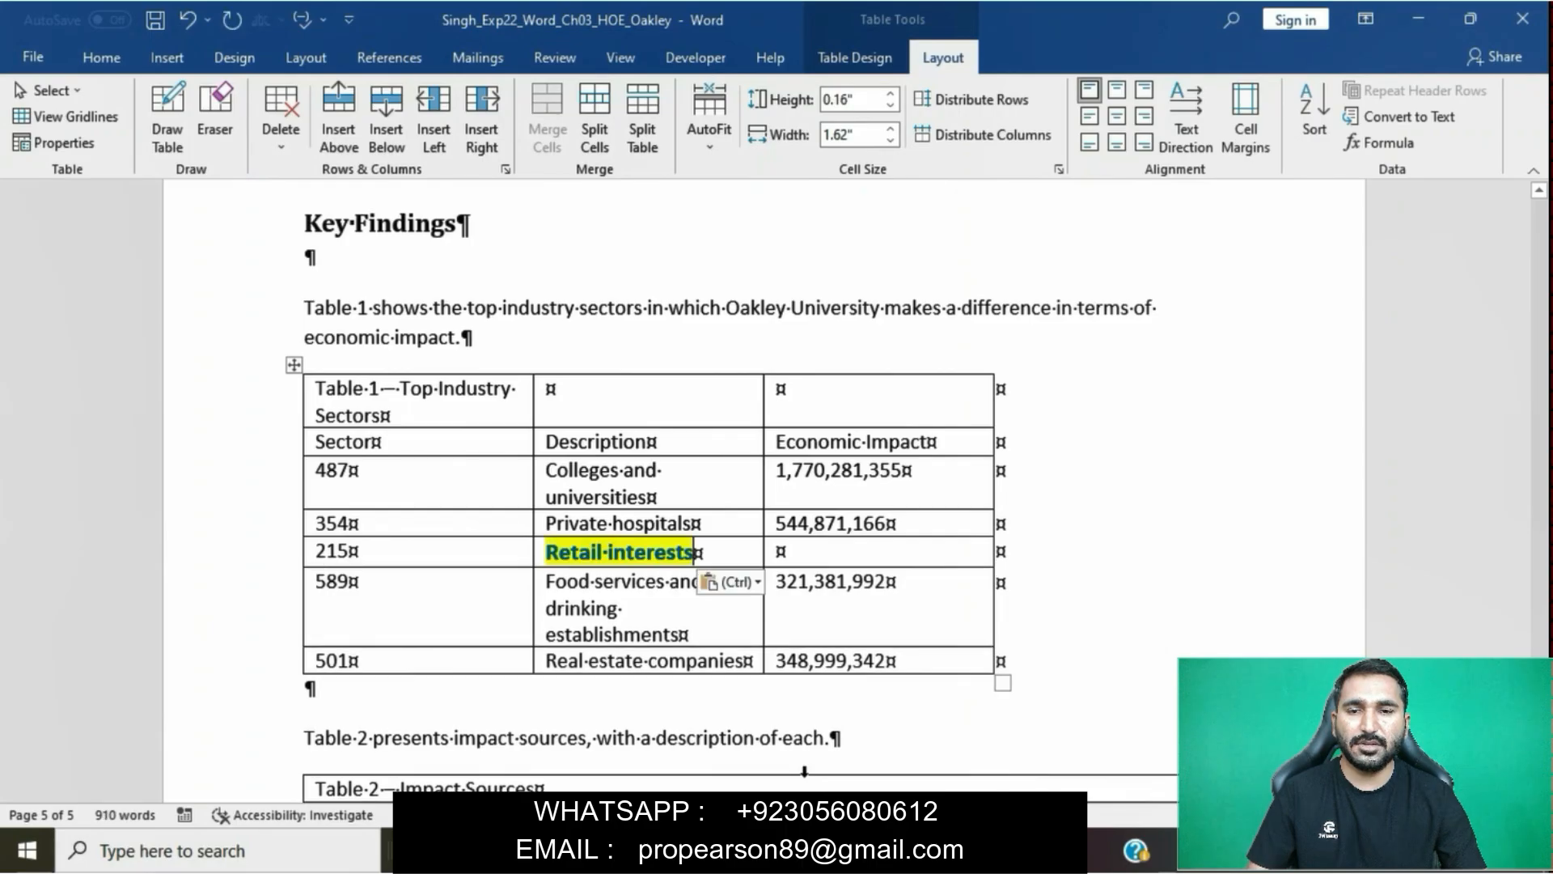
{"action": "left_click", "coordinate": [750, 582]}
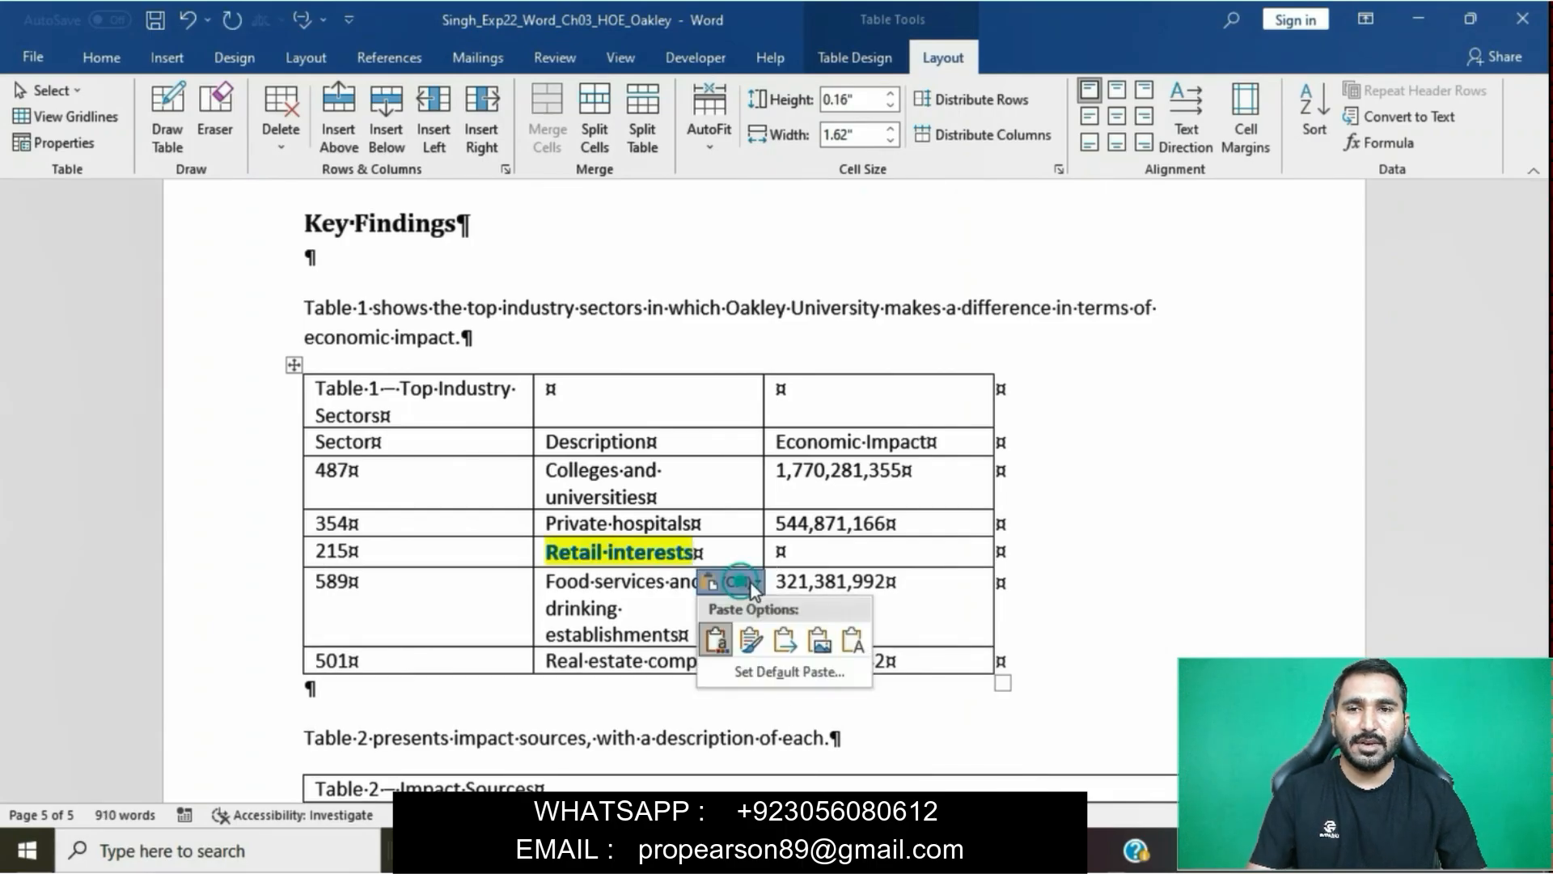
{"action": "left_click", "coordinate": [853, 640]}
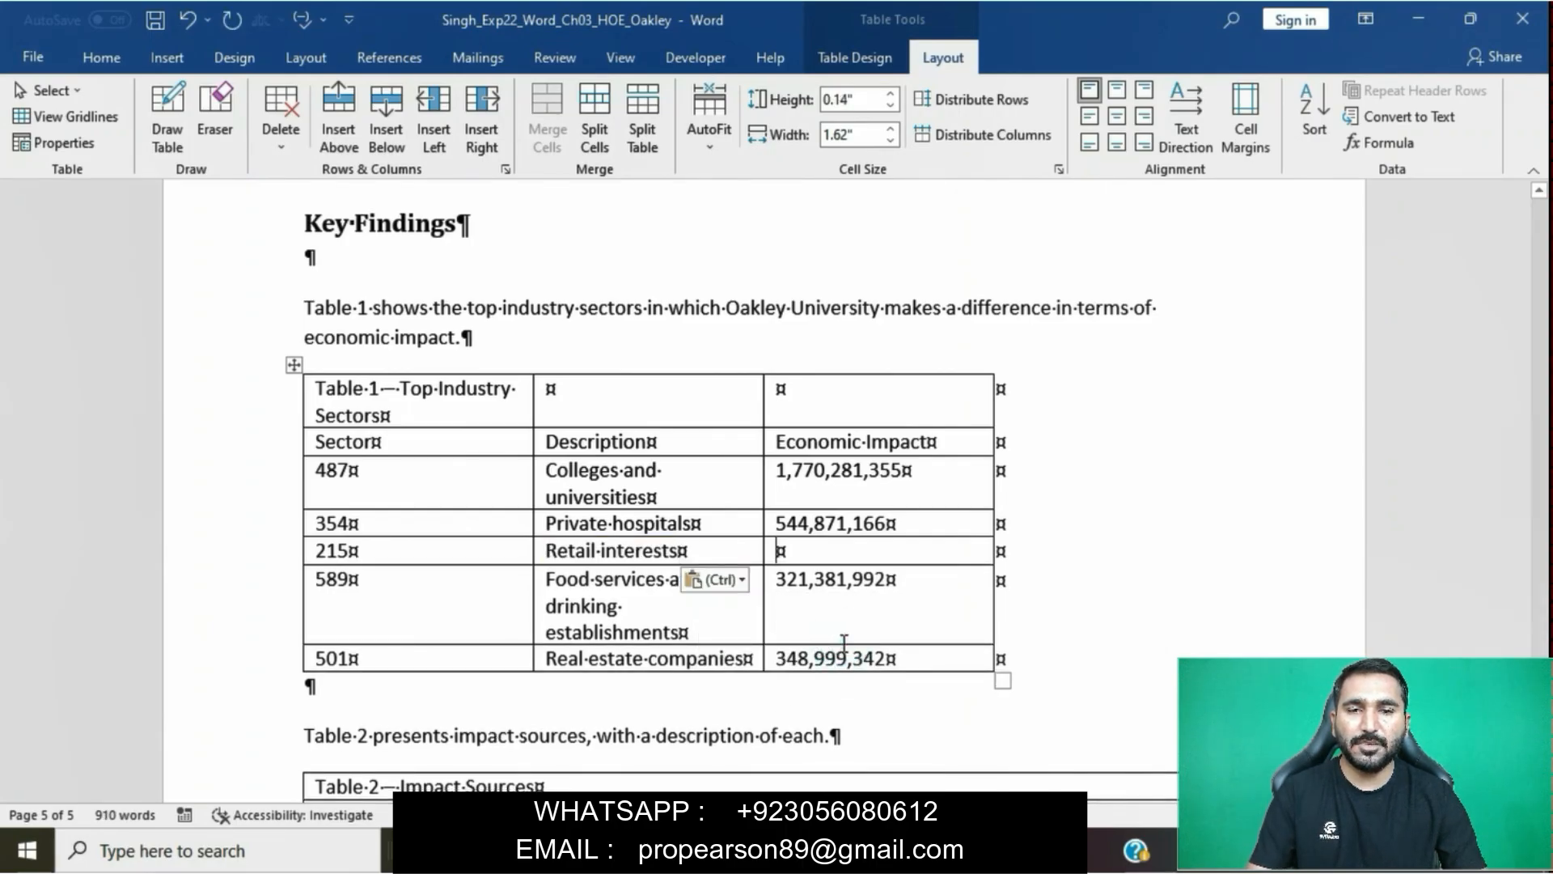
- Copy 1,256,390,688 from step 6 into the Economic Impact cell of the Sector 215 row as text only and return to the instructions document
{"action": "mouse_move", "coordinate": [714, 851]}
{"action": "left_click", "coordinate": [582, 728]}
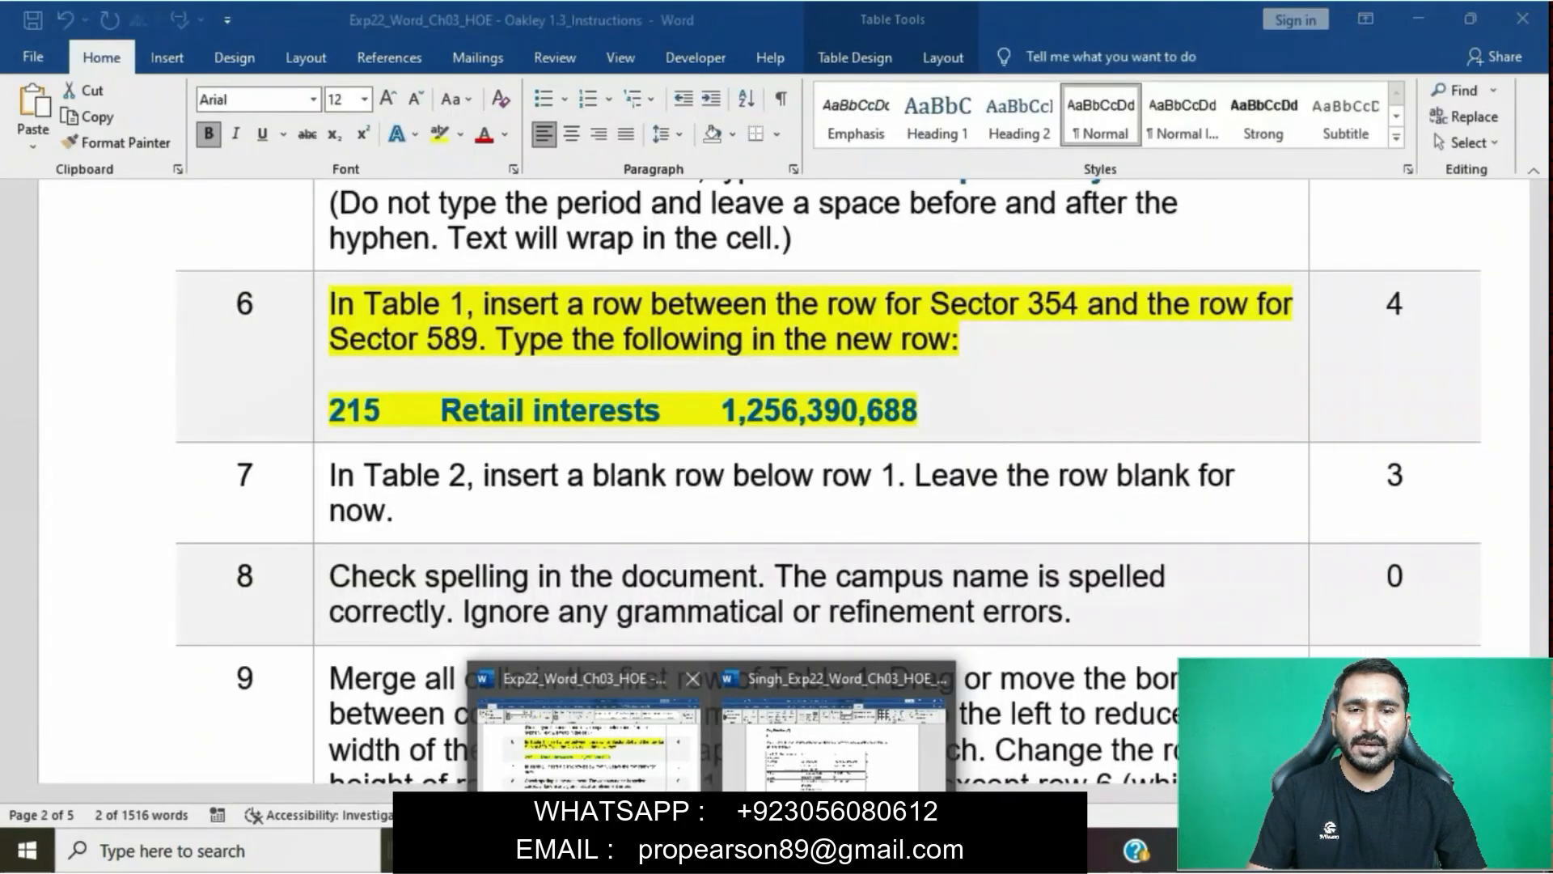
{"action": "left_click_drag", "start_coordinate": [725, 408], "coordinate": [918, 411]}
{"action": "key", "text": "ctrl+c"}
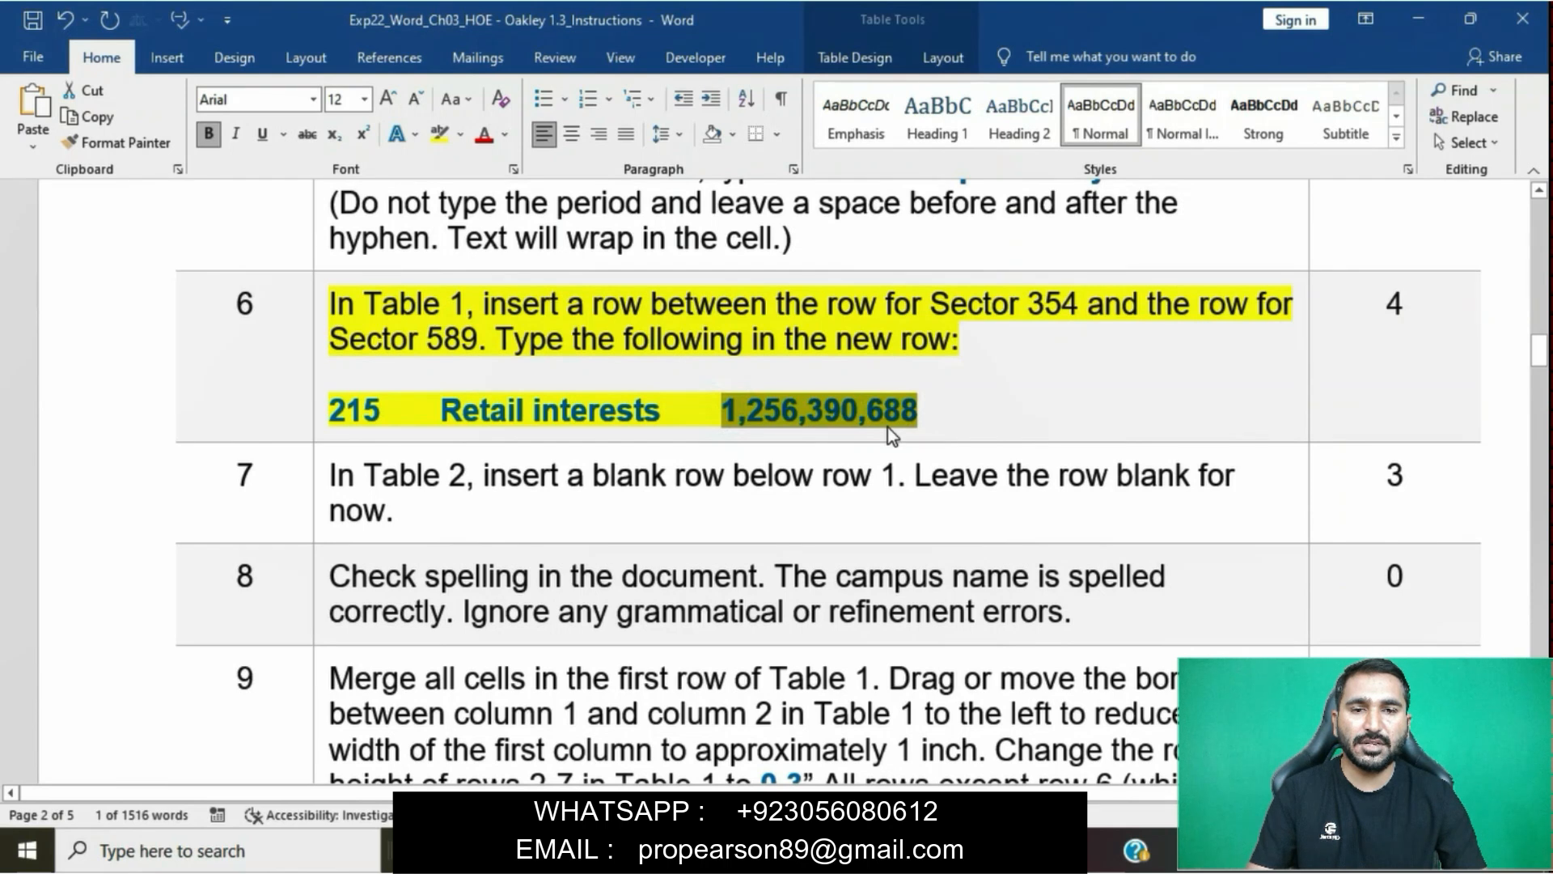
{"action": "mouse_move", "coordinate": [713, 851]}
{"action": "left_click", "coordinate": [836, 760]}
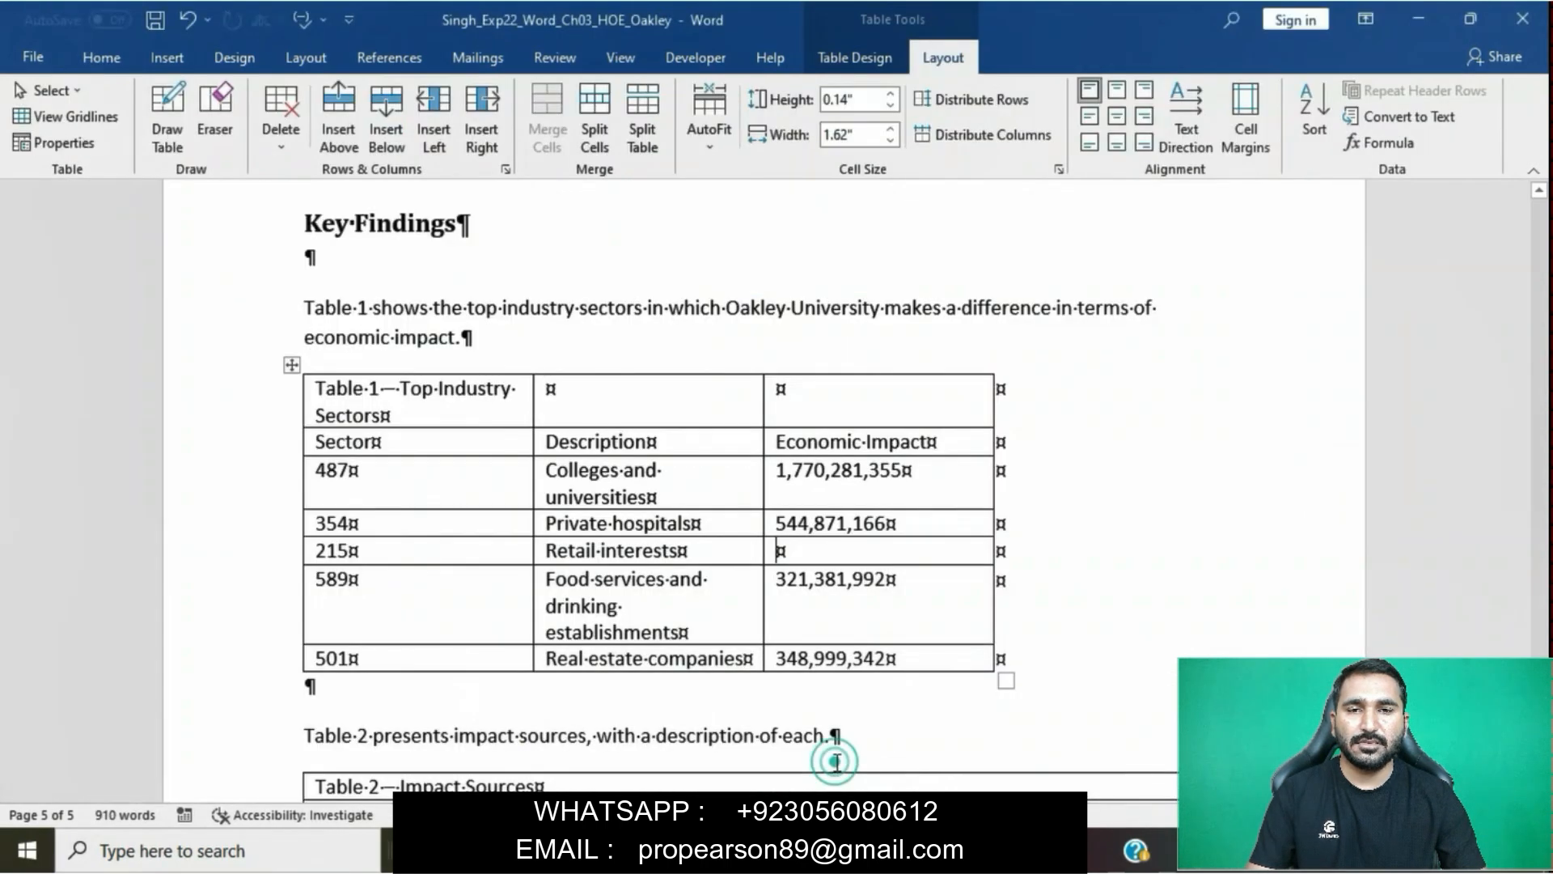
{"action": "key", "text": "ctrl+v"}
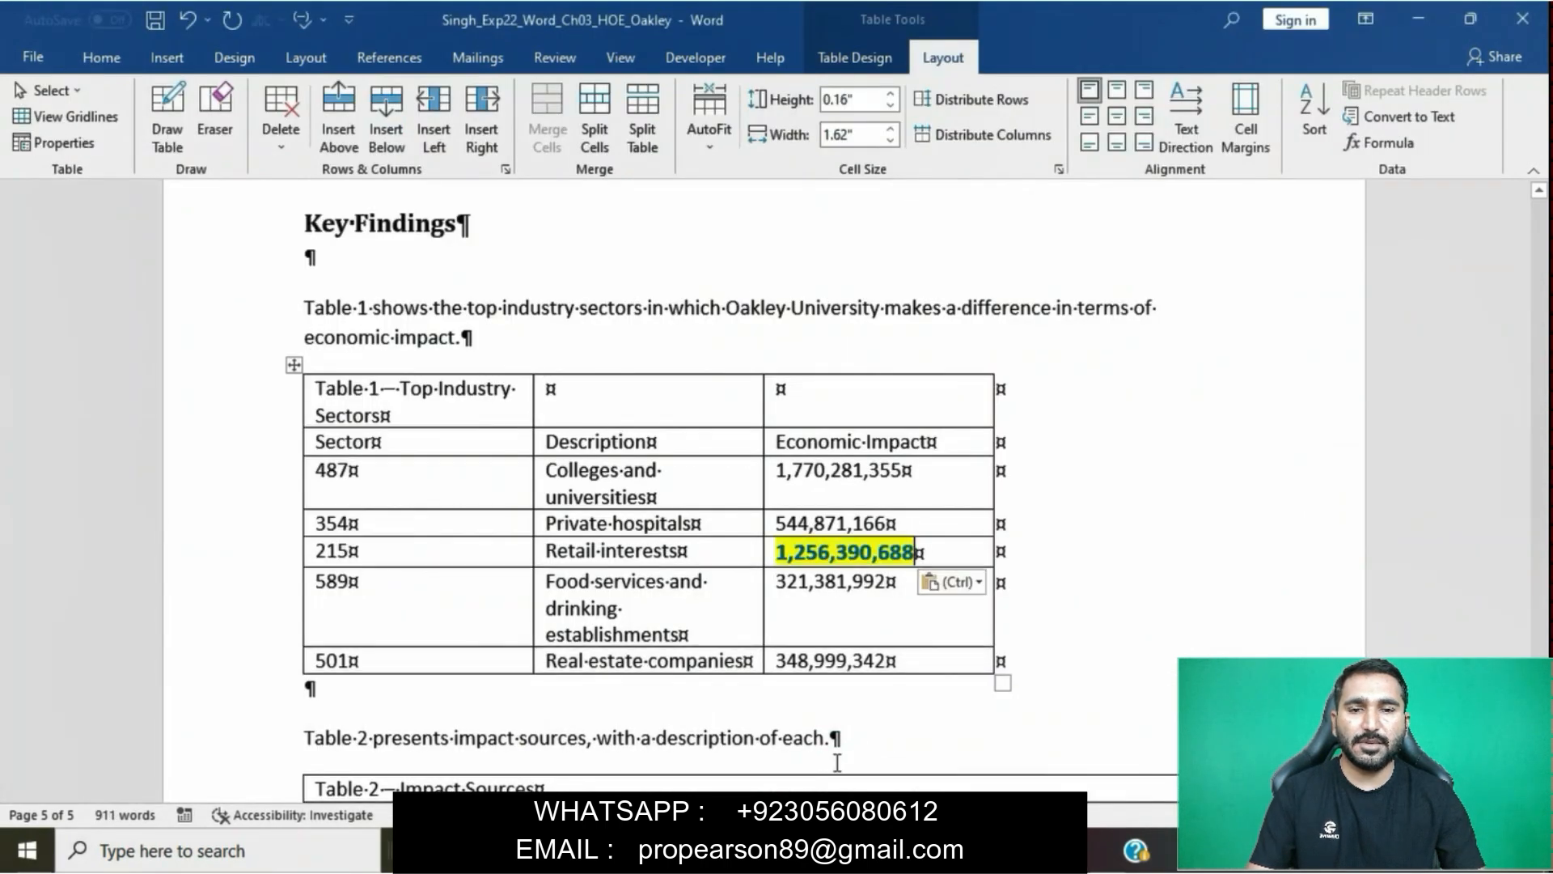
{"action": "left_click", "coordinate": [974, 589]}
{"action": "left_click", "coordinate": [1072, 637]}
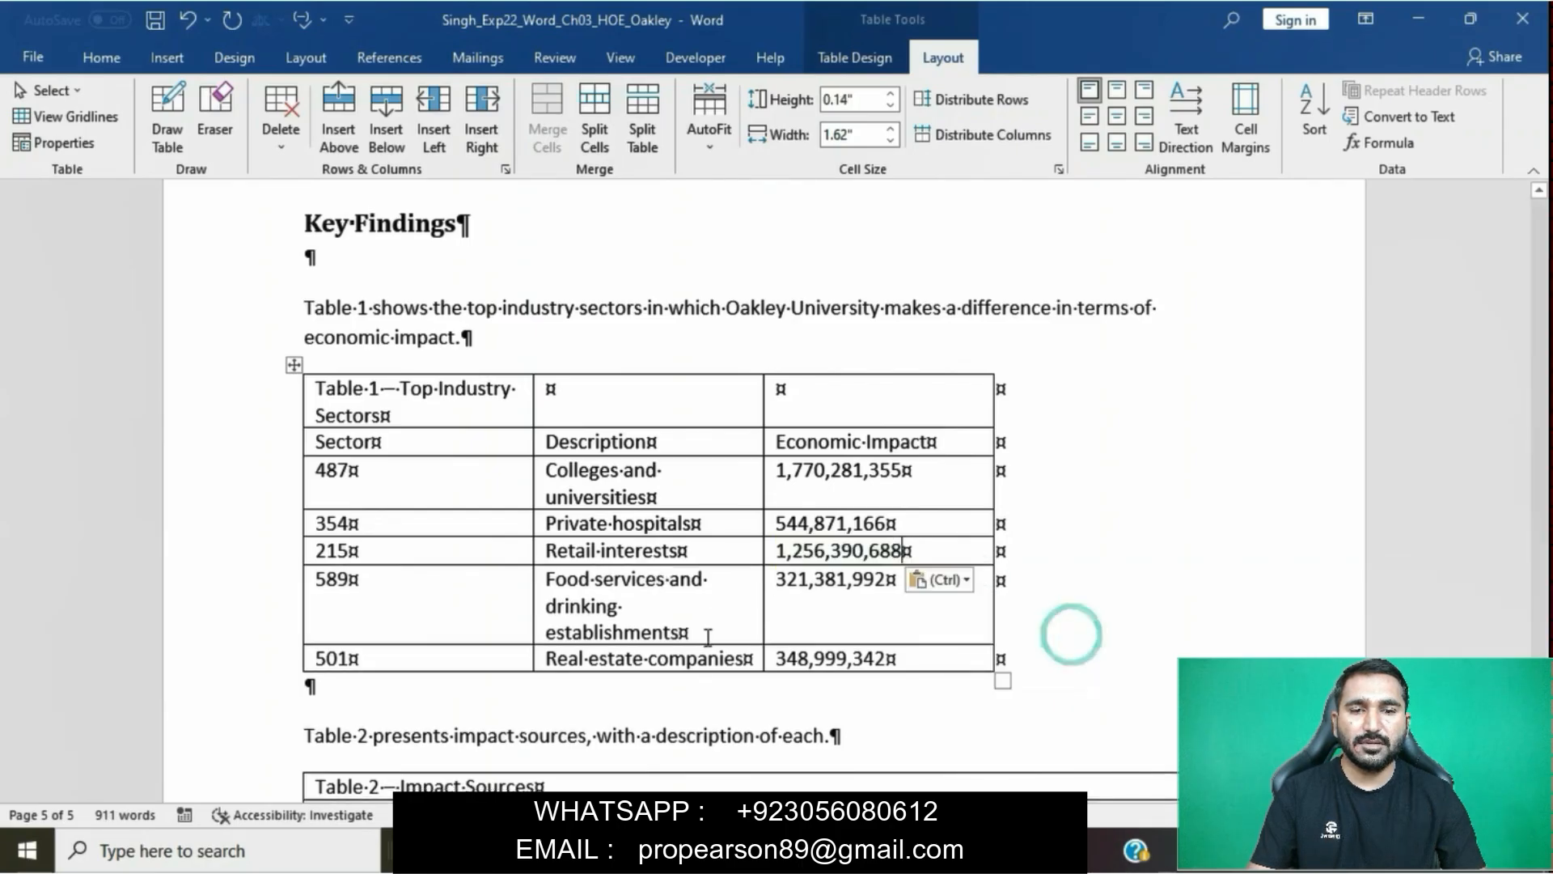
{"action": "mouse_move", "coordinate": [713, 851]}
{"action": "left_click", "coordinate": [655, 750]}
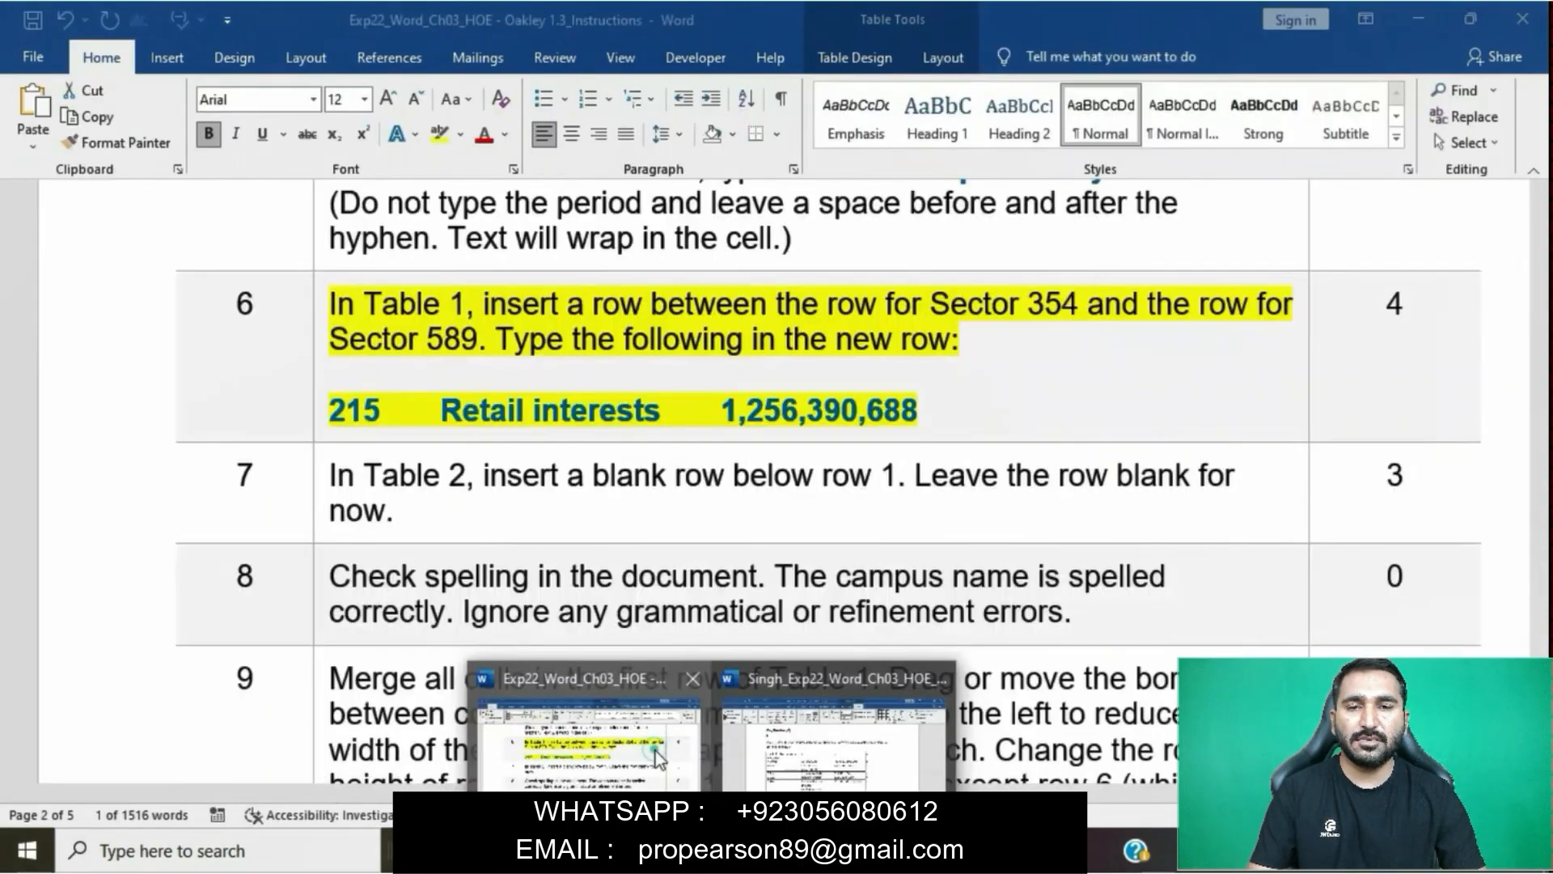
- Remove the yellow highlighting from the step 6 instruction and highlight the step 7 instruction in yellow instead
{"action": "left_click", "coordinate": [747, 293]}
{"action": "left_click", "coordinate": [324, 310]}
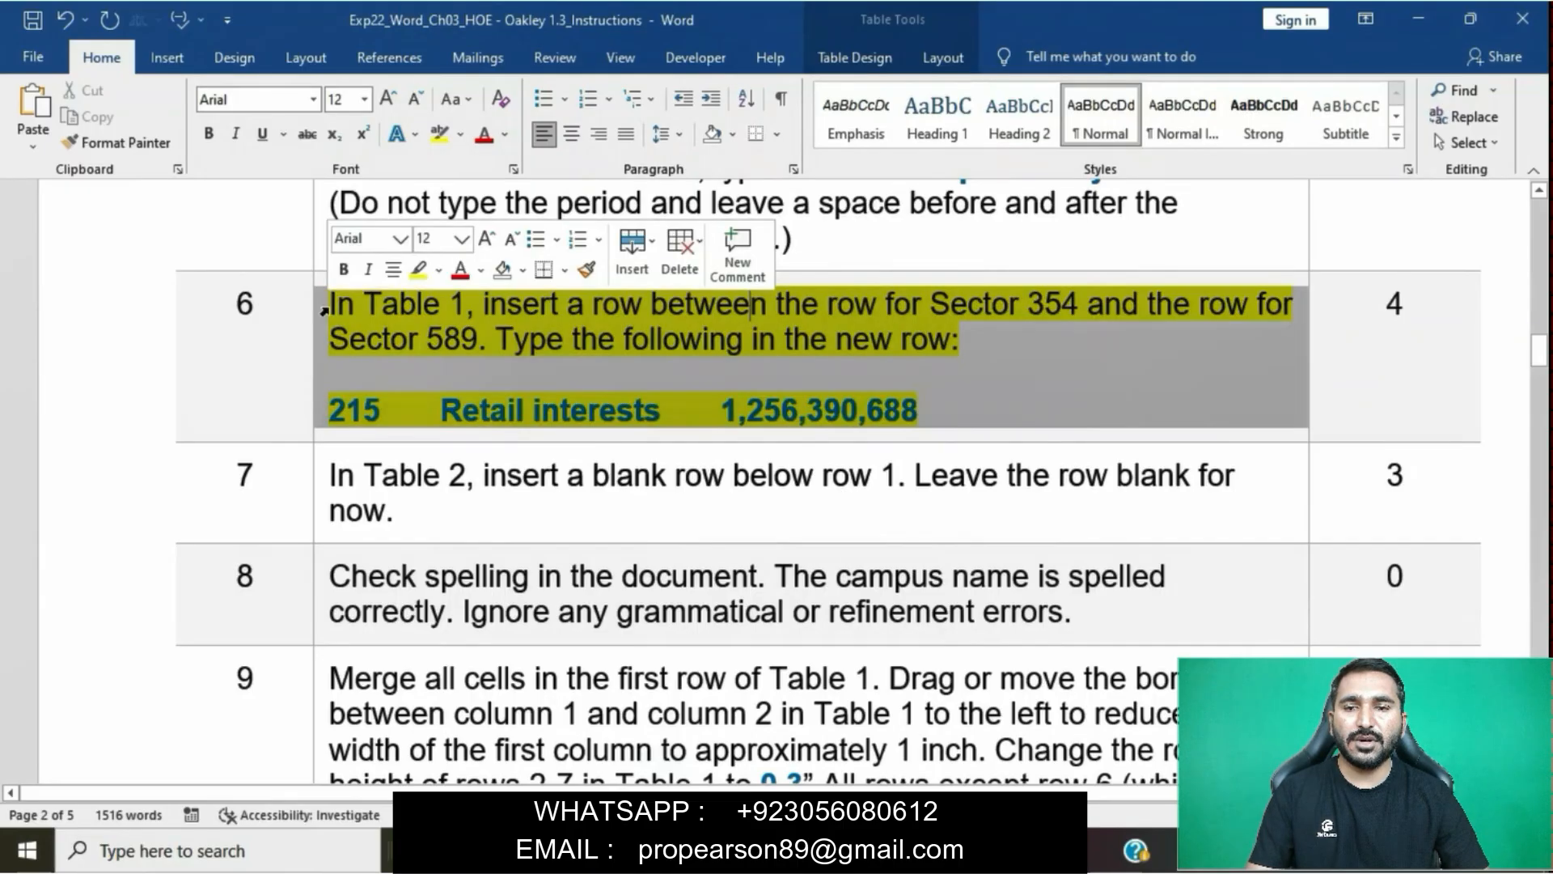
{"action": "left_click", "coordinate": [418, 269]}
{"action": "scroll", "coordinate": [515, 405], "scroll_direction": "down", "scroll_amount": 2}
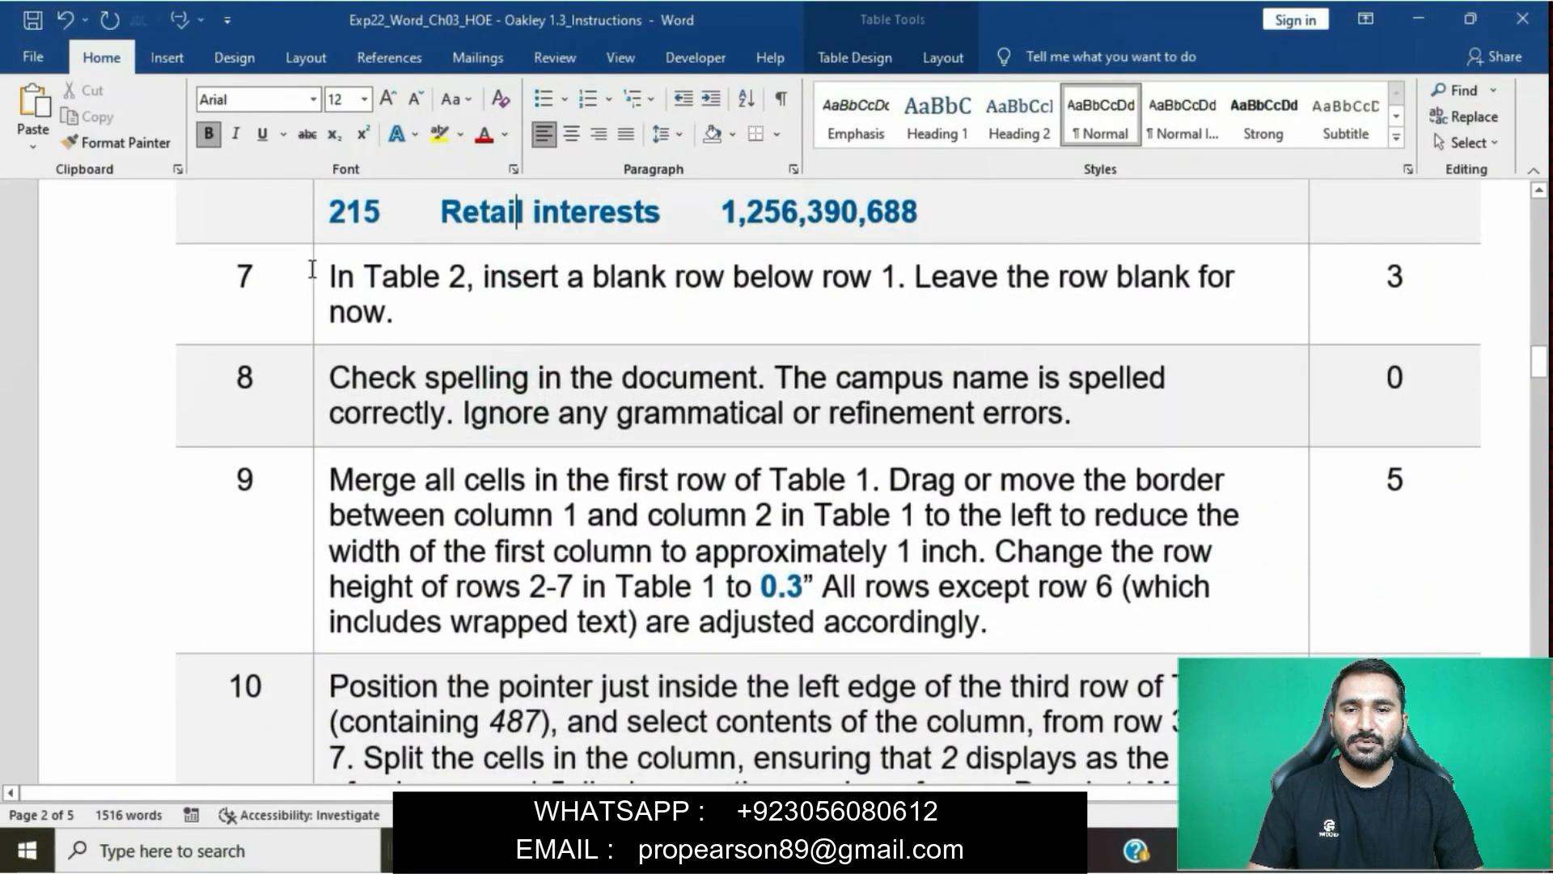
{"action": "left_click", "coordinate": [319, 279]}
{"action": "left_click", "coordinate": [423, 338]}
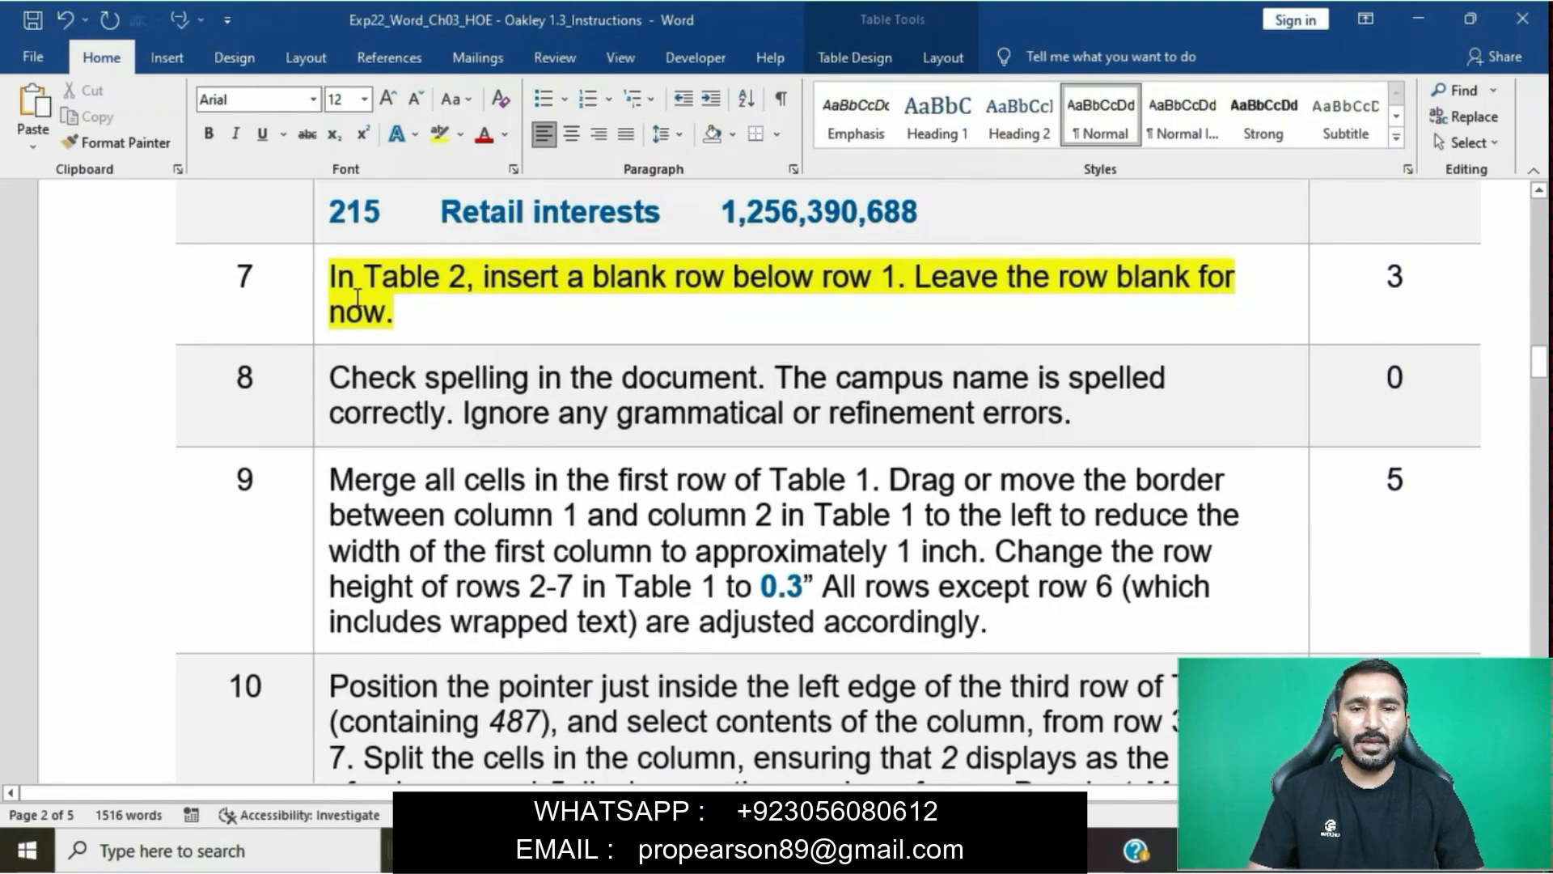
- Mark the first sentence of step 7, switch to the report and insert a blank row below the title row of Table 2
{"action": "left_click_drag", "start_coordinate": [333, 279], "coordinate": [913, 283]}
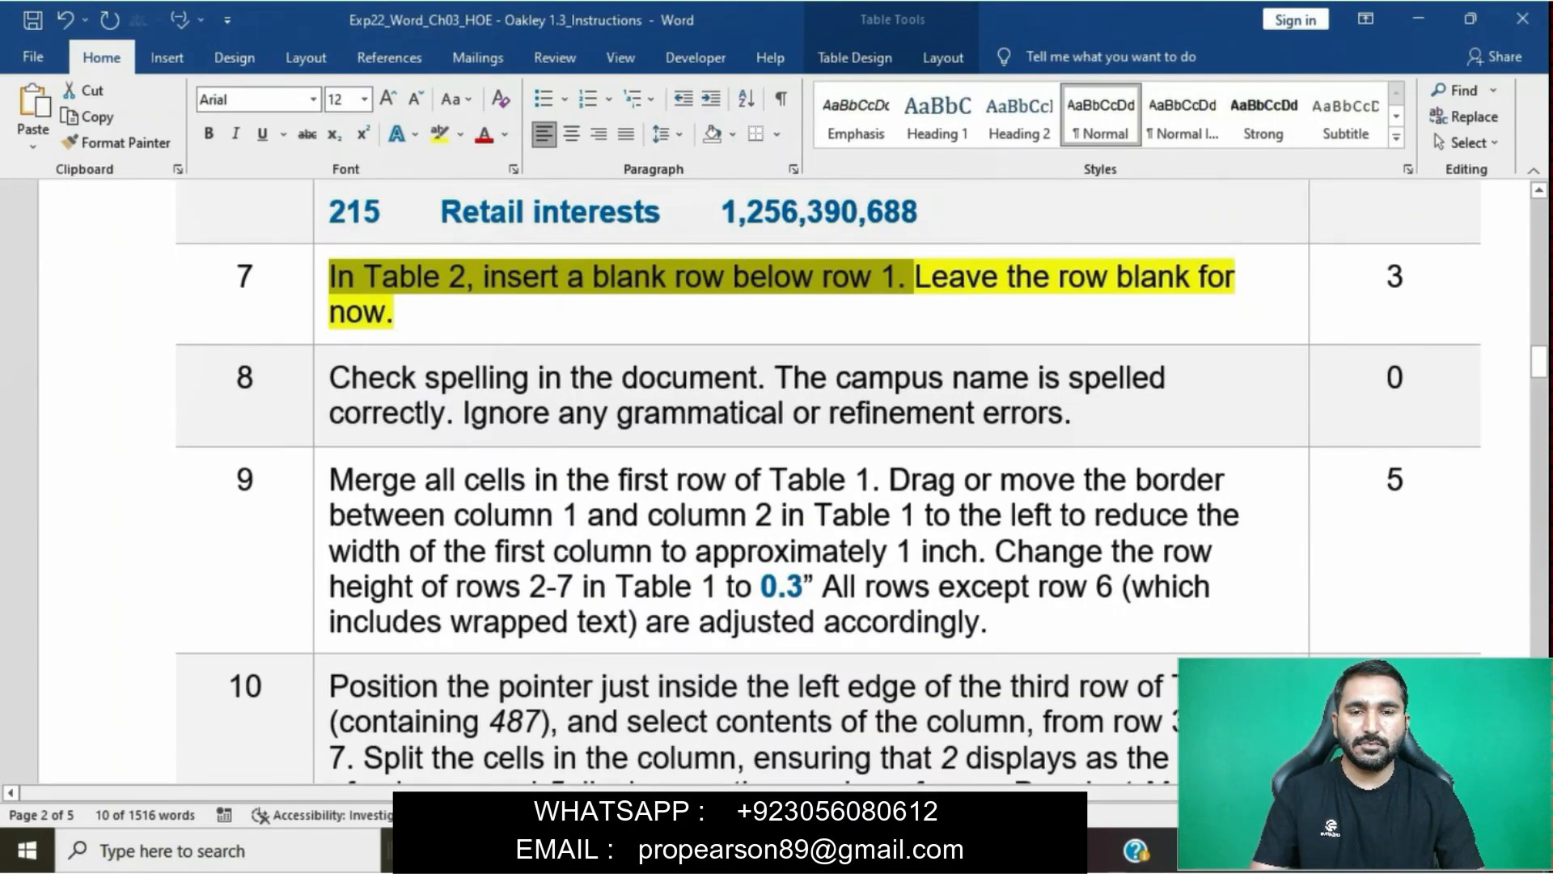
{"action": "left_click", "coordinate": [794, 738]}
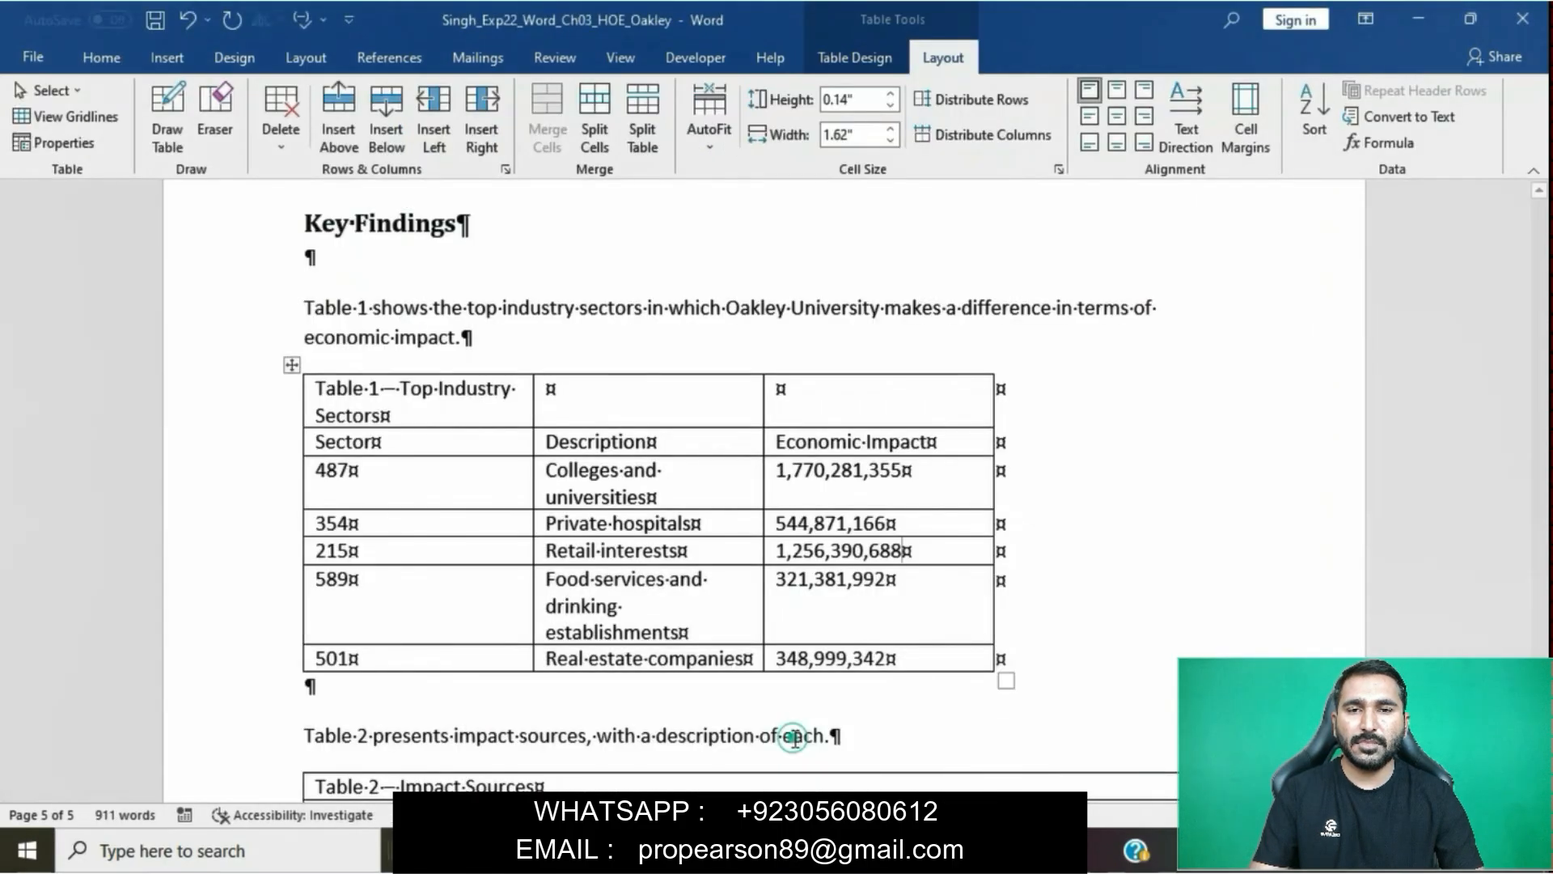
{"action": "scroll", "coordinate": [794, 738], "scroll_direction": "down", "scroll_amount": 3}
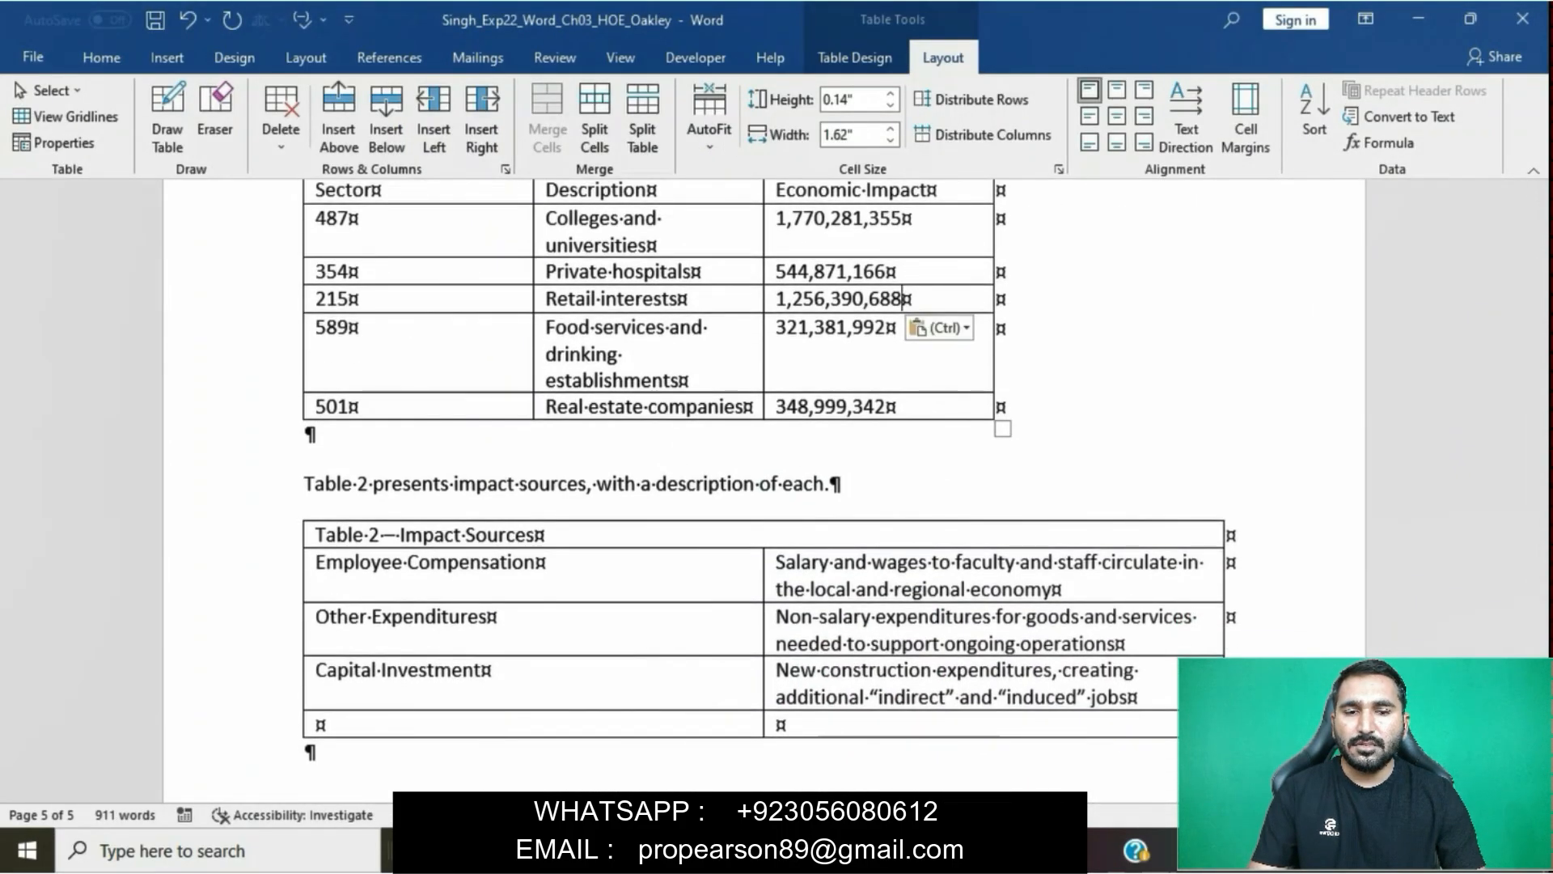
{"action": "mouse_move", "coordinate": [649, 849]}
{"action": "left_click", "coordinate": [591, 733]}
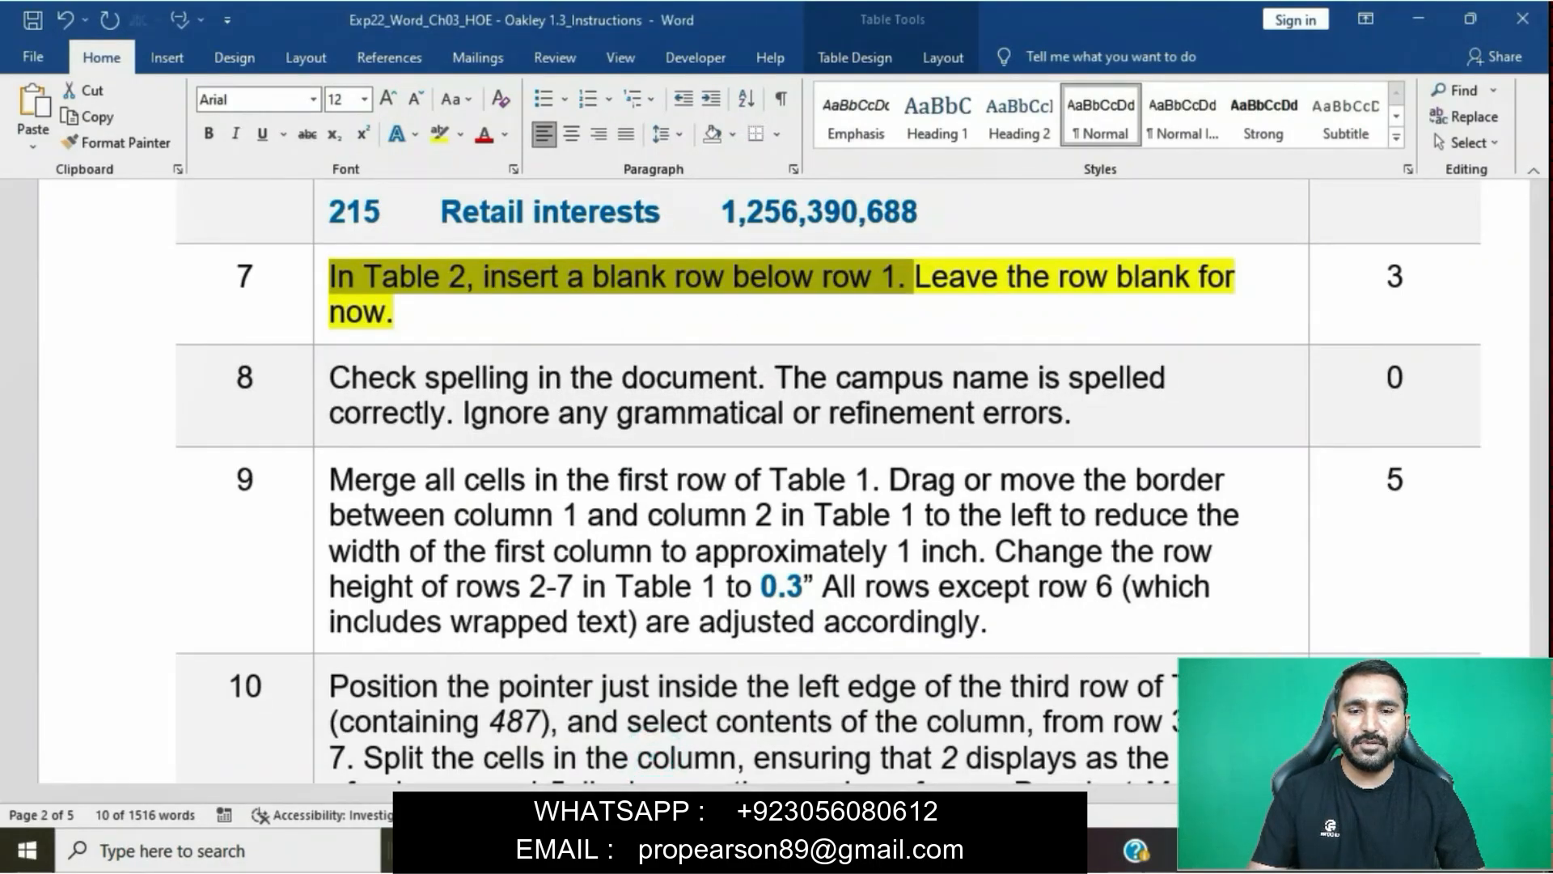
{"action": "mouse_move", "coordinate": [649, 850]}
{"action": "left_click", "coordinate": [720, 732]}
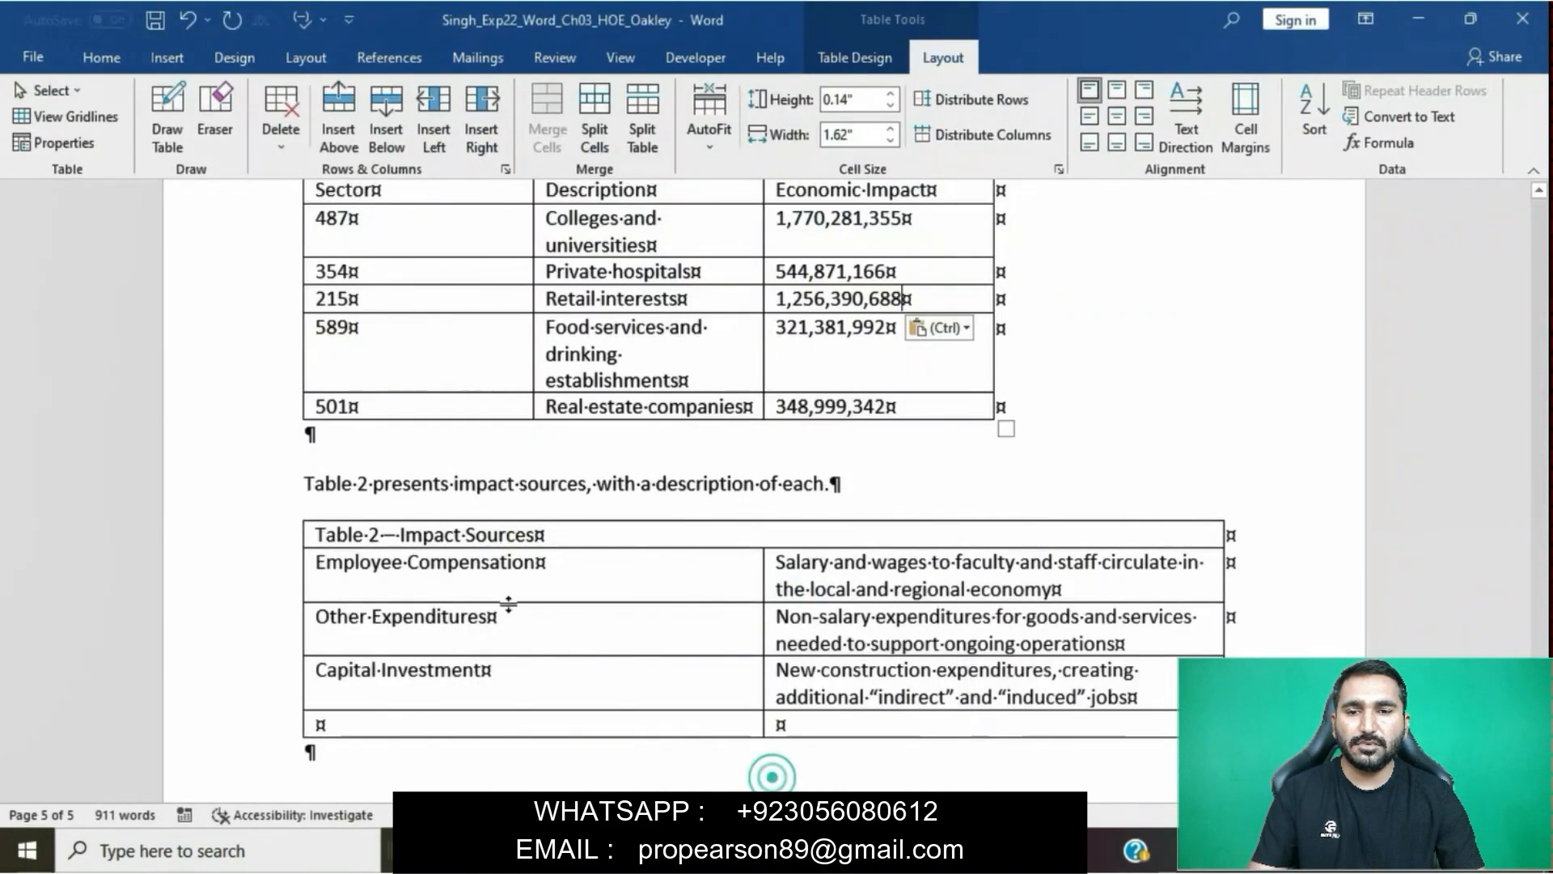
{"action": "left_click", "coordinate": [415, 536]}
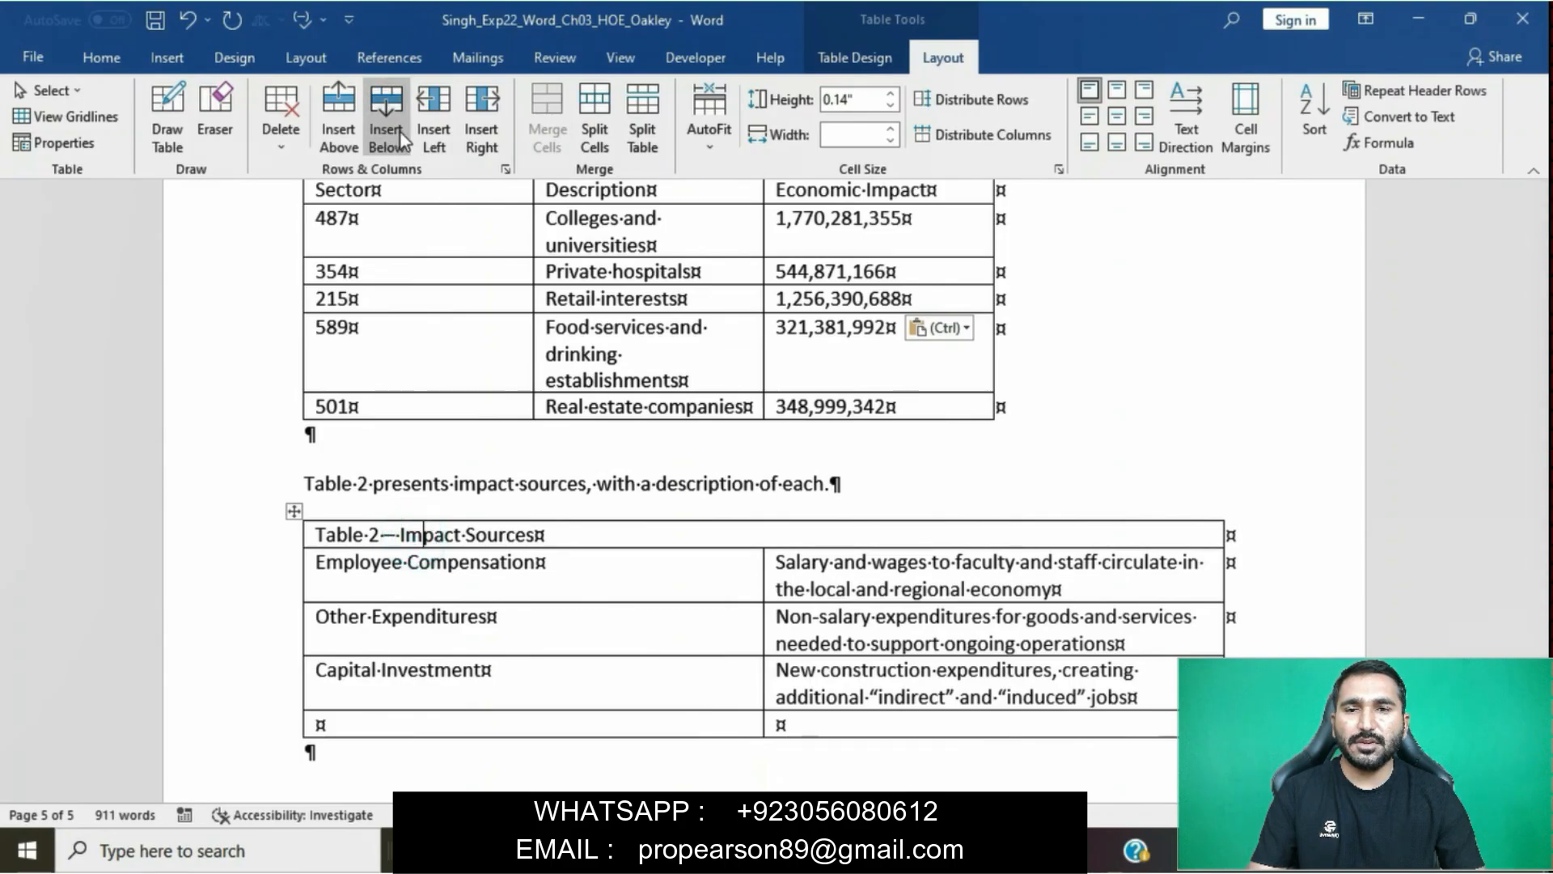